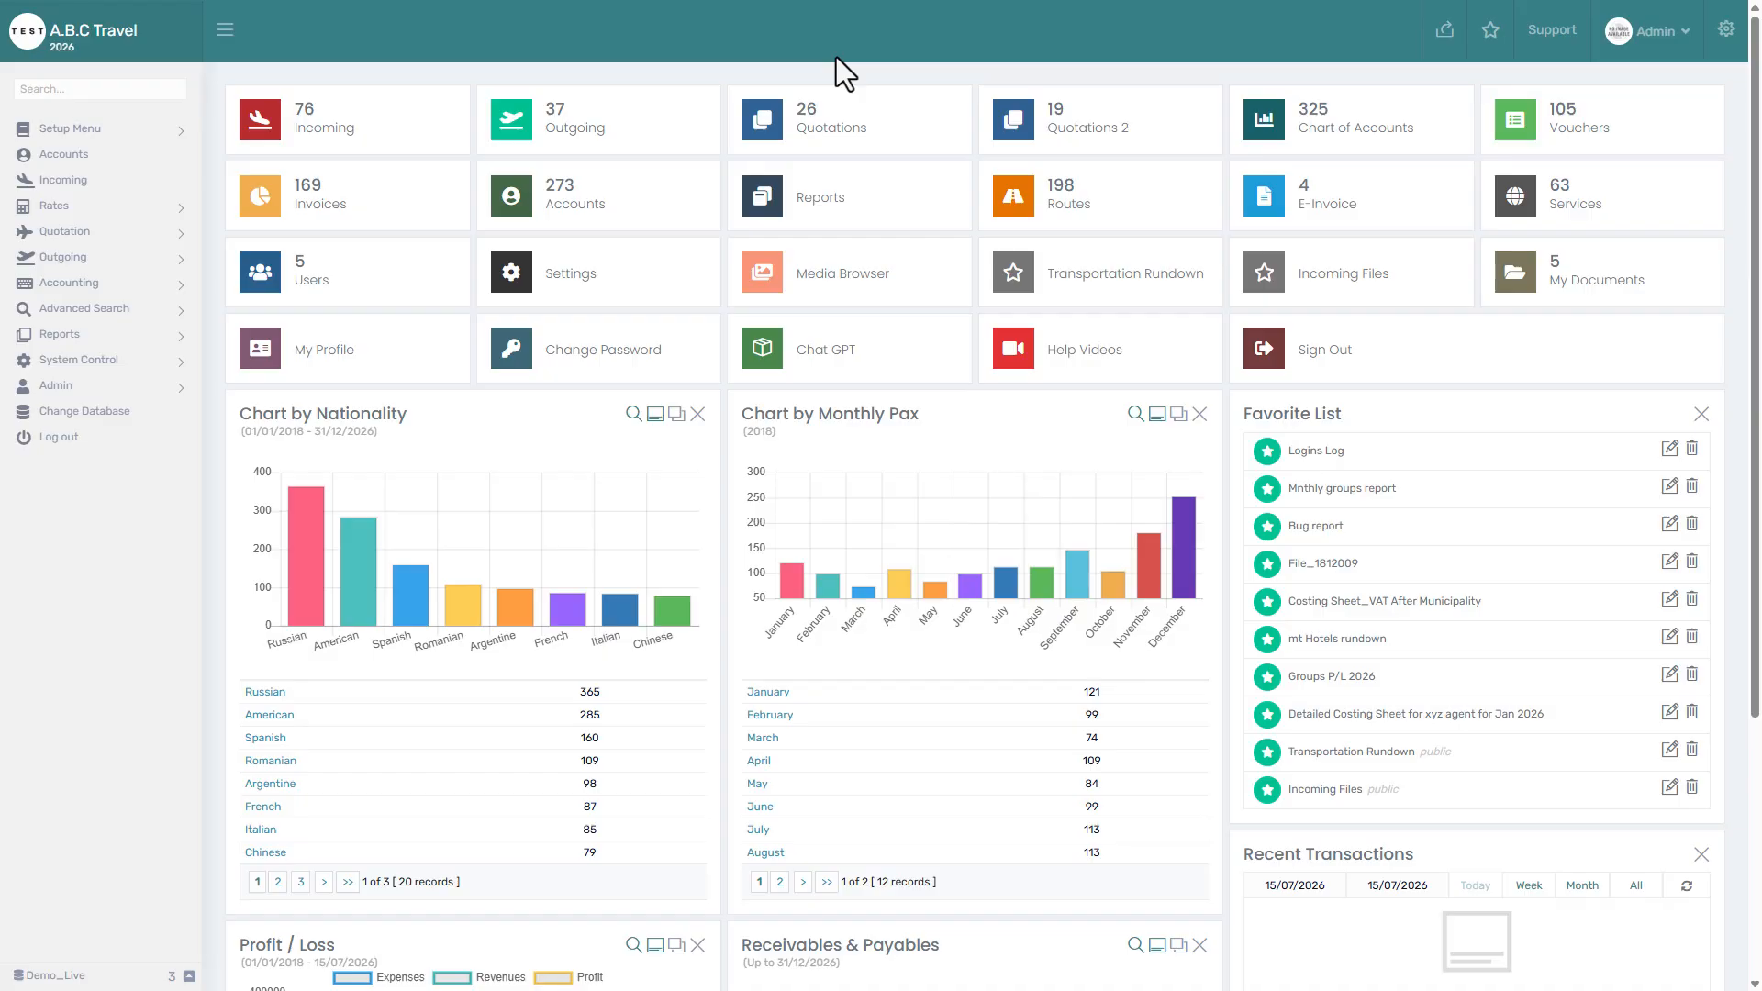
Go to Receipt Vouchers under Vouchers and start a new receipt voucher.
click(1566, 127)
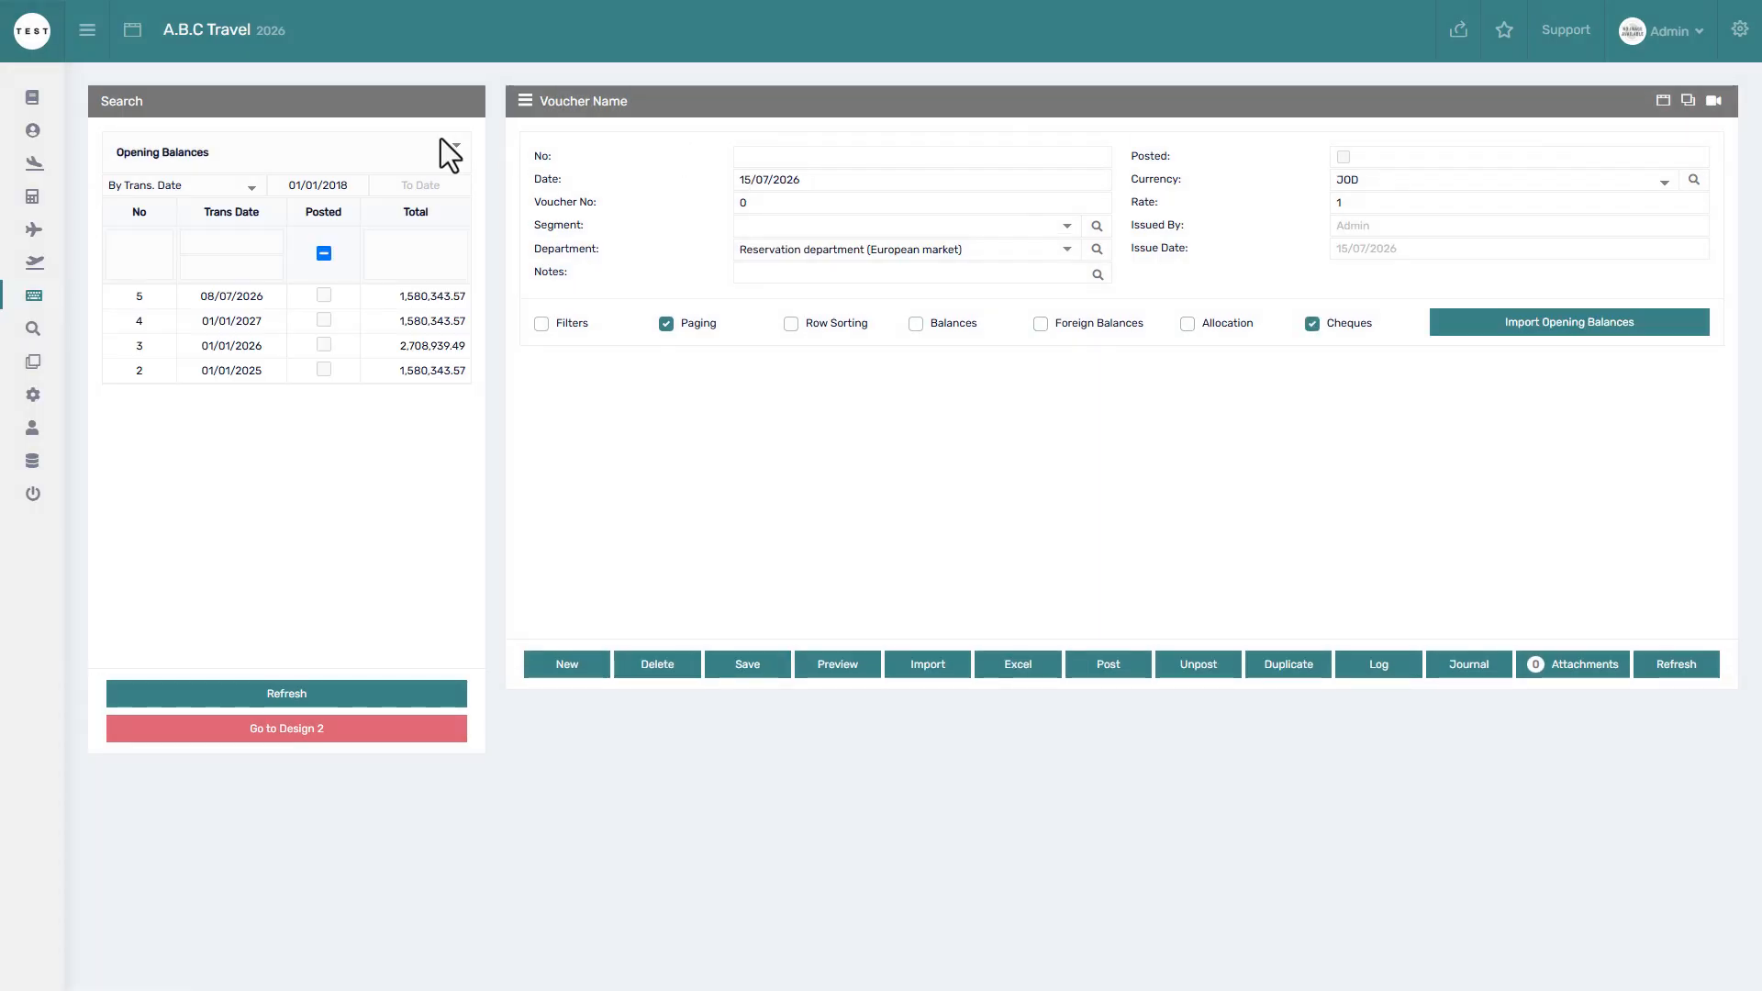
click(305, 145)
click(251, 225)
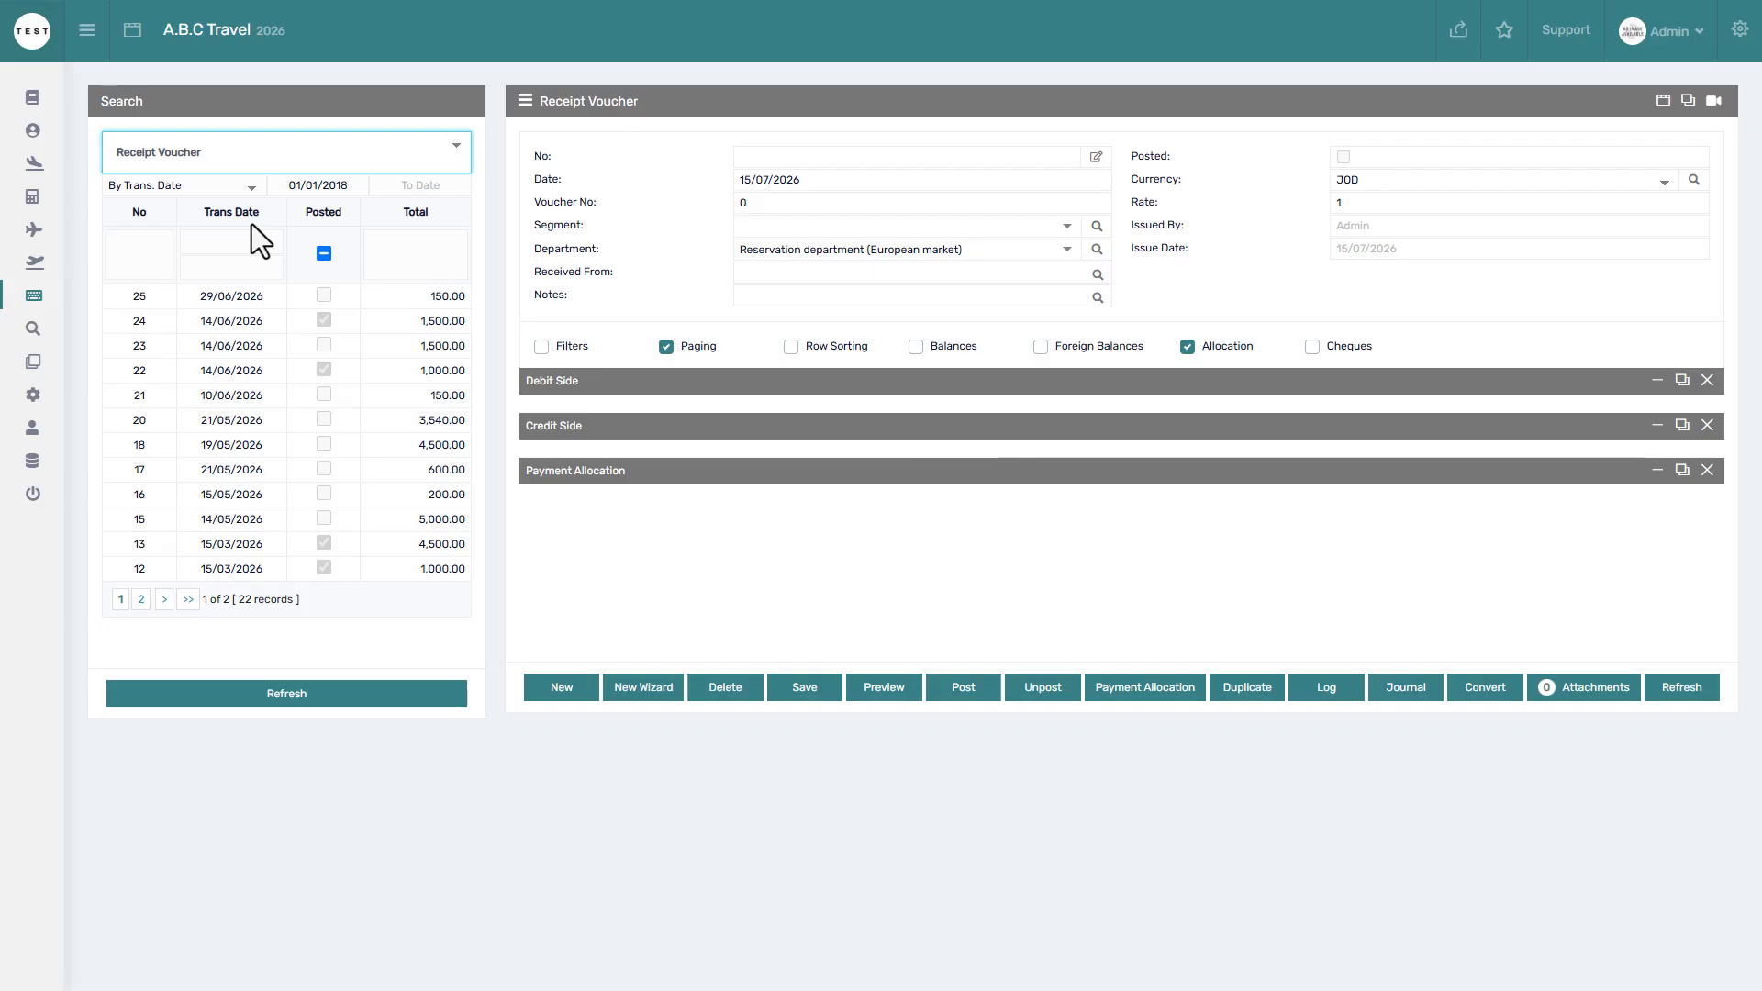
click(558, 696)
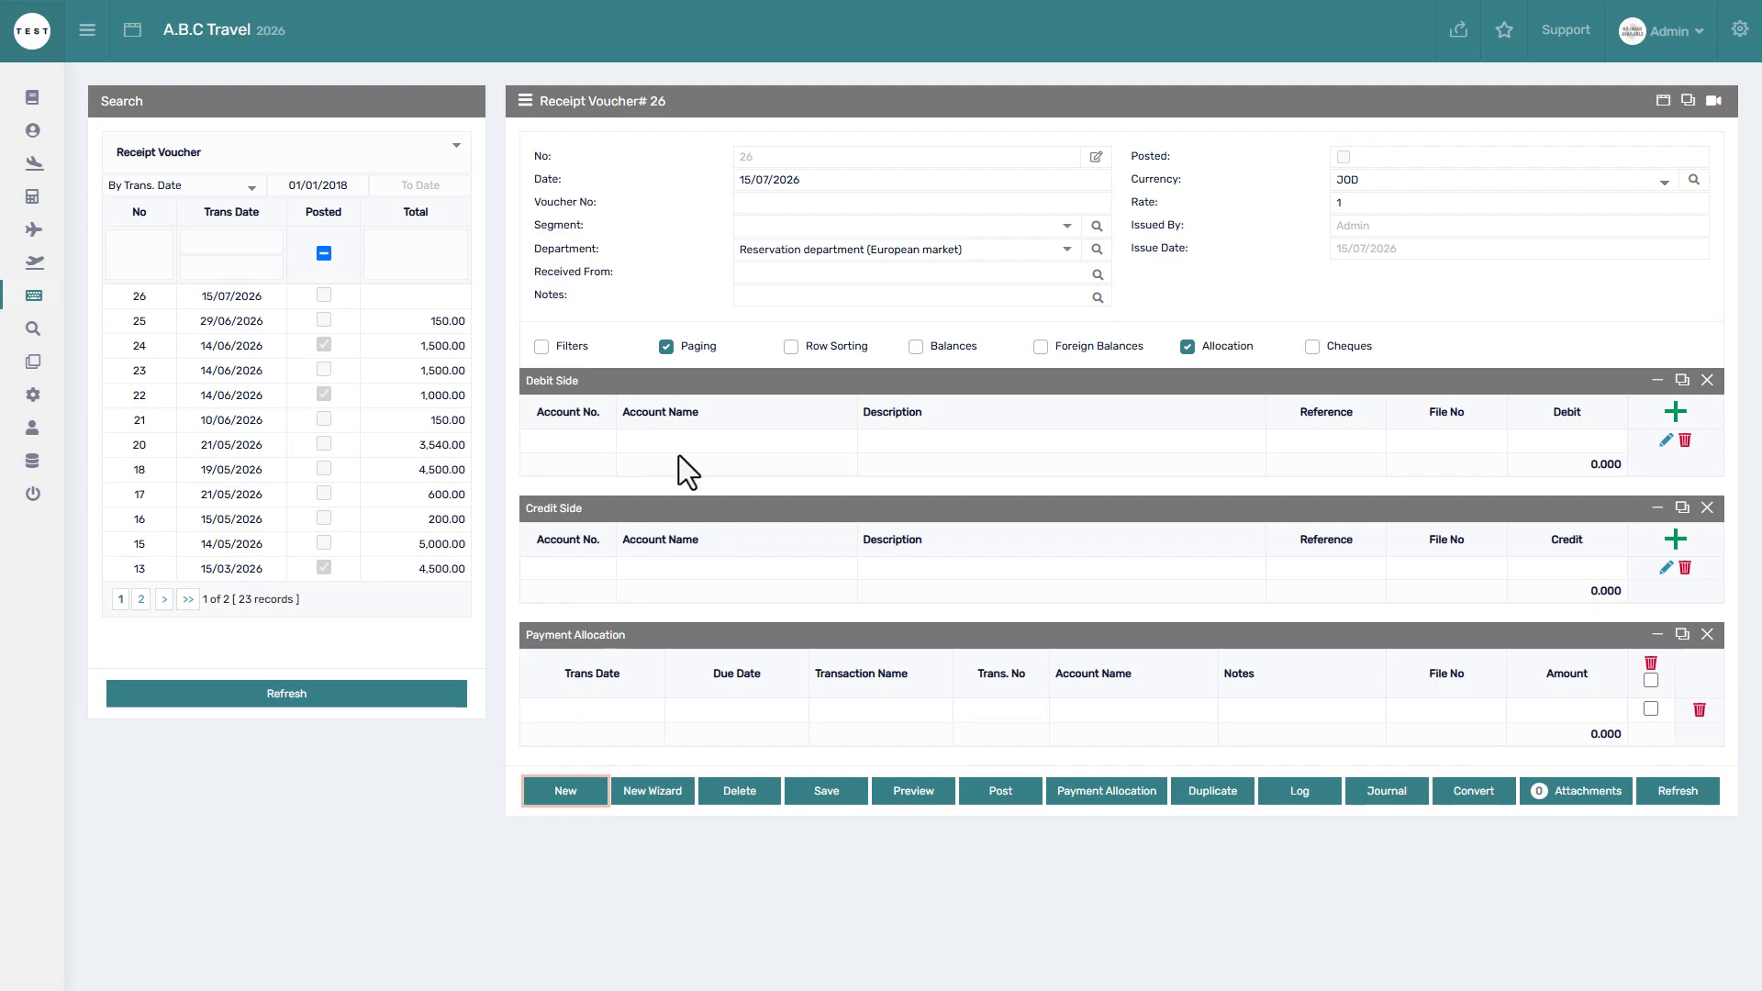
Set date 14/07/2026, voucher no 11/2026, Corporate segment and the payer's name, then save.
click(816, 184)
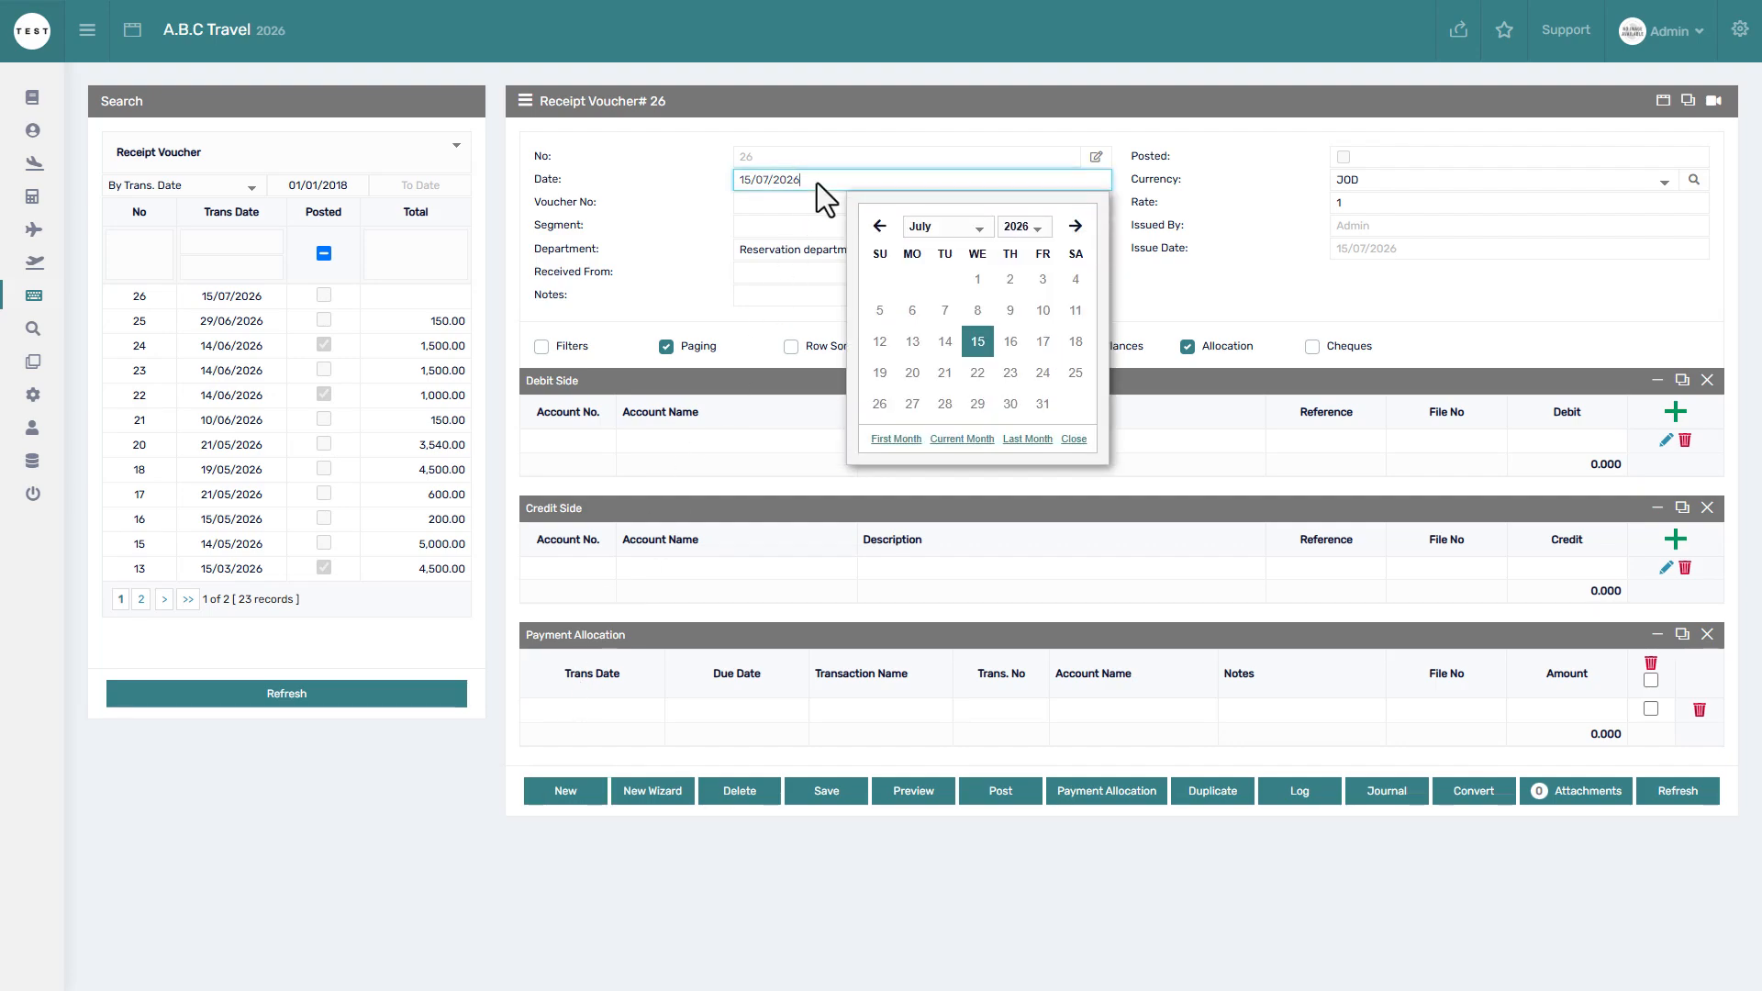
click(945, 340)
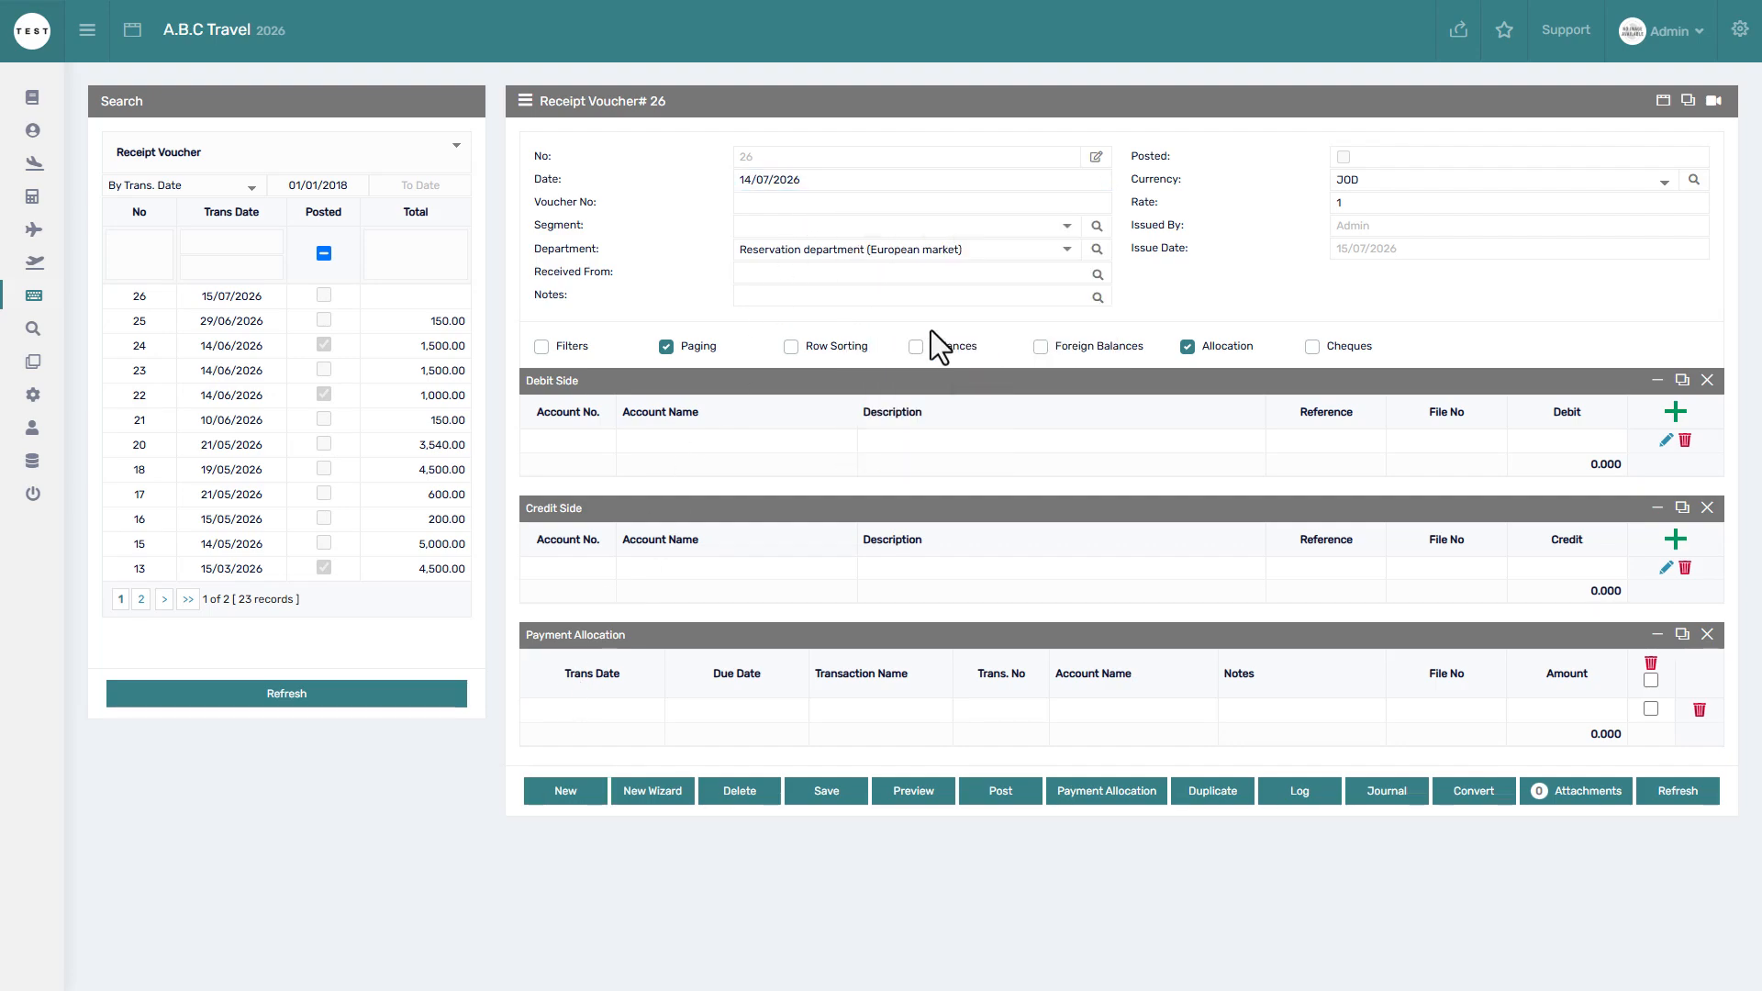
click(773, 206)
click(844, 238)
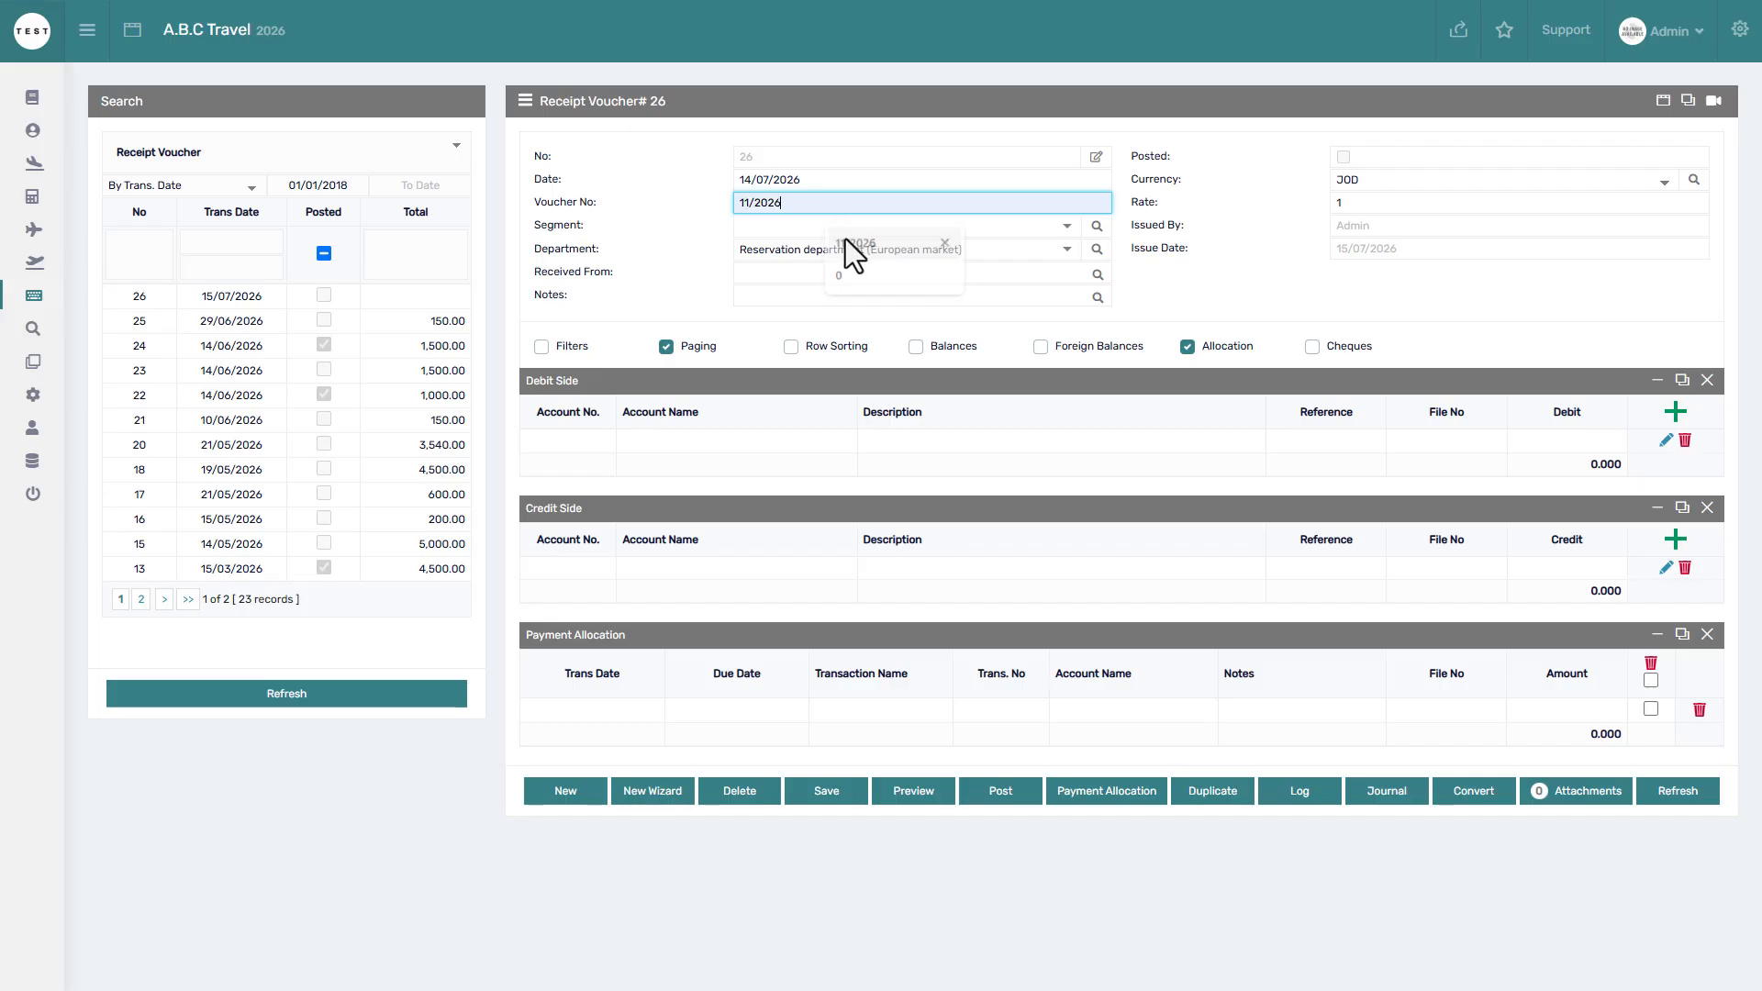
click(764, 225)
click(771, 334)
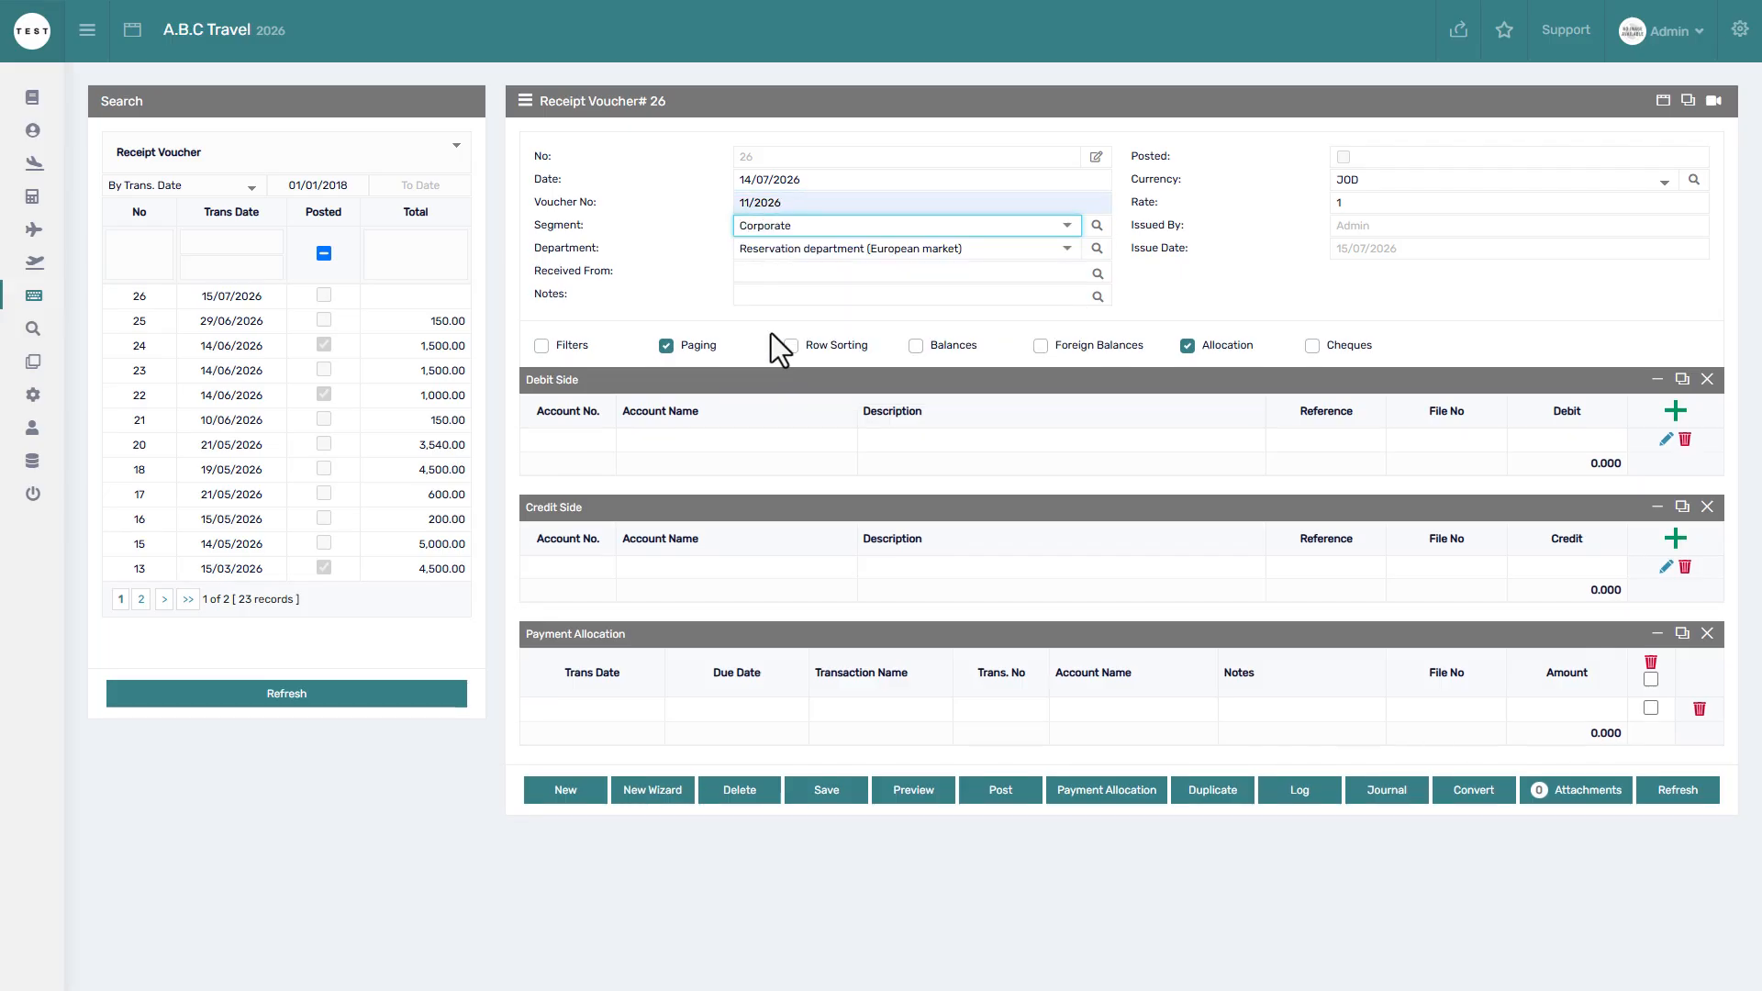
click(764, 274)
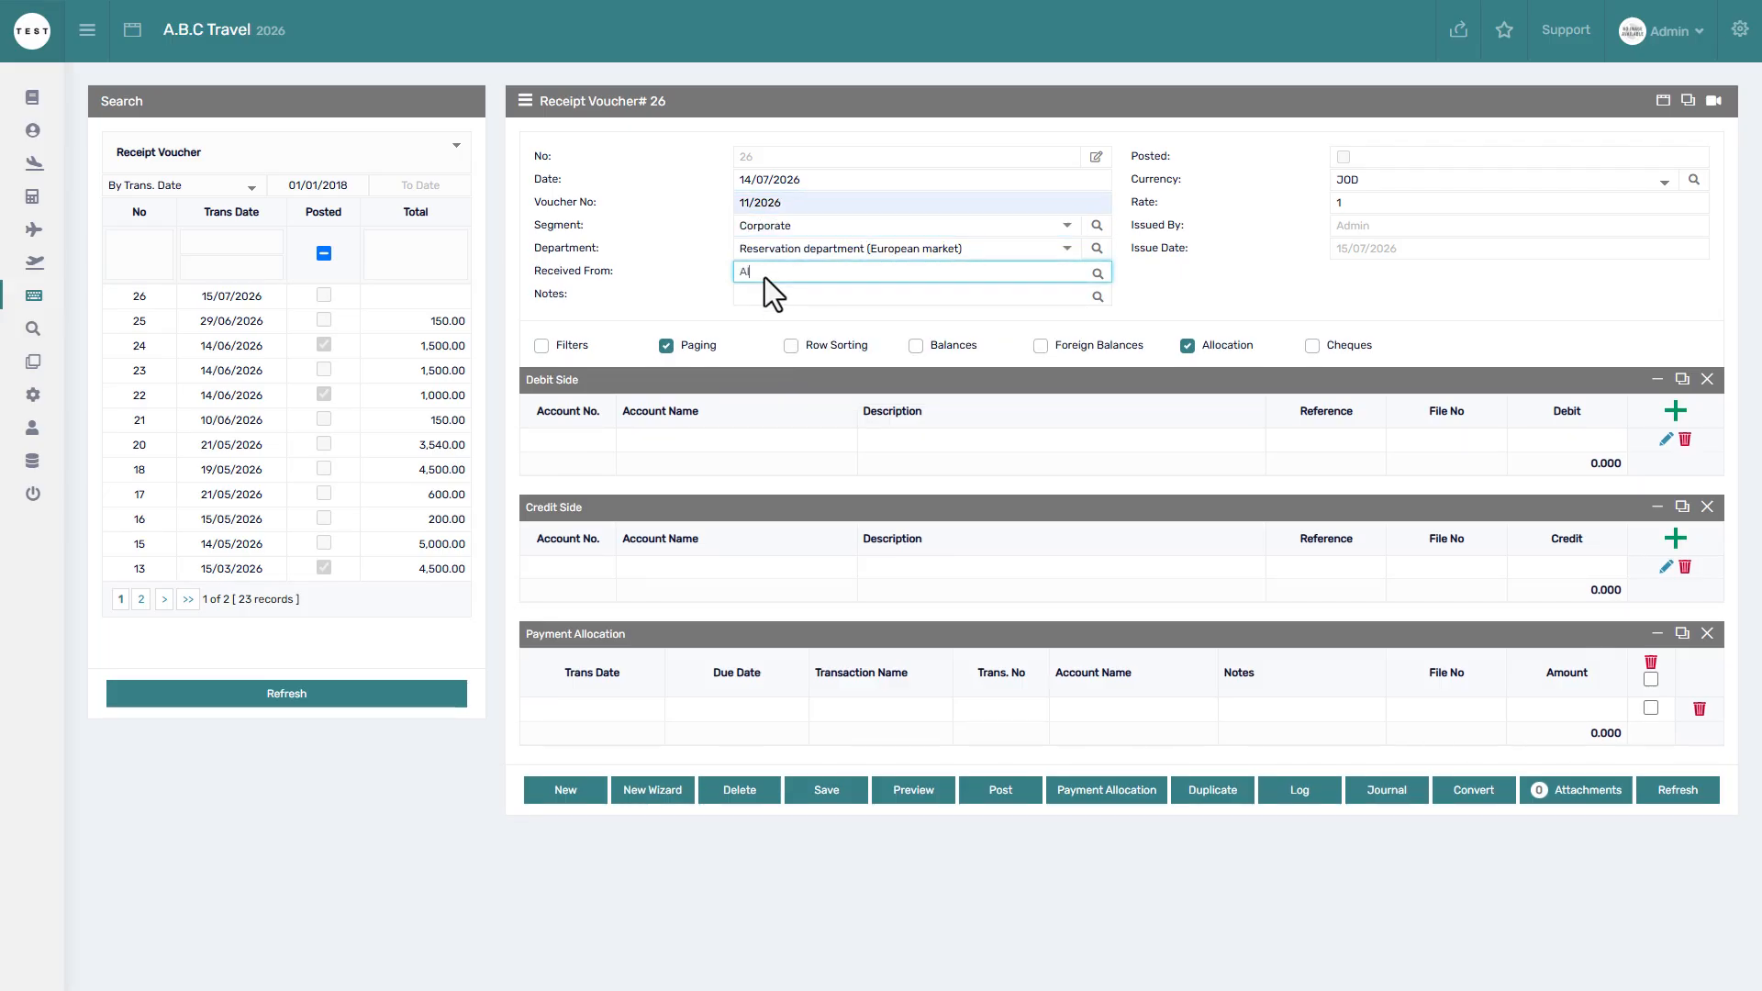
click(826, 791)
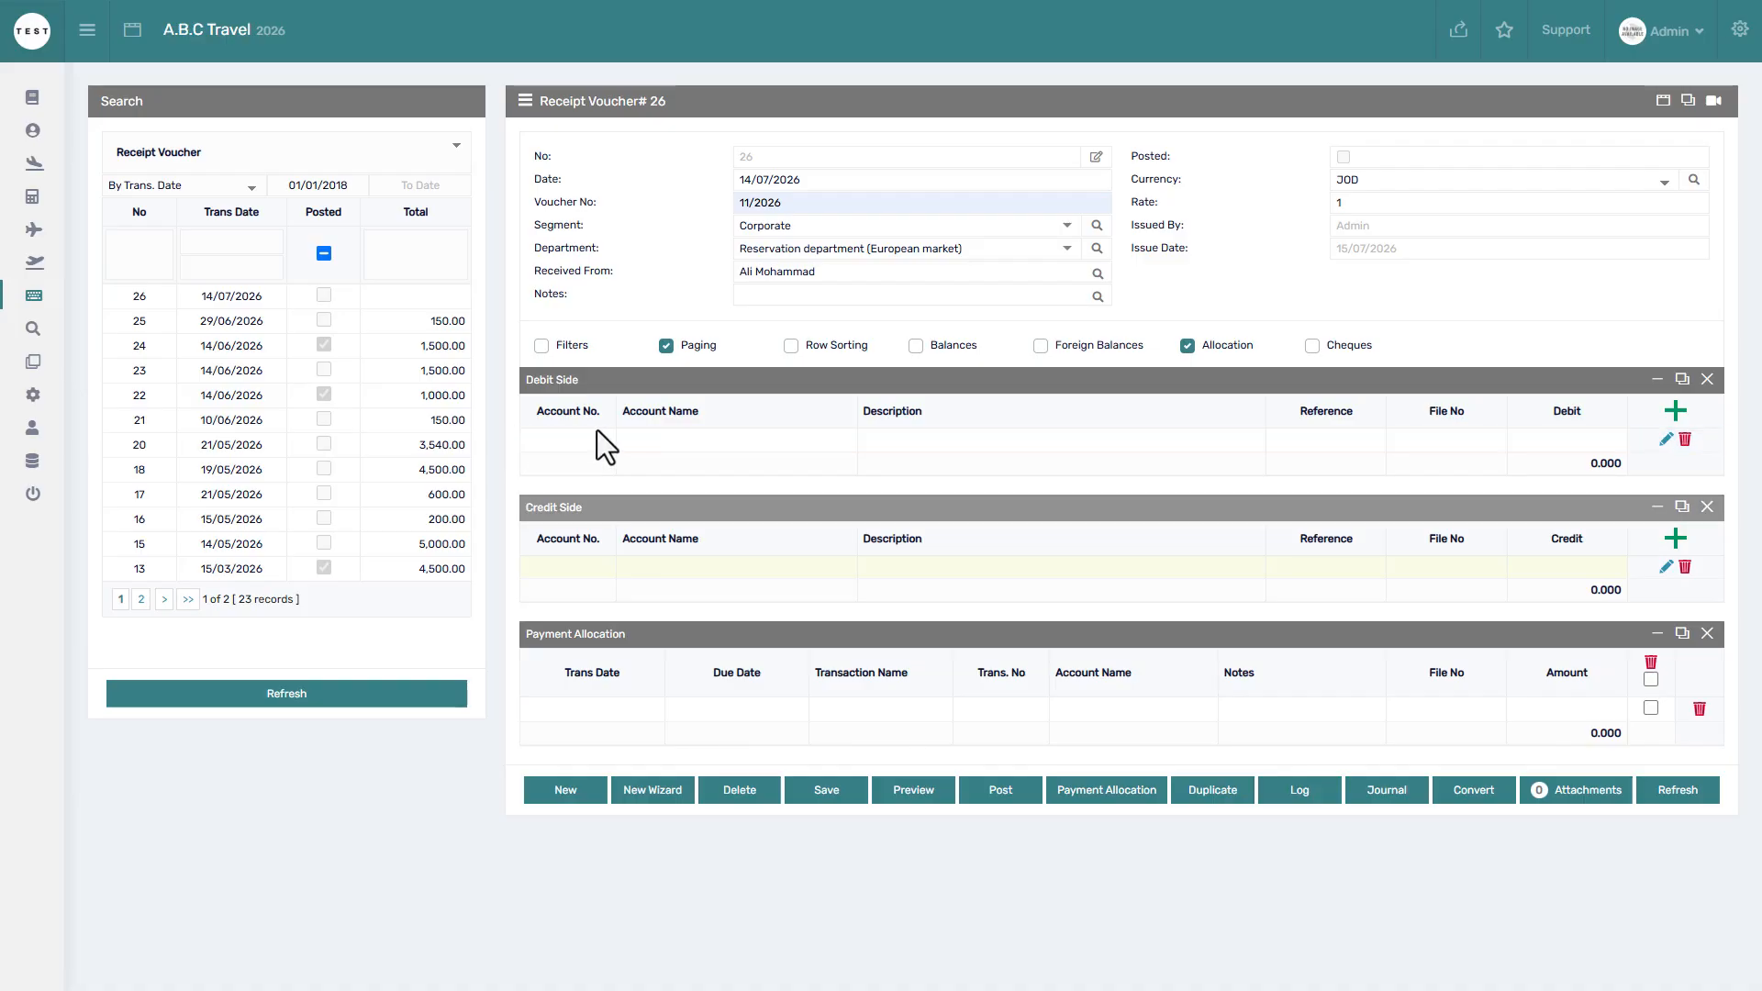
Add a Housing Bank (JOD) debit line described 'Pay File# 2601001, INV# 126+127'.
click(1680, 413)
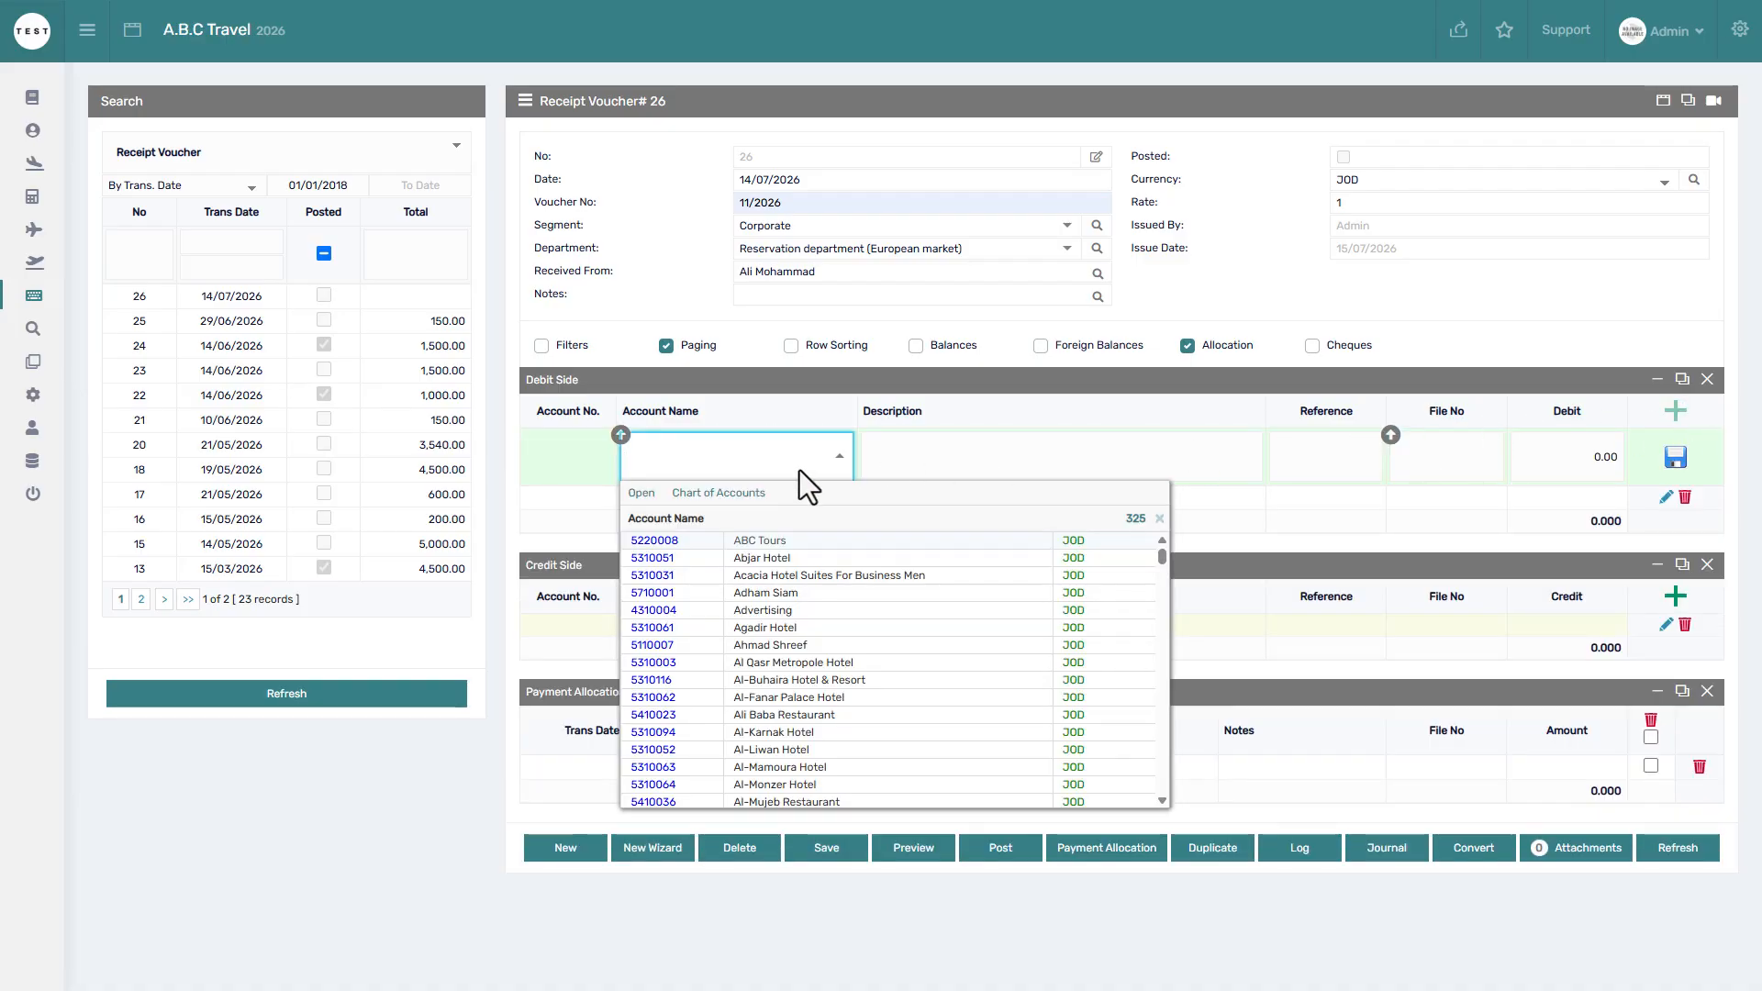
text(bank)
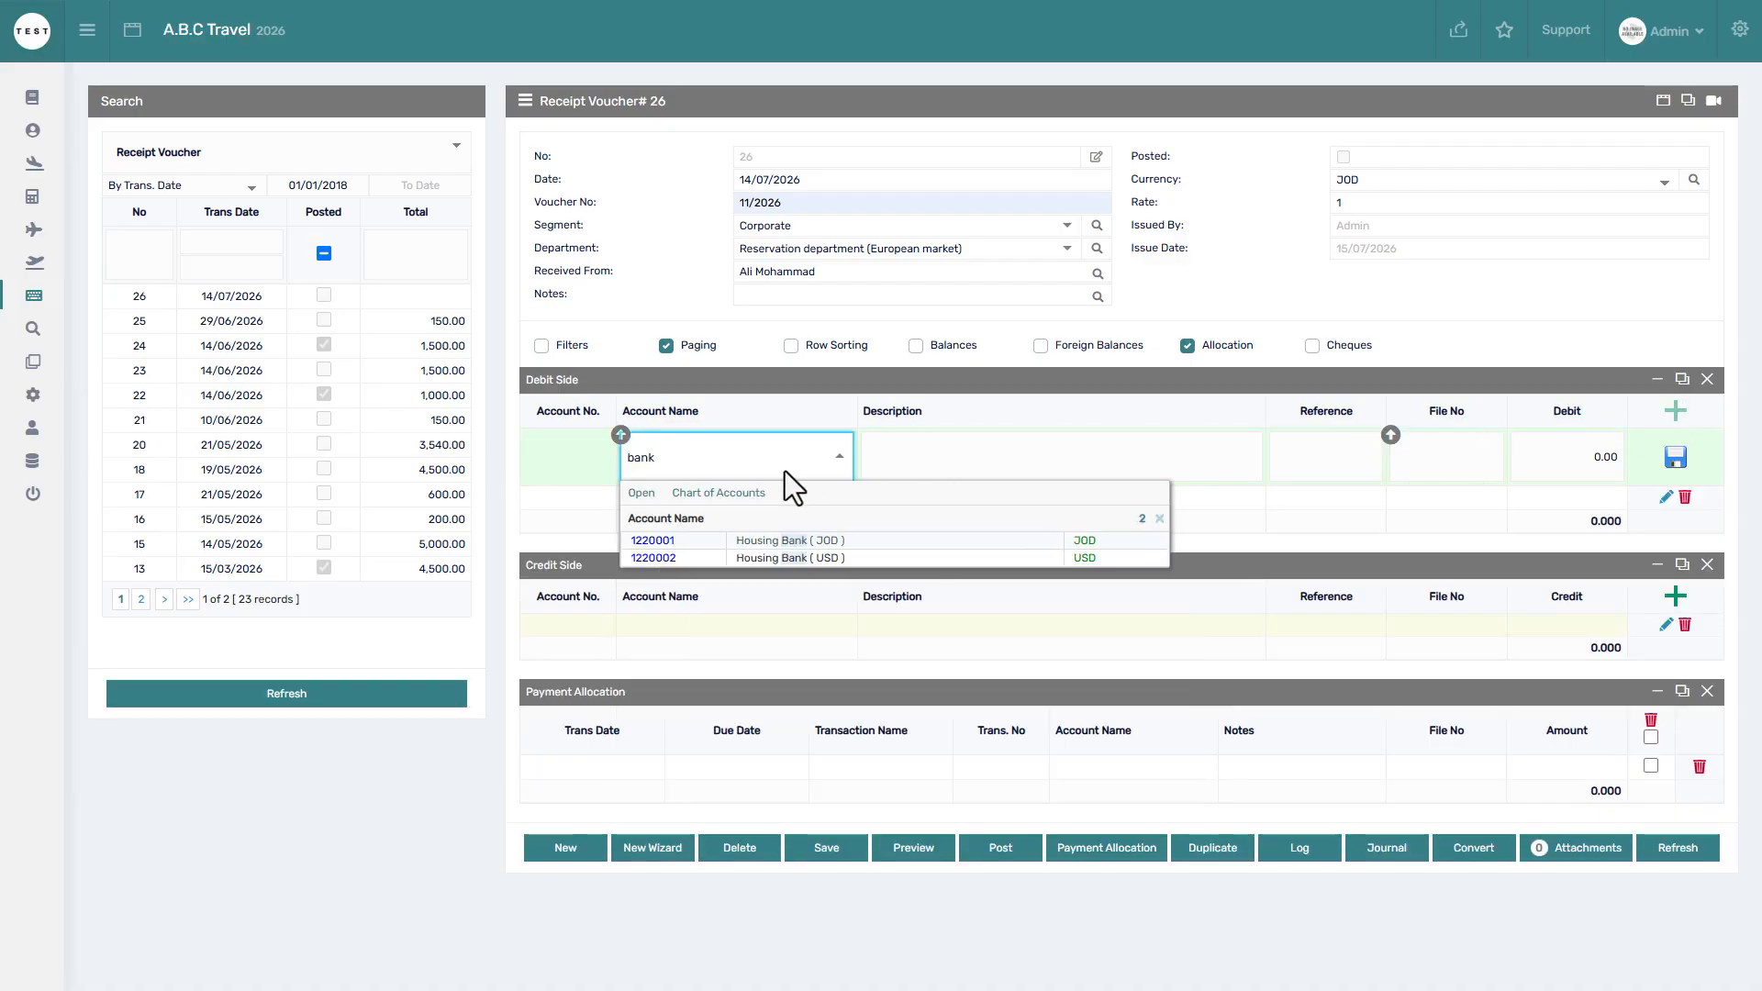
click(795, 540)
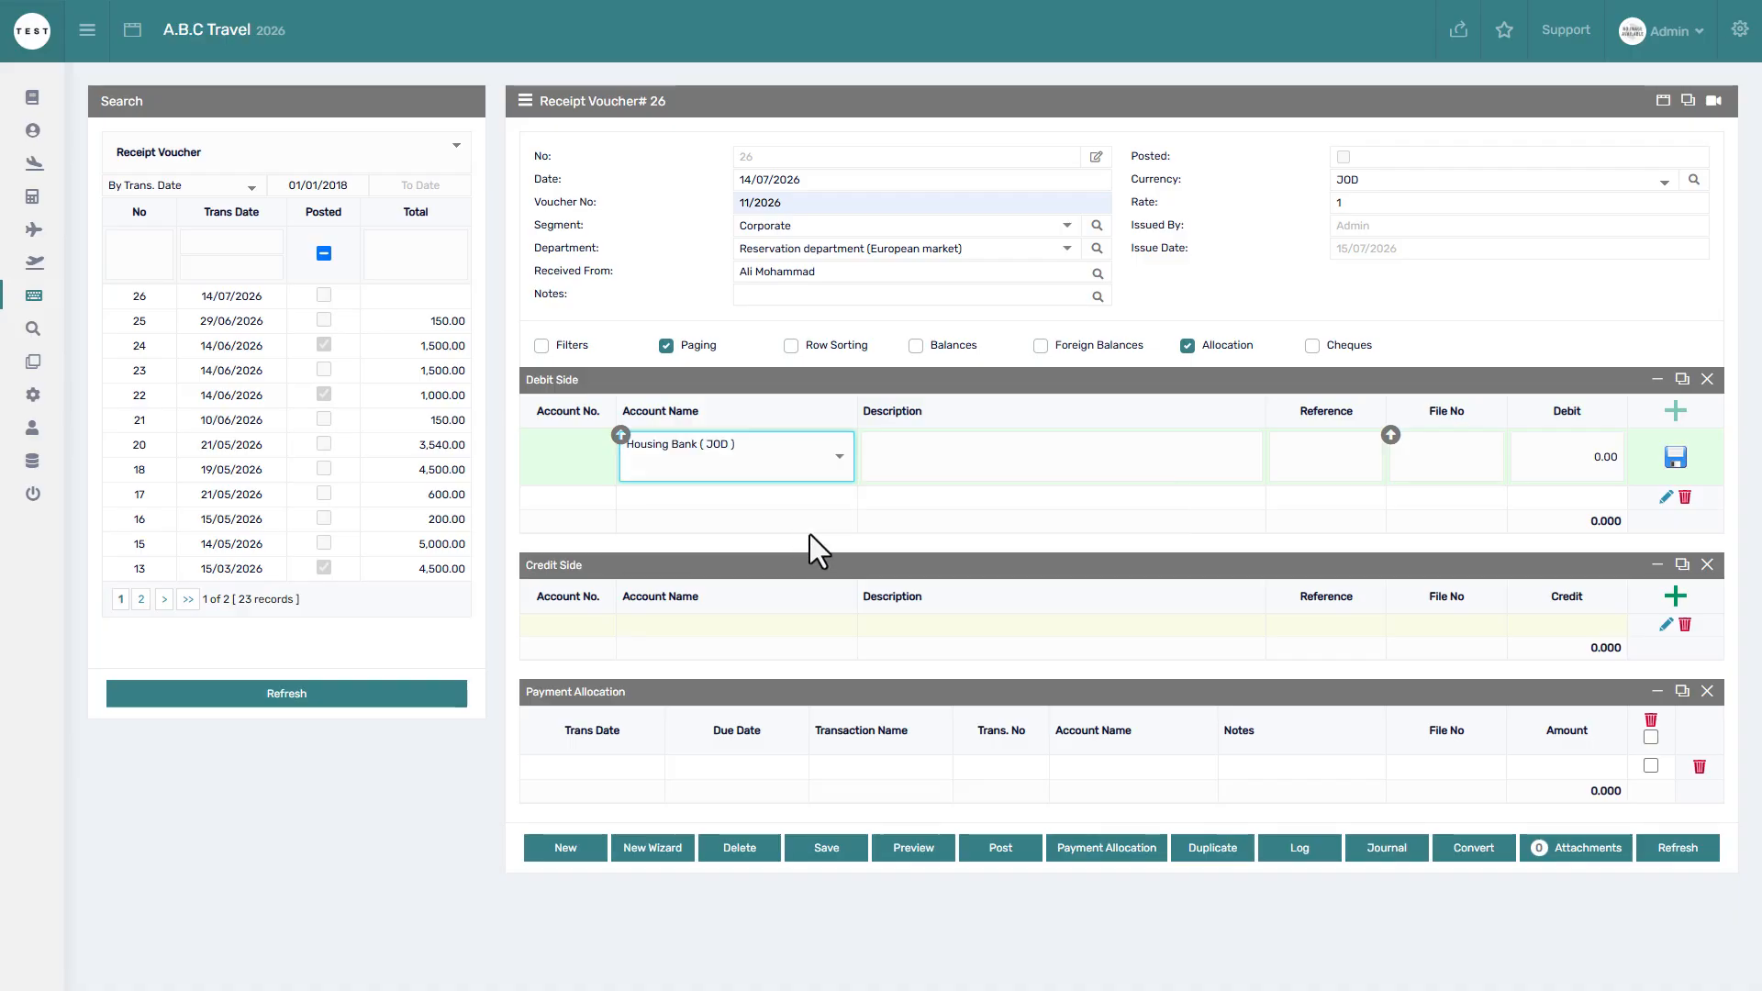
click(943, 455)
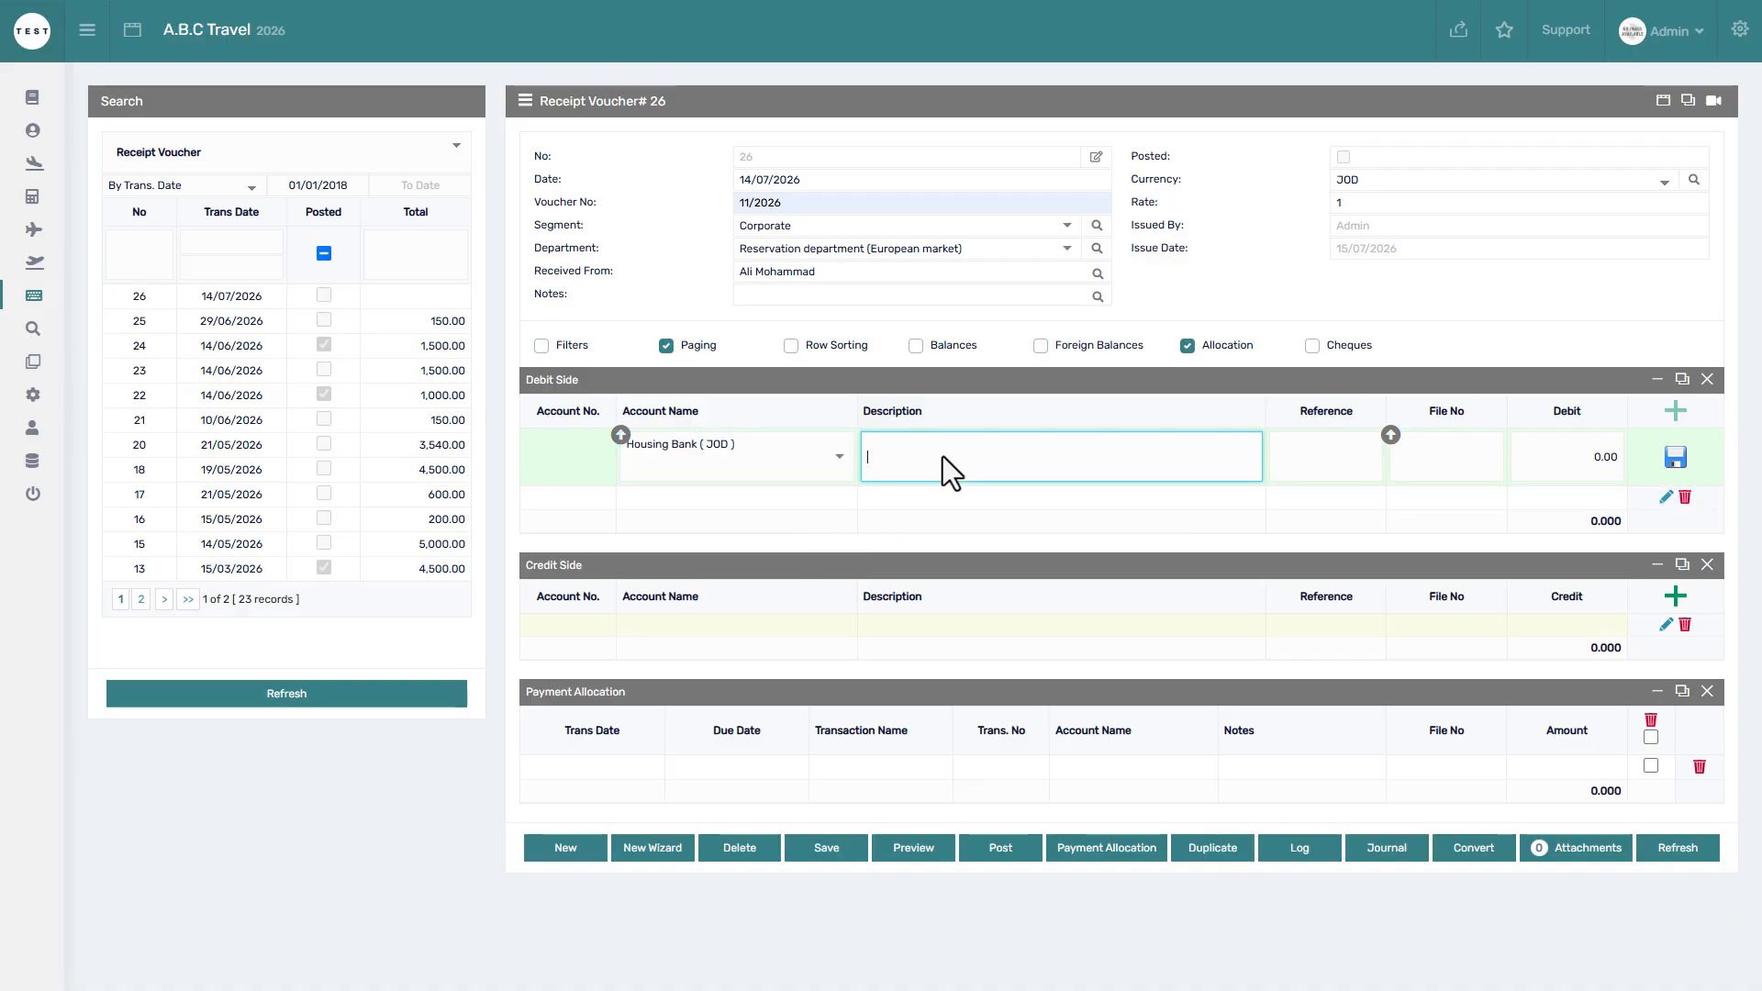
text(Pay File# 2601001, INV# 126)
text(+127)
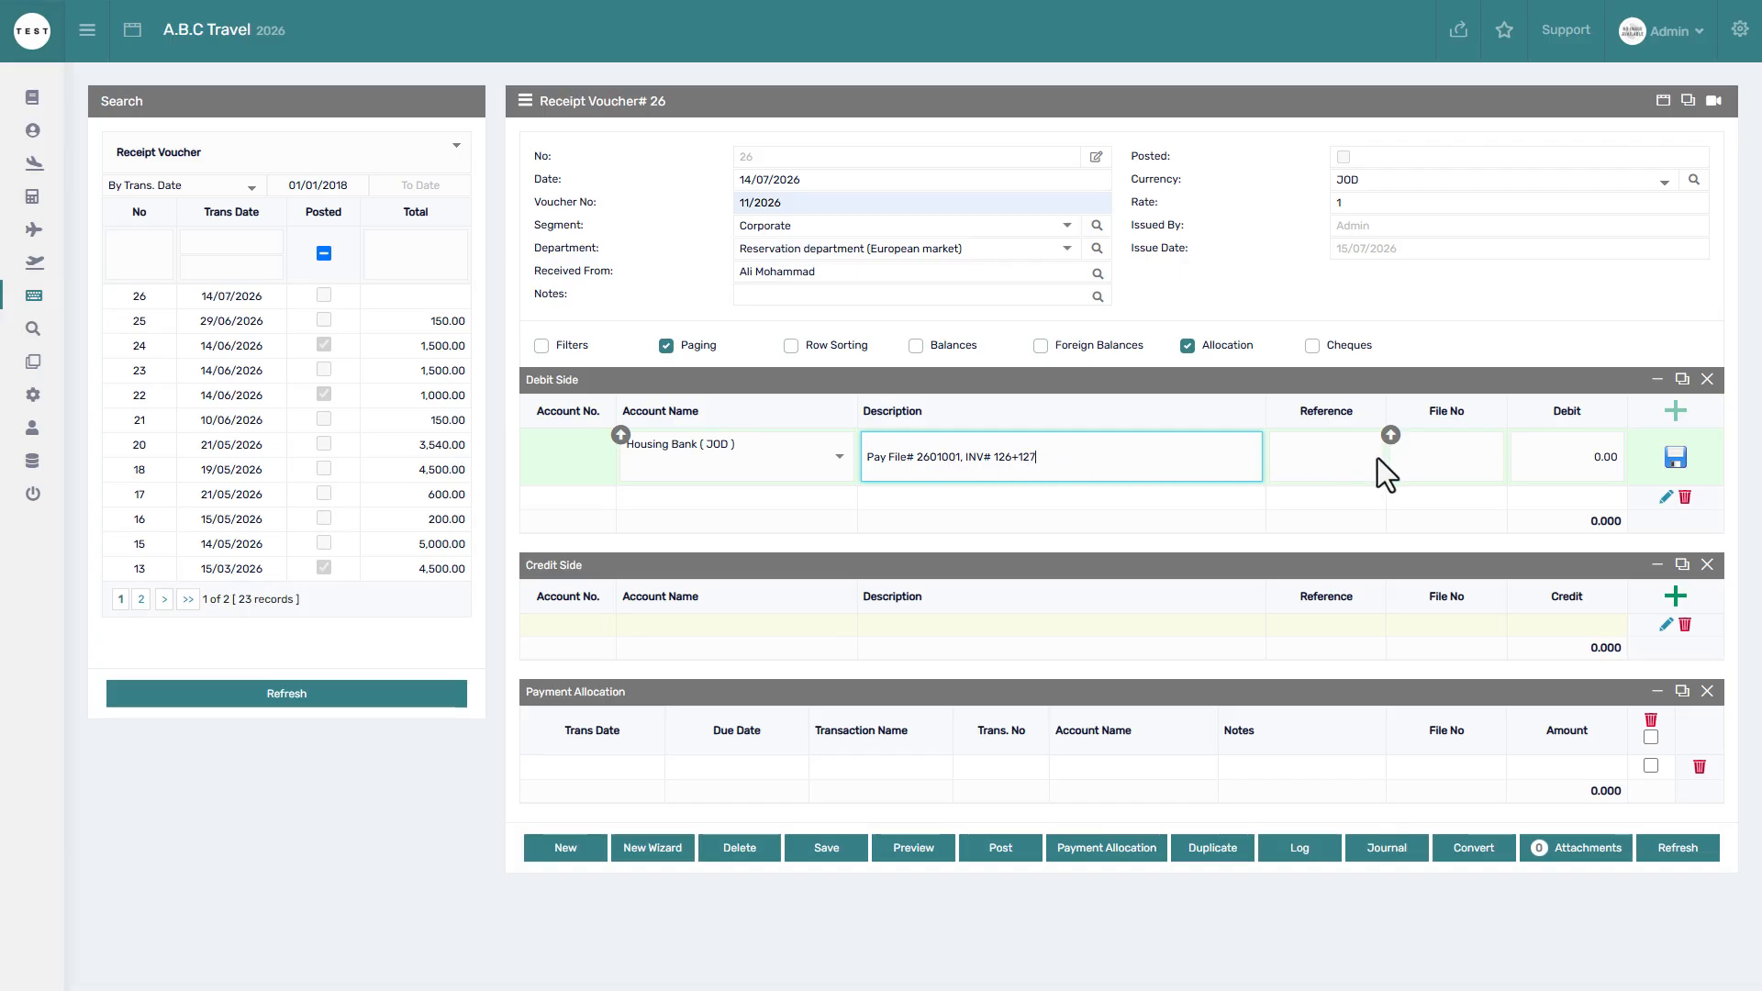
Enter 6500 as the debit amount, save the line and drop the extra blank row.
click(1423, 459)
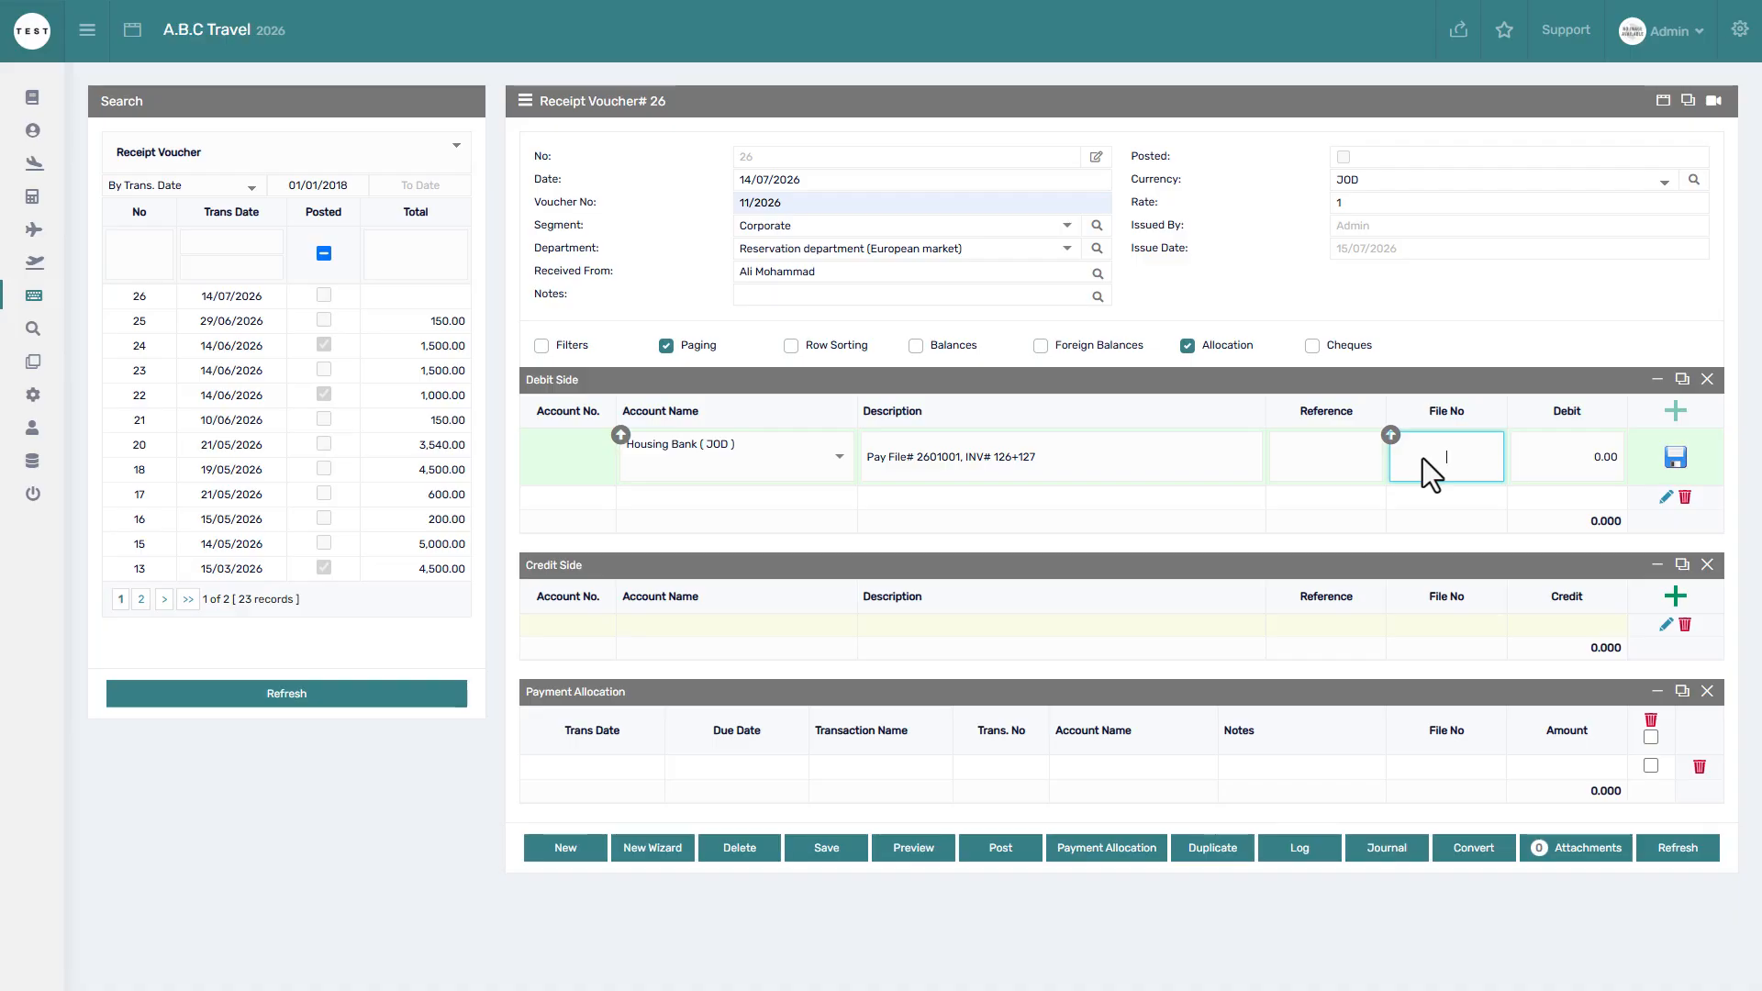
click(1562, 462)
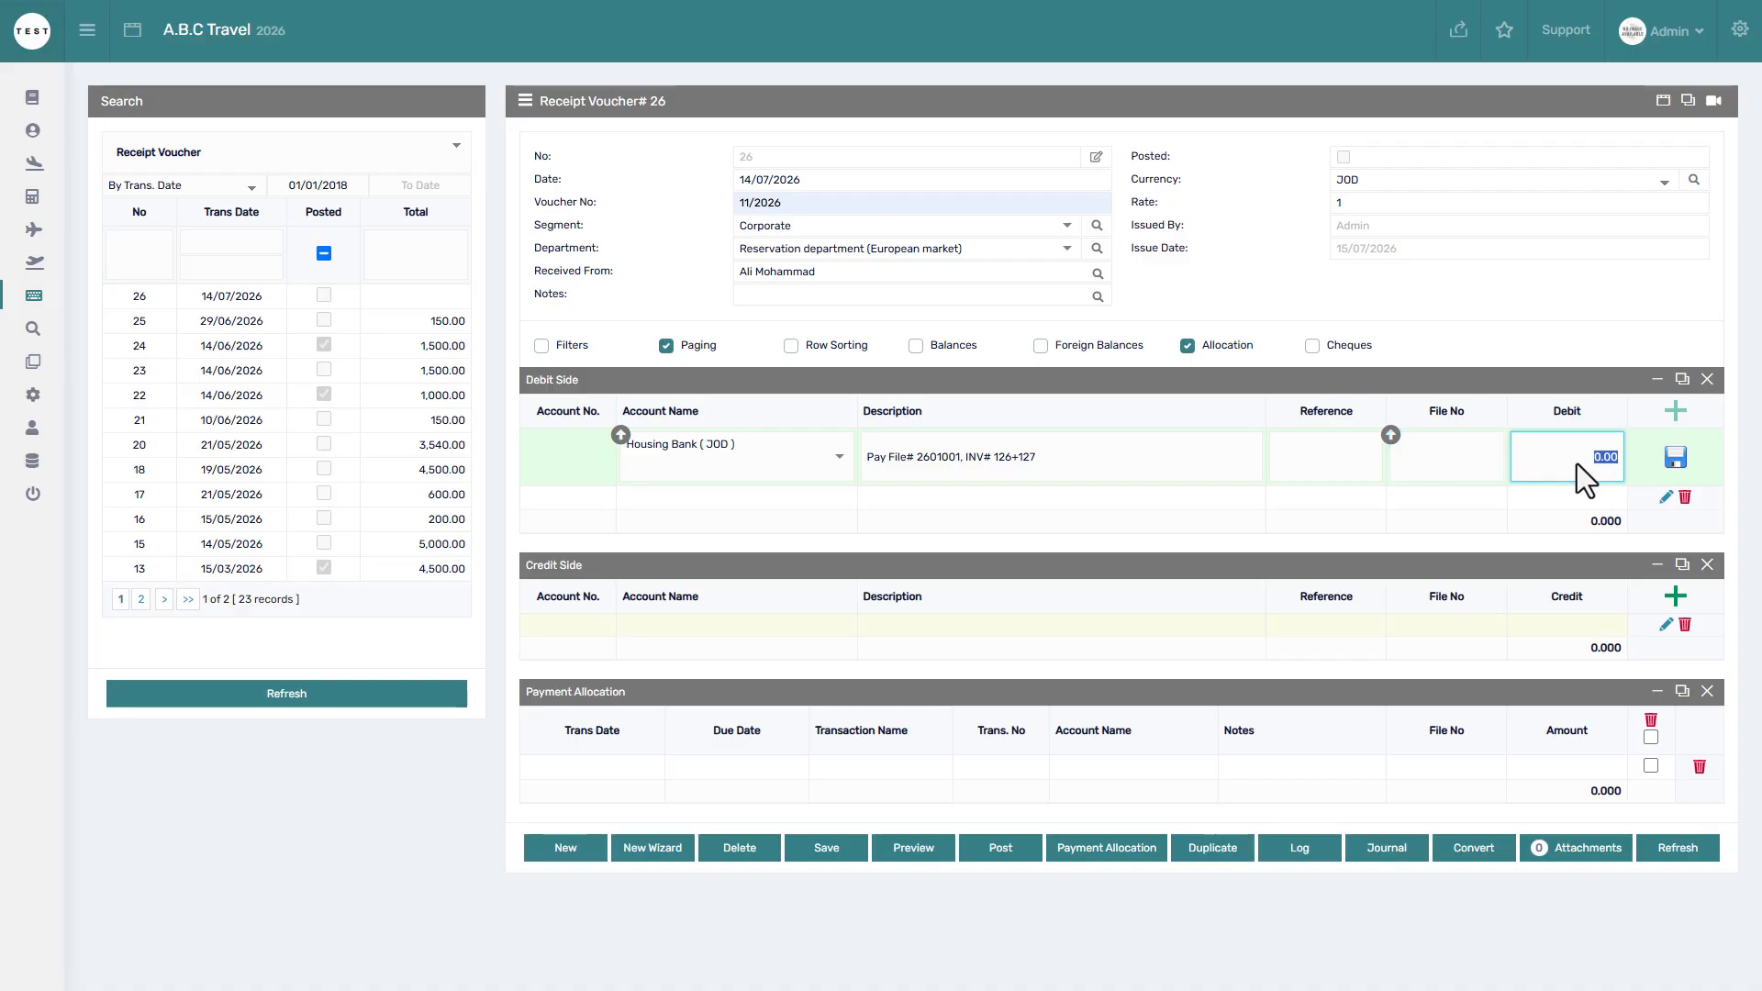
text(6500)
click(1676, 458)
click(1677, 409)
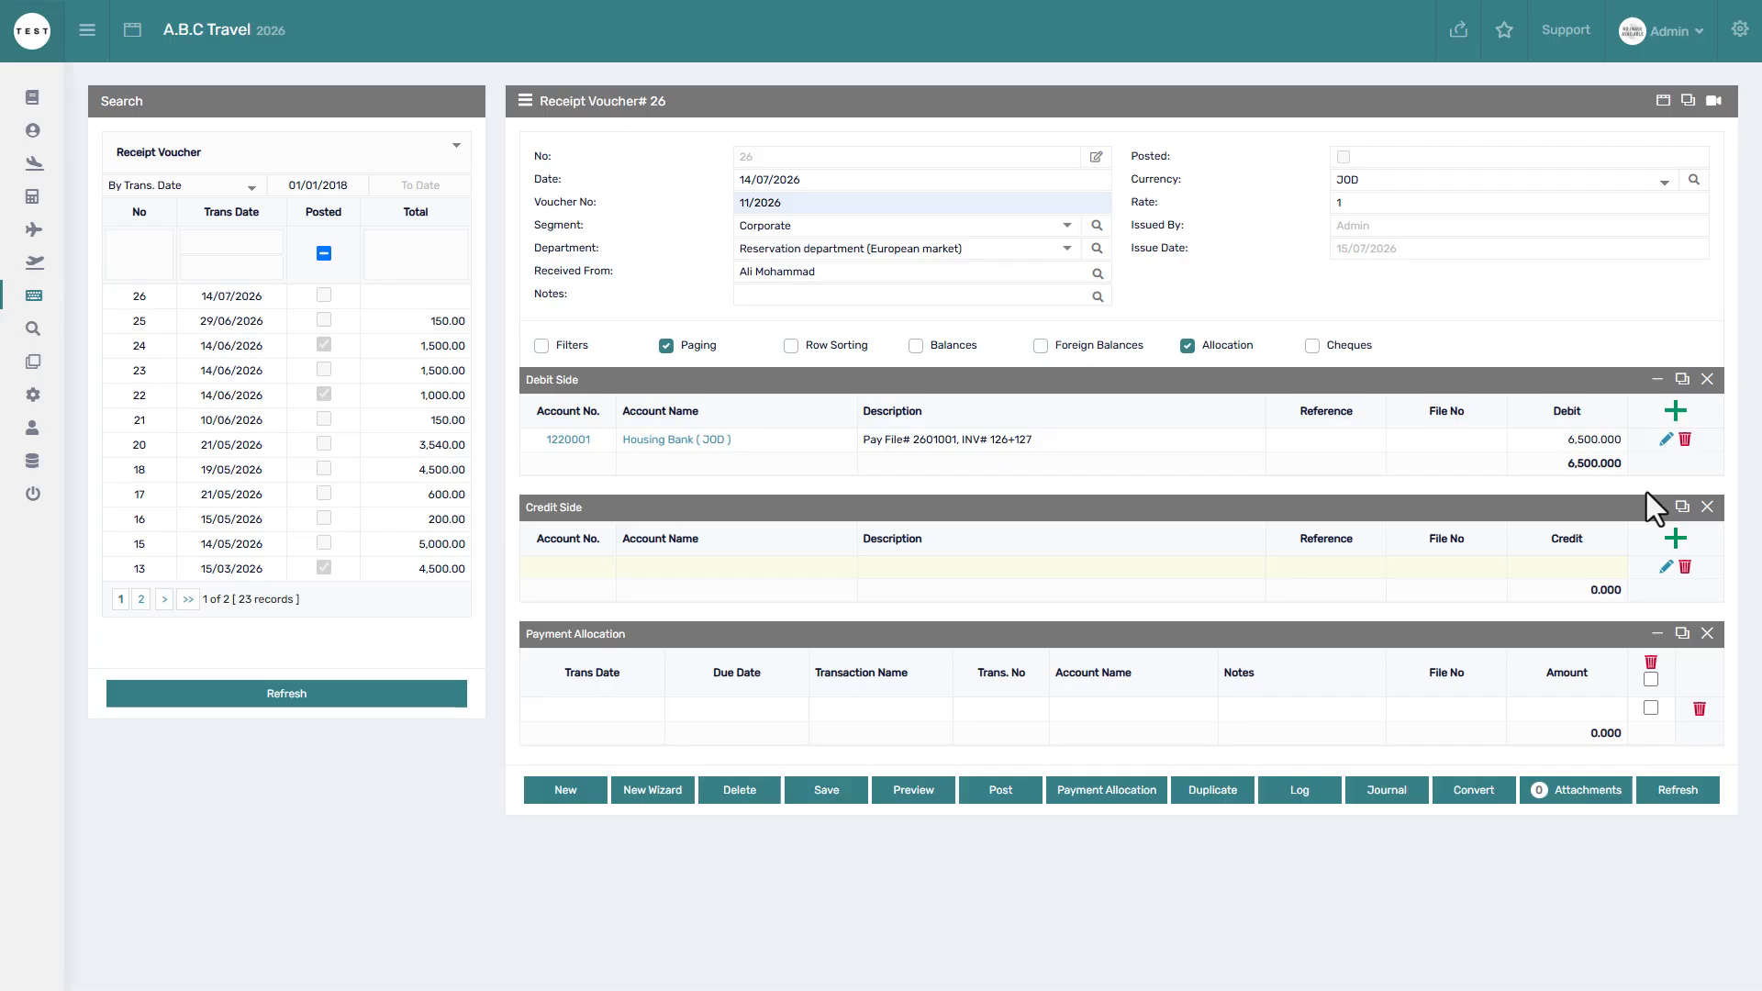
Add a 6,500 Global Travel credit line described 'Pay File# 2601001, INV# 126+127' and save it.
click(1675, 539)
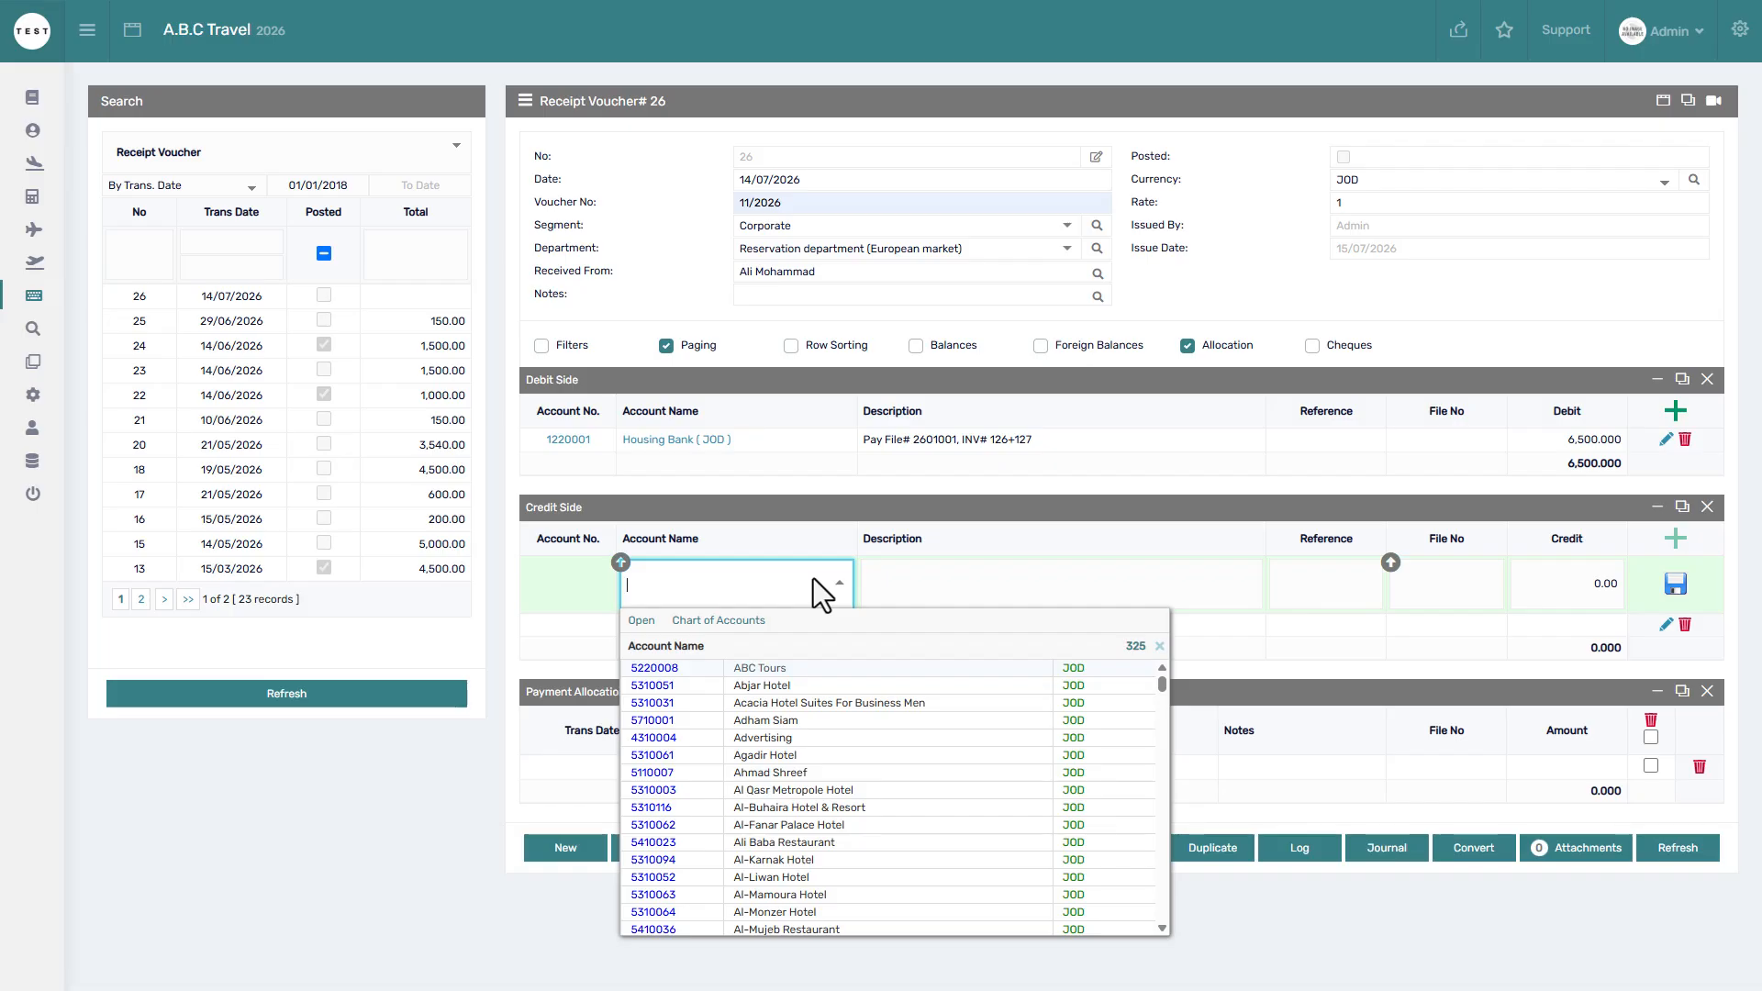
text(Global)
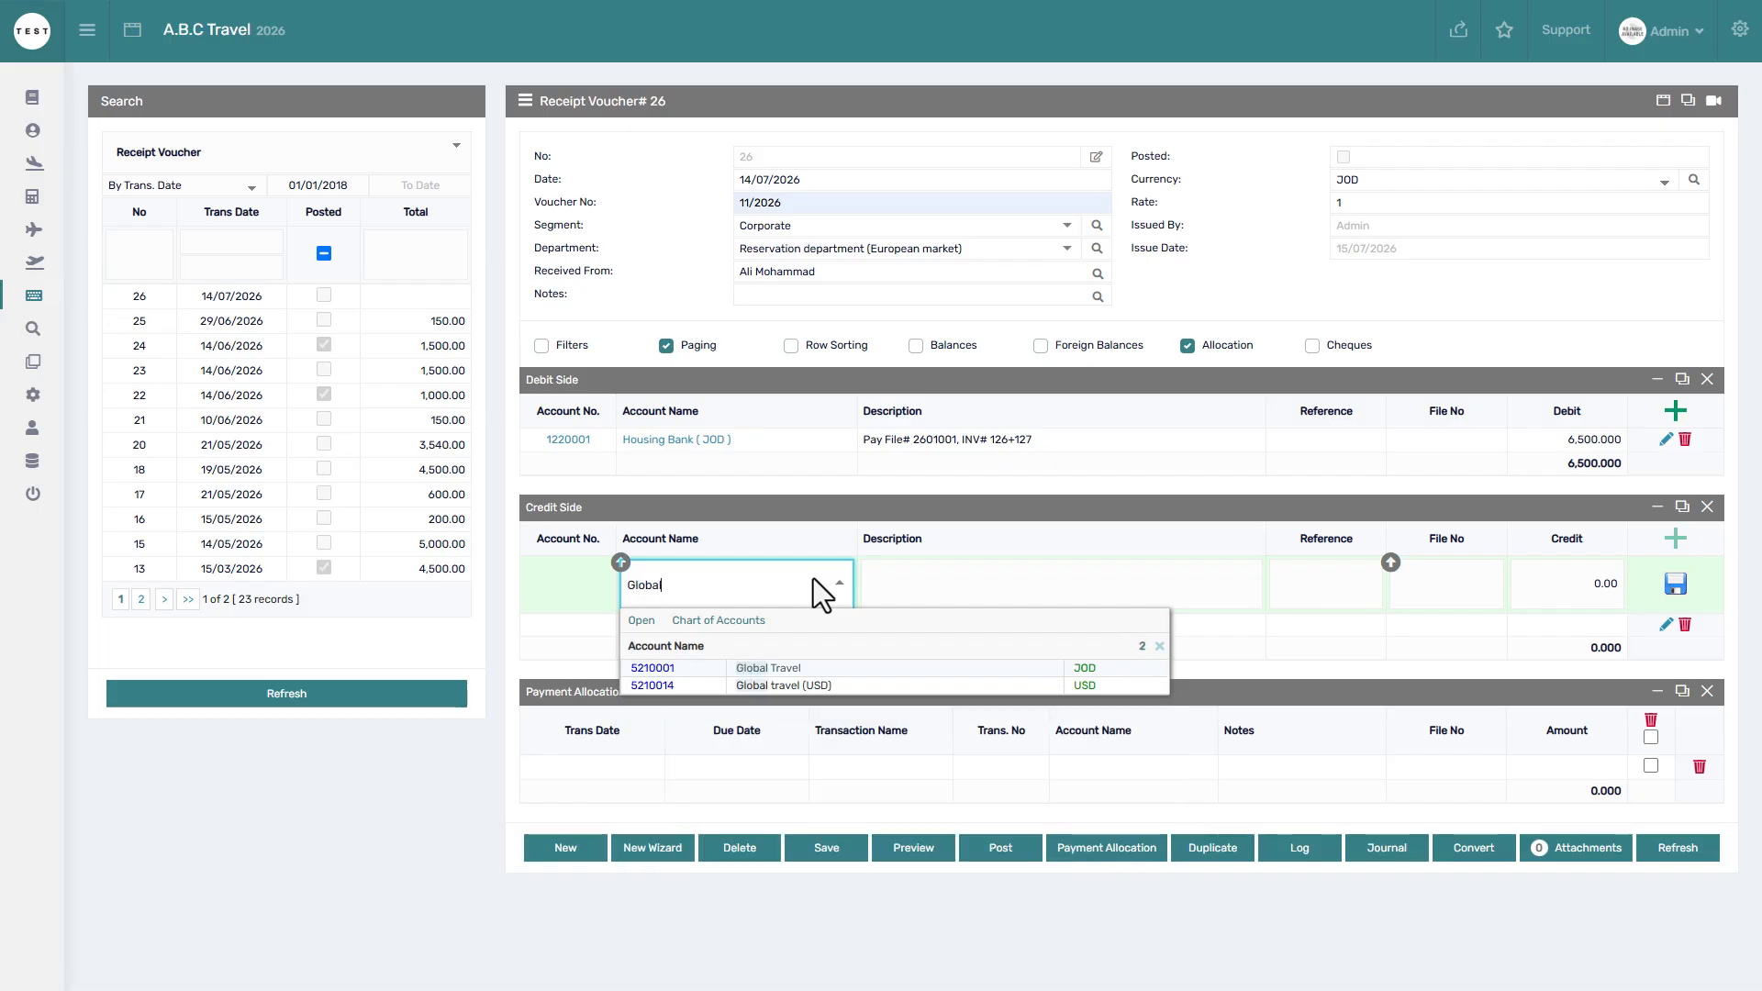
click(806, 667)
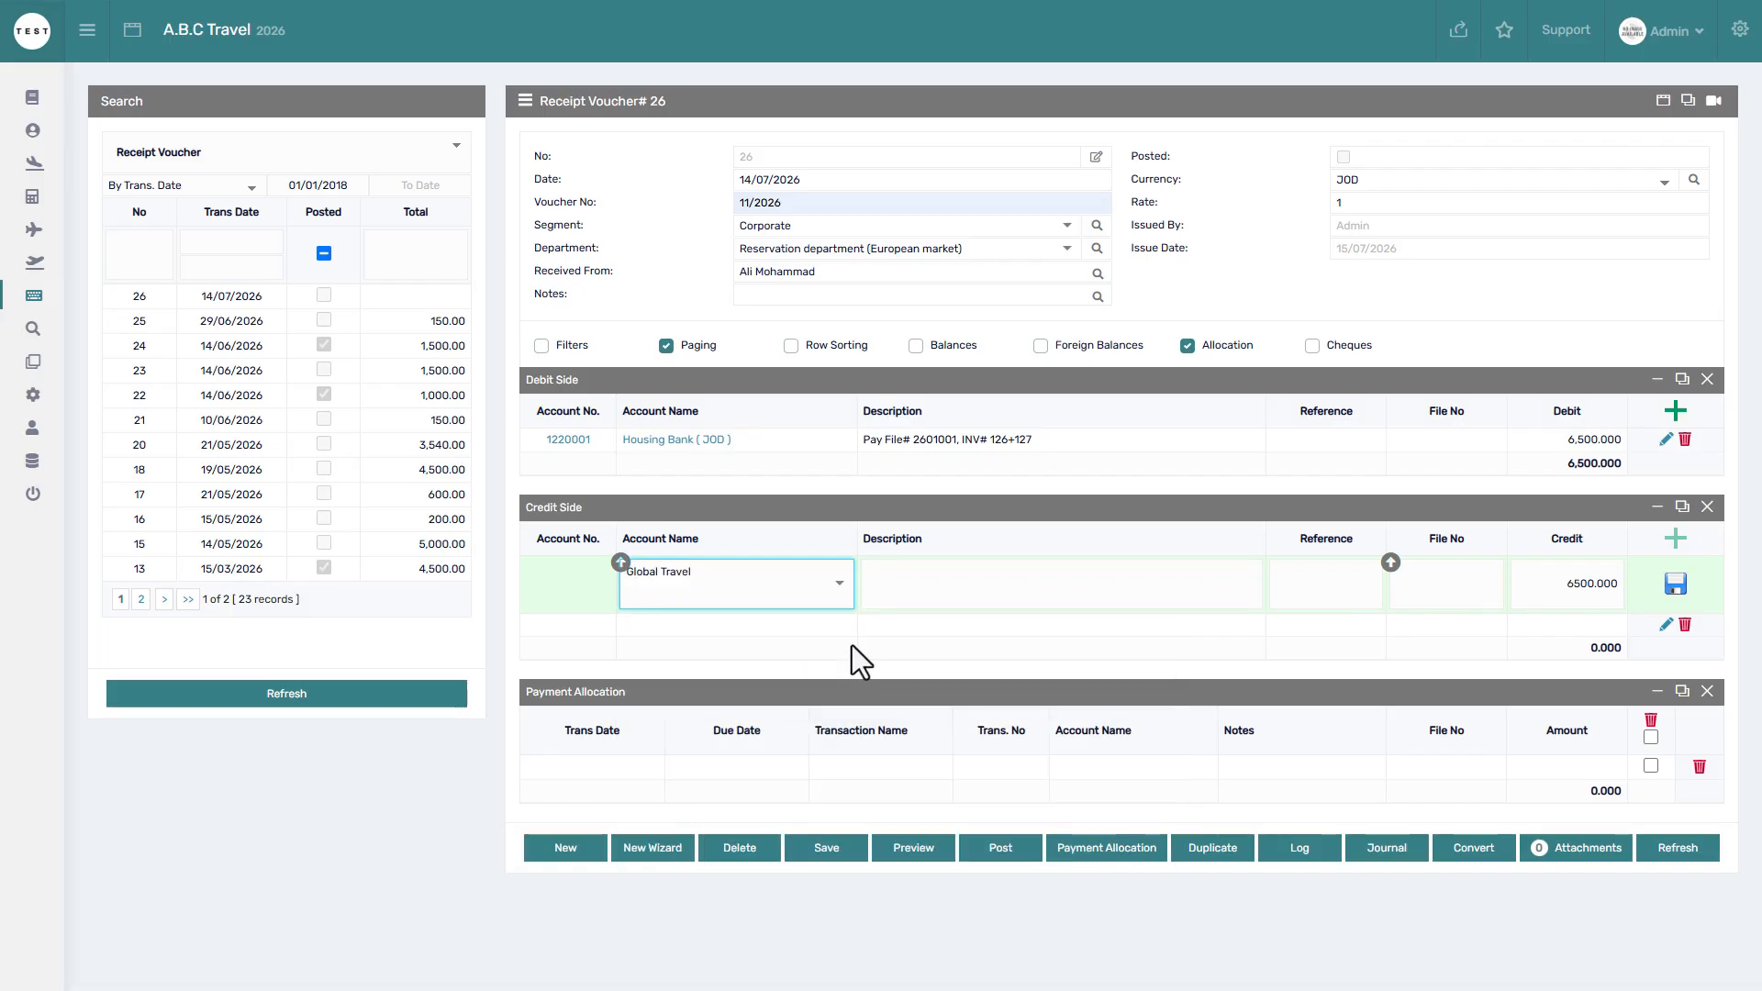
click(975, 590)
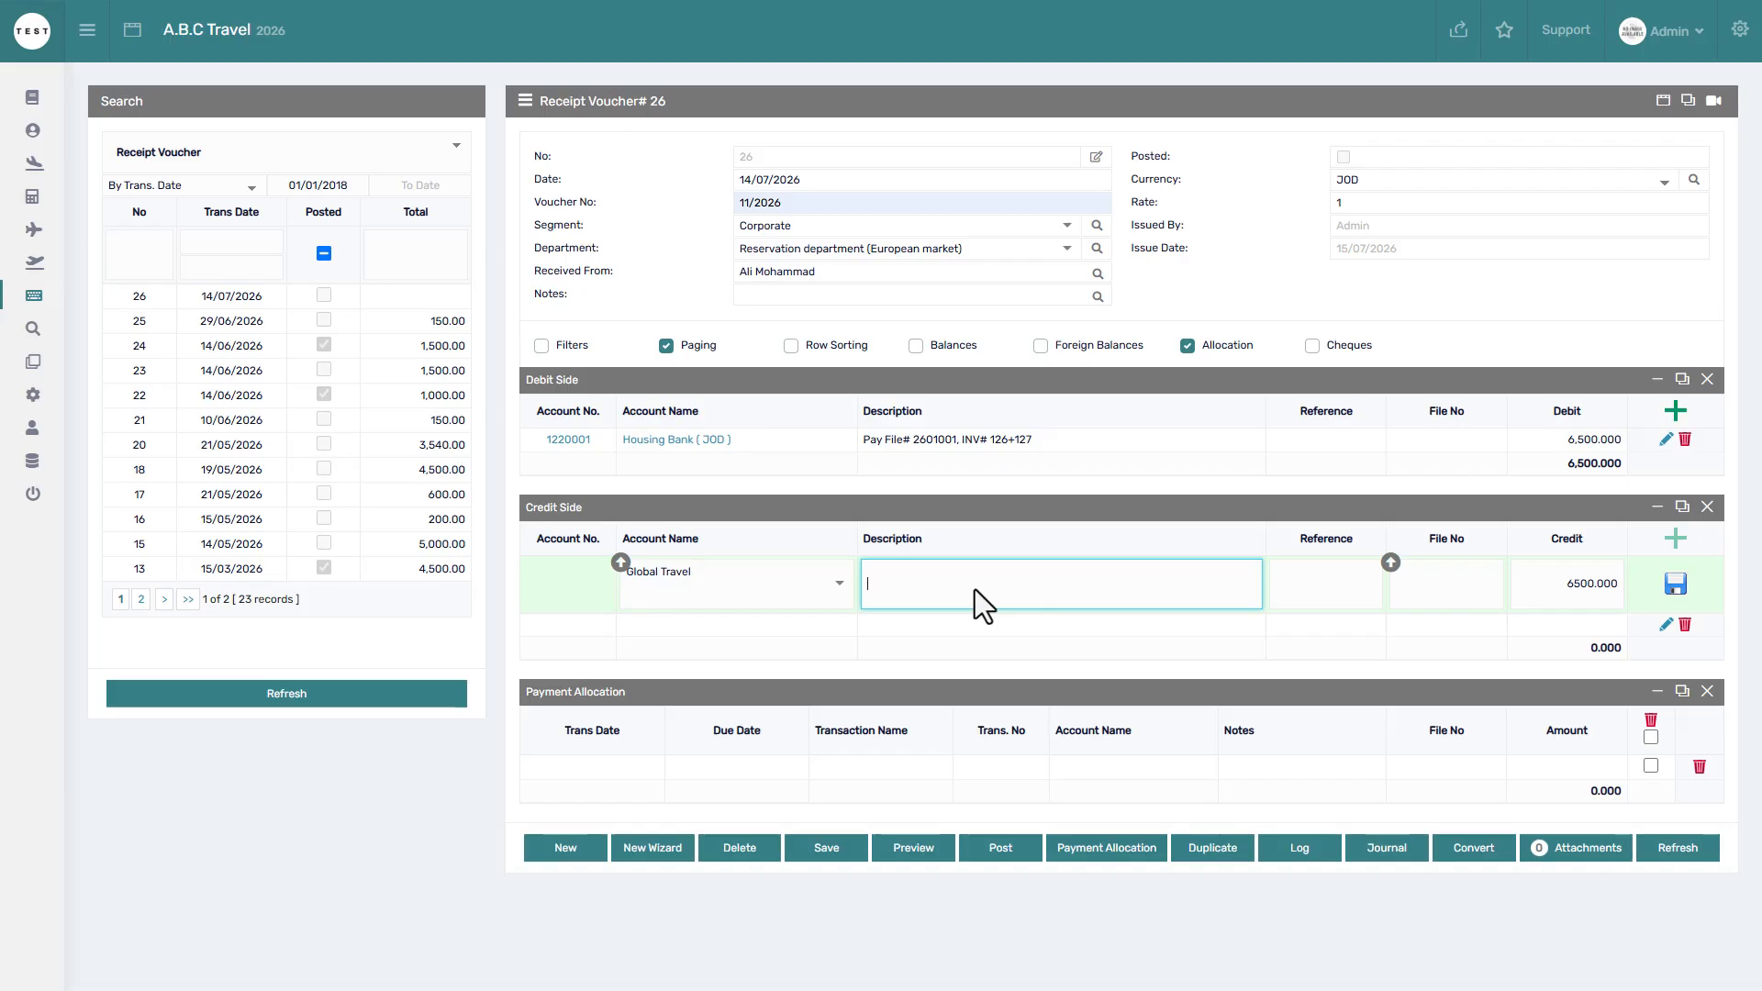
text(Pay File# 2601001, INV# 126)
text(+127)
click(1561, 588)
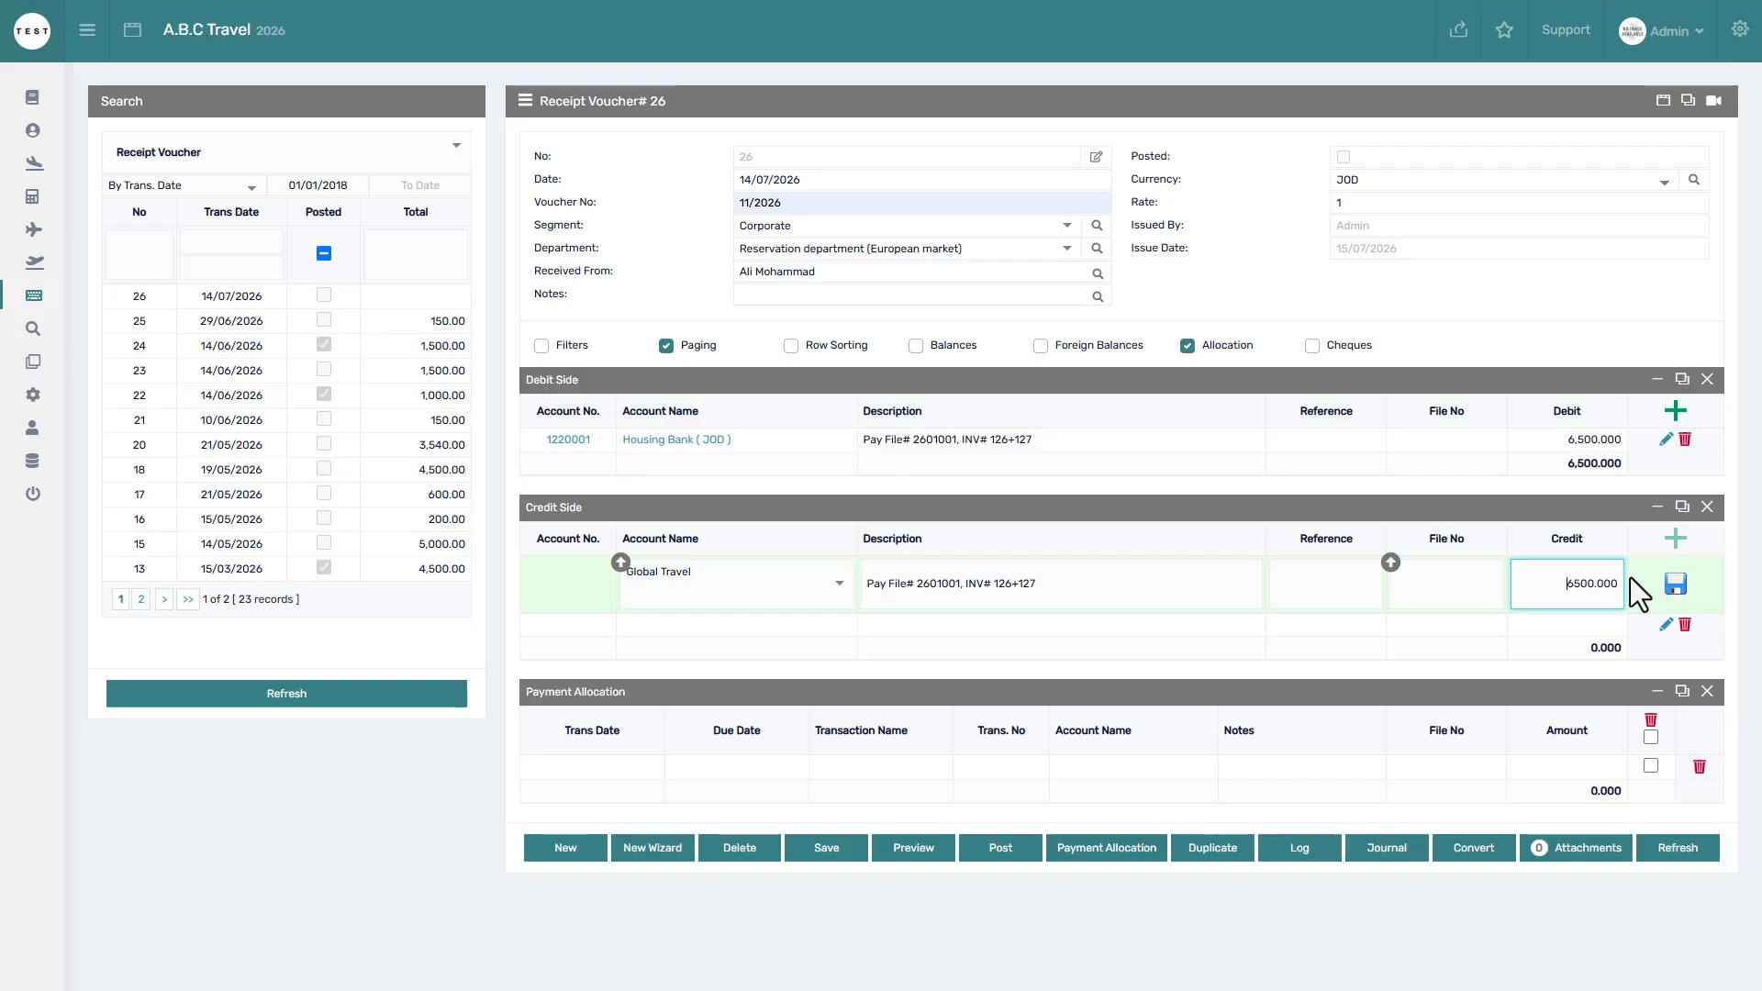
click(1675, 585)
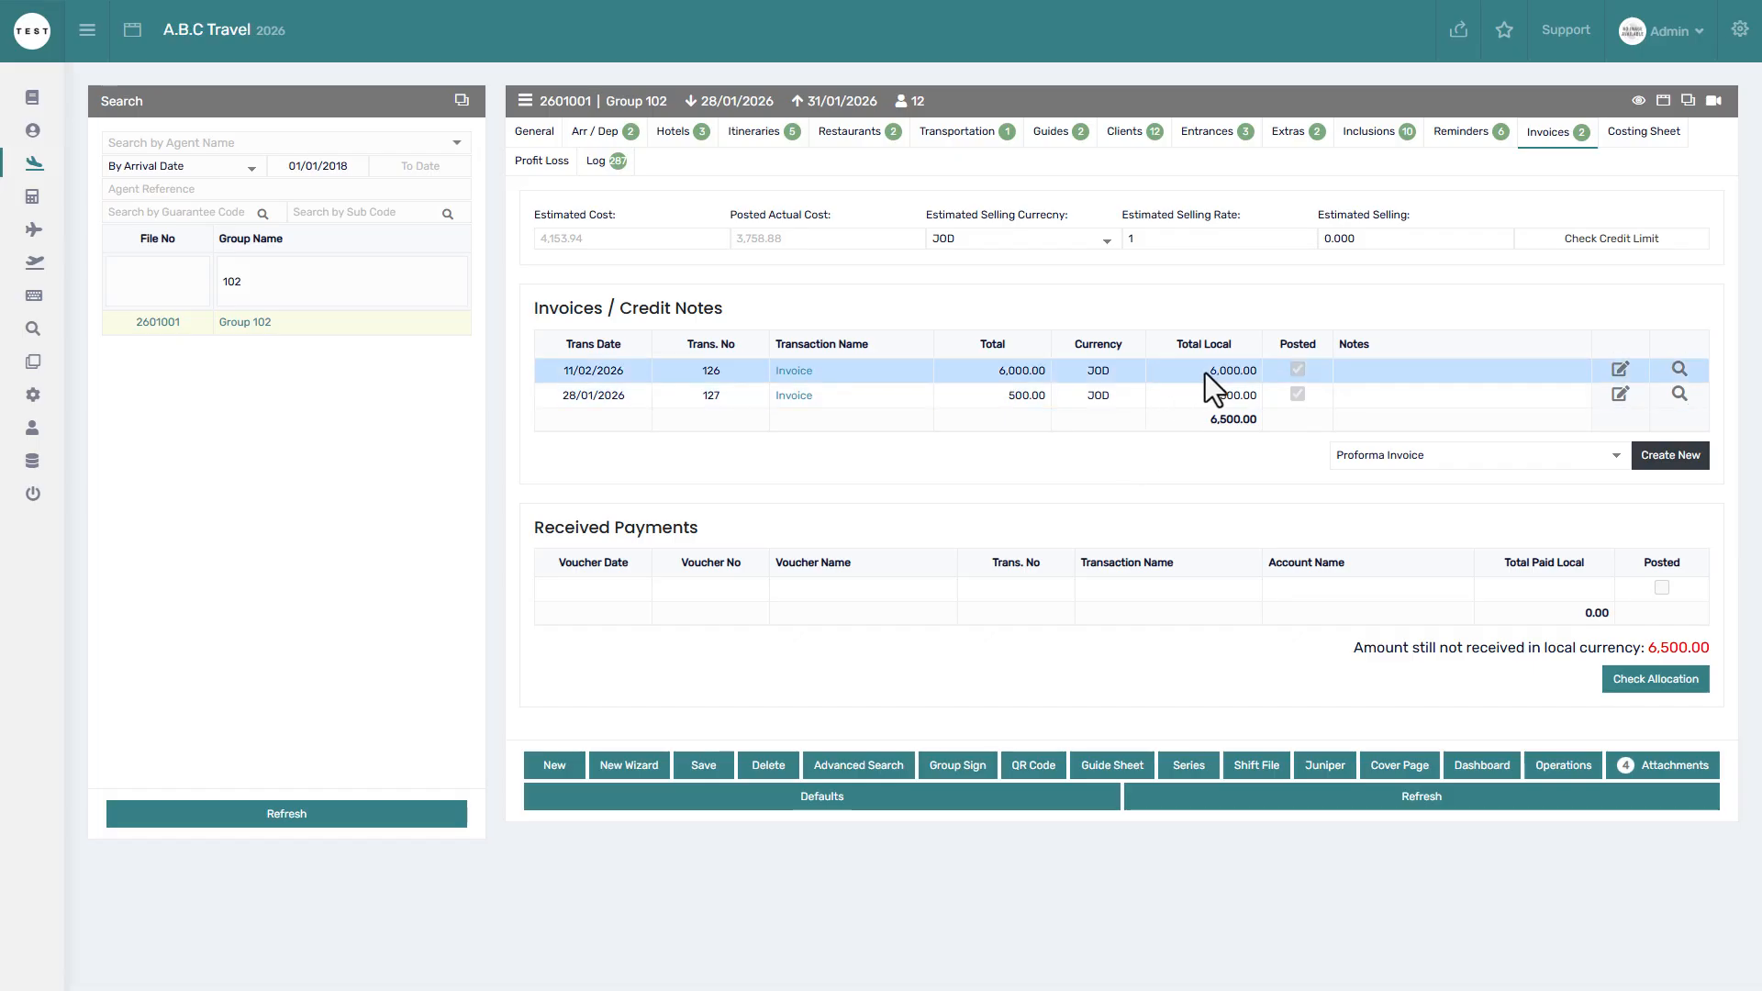
Check invoice 127's 500.00 amount and the 6,500.00 invoices total for file 2601001.
click(1258, 453)
drag(1223, 399, 1255, 399)
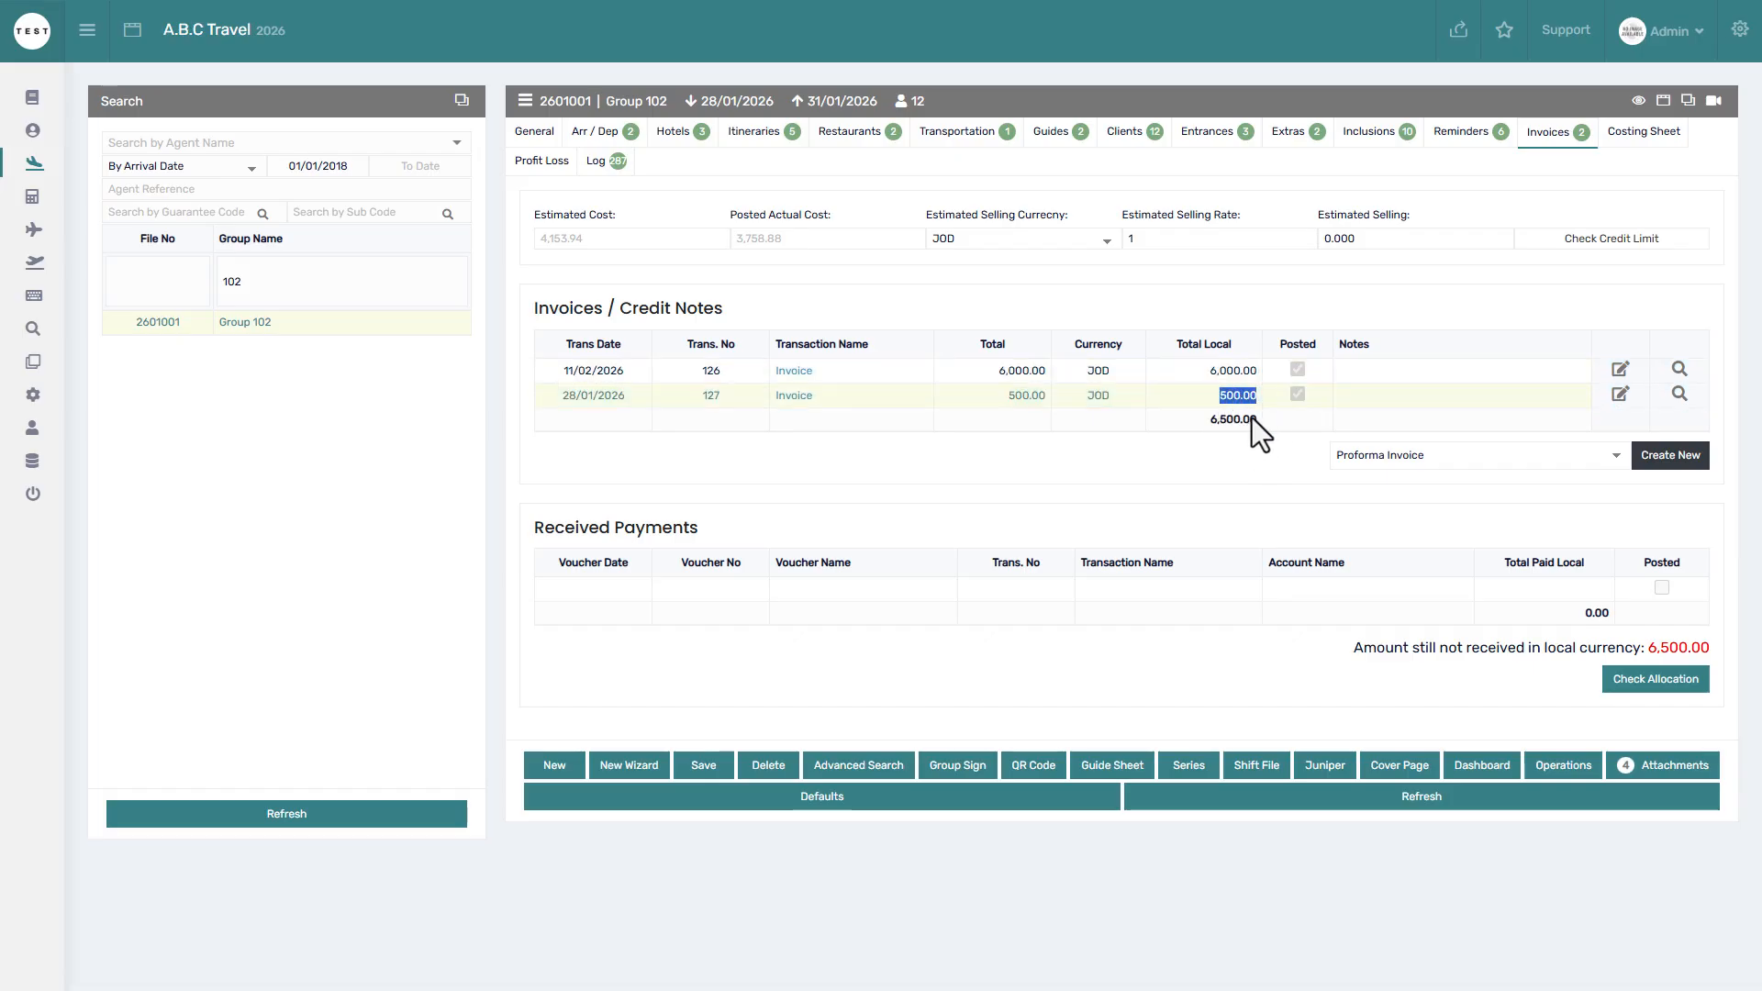
drag(1259, 421, 1224, 421)
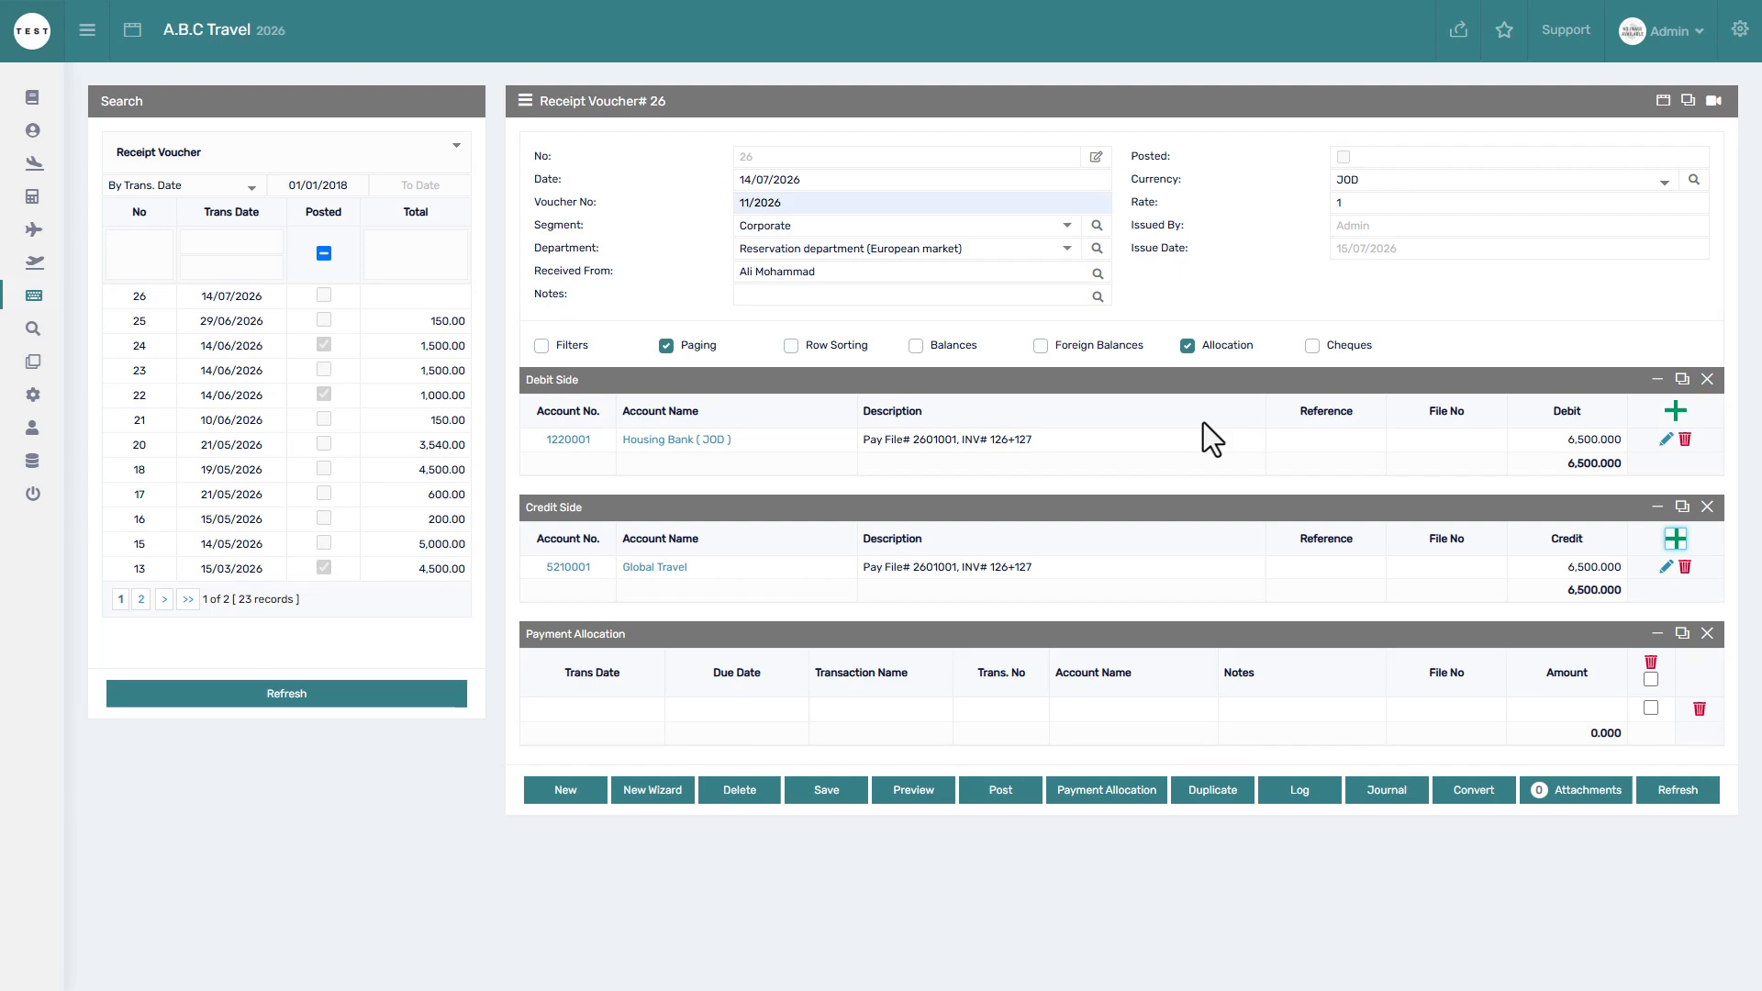
Open the payment allocation list for Global Travel's invoices.
click(1096, 791)
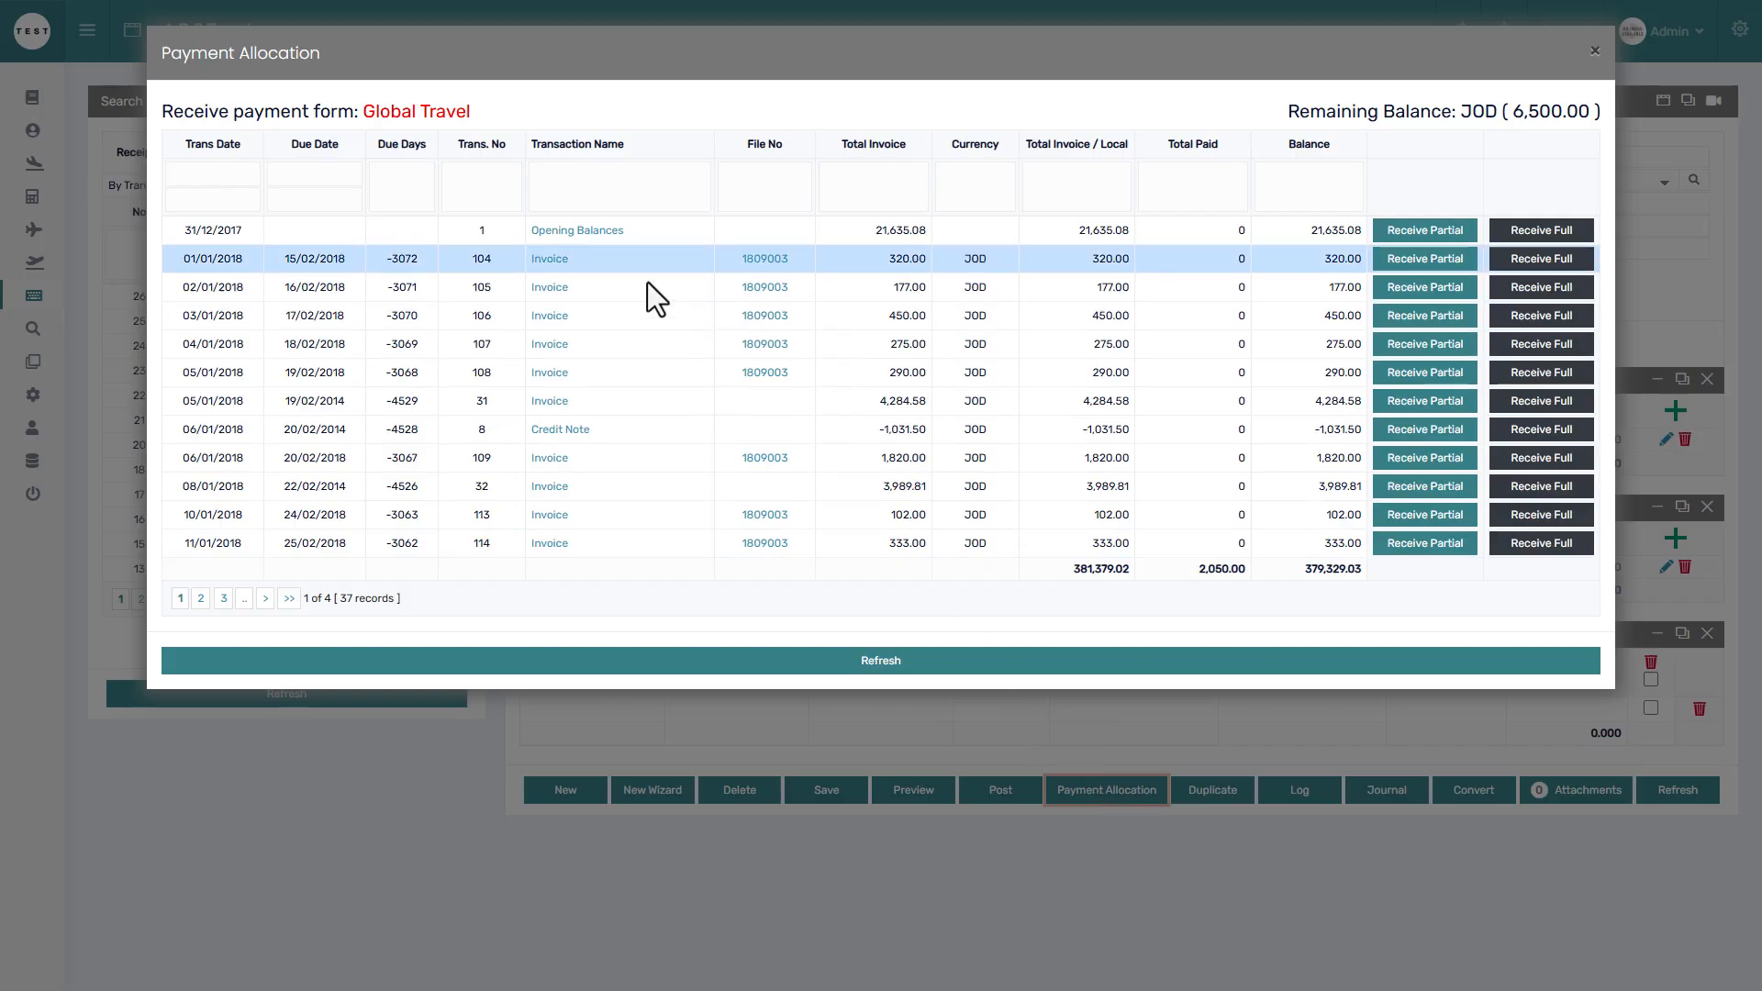
drag(472, 112, 400, 115)
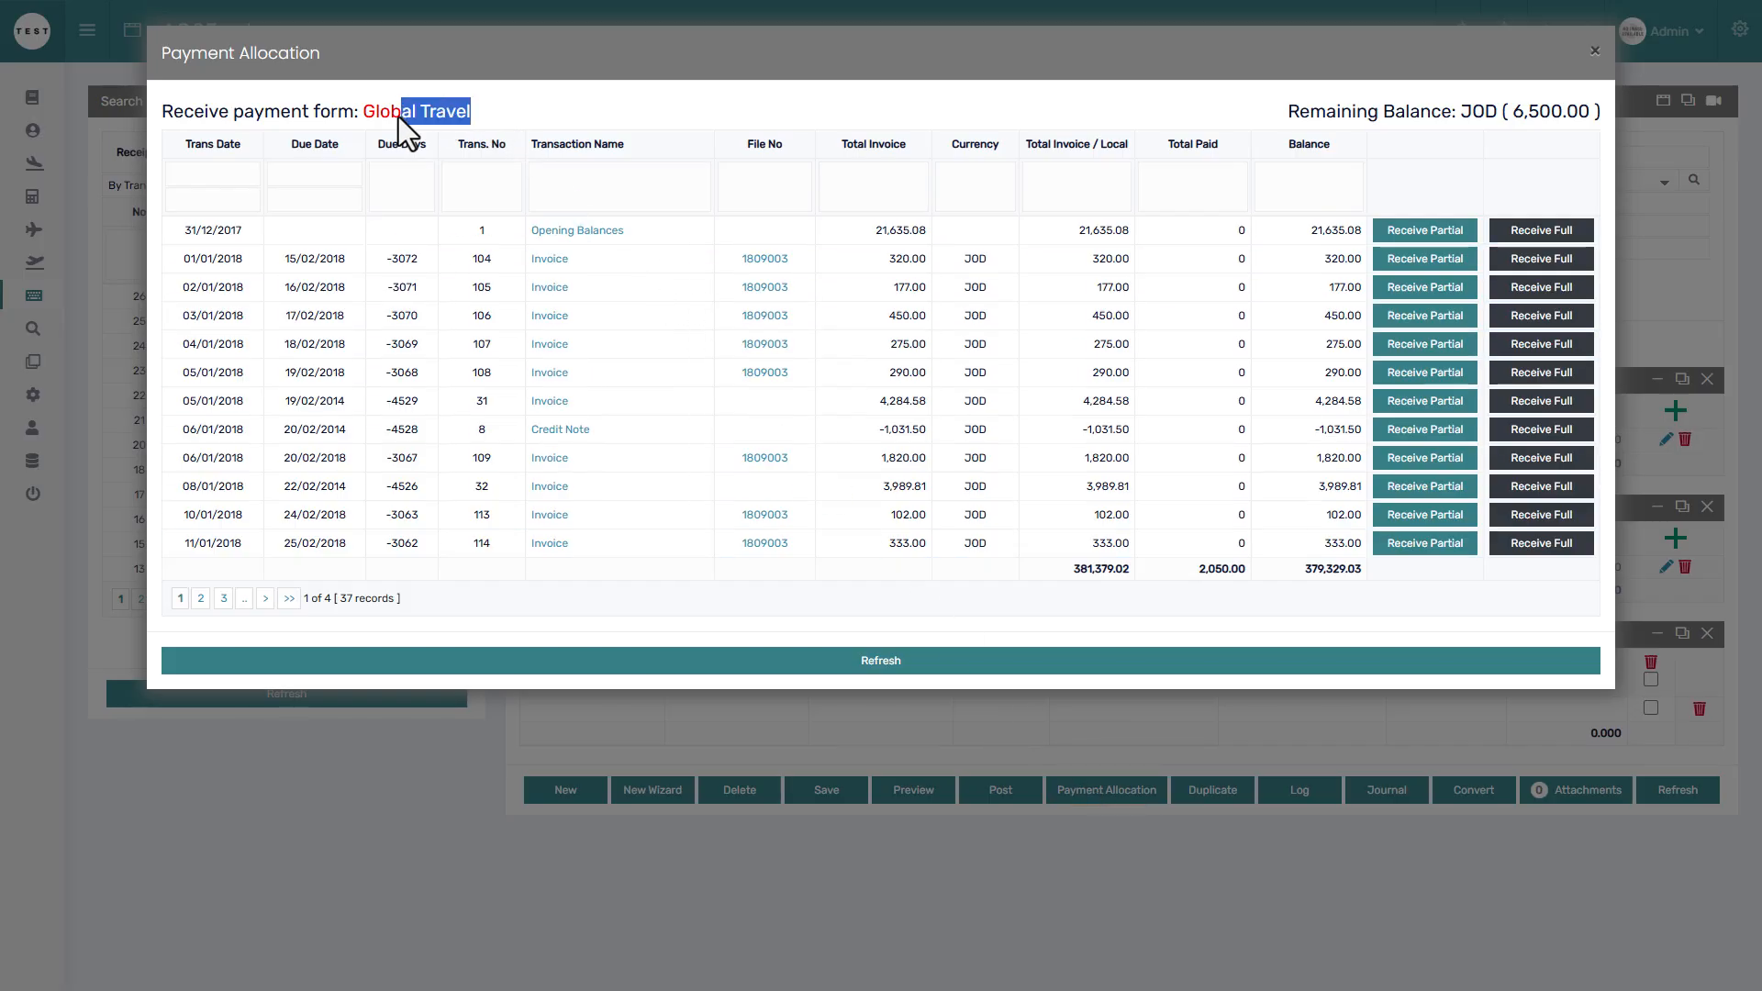
click(579, 112)
Go through each column filter, then filter File No by 2601.
click(228, 172)
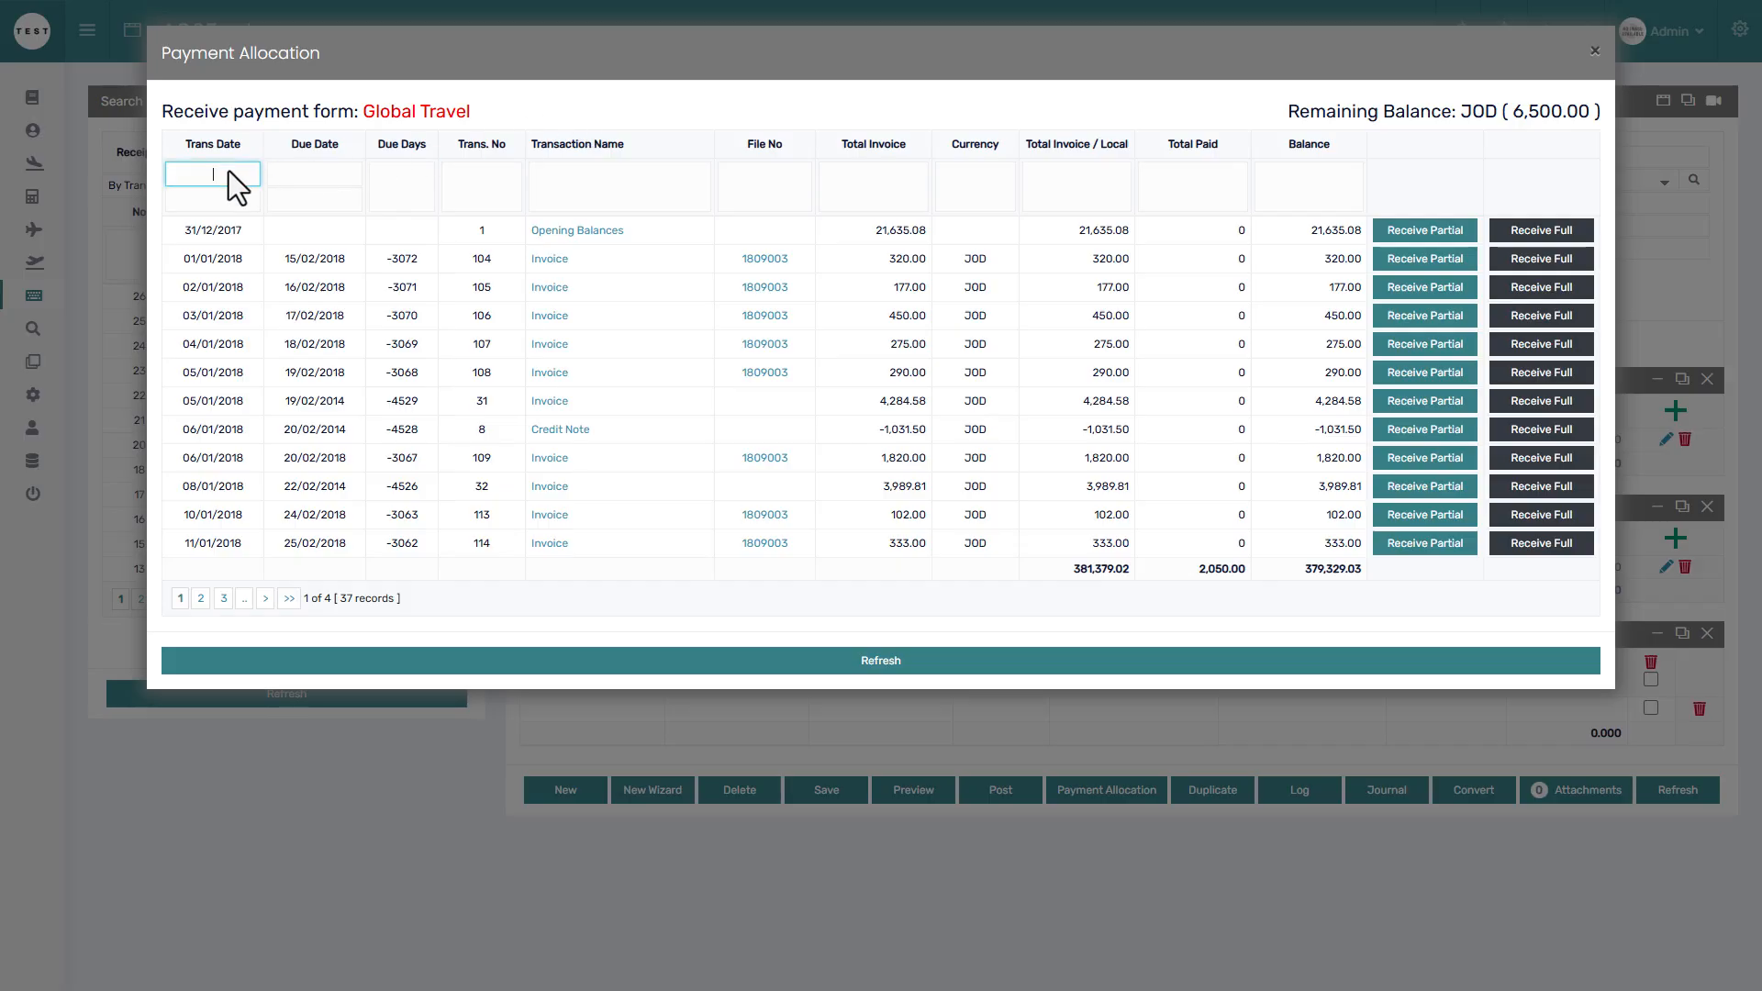
click(298, 173)
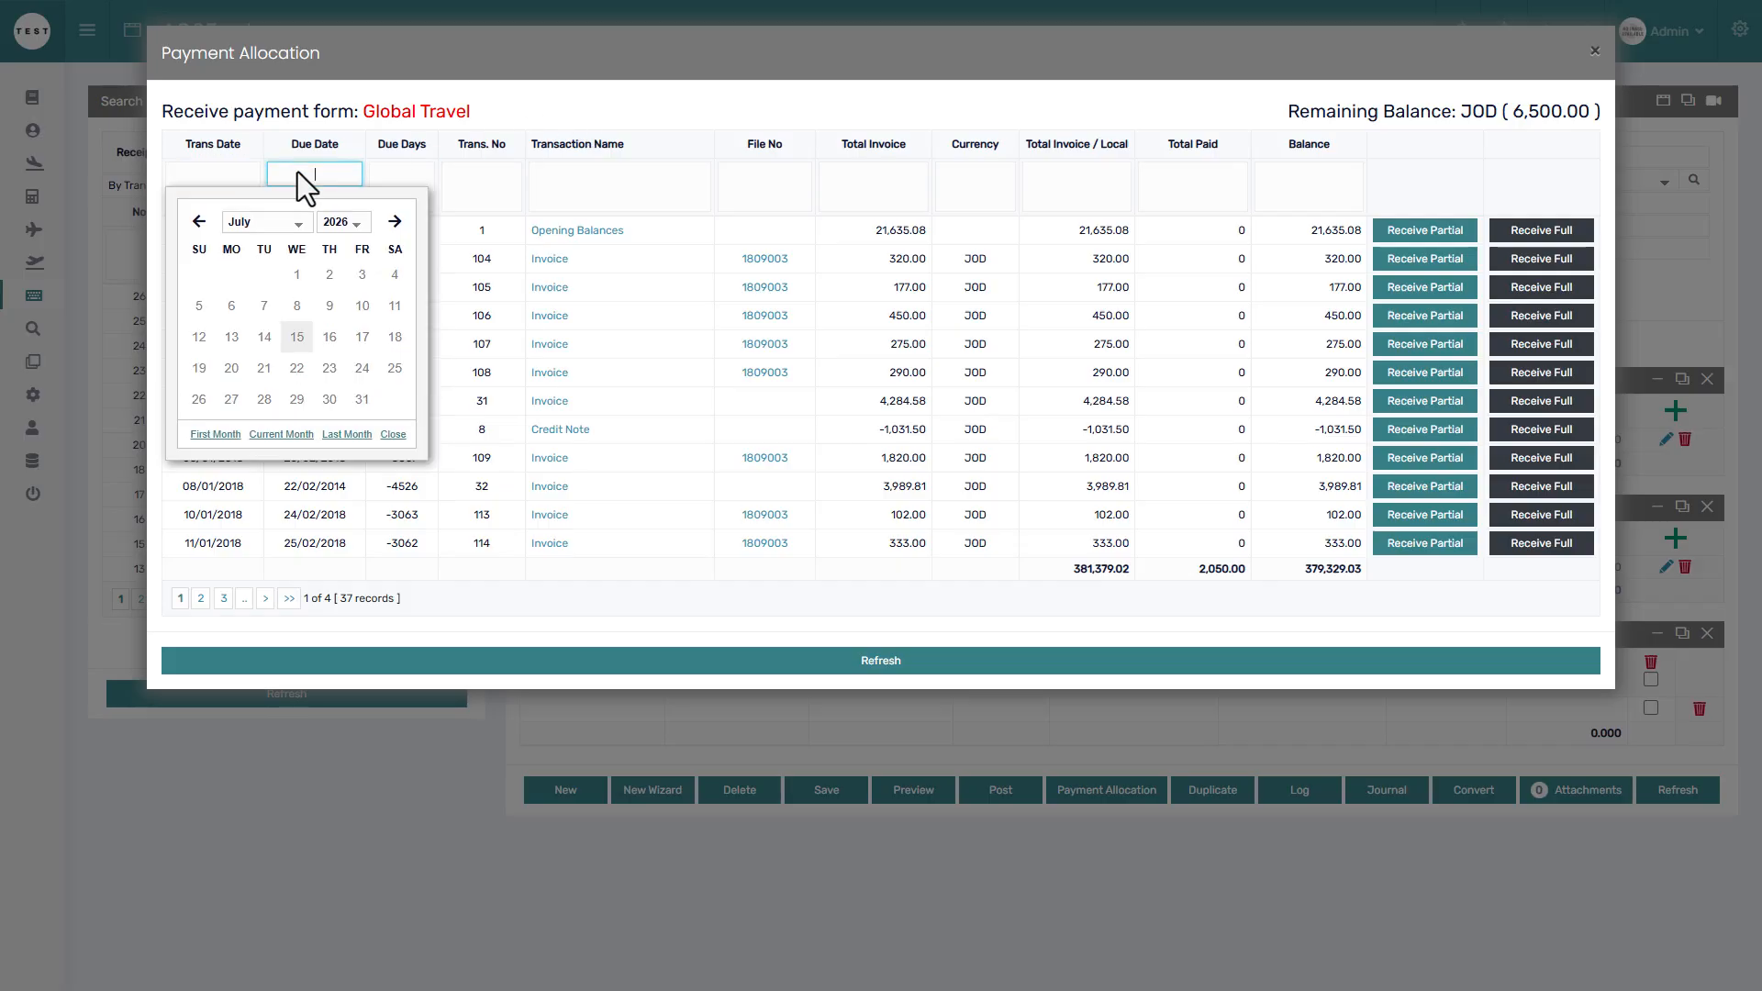
click(397, 174)
click(481, 178)
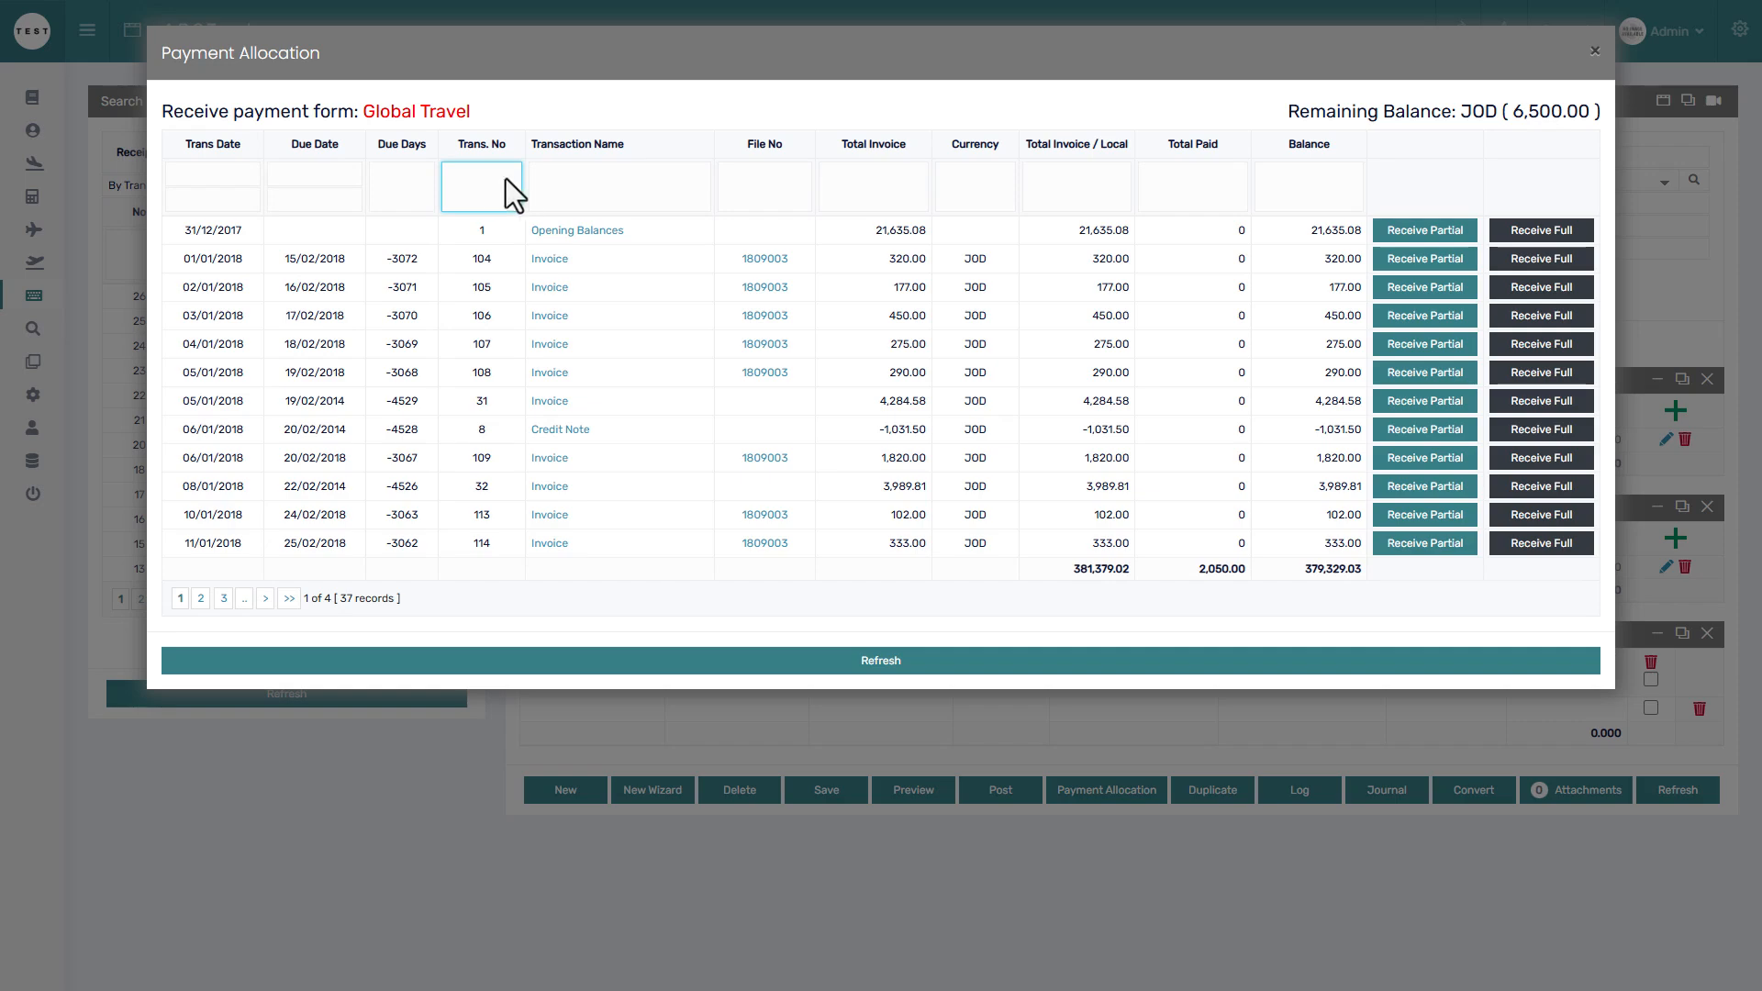
click(593, 193)
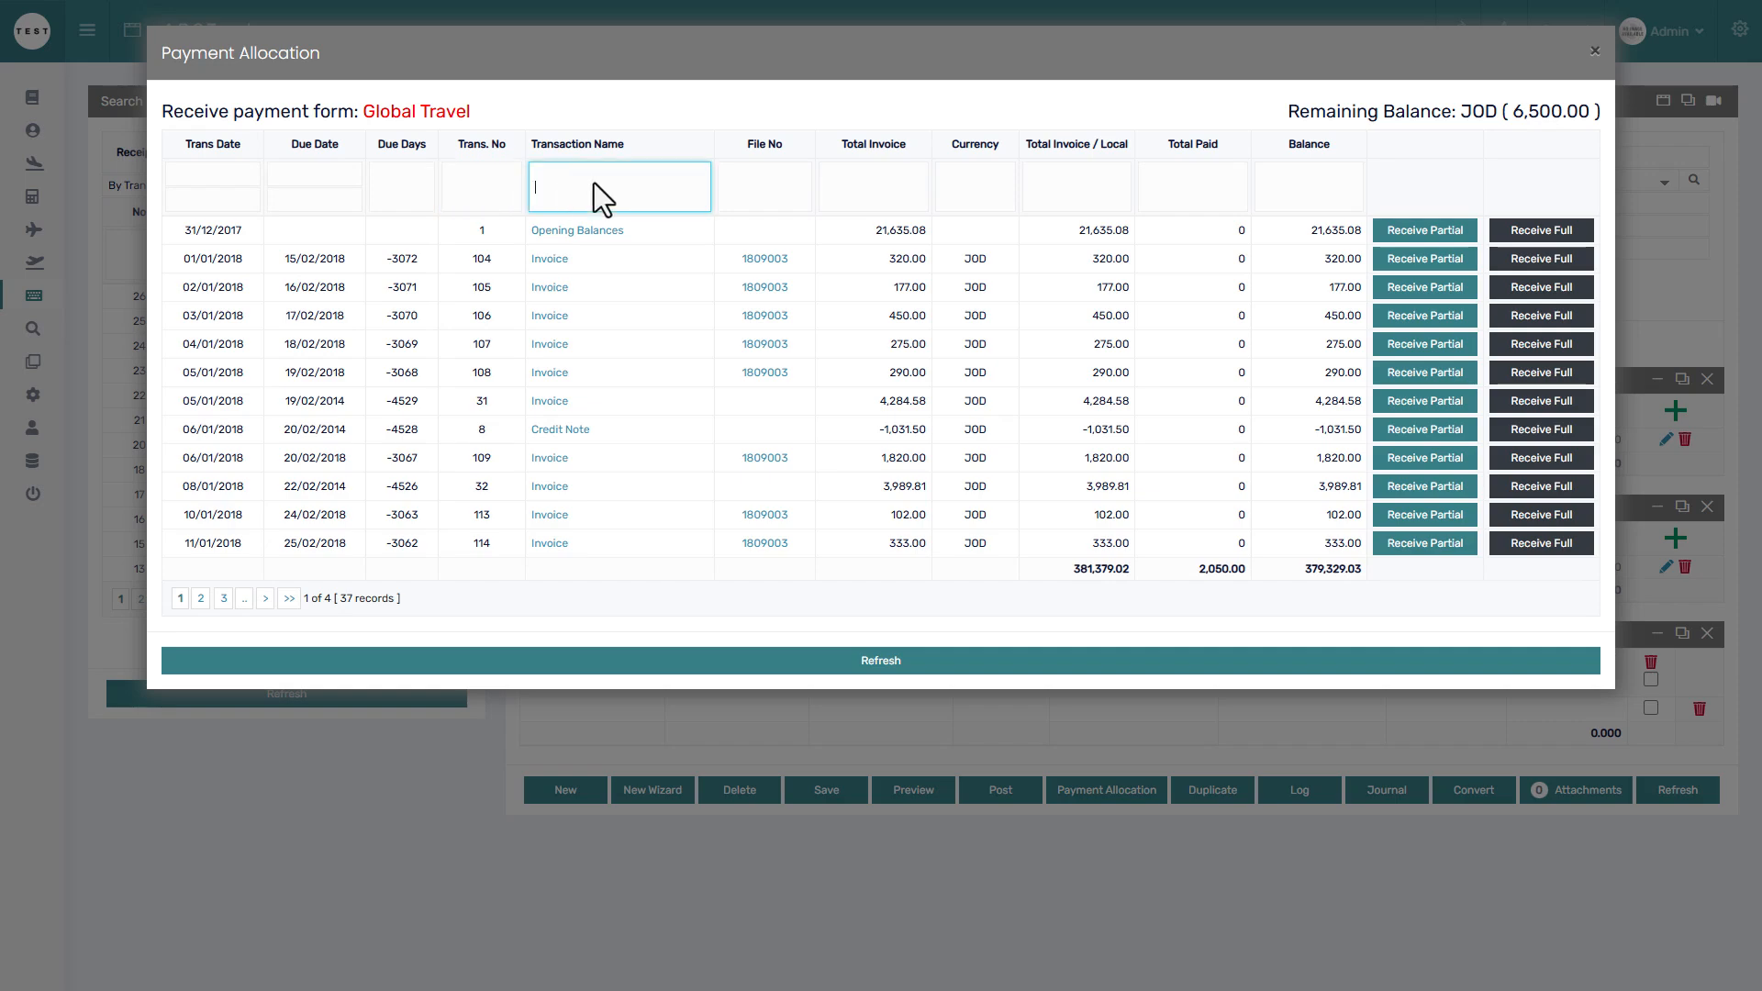
click(747, 187)
click(868, 195)
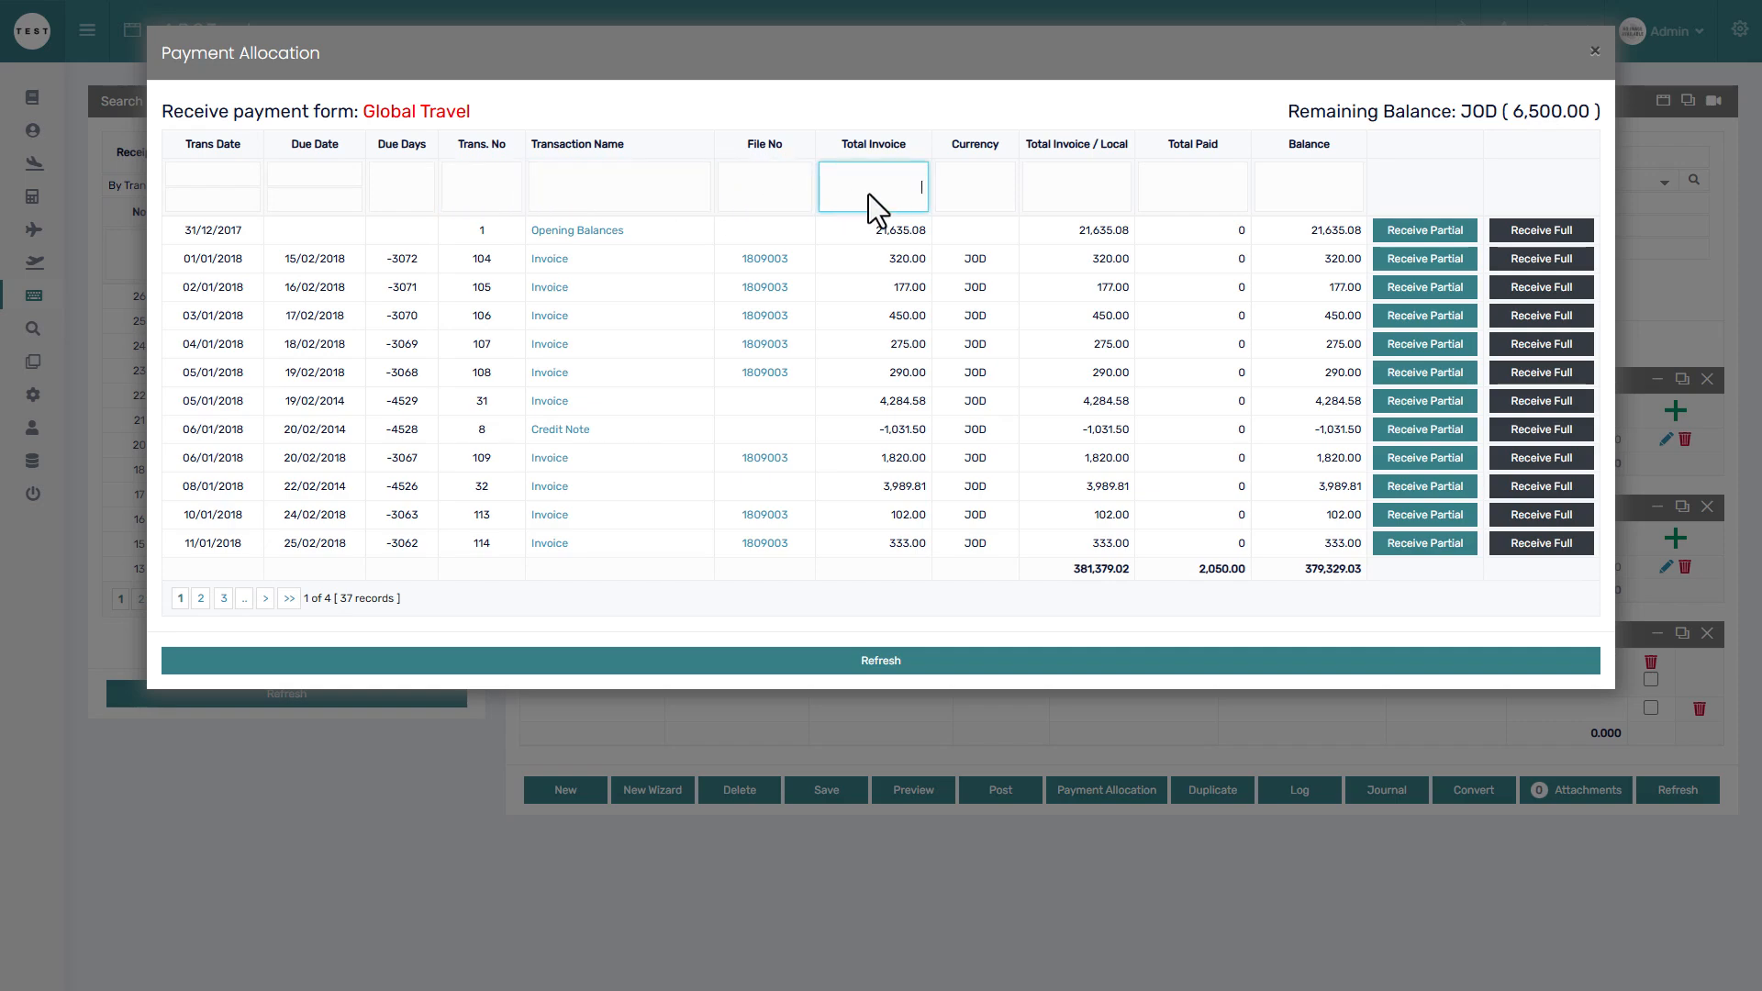
click(966, 197)
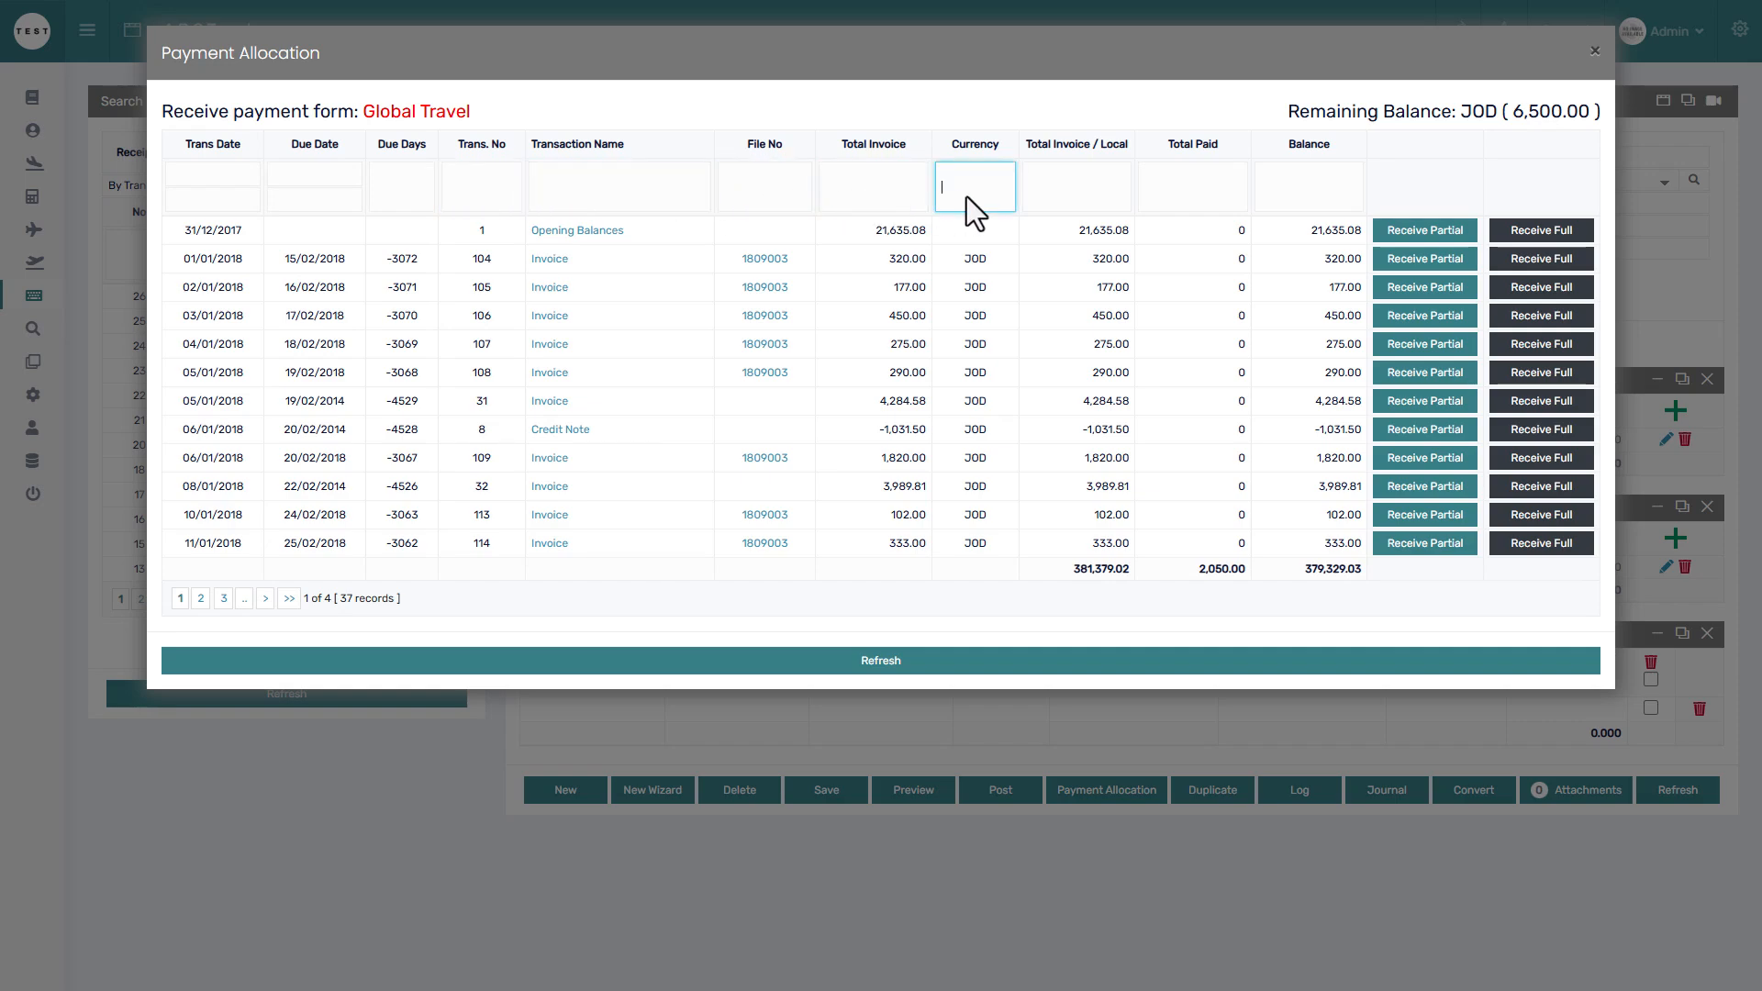
click(1066, 196)
click(1161, 196)
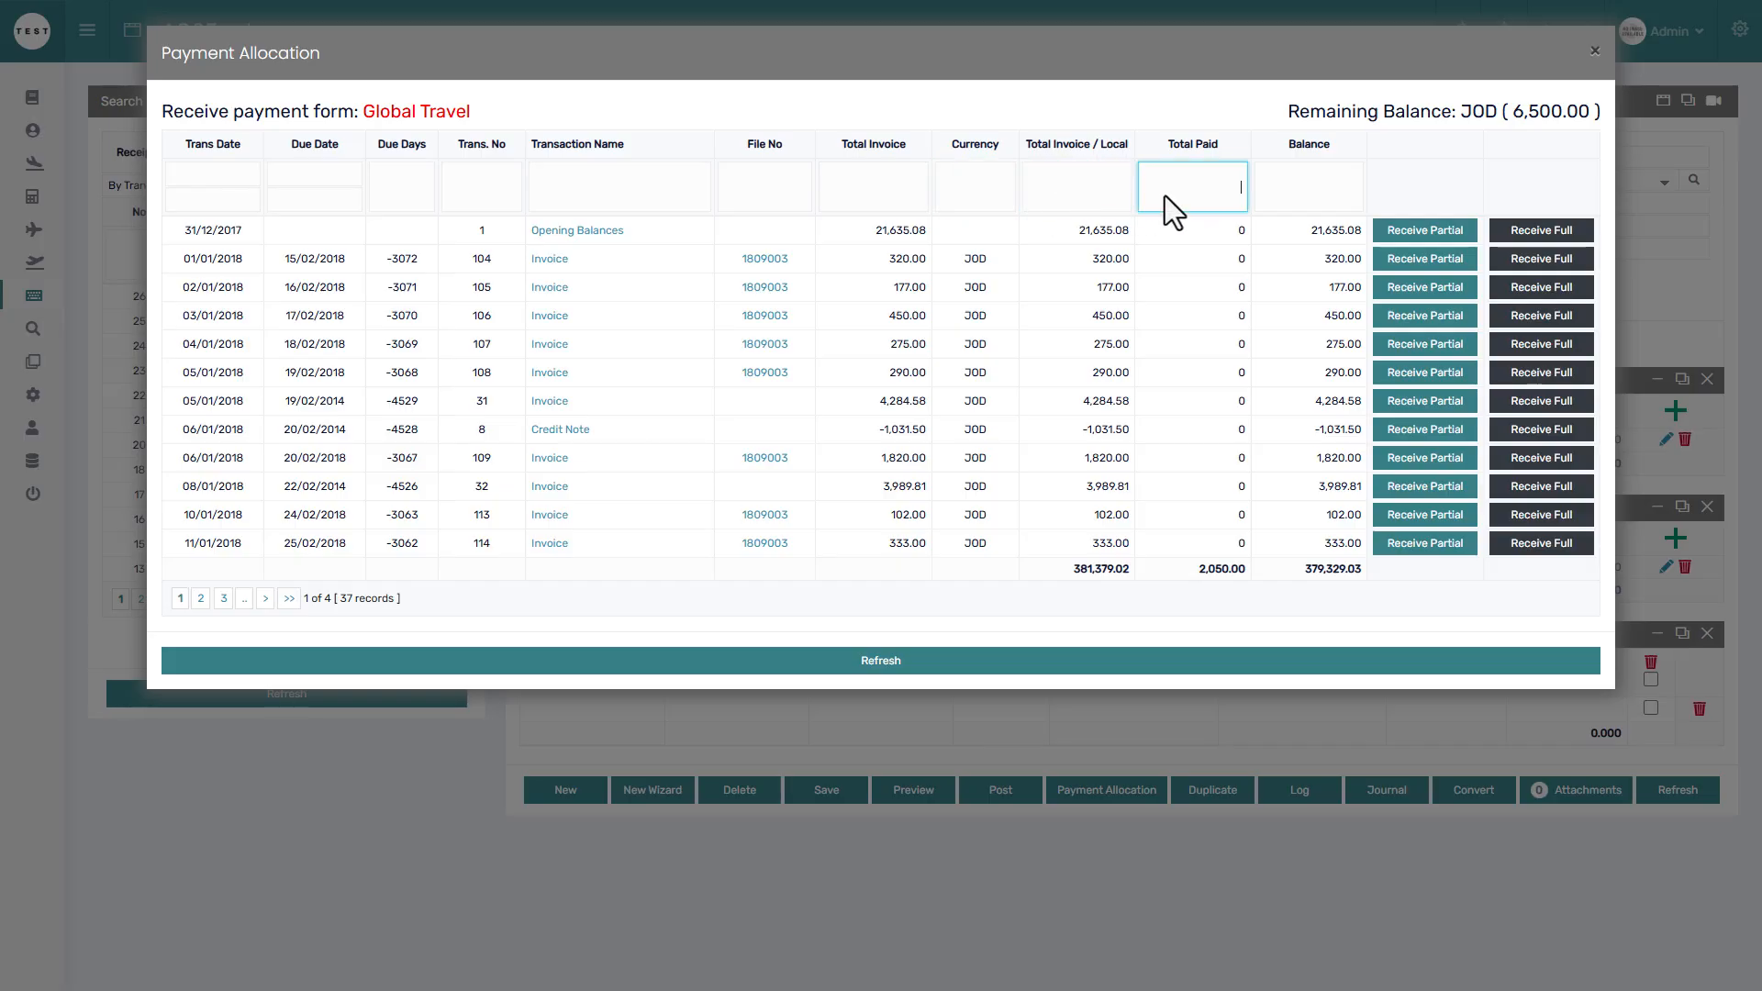
click(1292, 191)
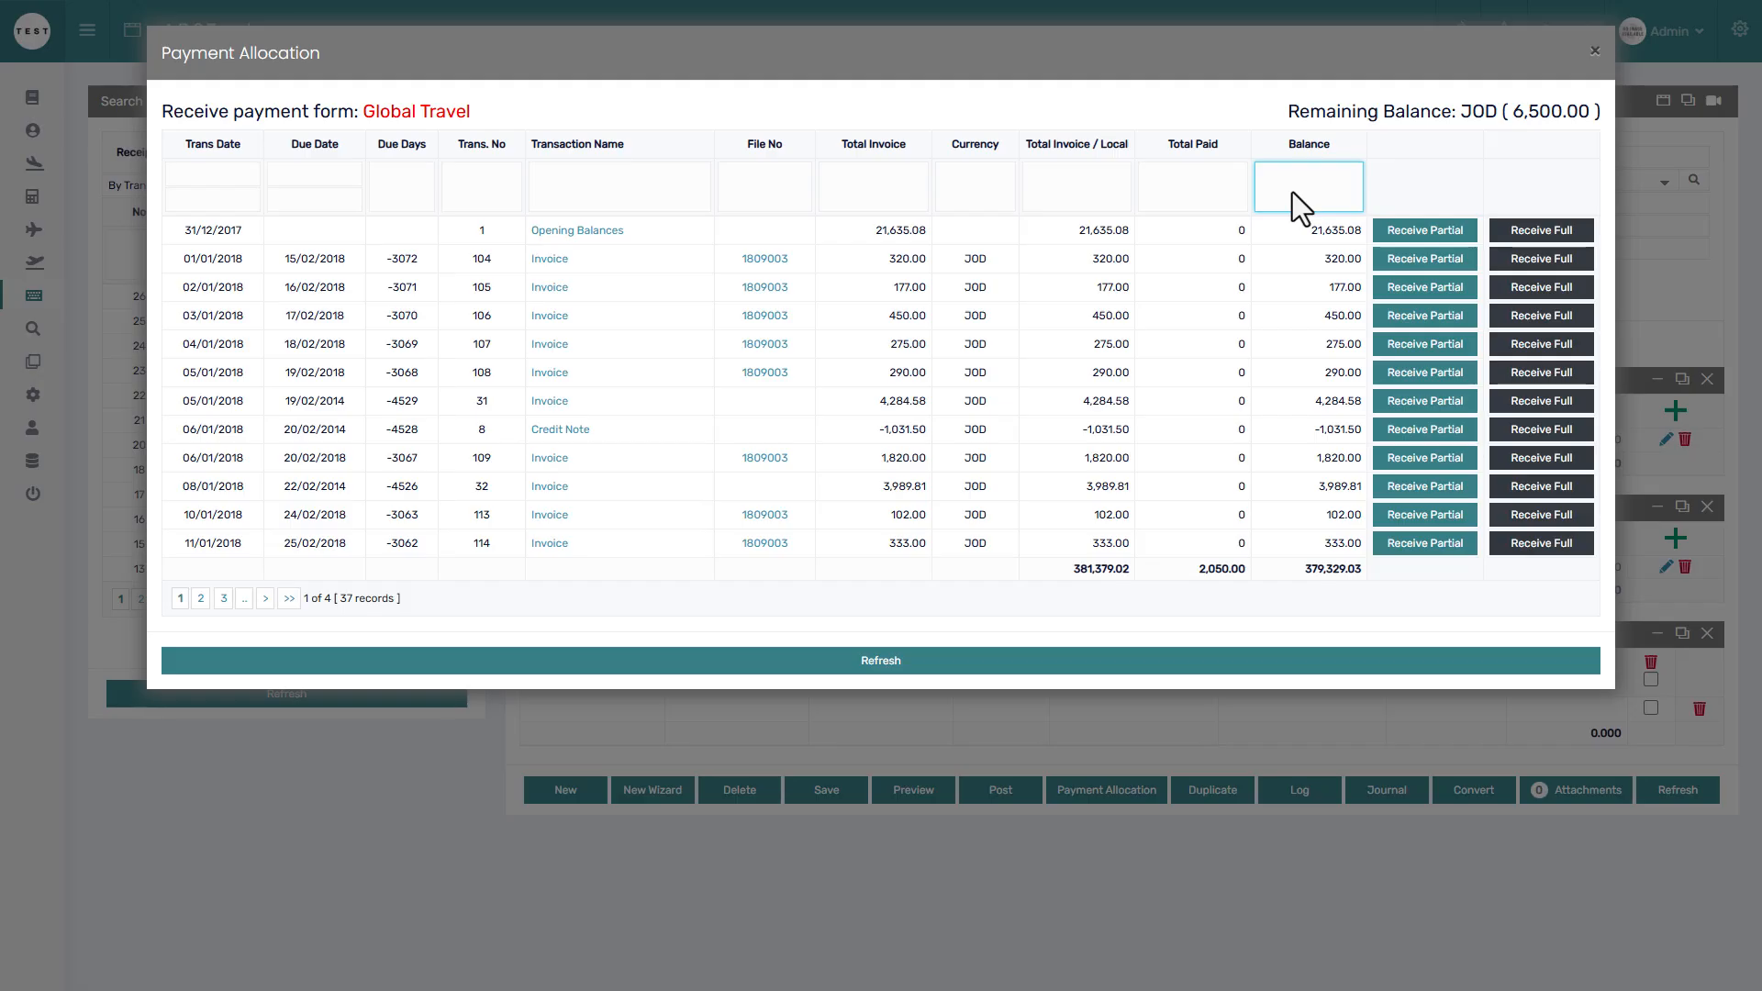
click(750, 195)
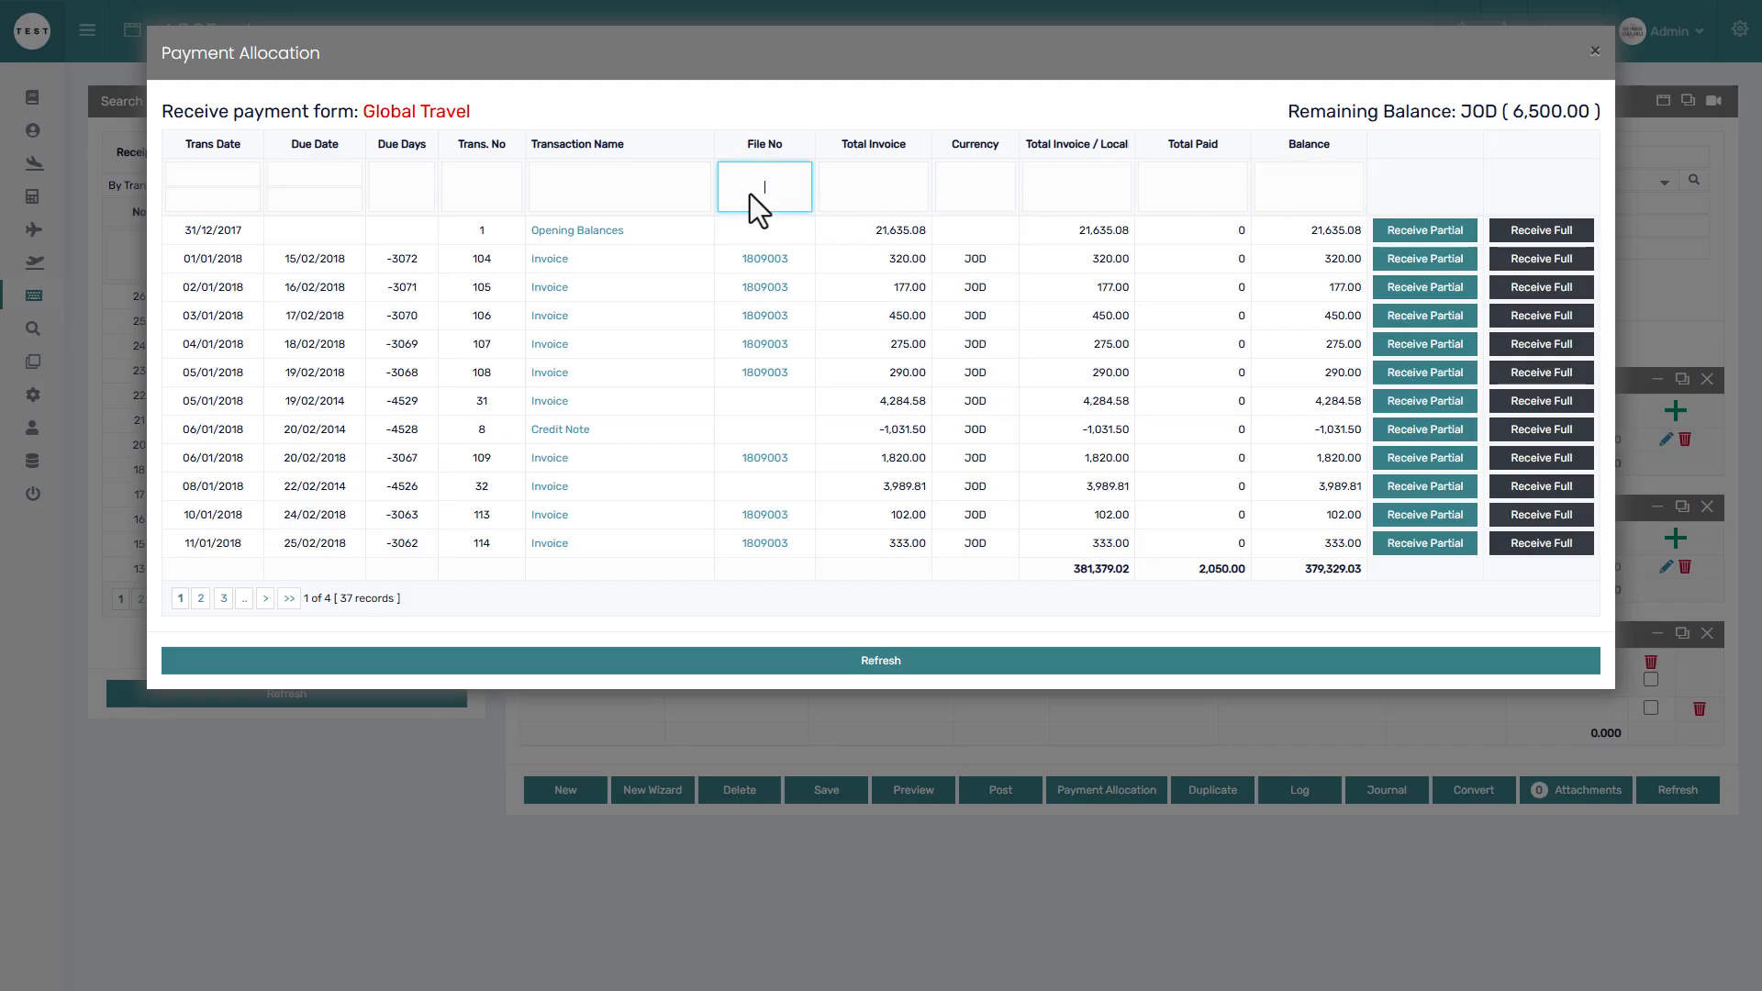
text(2601)
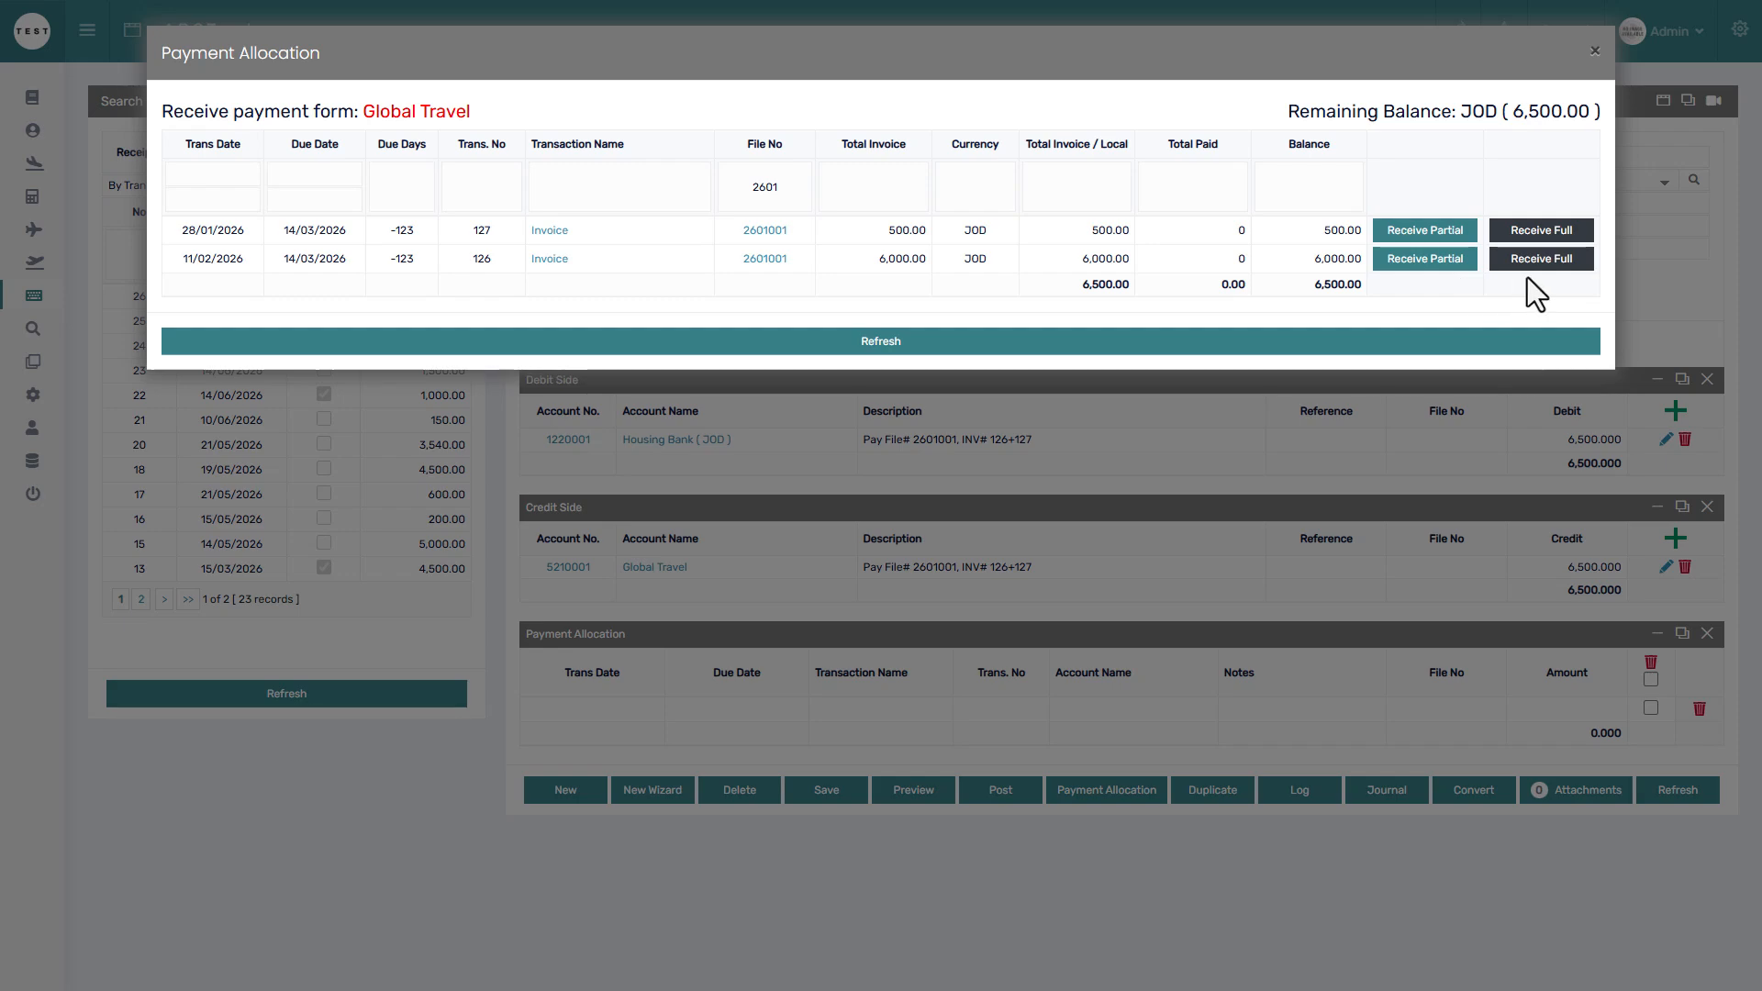
Receive a 3,000 partial payment against invoice 126.
click(1434, 260)
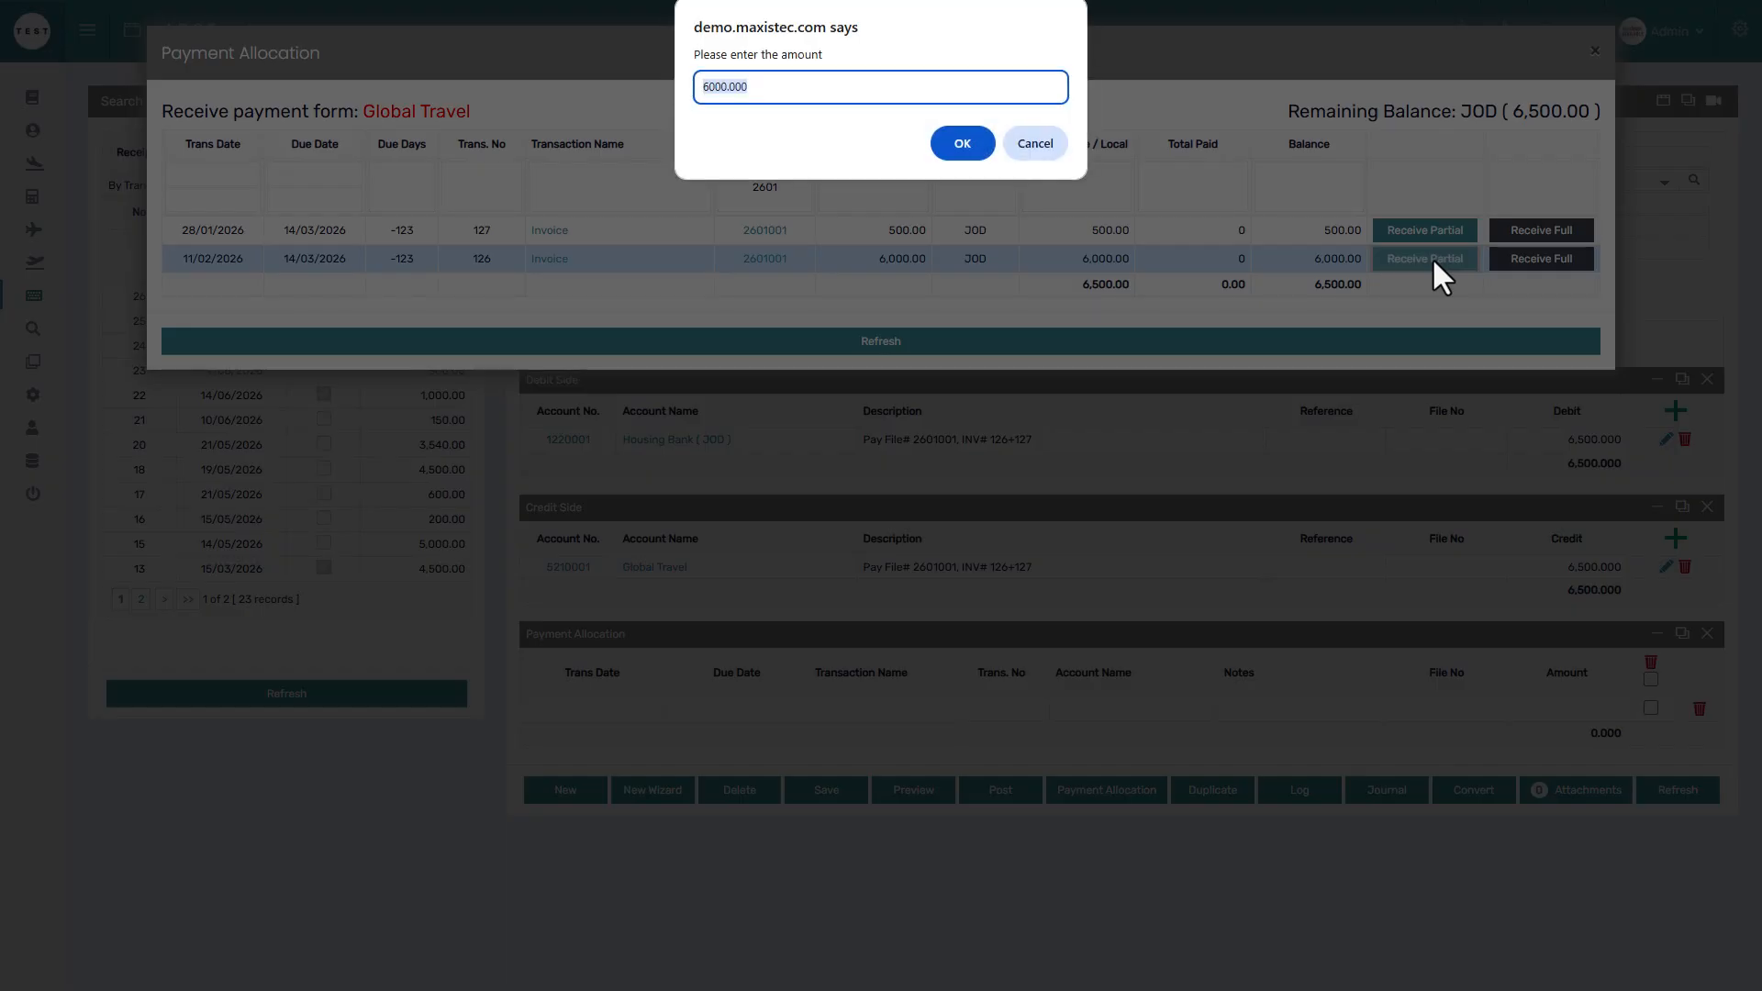
click(773, 94)
click(961, 145)
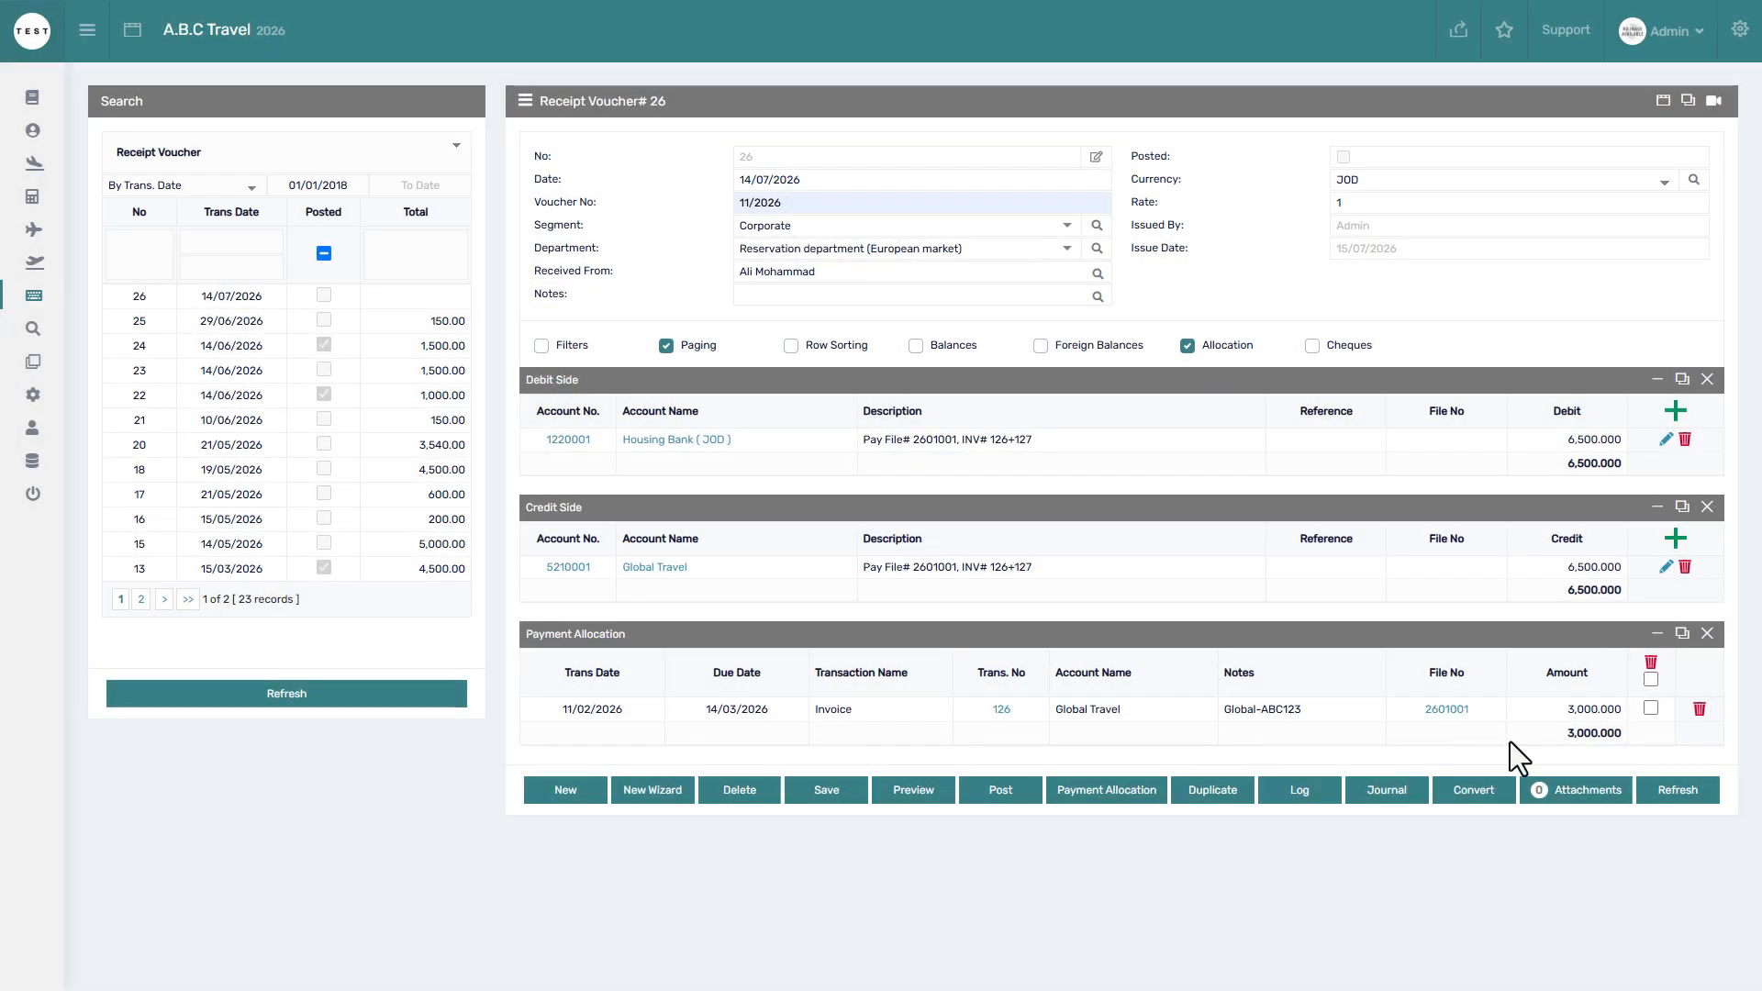
Delete the 3,000 partial allocation row for invoice 126.
click(1651, 708)
click(1650, 661)
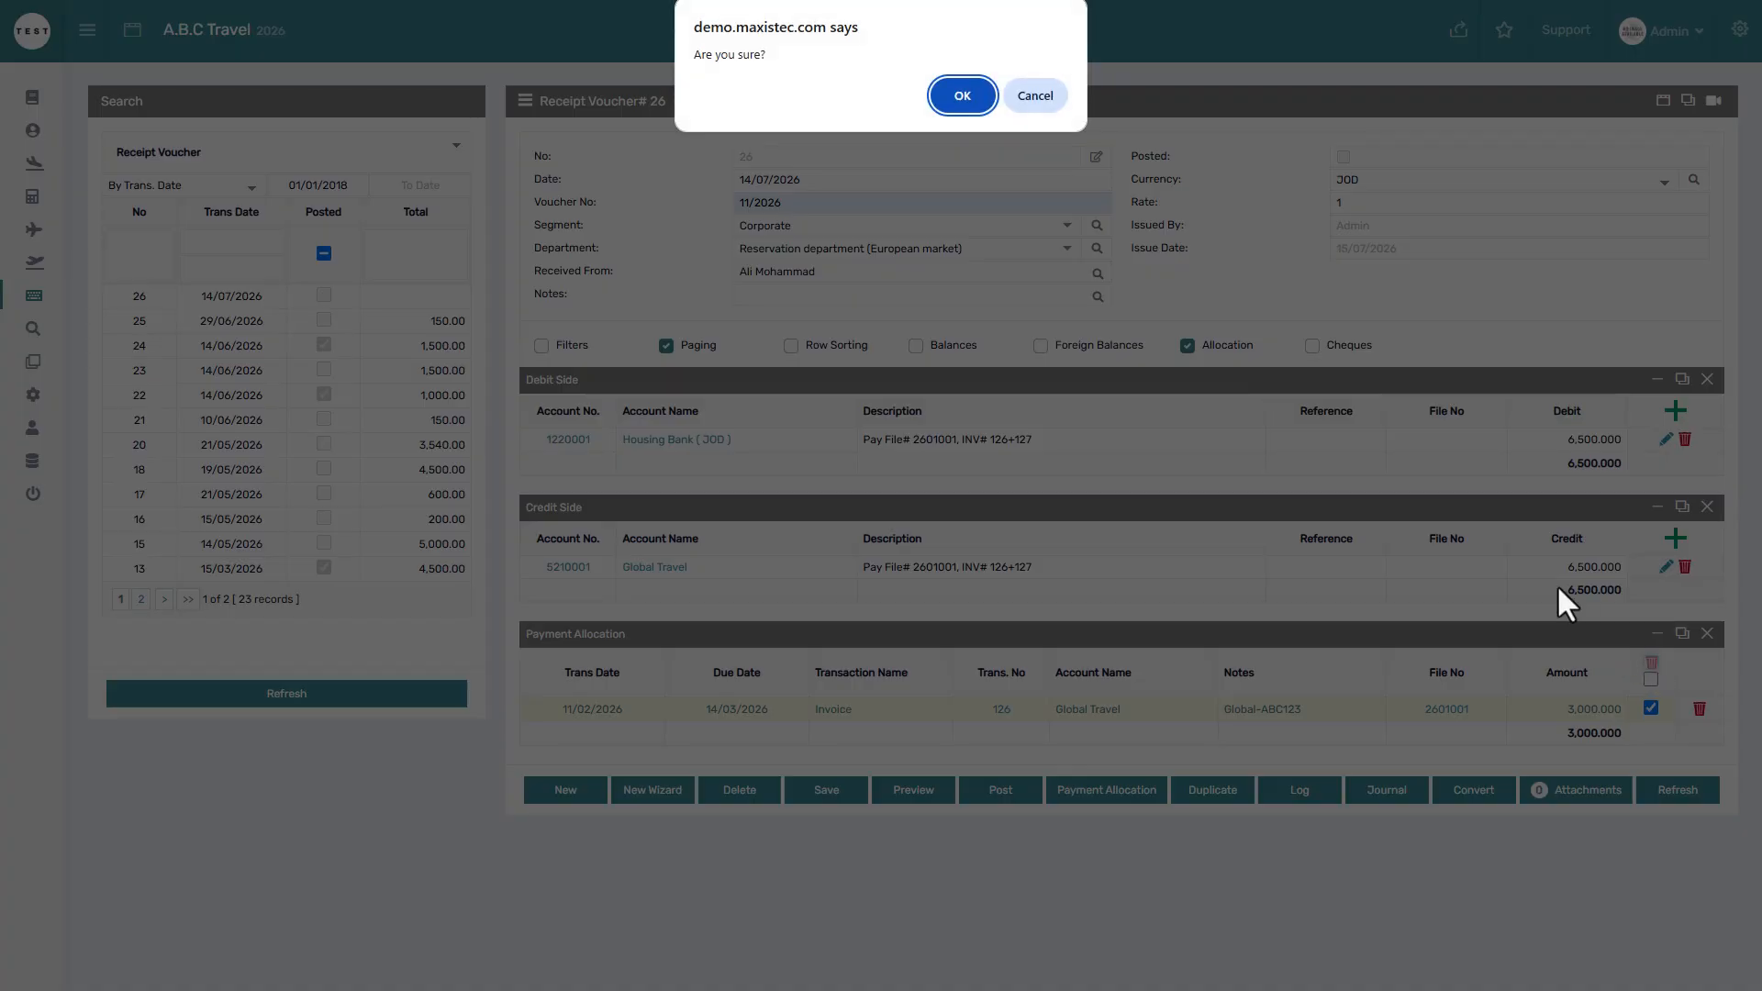
click(965, 100)
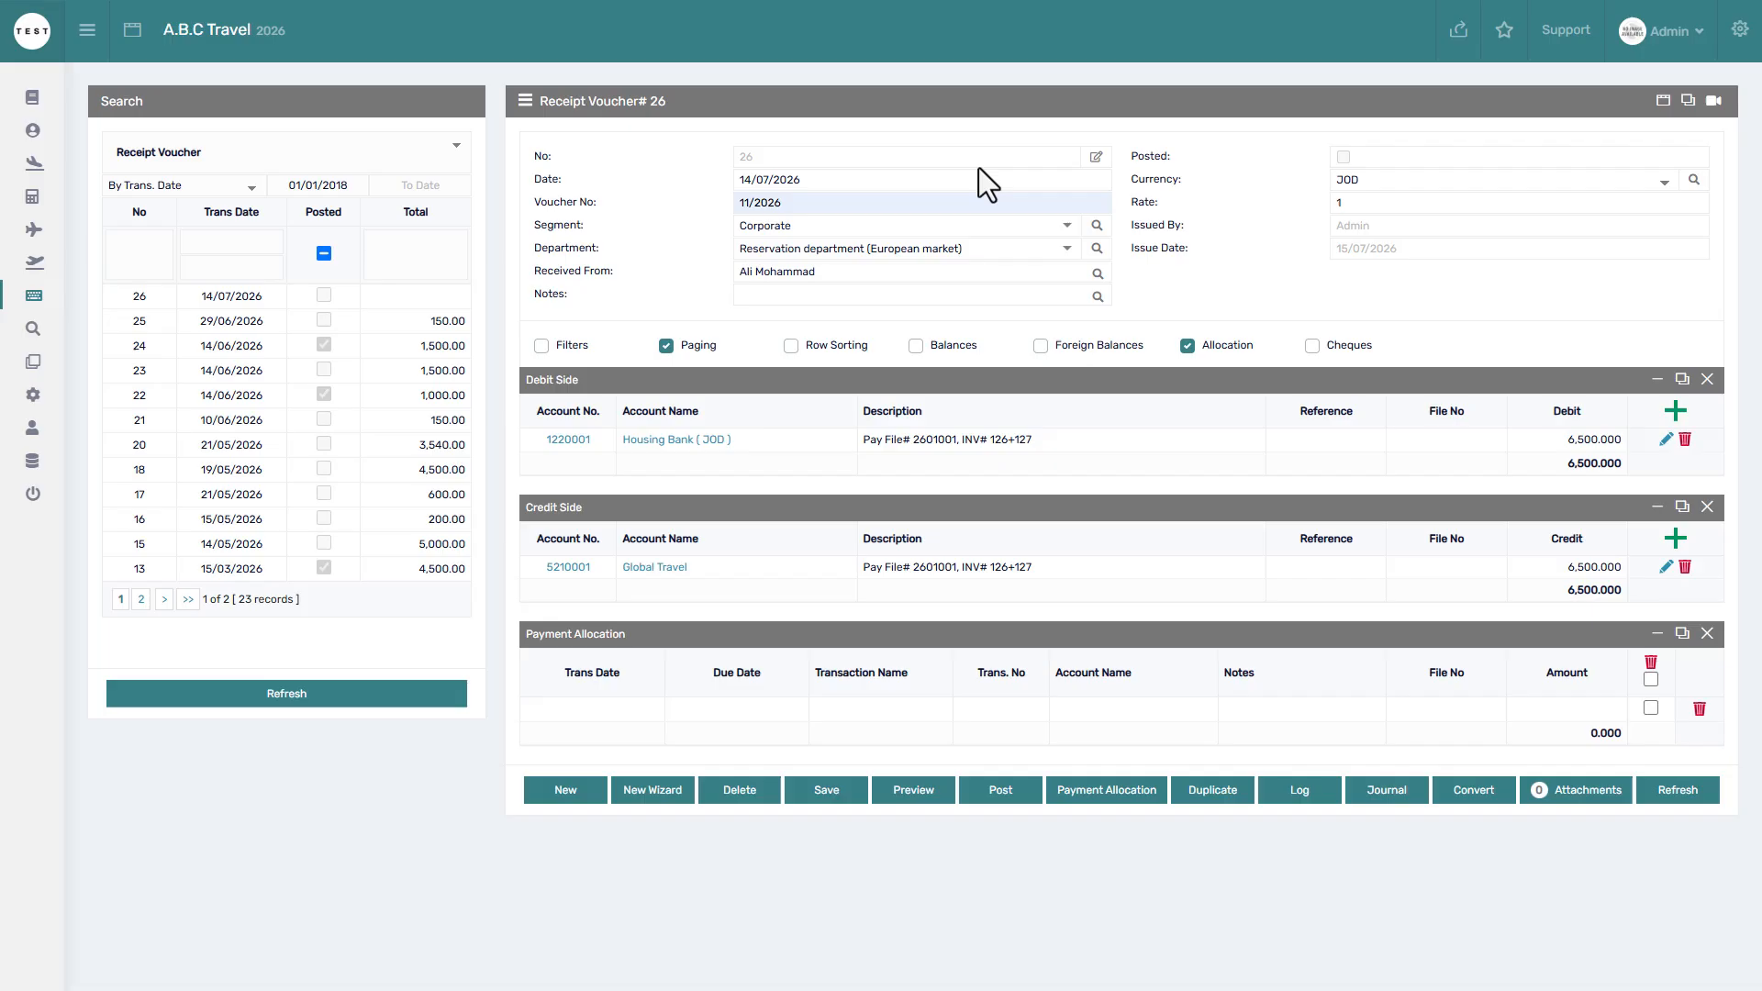
Filter allocation by file 2601 and receive invoice 126 in full at 6,000.
click(1099, 802)
click(769, 179)
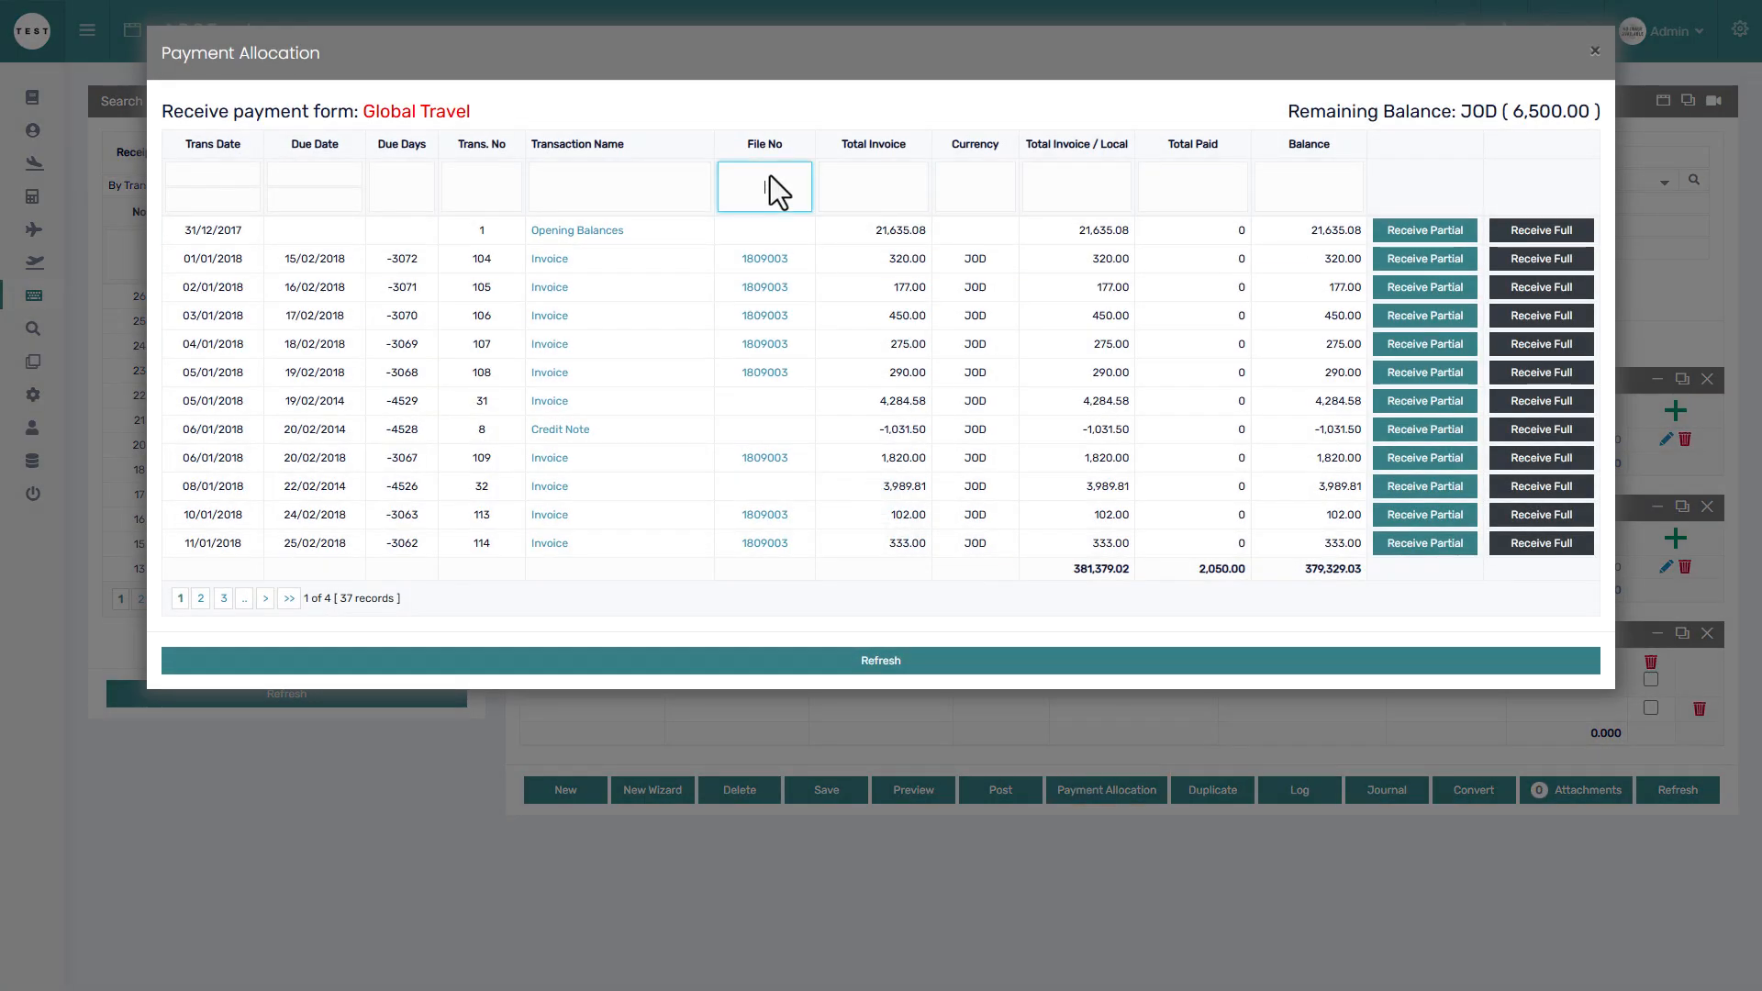
text(2601)
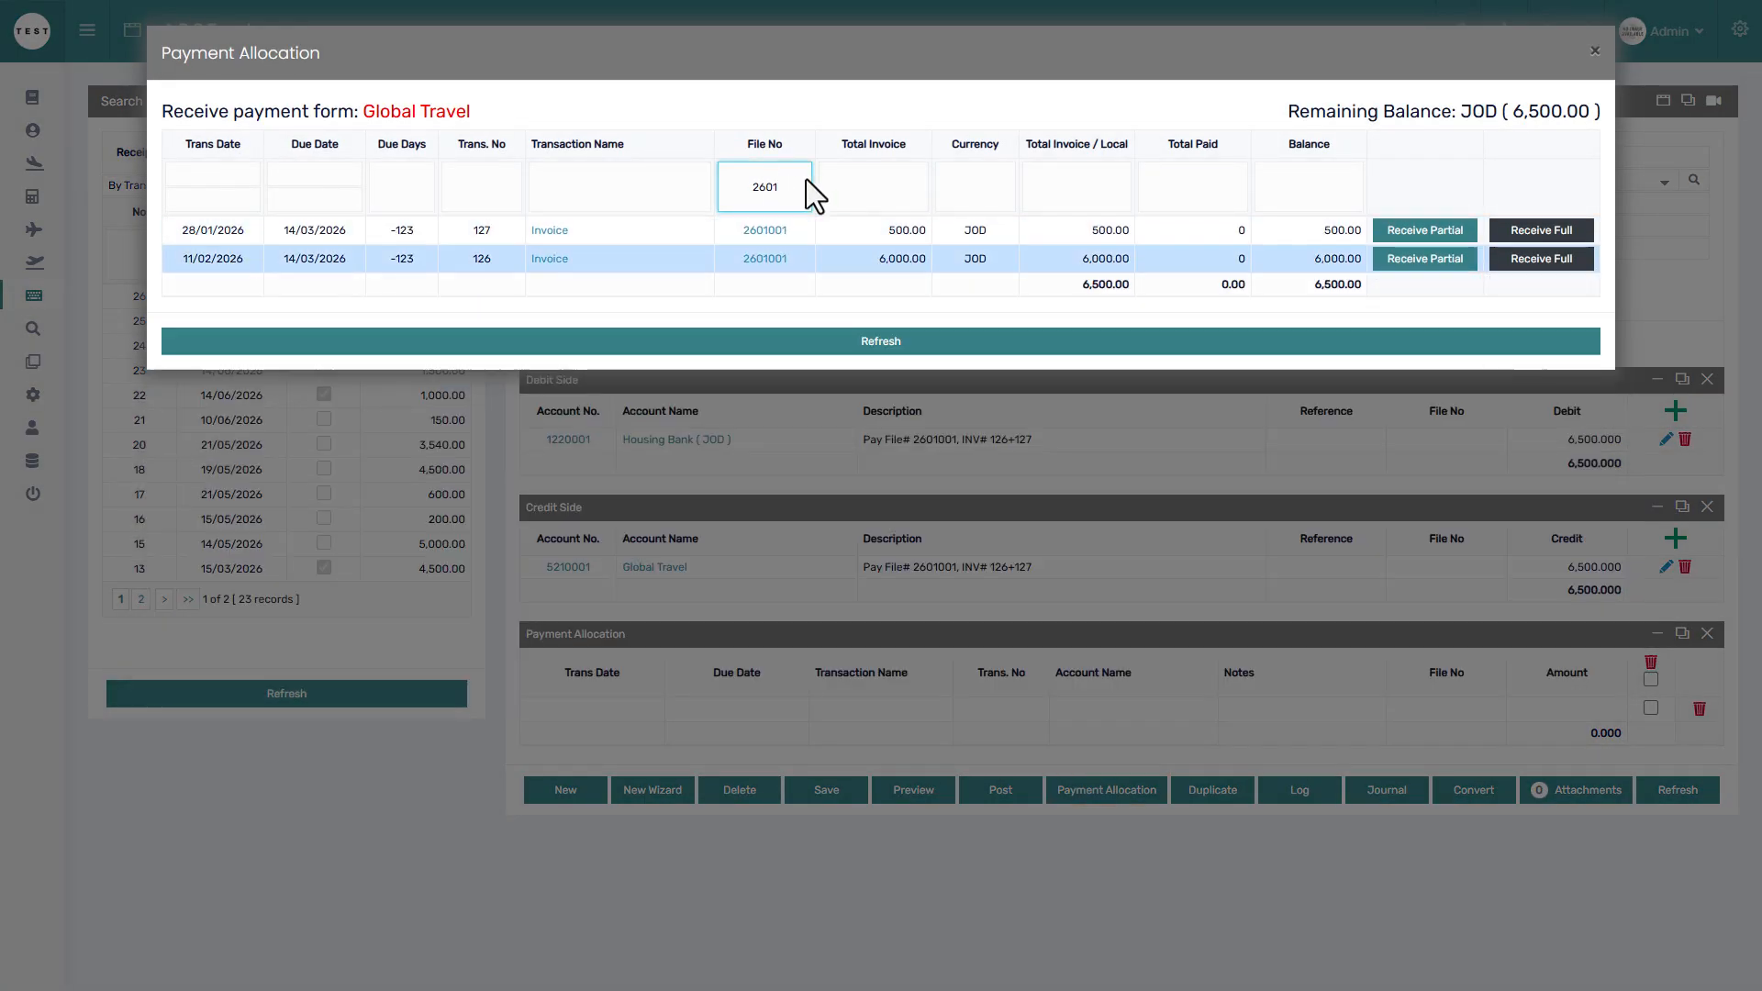
click(1526, 258)
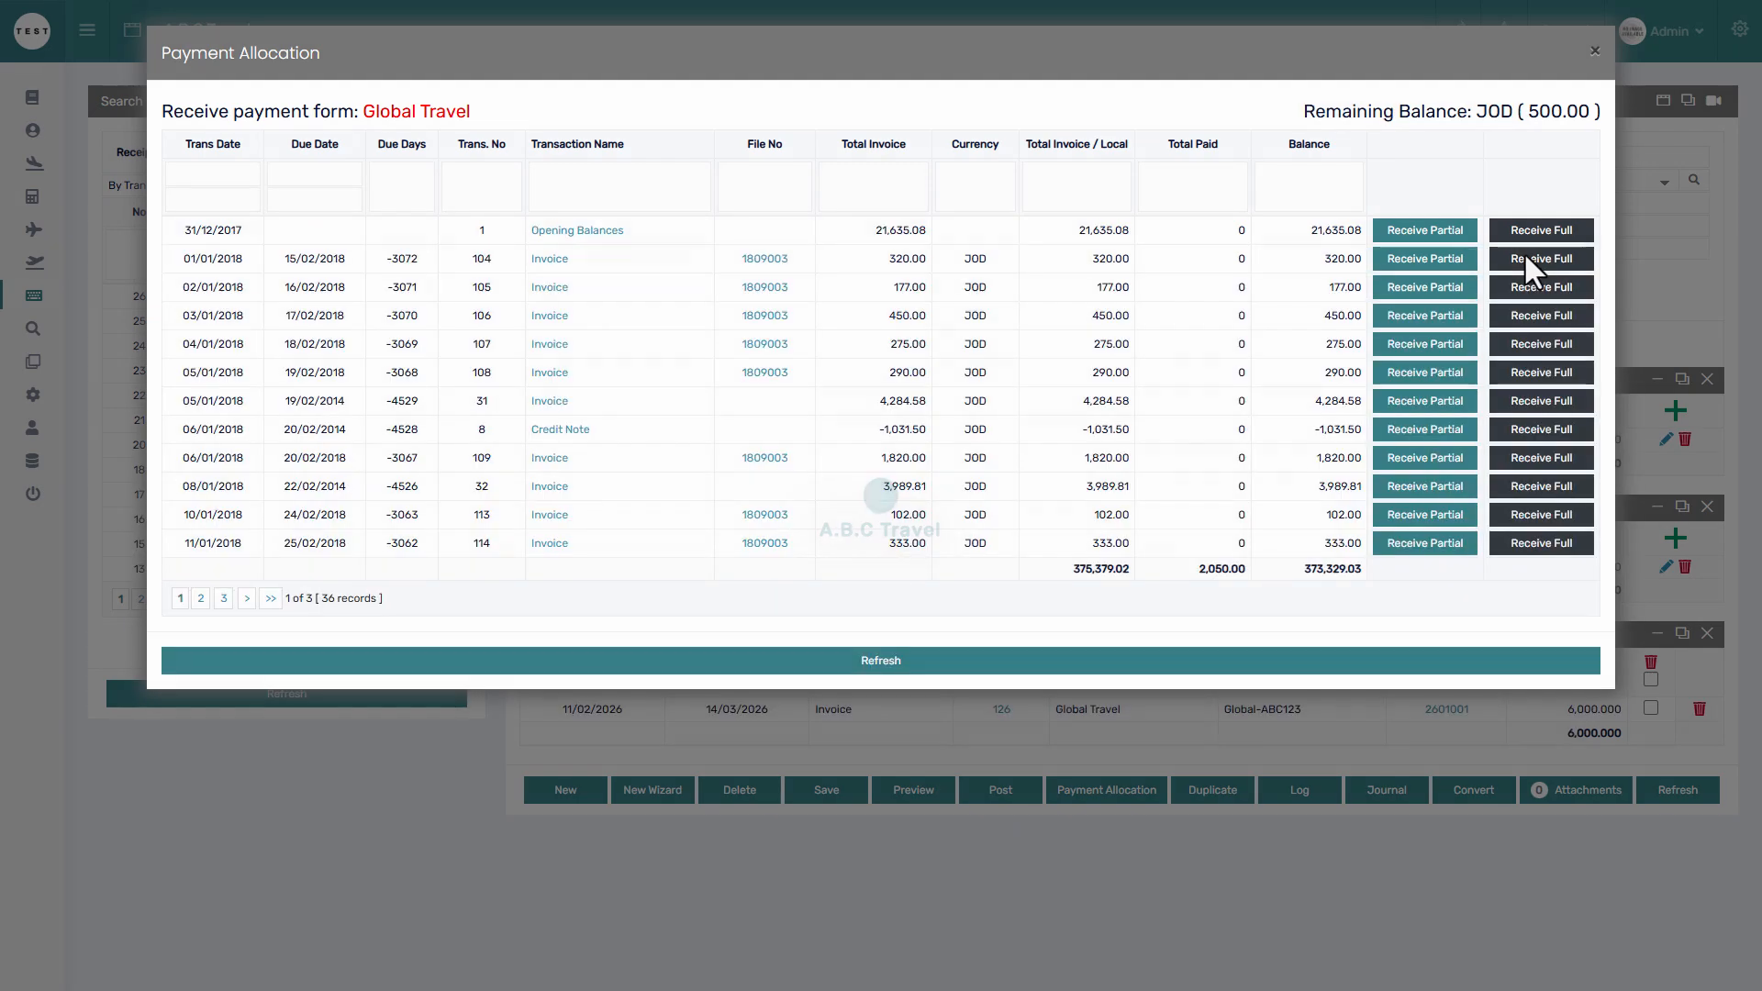
click(1701, 516)
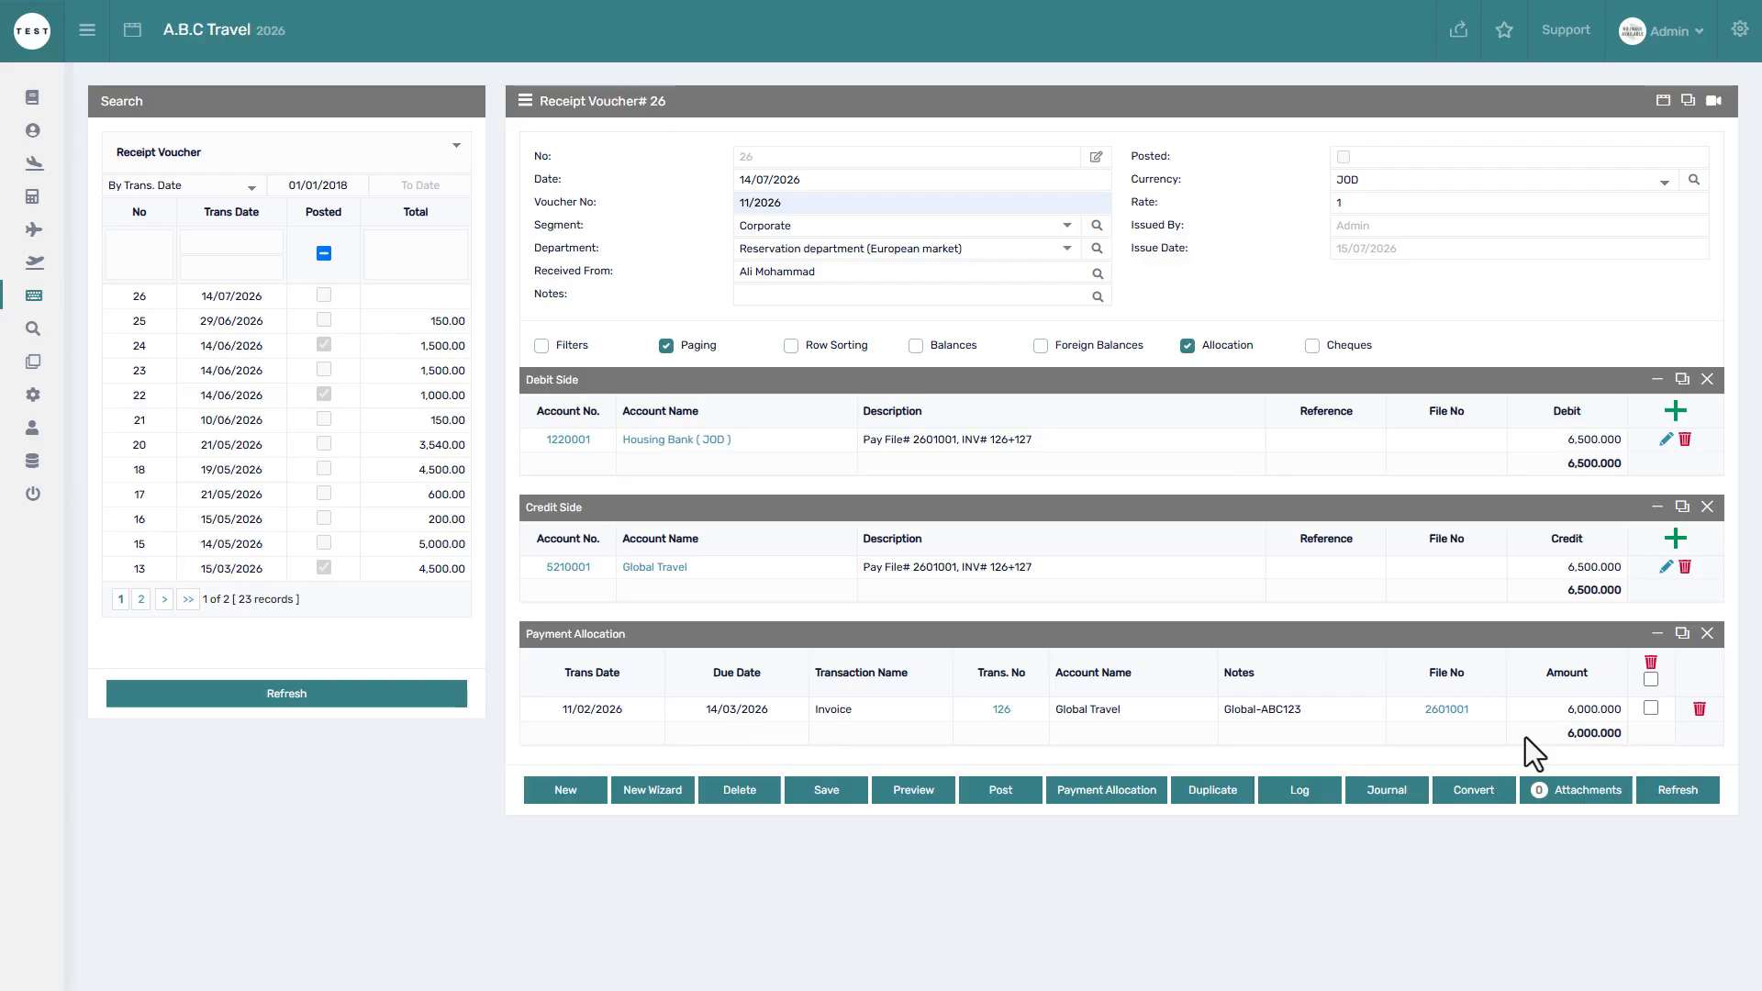
Check that invoice 126 still shows a 6,000.000 unpaid balance.
click(1002, 710)
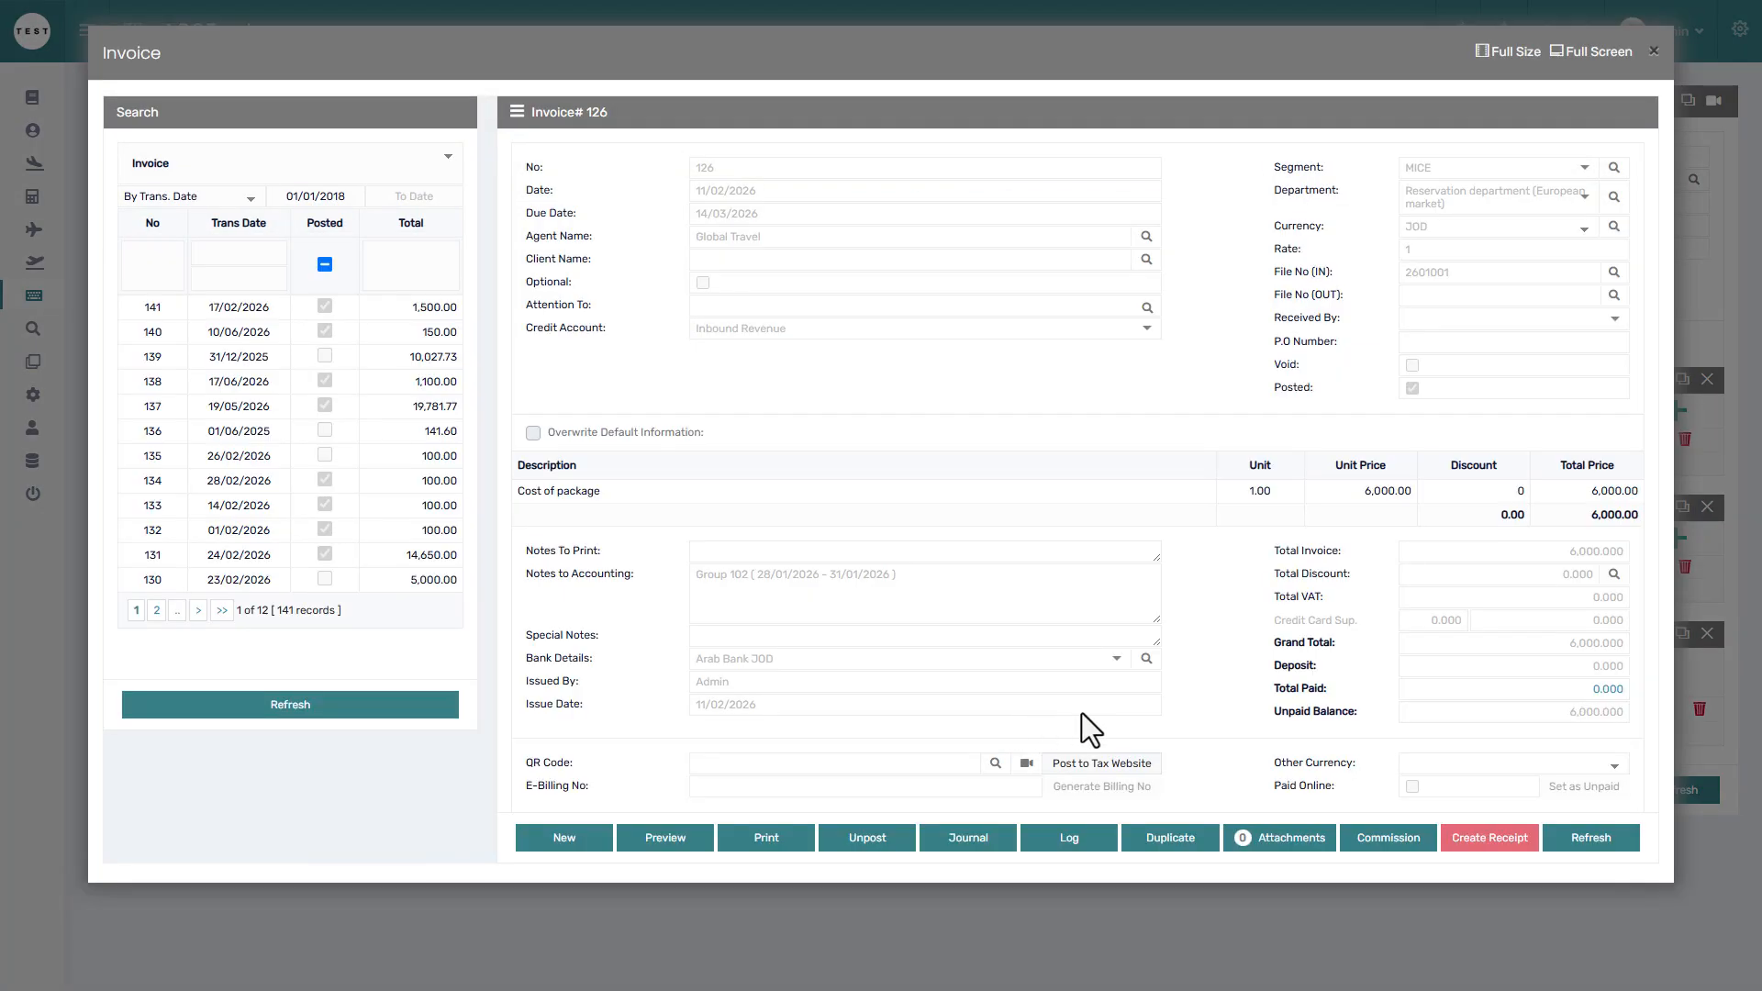
drag(1551, 718, 1626, 718)
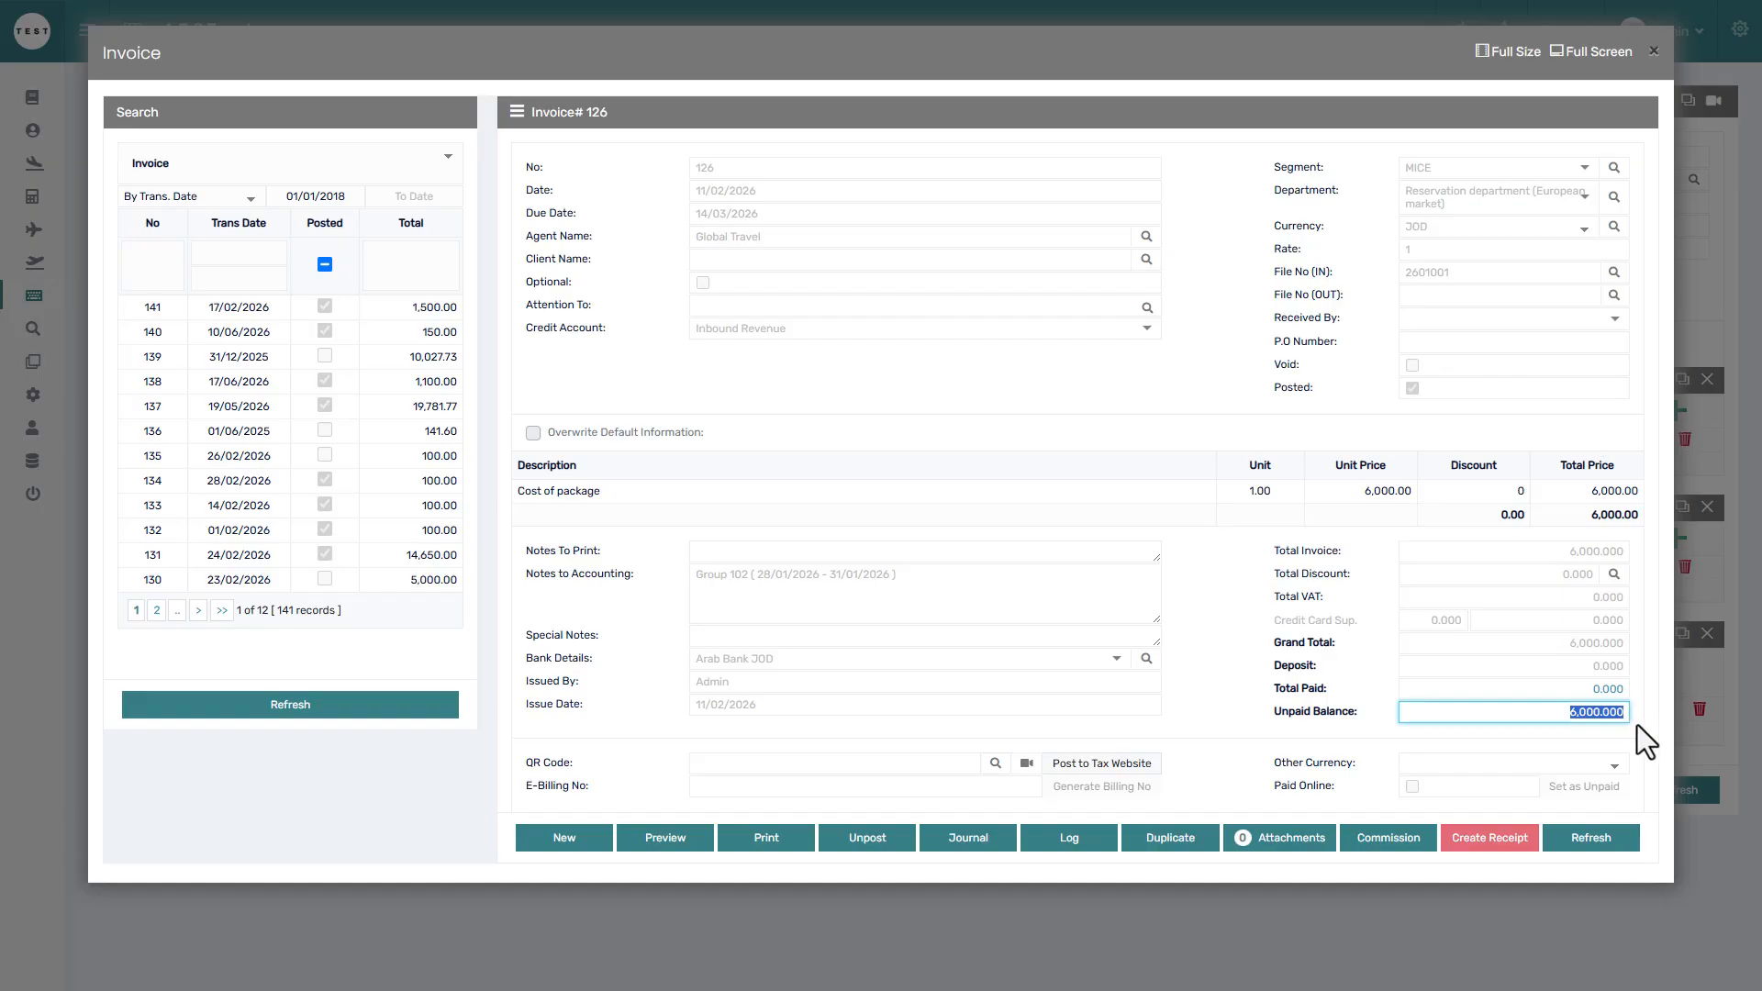
click(1640, 725)
click(1700, 732)
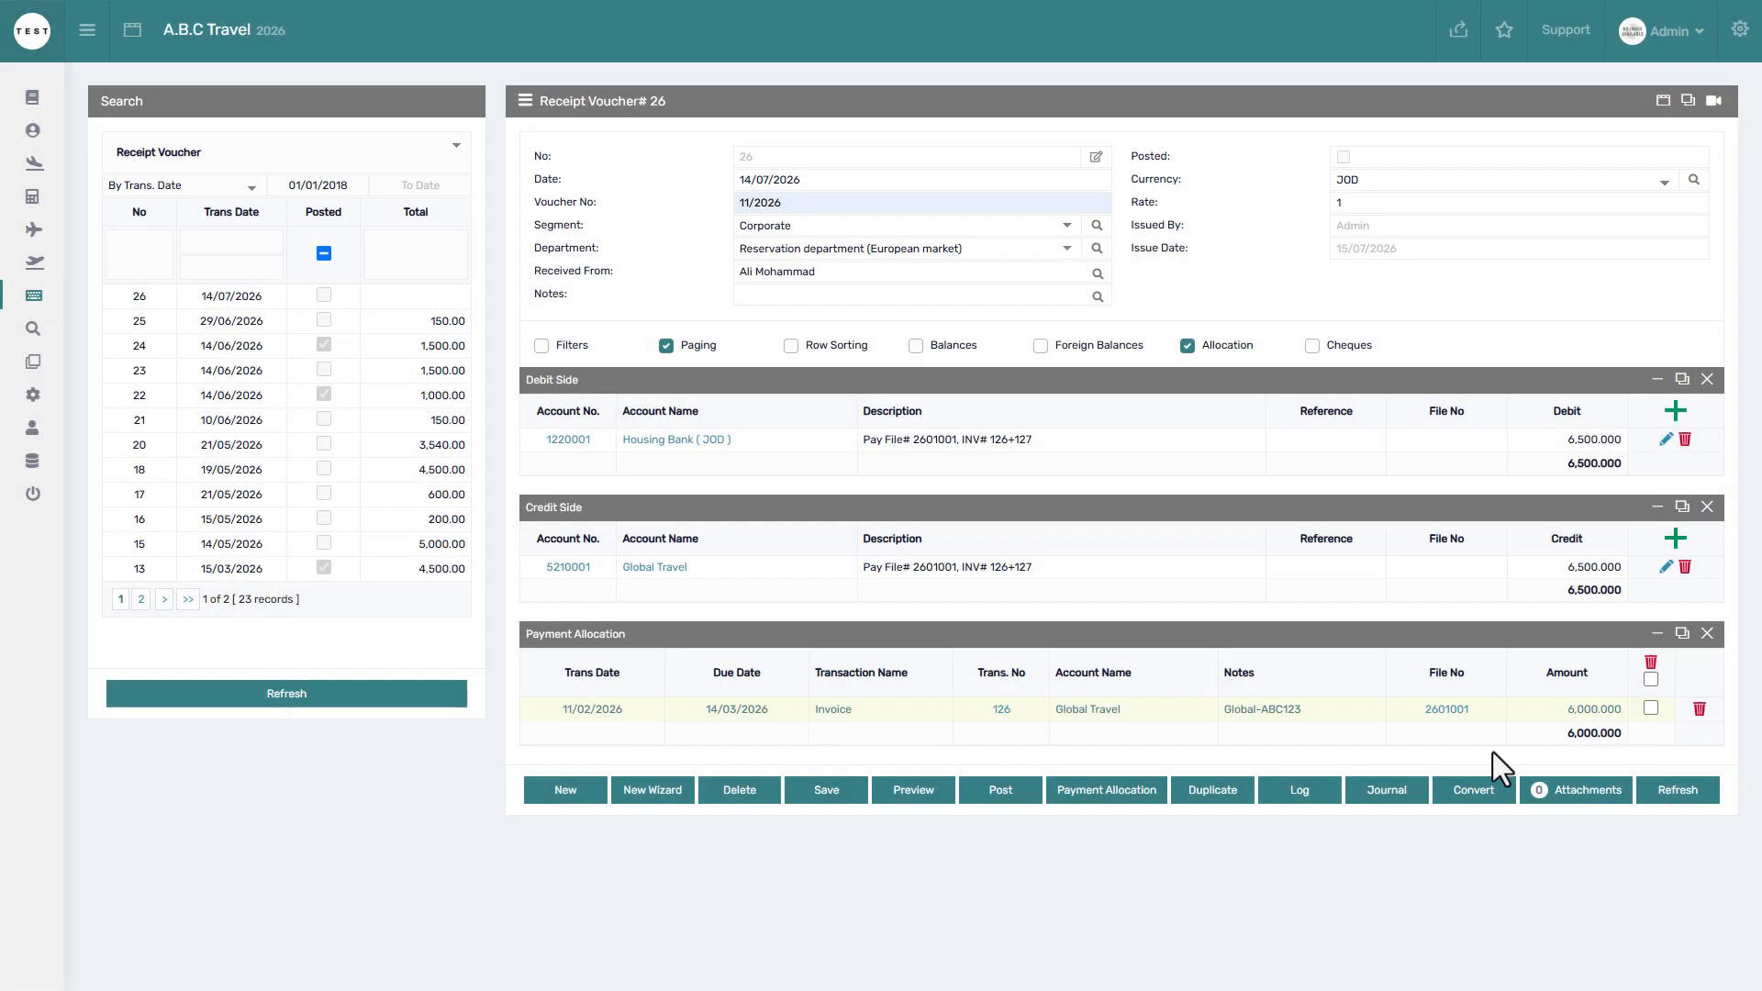
Post receipt voucher 26.
click(975, 791)
click(969, 791)
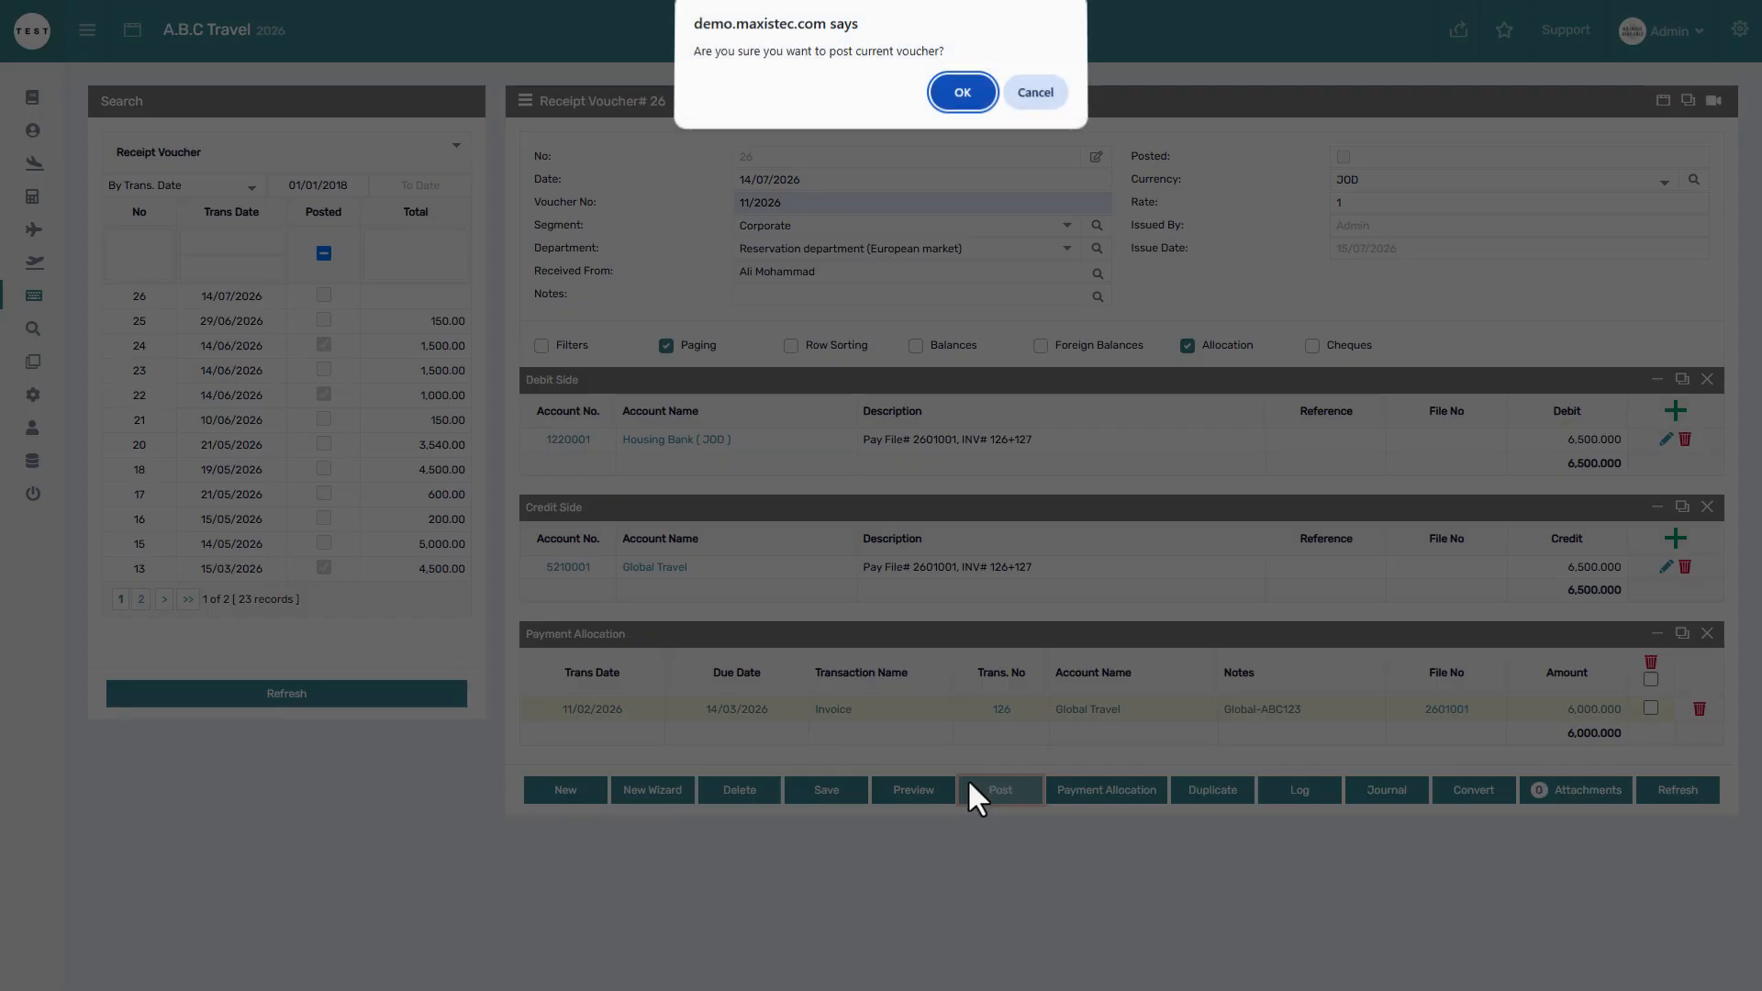
click(959, 106)
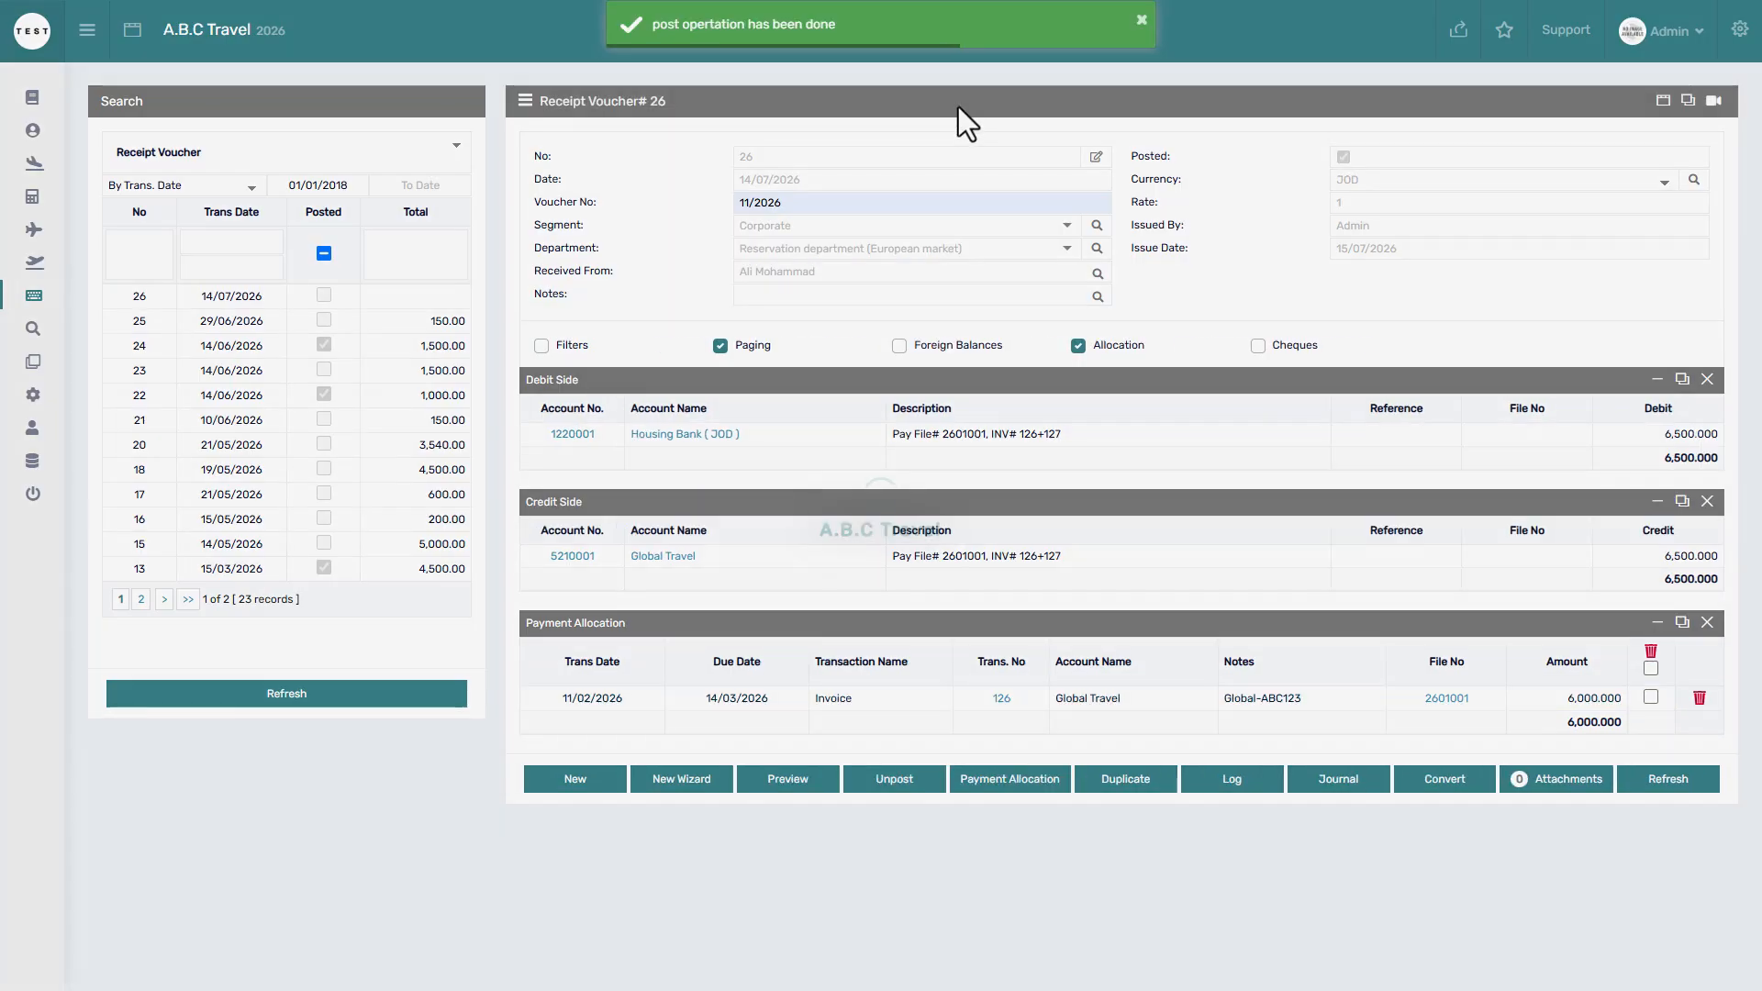
Confirm invoice 126 now shows 0.000 unpaid and 6,000.000 paid, then reopen payment allocation.
click(1003, 699)
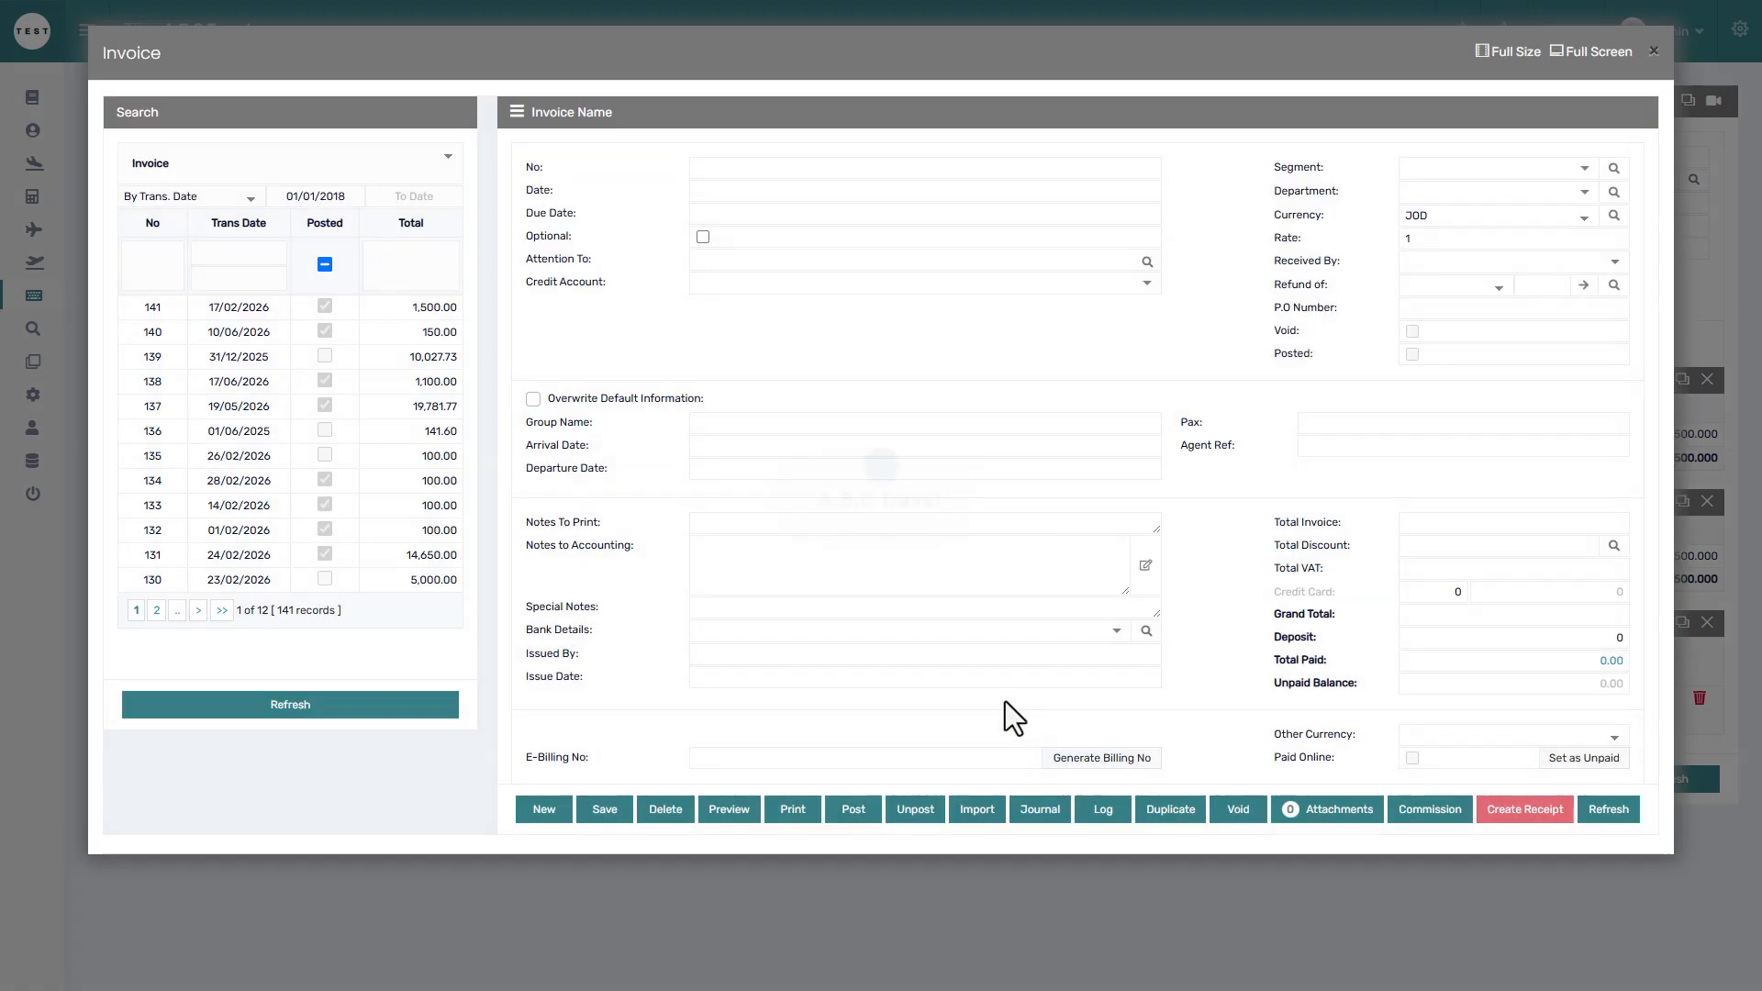
drag(1573, 718, 1630, 691)
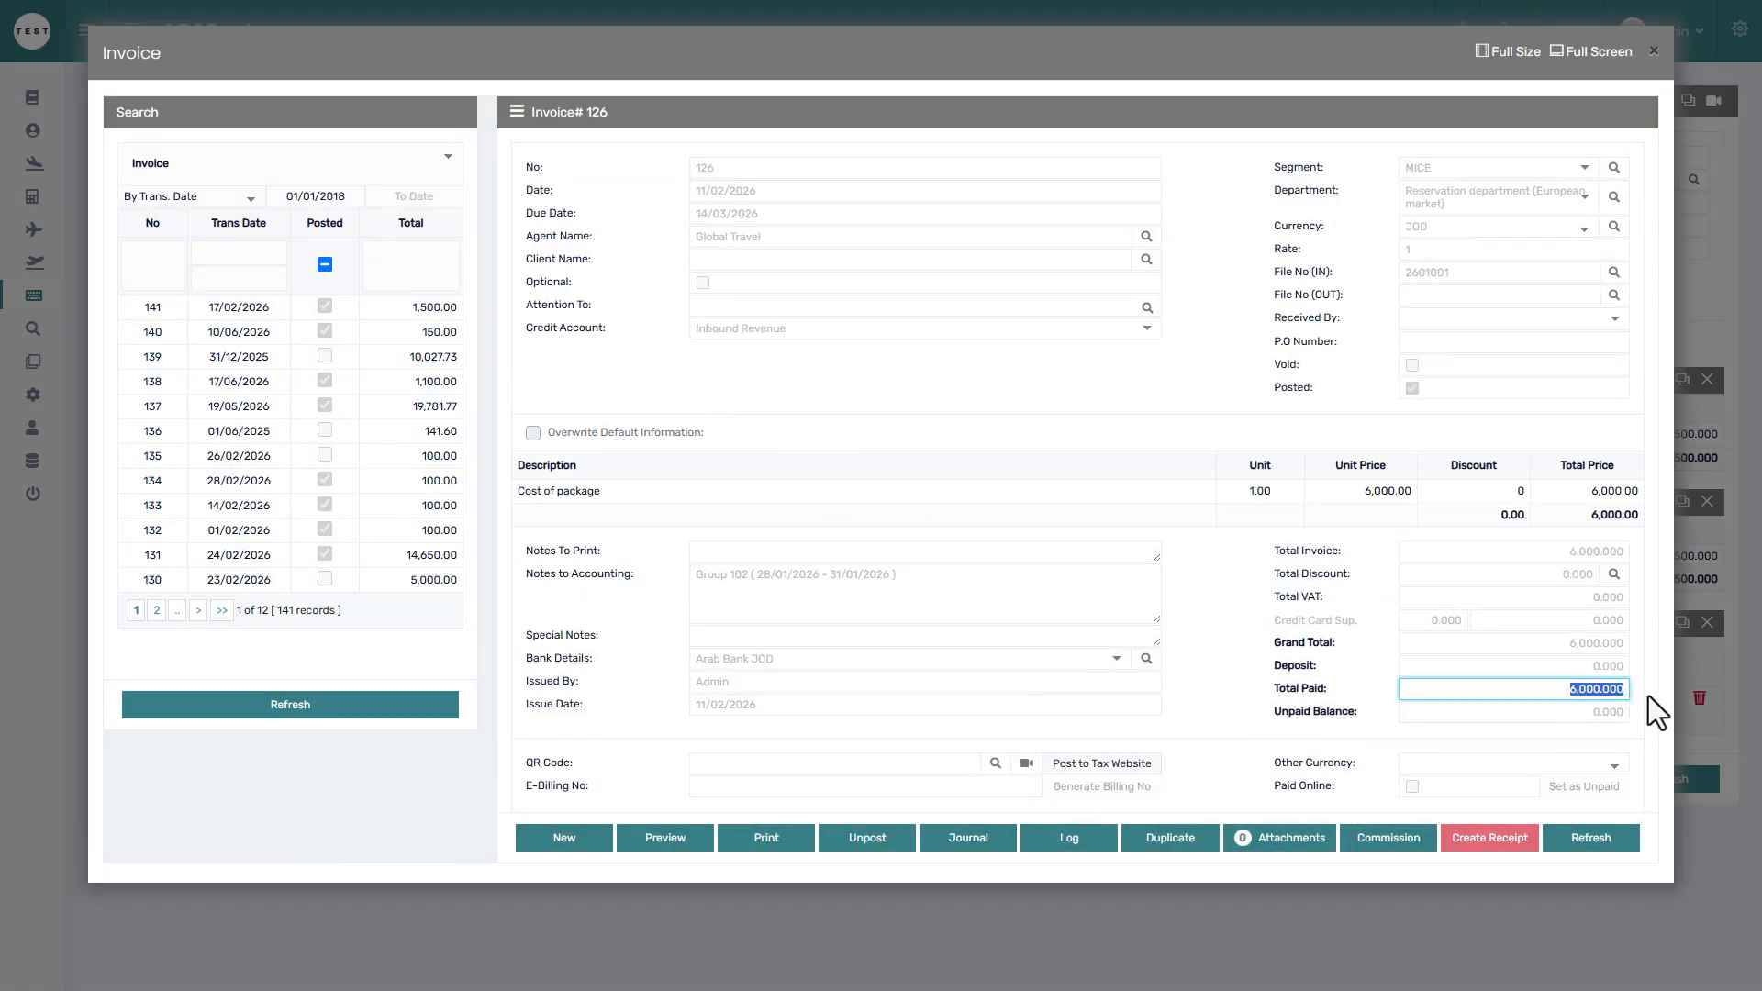
click(1666, 691)
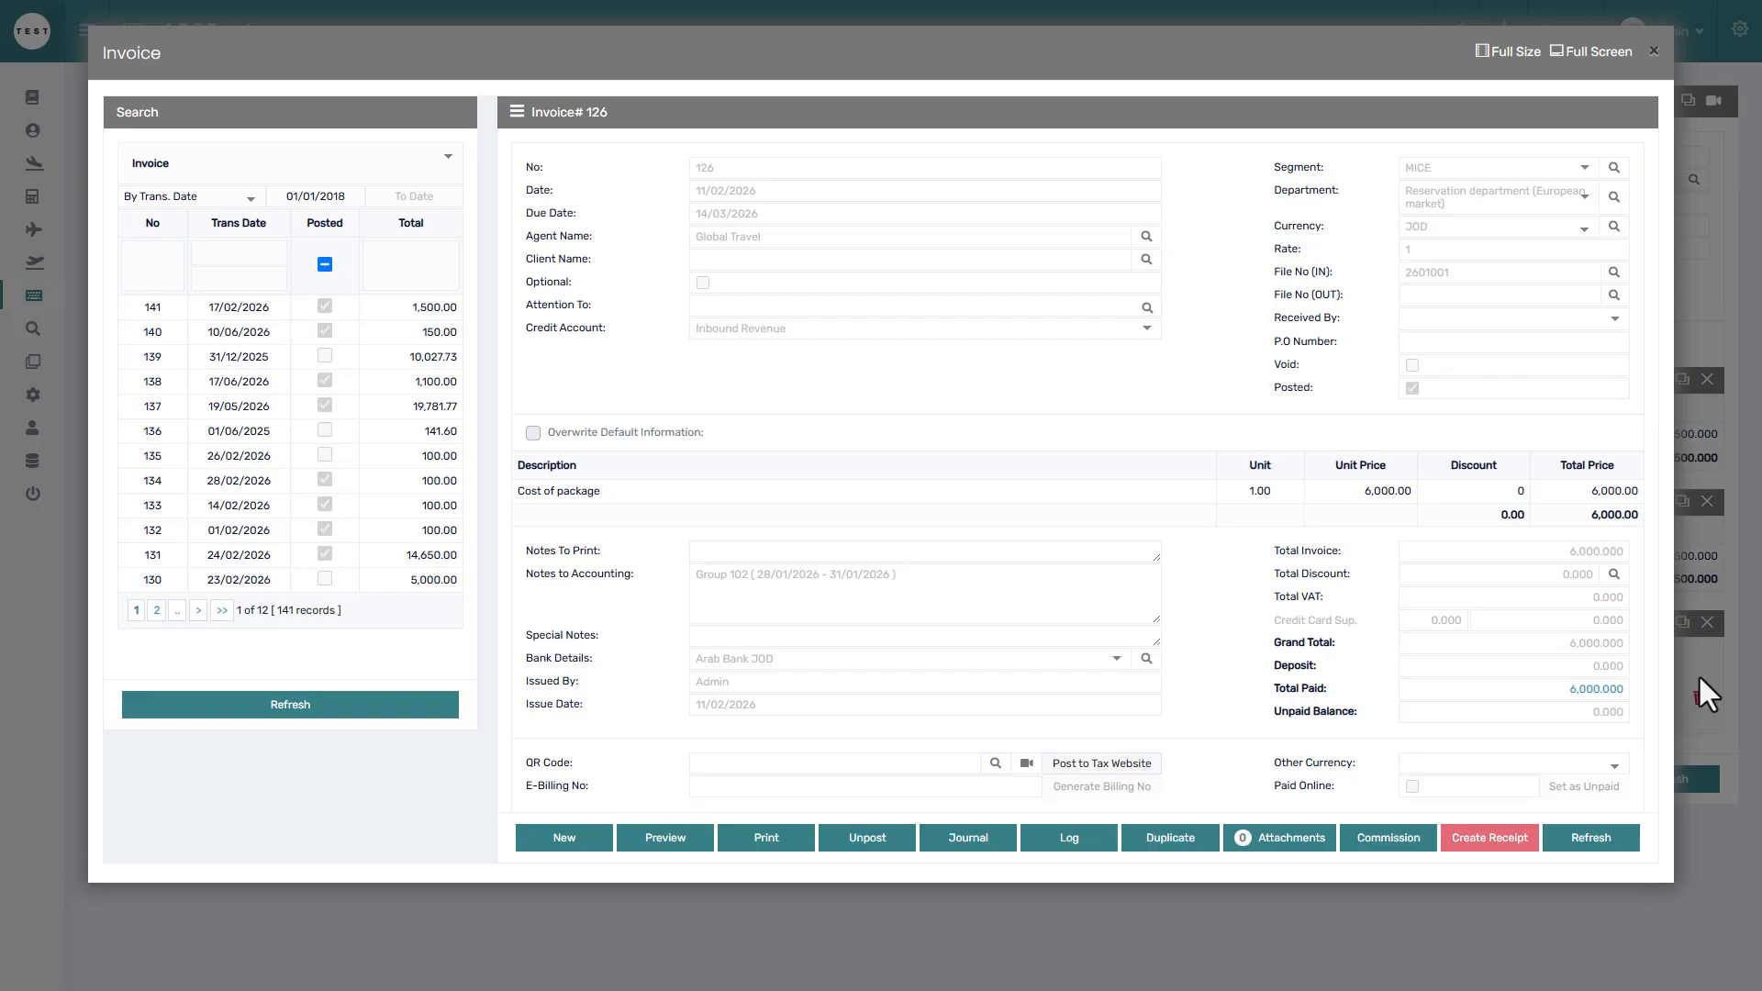
click(1698, 674)
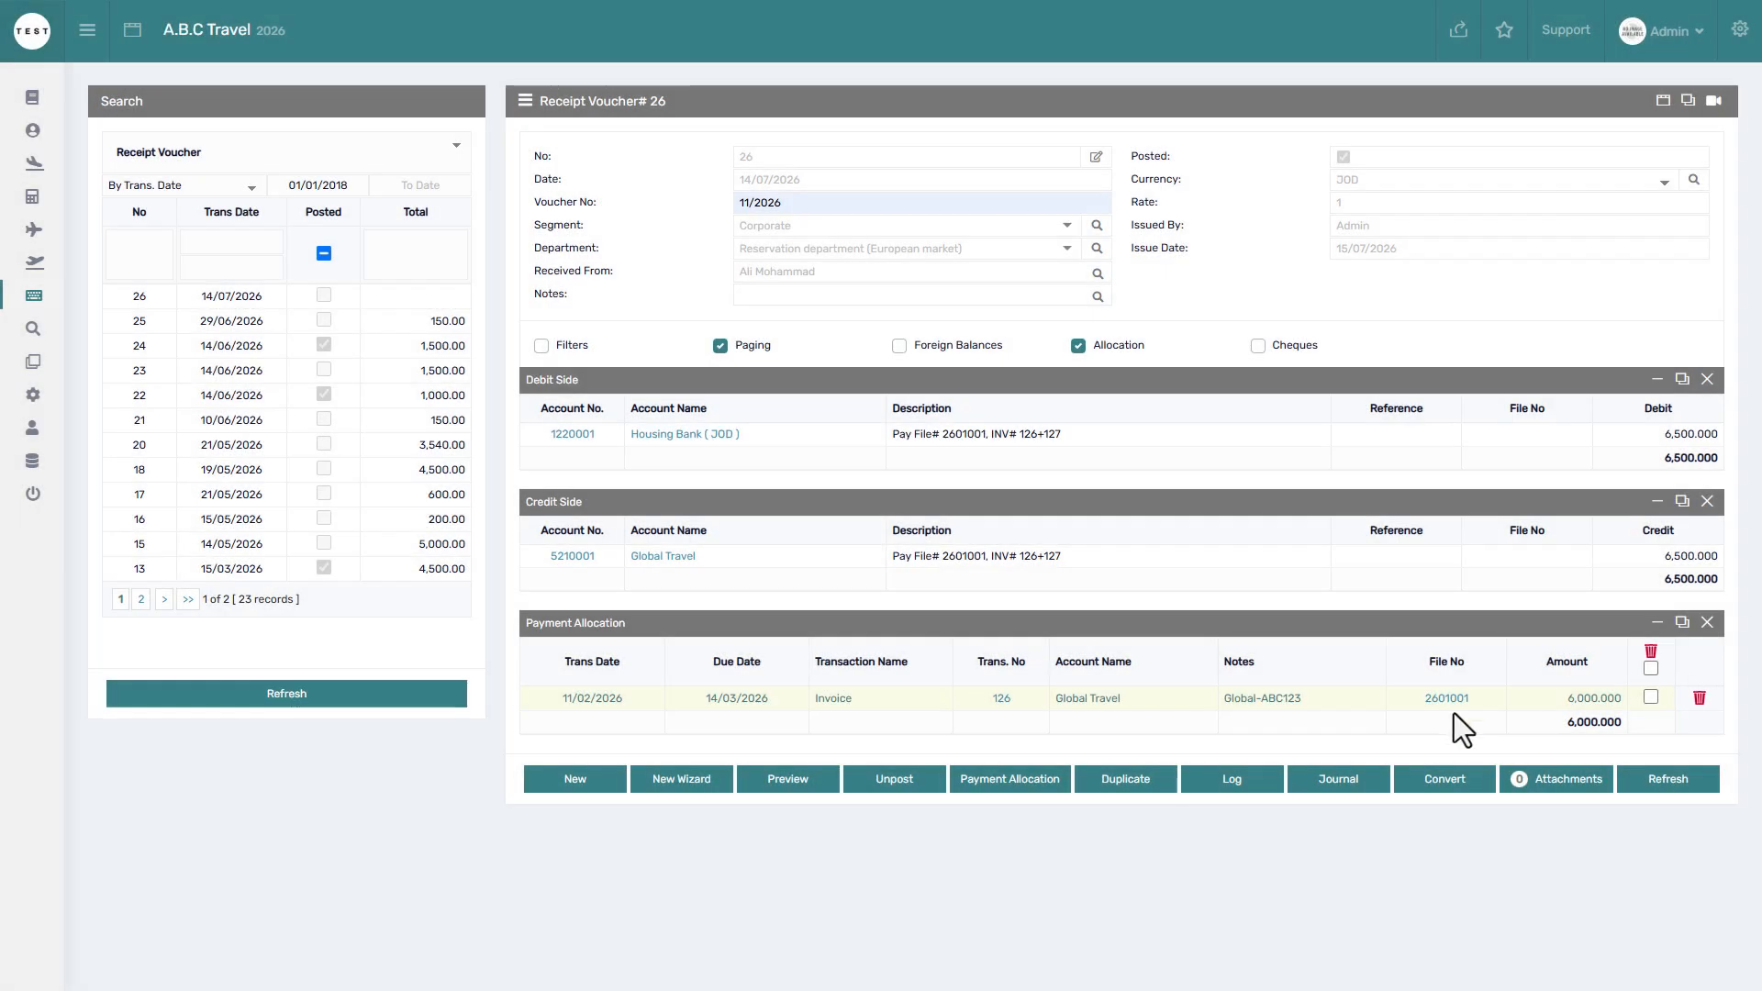
click(1033, 773)
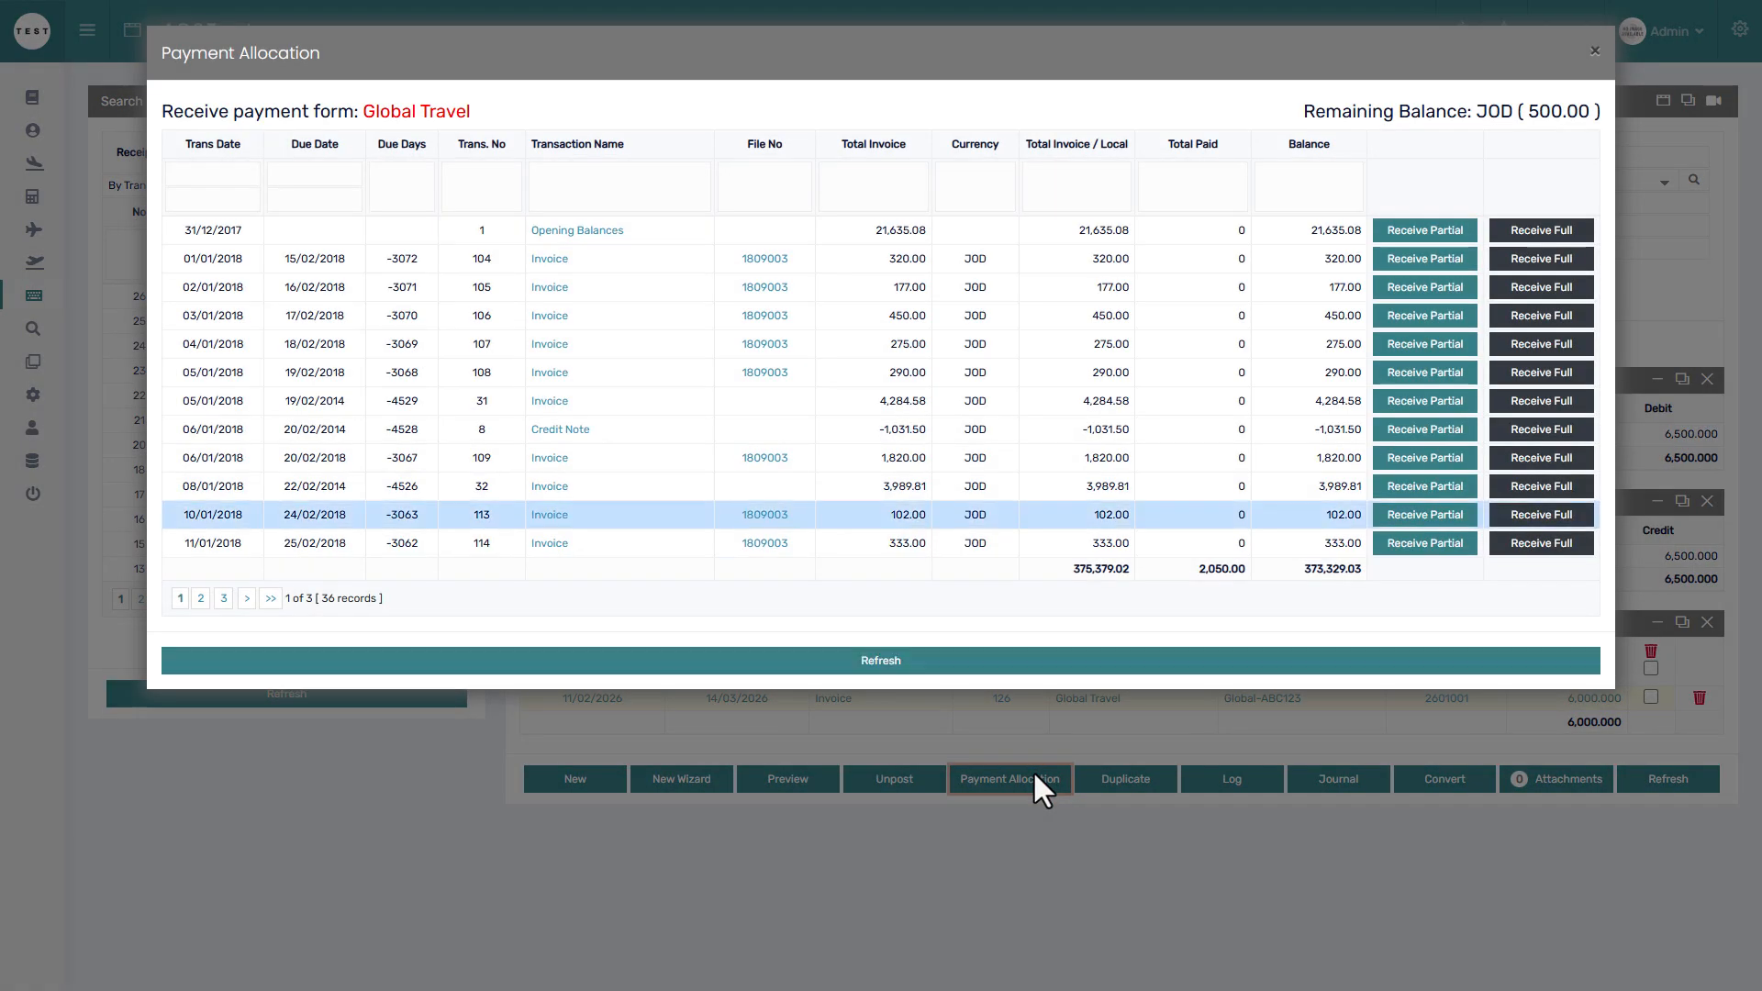
Note the 500.00 remaining, close allocation and unpost receipt voucher 26.
drag(1531, 116, 1588, 117)
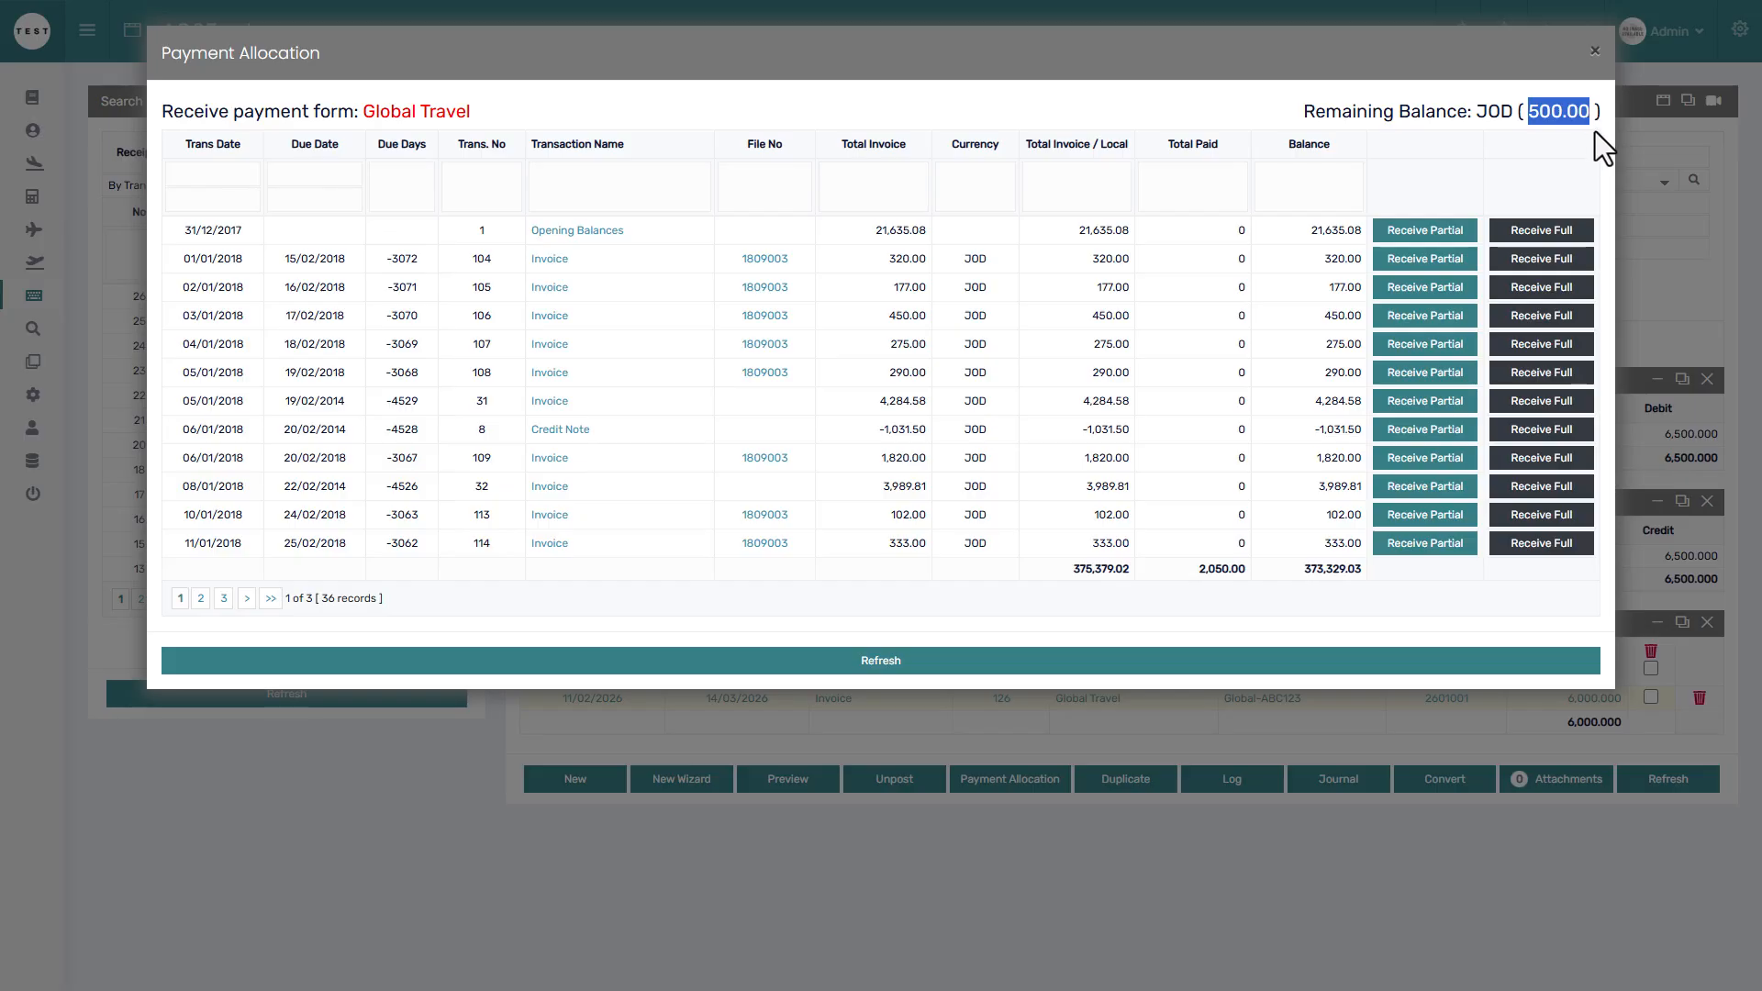
click(1602, 139)
click(1633, 147)
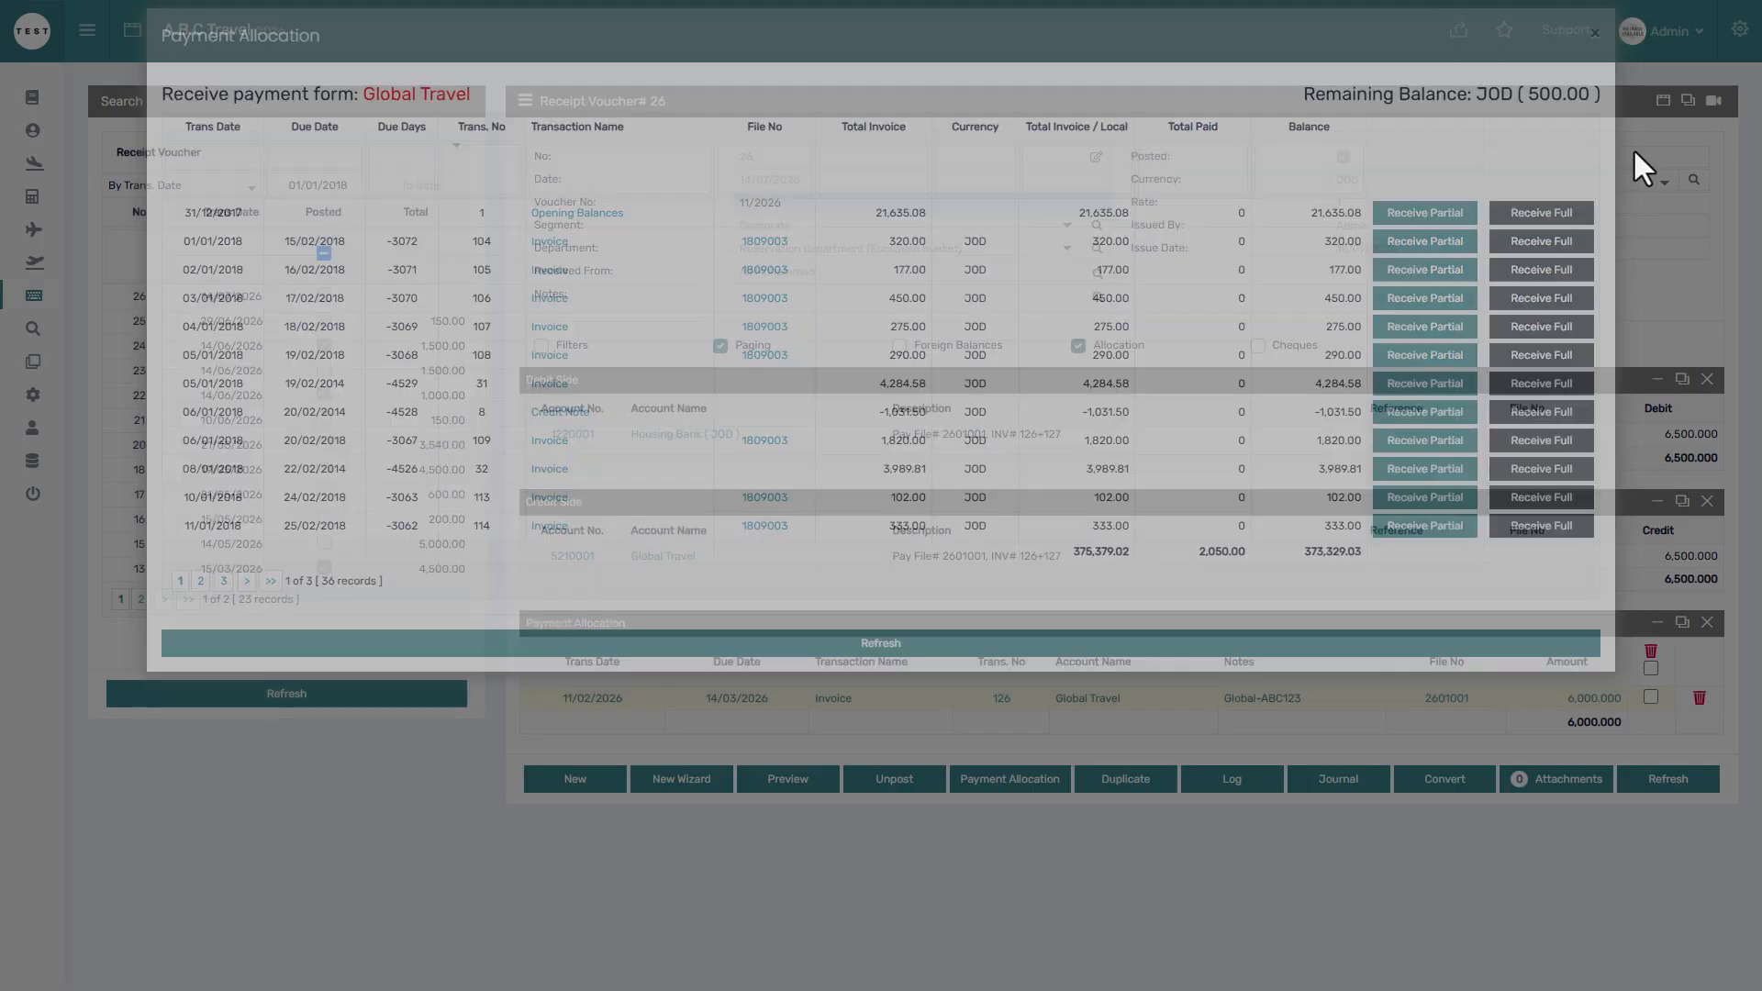
click(908, 787)
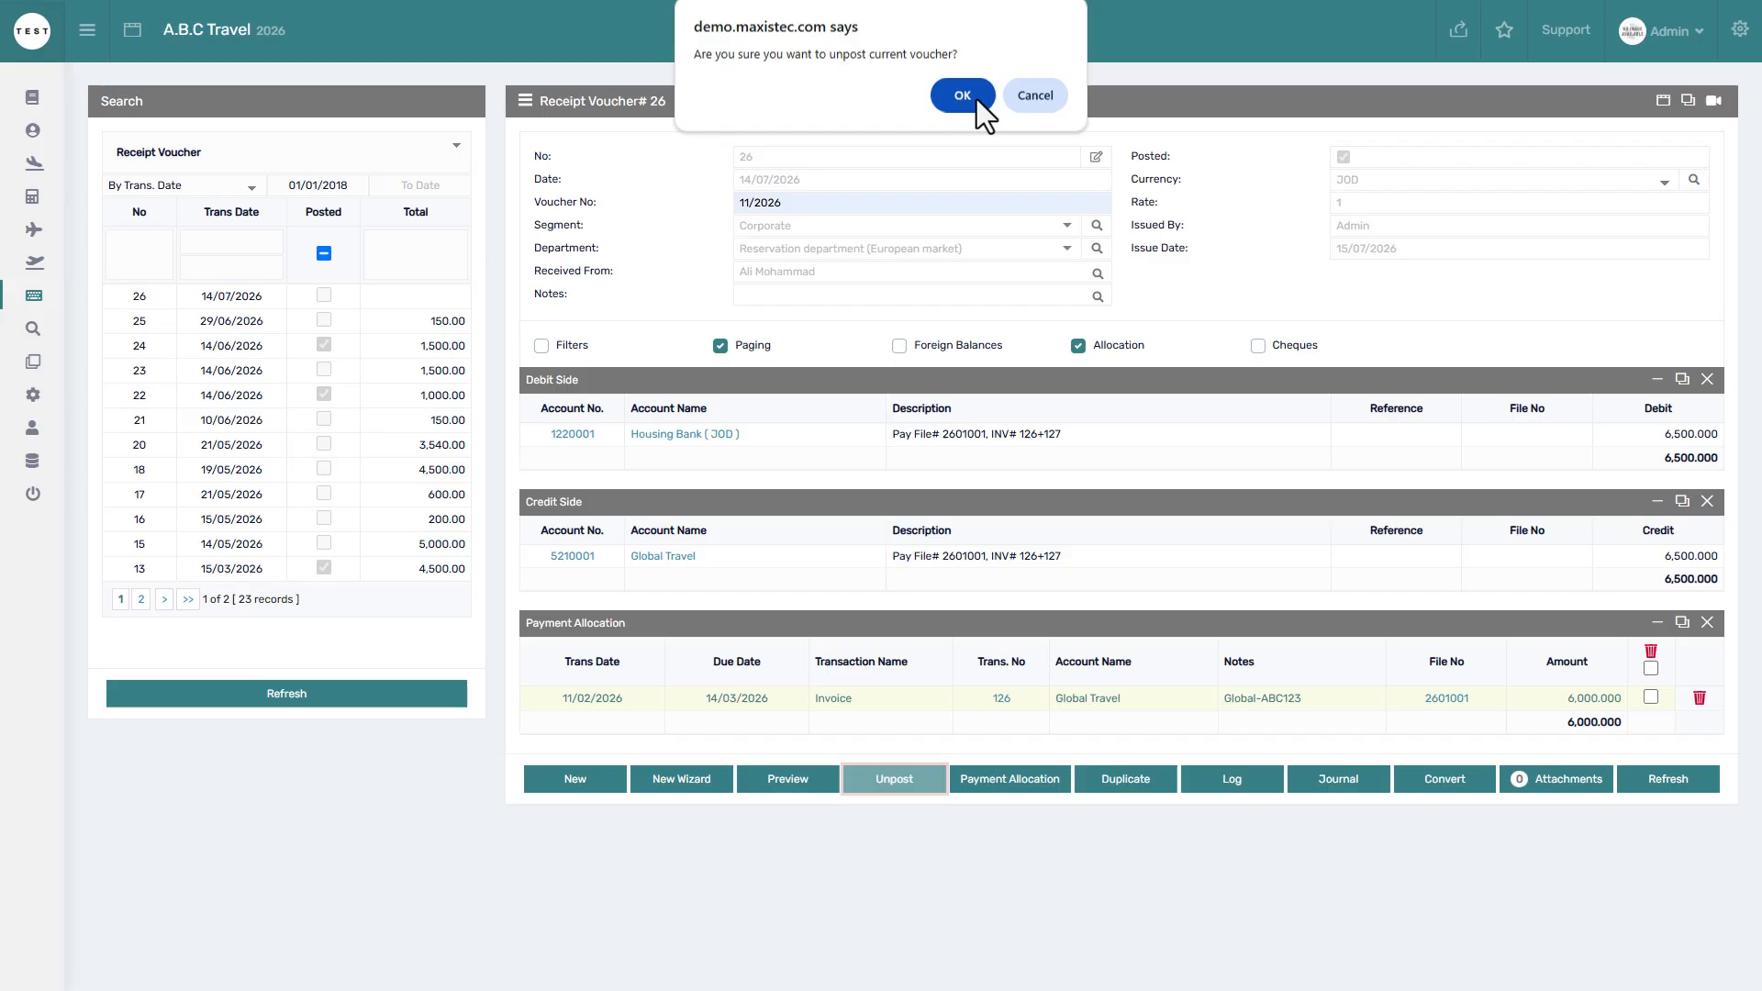
click(964, 96)
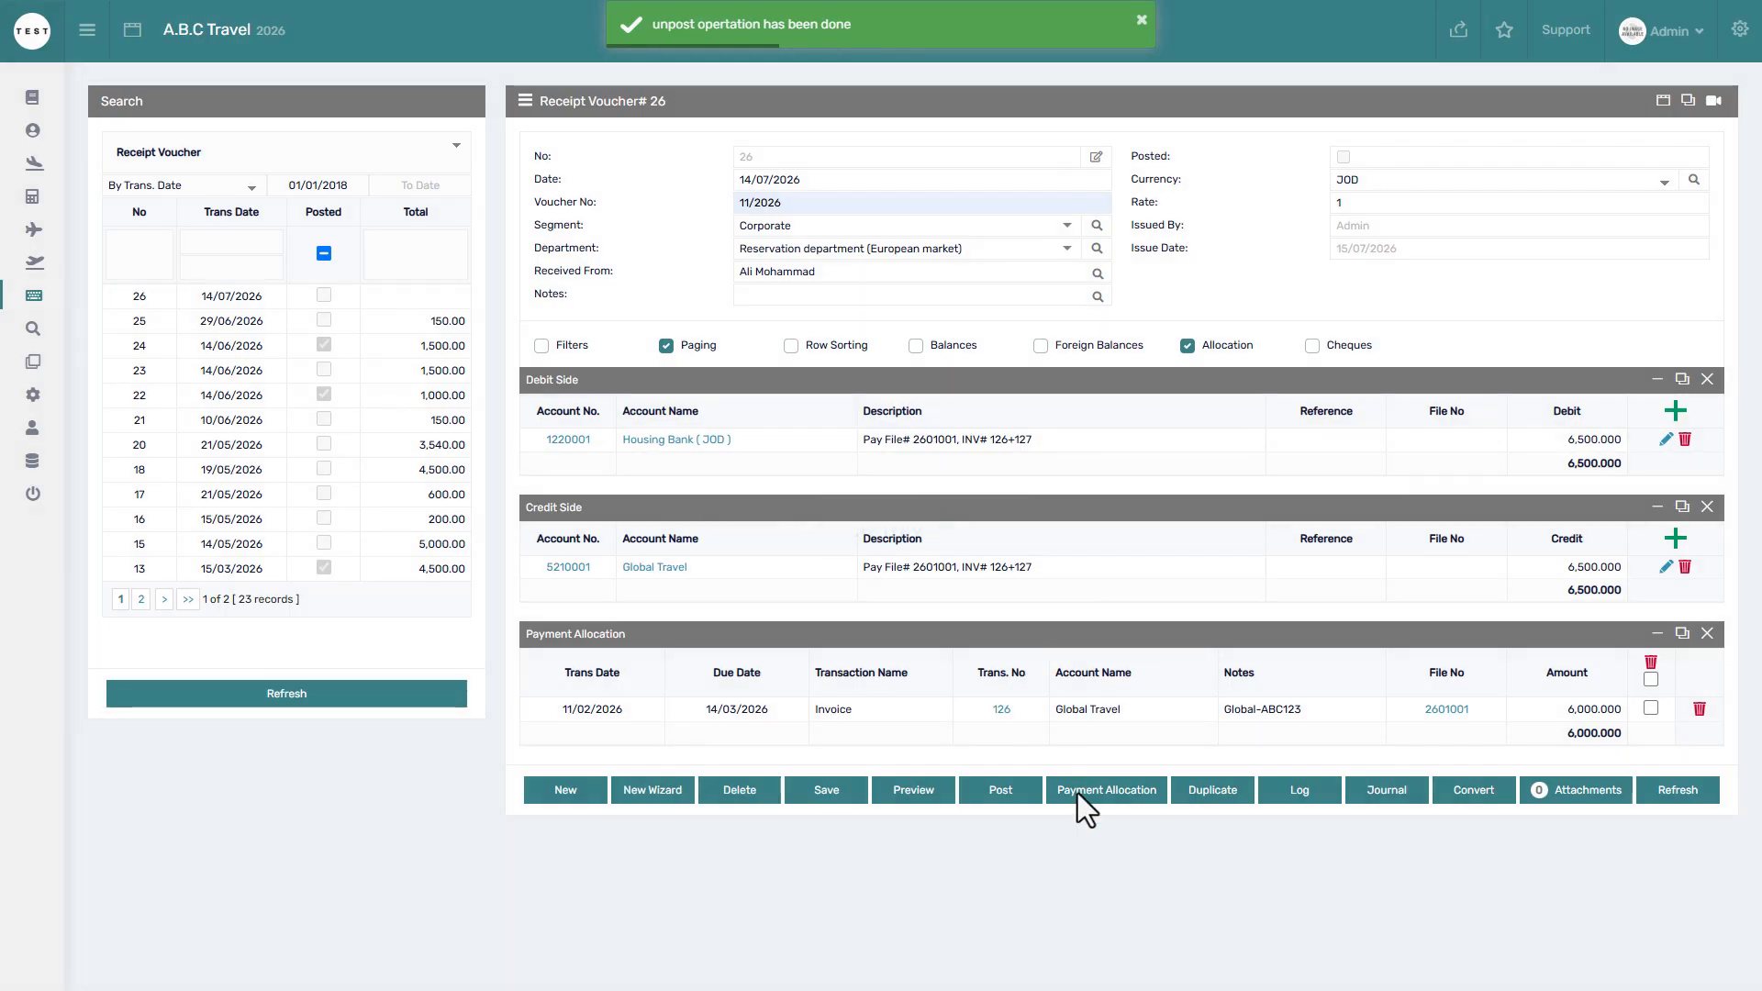
Filter allocation by file 2601 and receive invoice 127's full 500.00.
click(1079, 795)
click(758, 195)
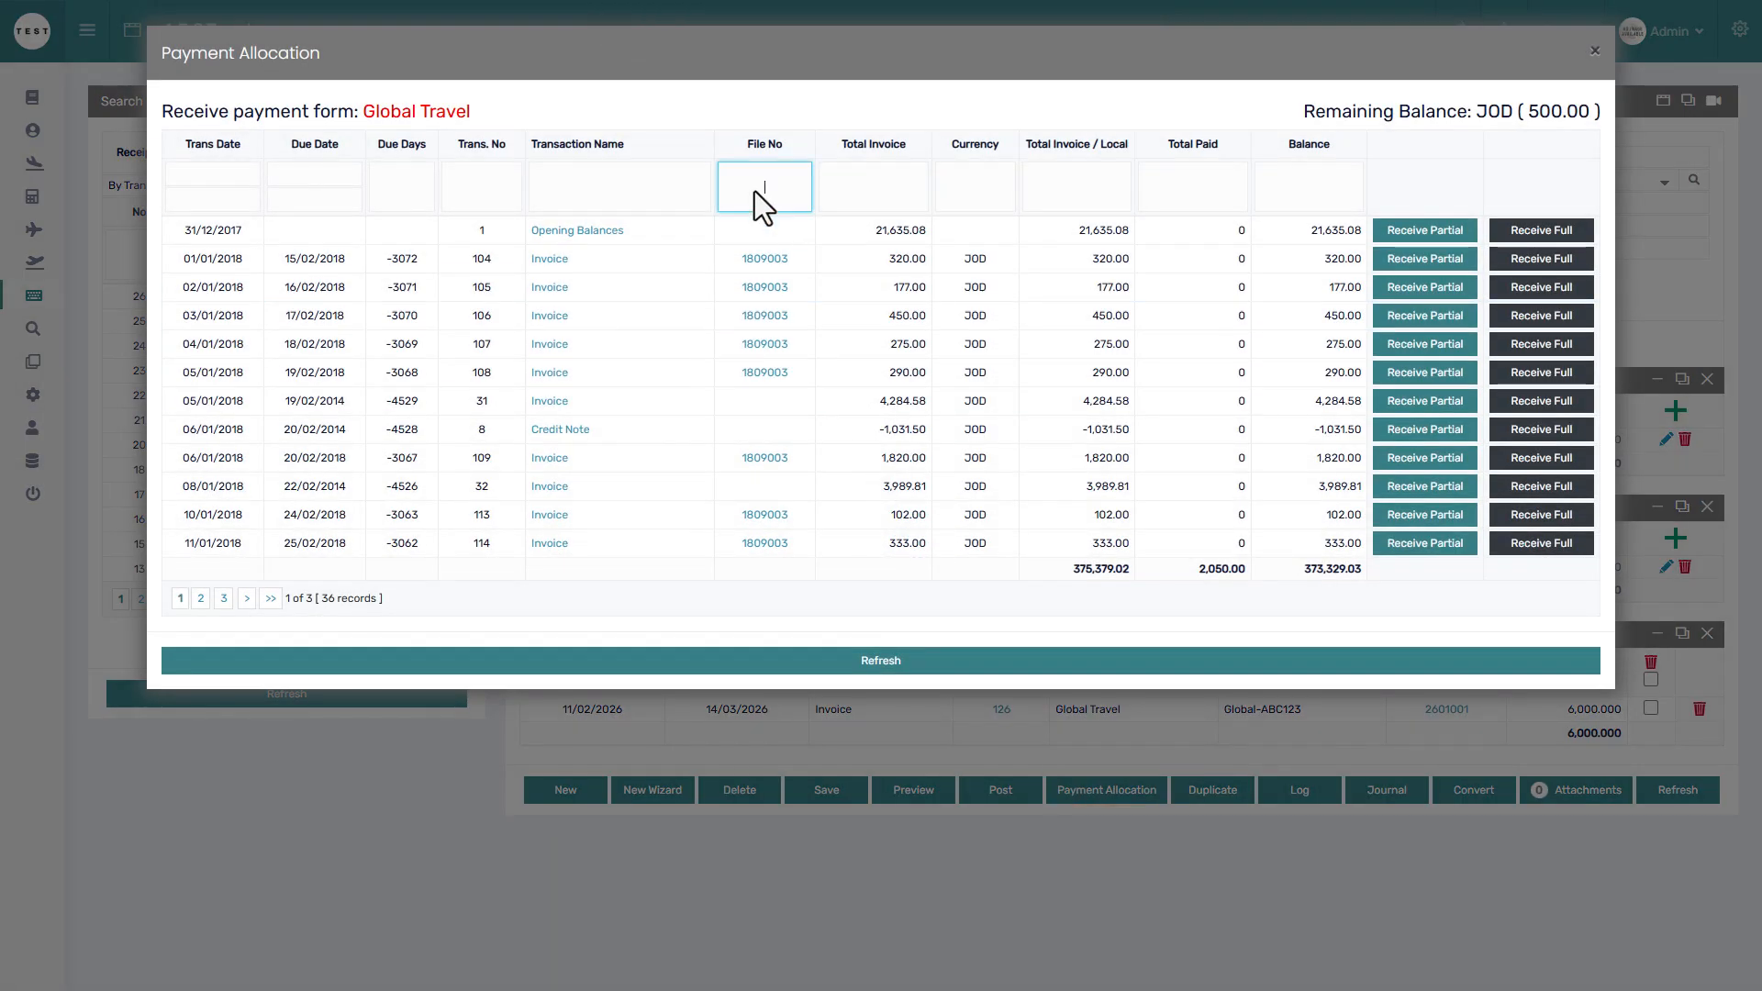
text(2601)
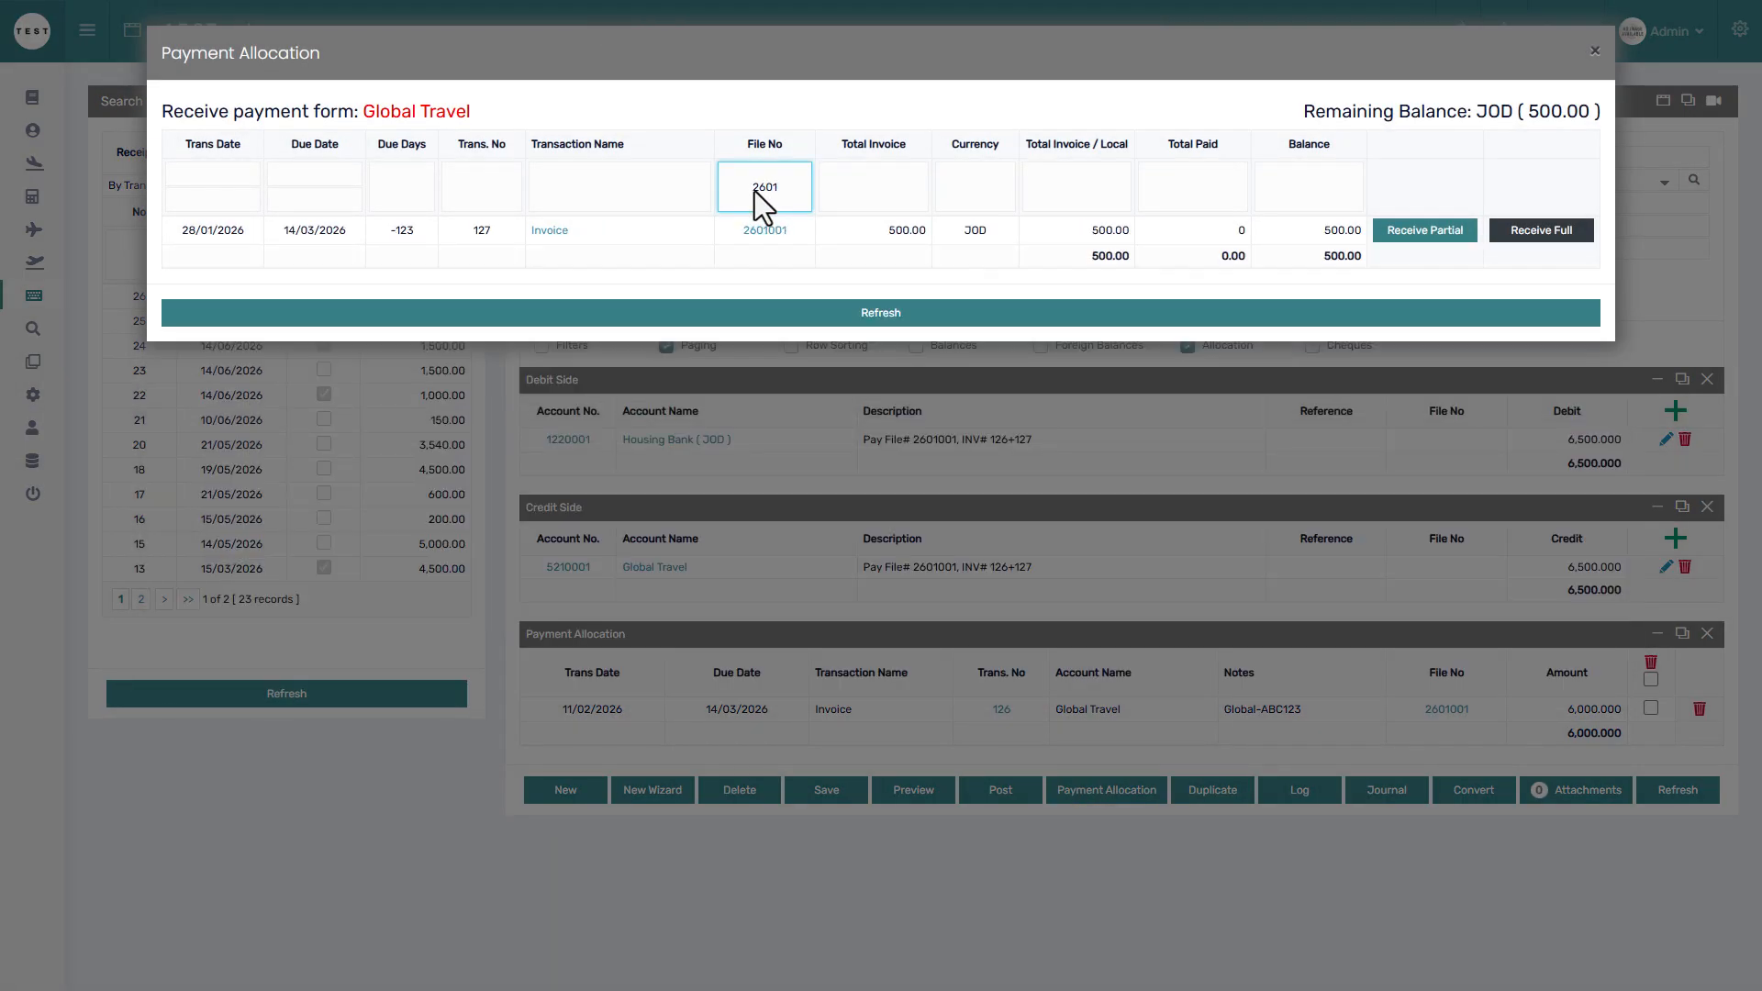
click(1419, 255)
click(1541, 235)
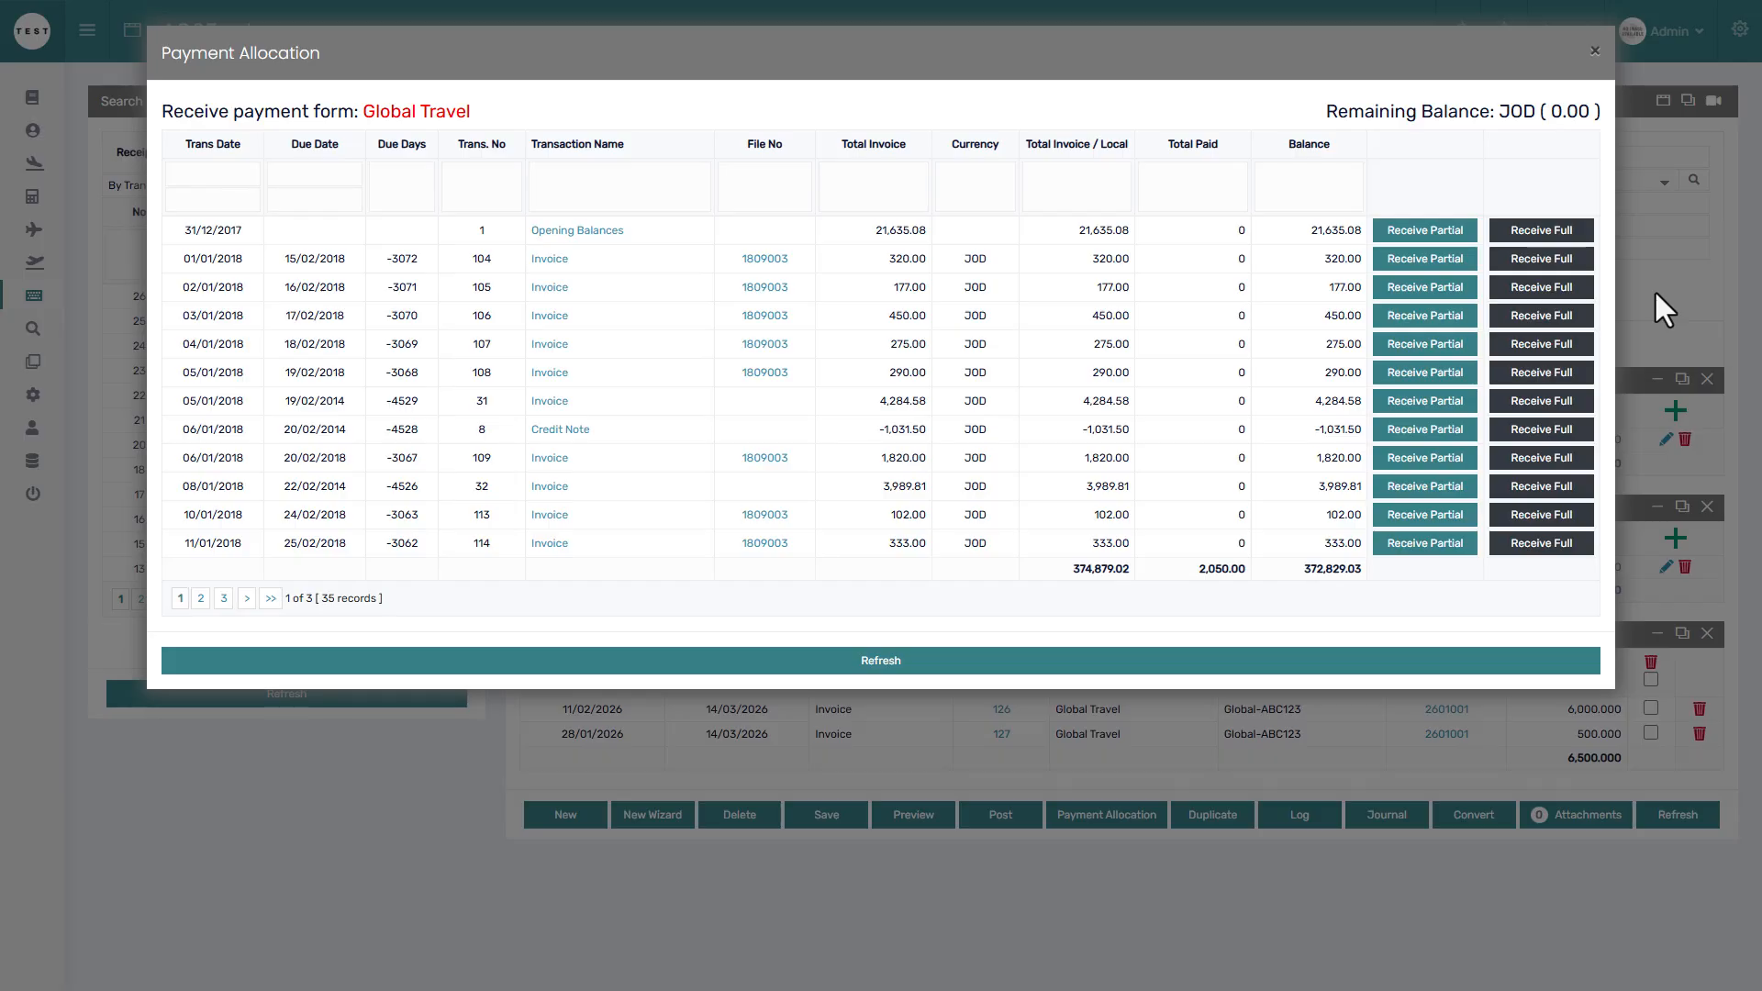
click(1655, 292)
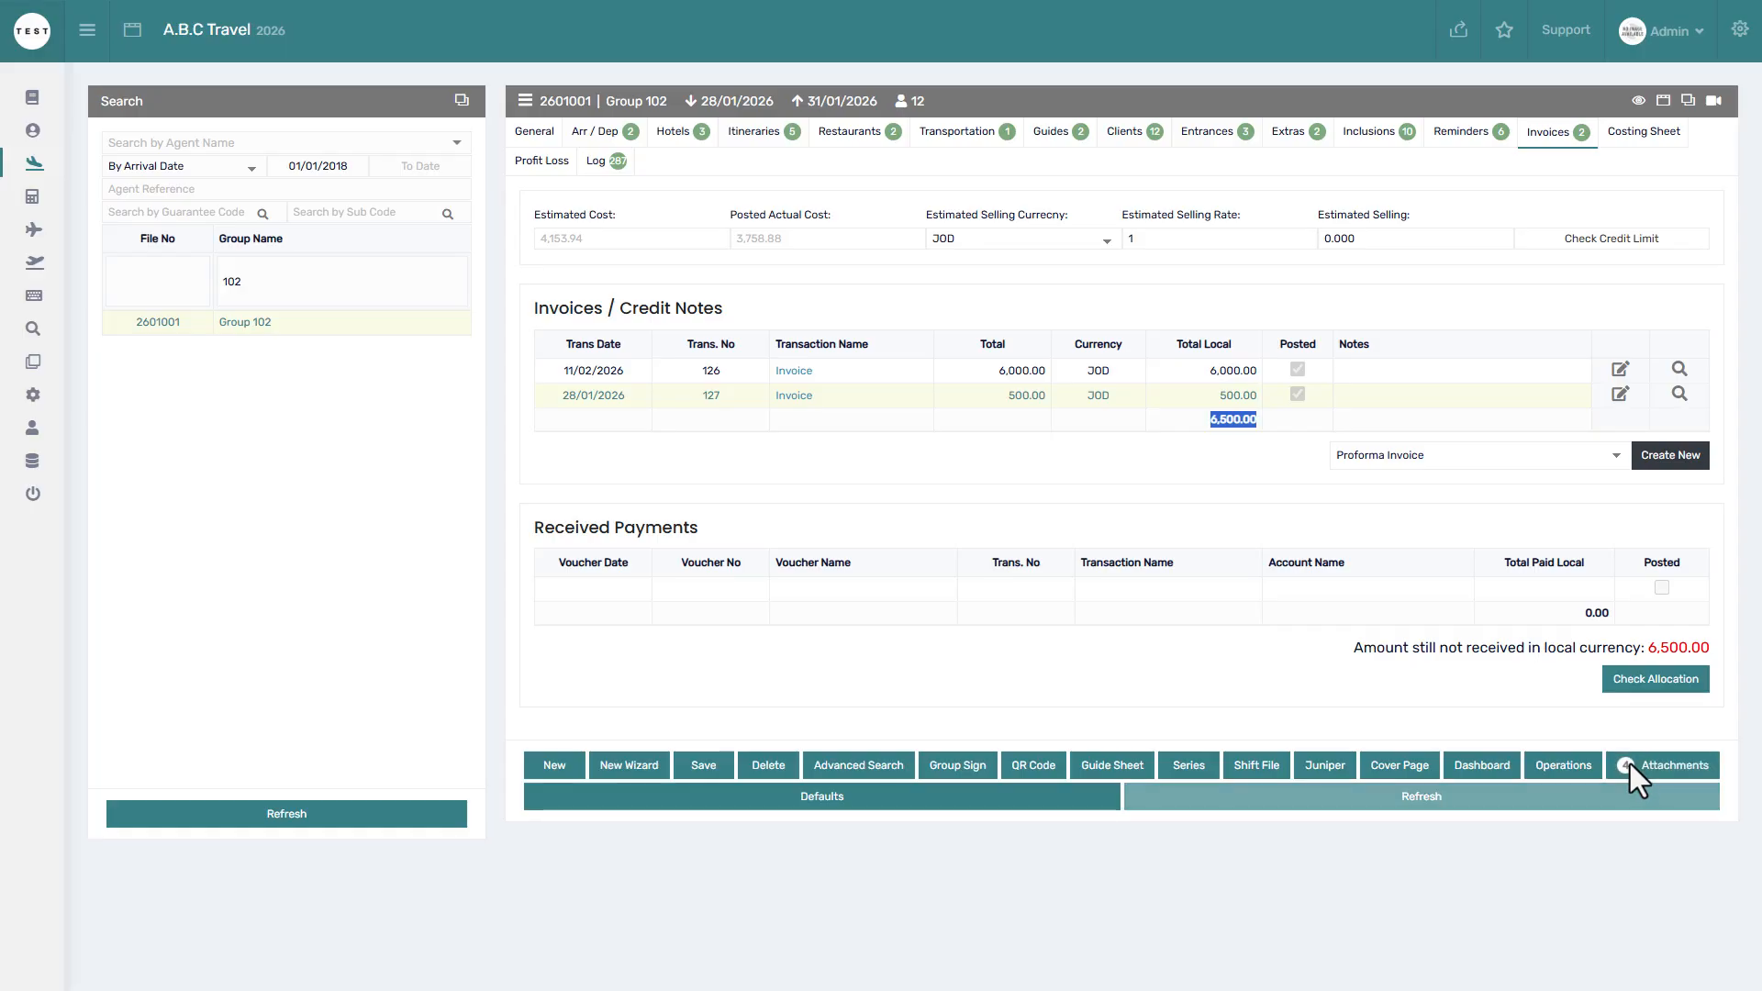
Refresh file 2601001's received payments to 0.00 outstanding and return to receipt voucher 26.
click(1628, 796)
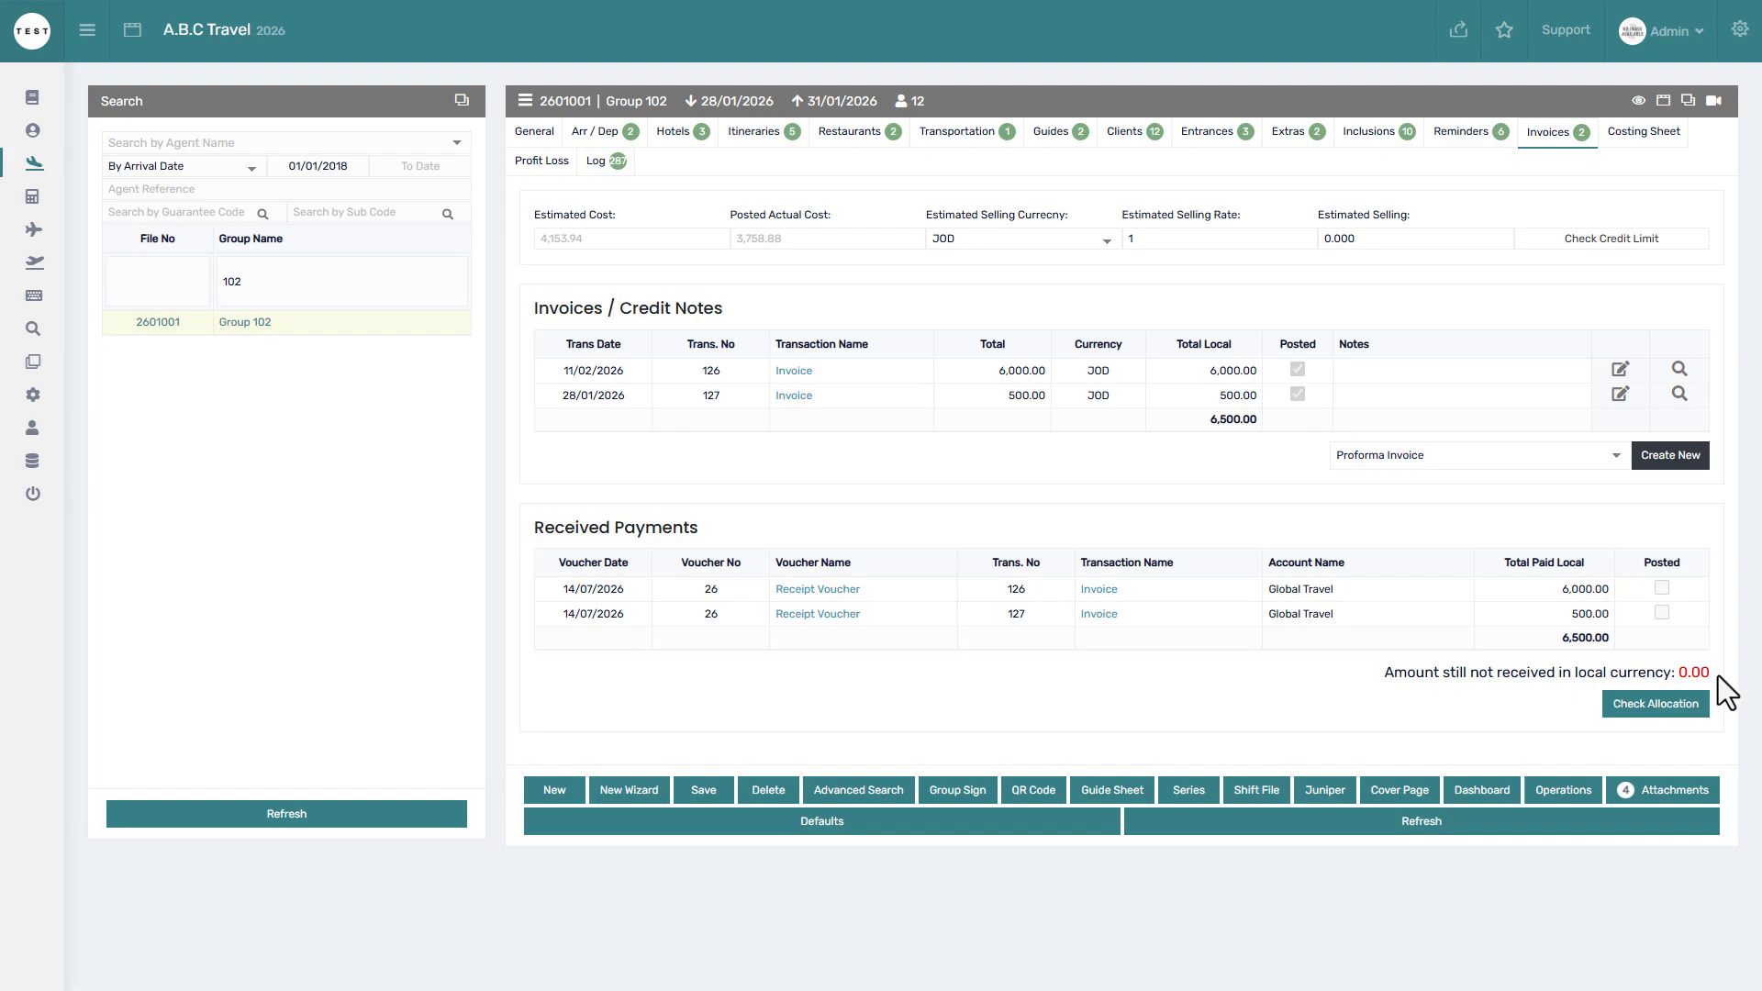
key(alt+Left)
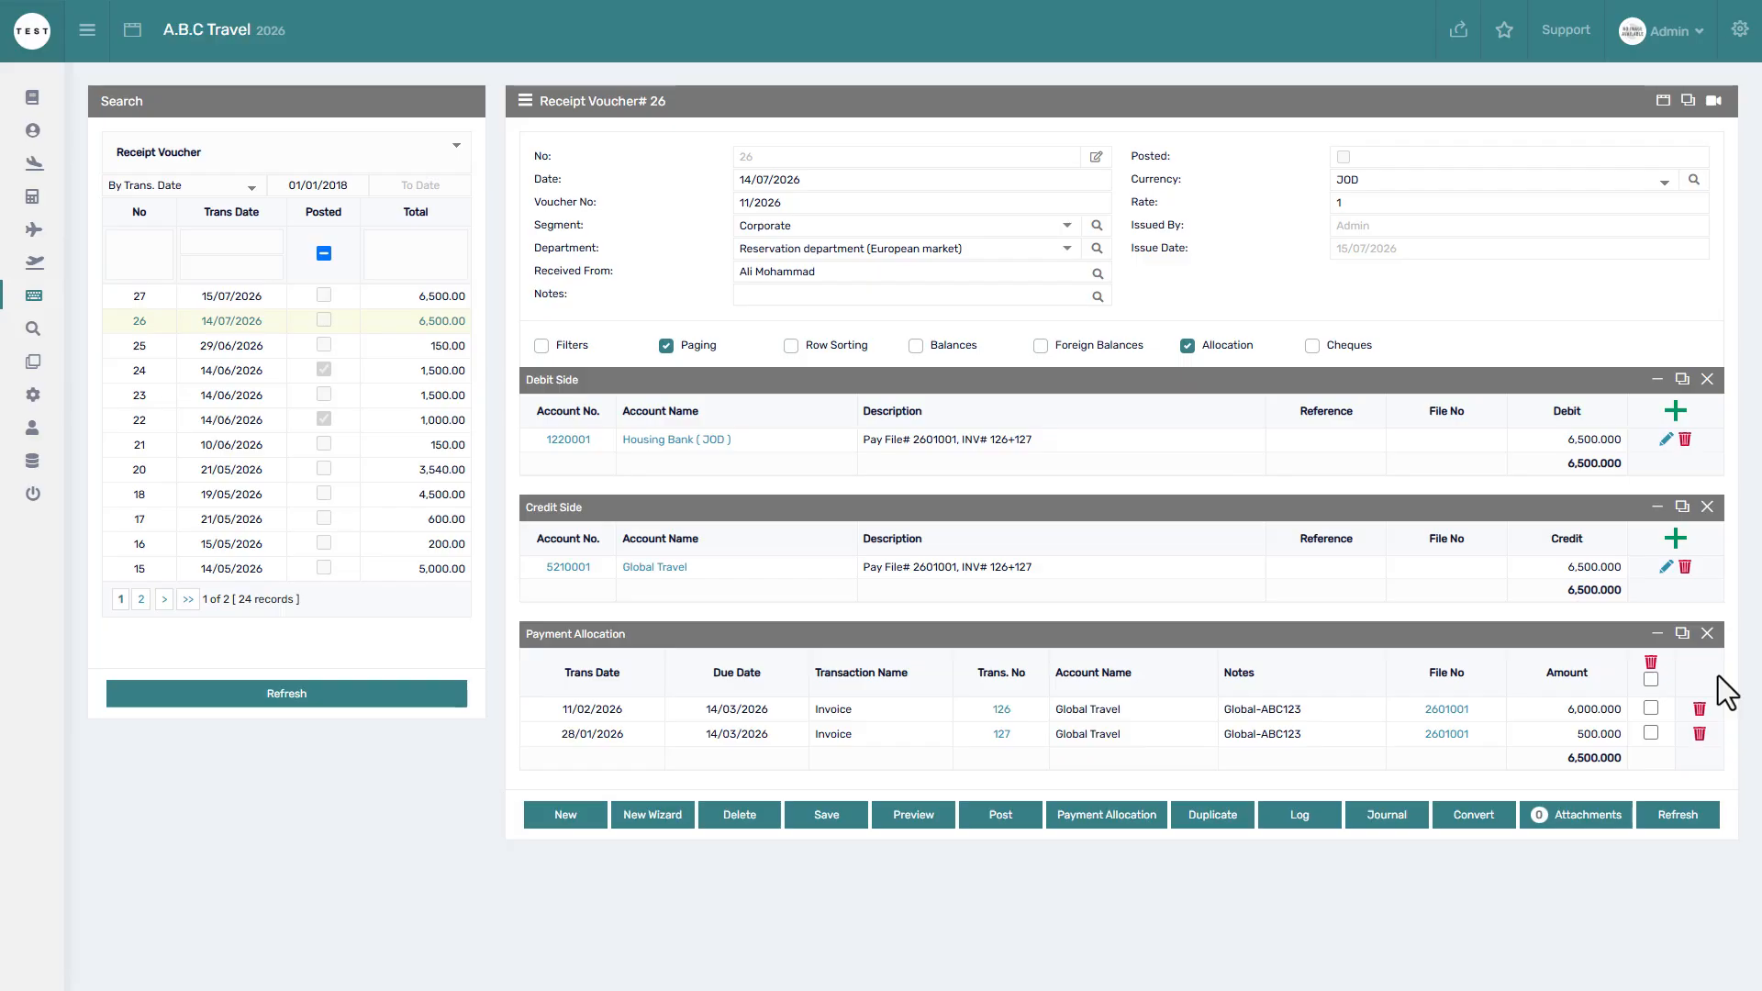
Open receipt voucher 27 from the search list, briefly showing and hiding the grid filter rows.
click(453, 300)
click(543, 344)
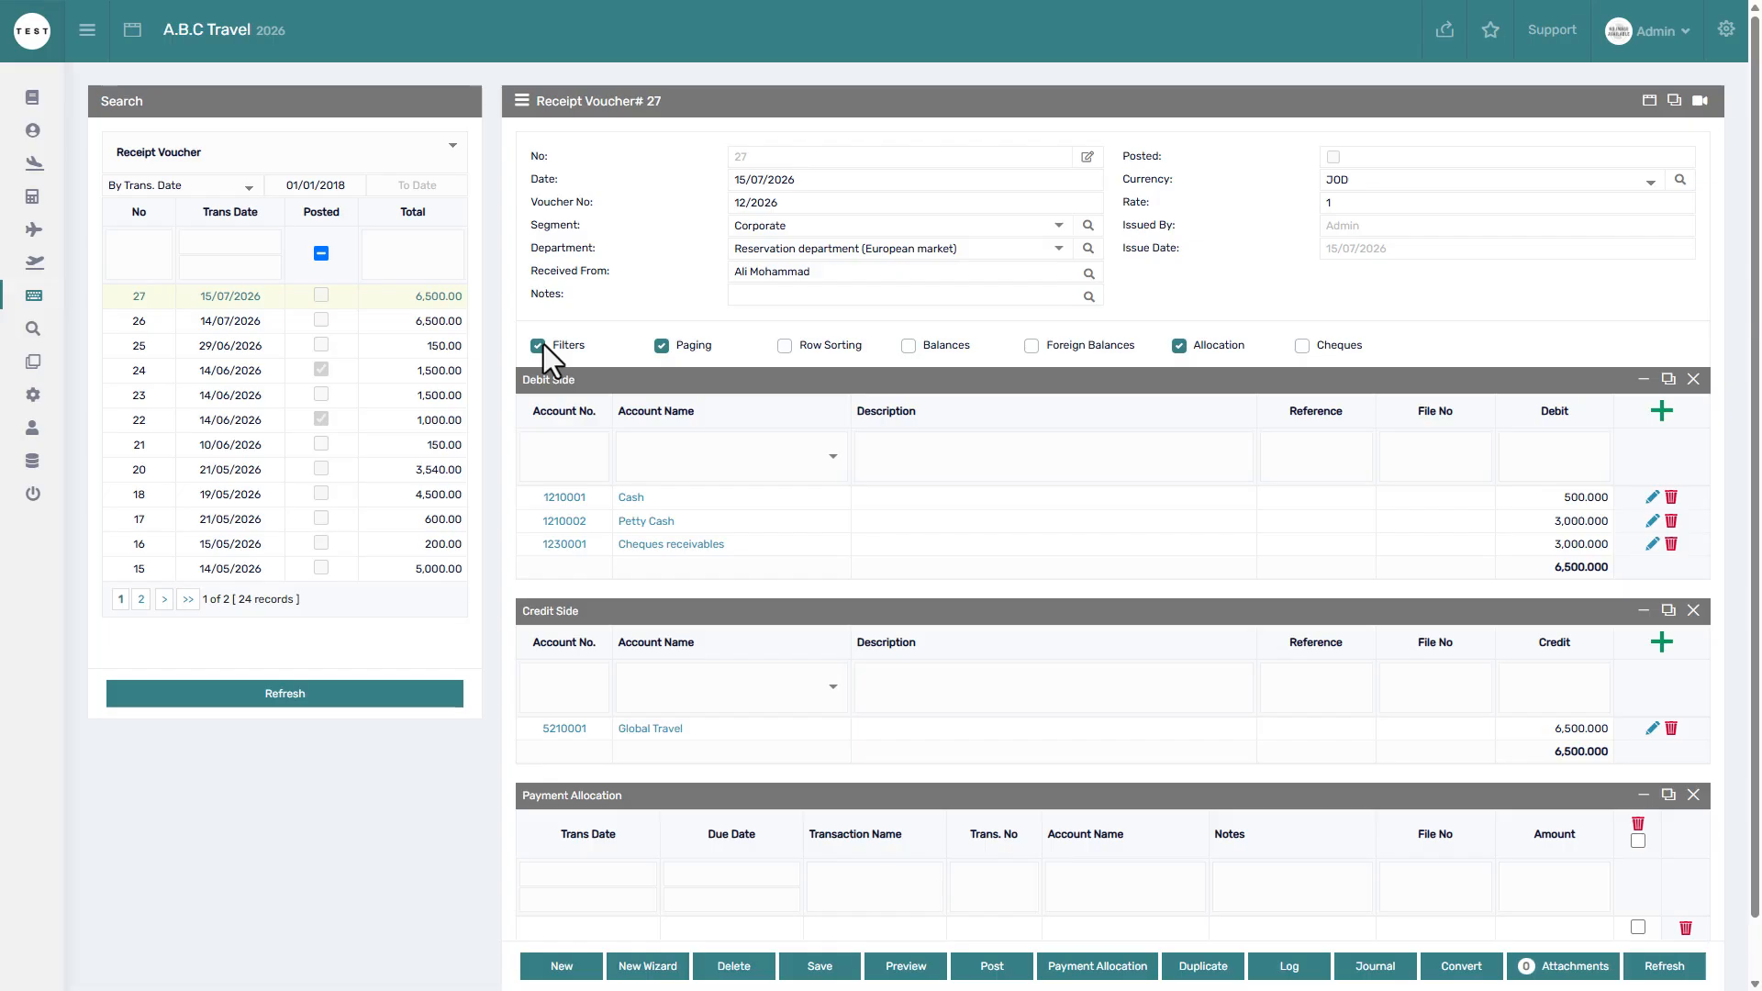
click(547, 468)
click(542, 344)
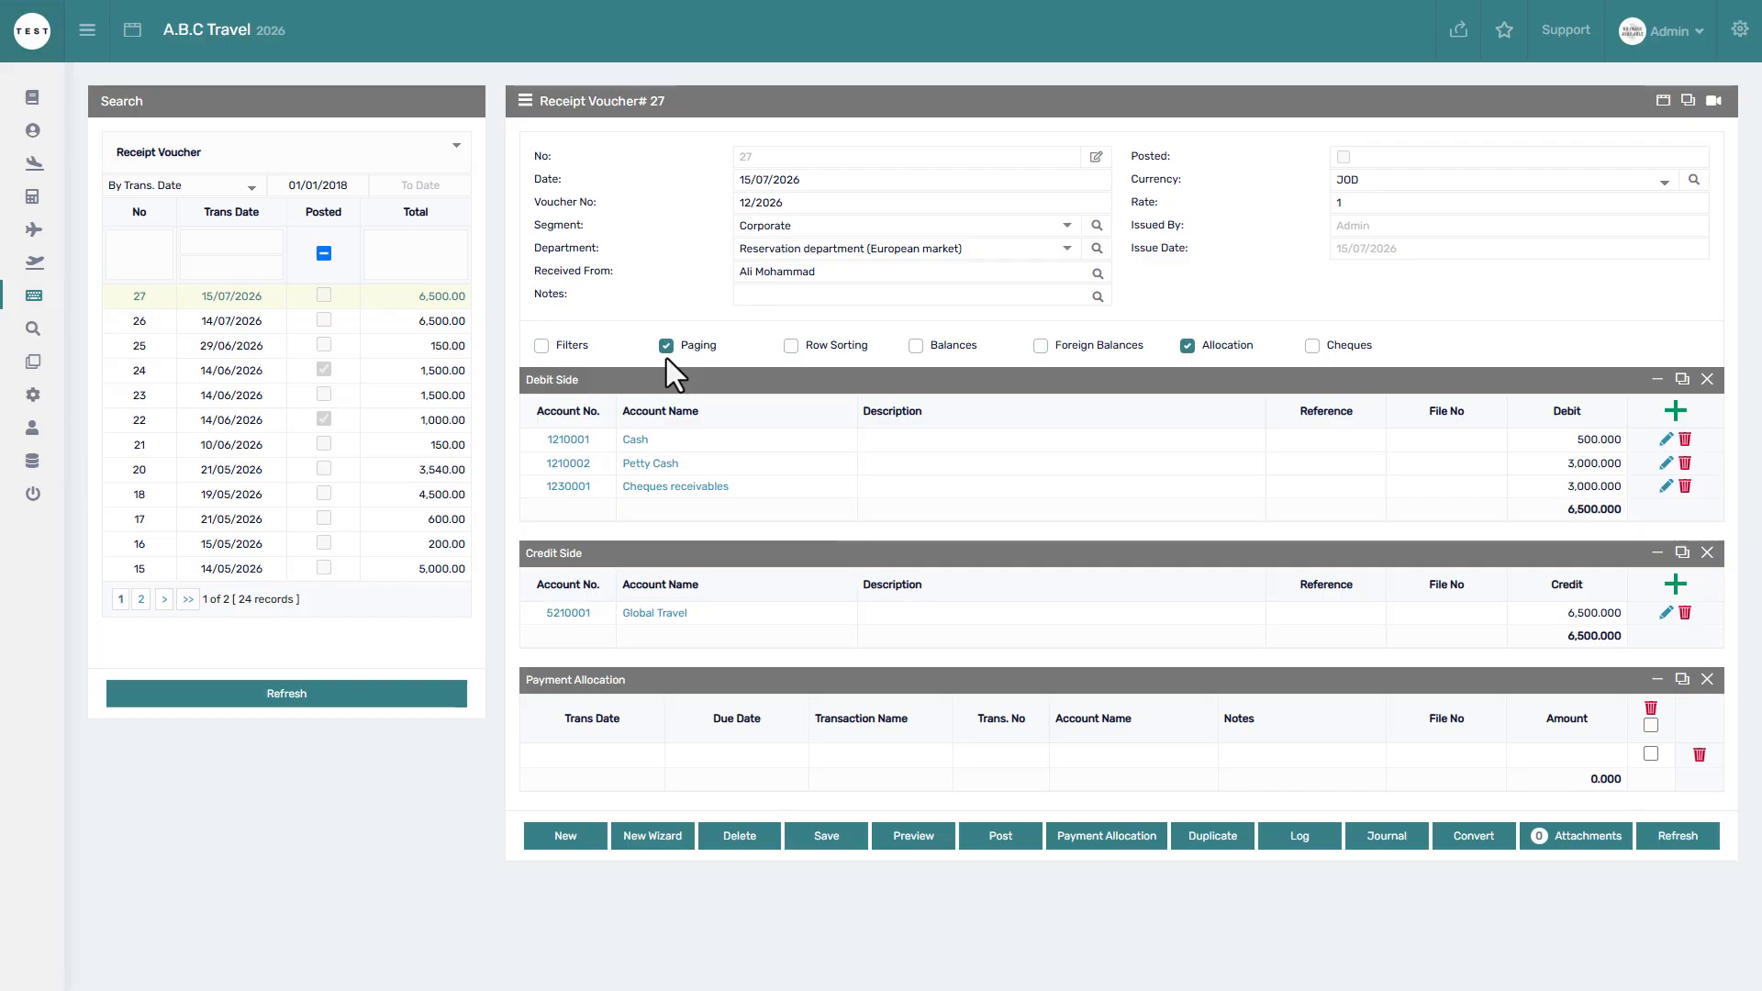
Reorder voucher 27's debit lines to Cheques receivables, Cash, then Petty Cash.
click(792, 349)
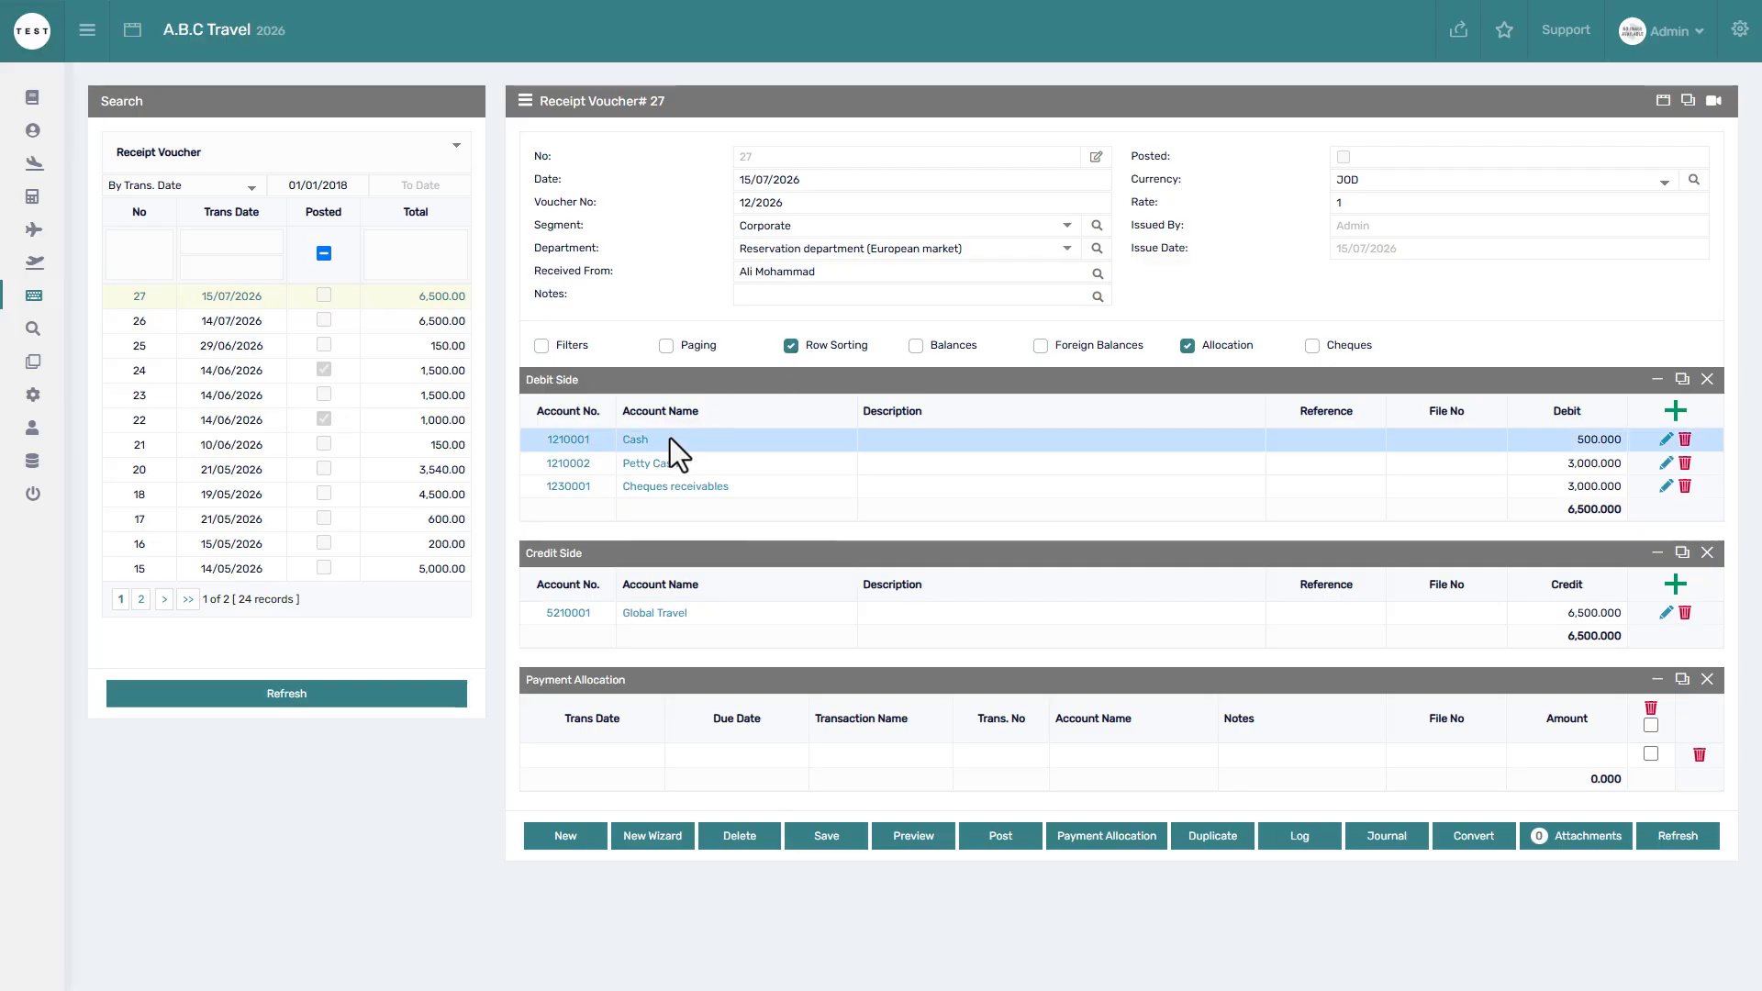
drag(670, 438, 670, 472)
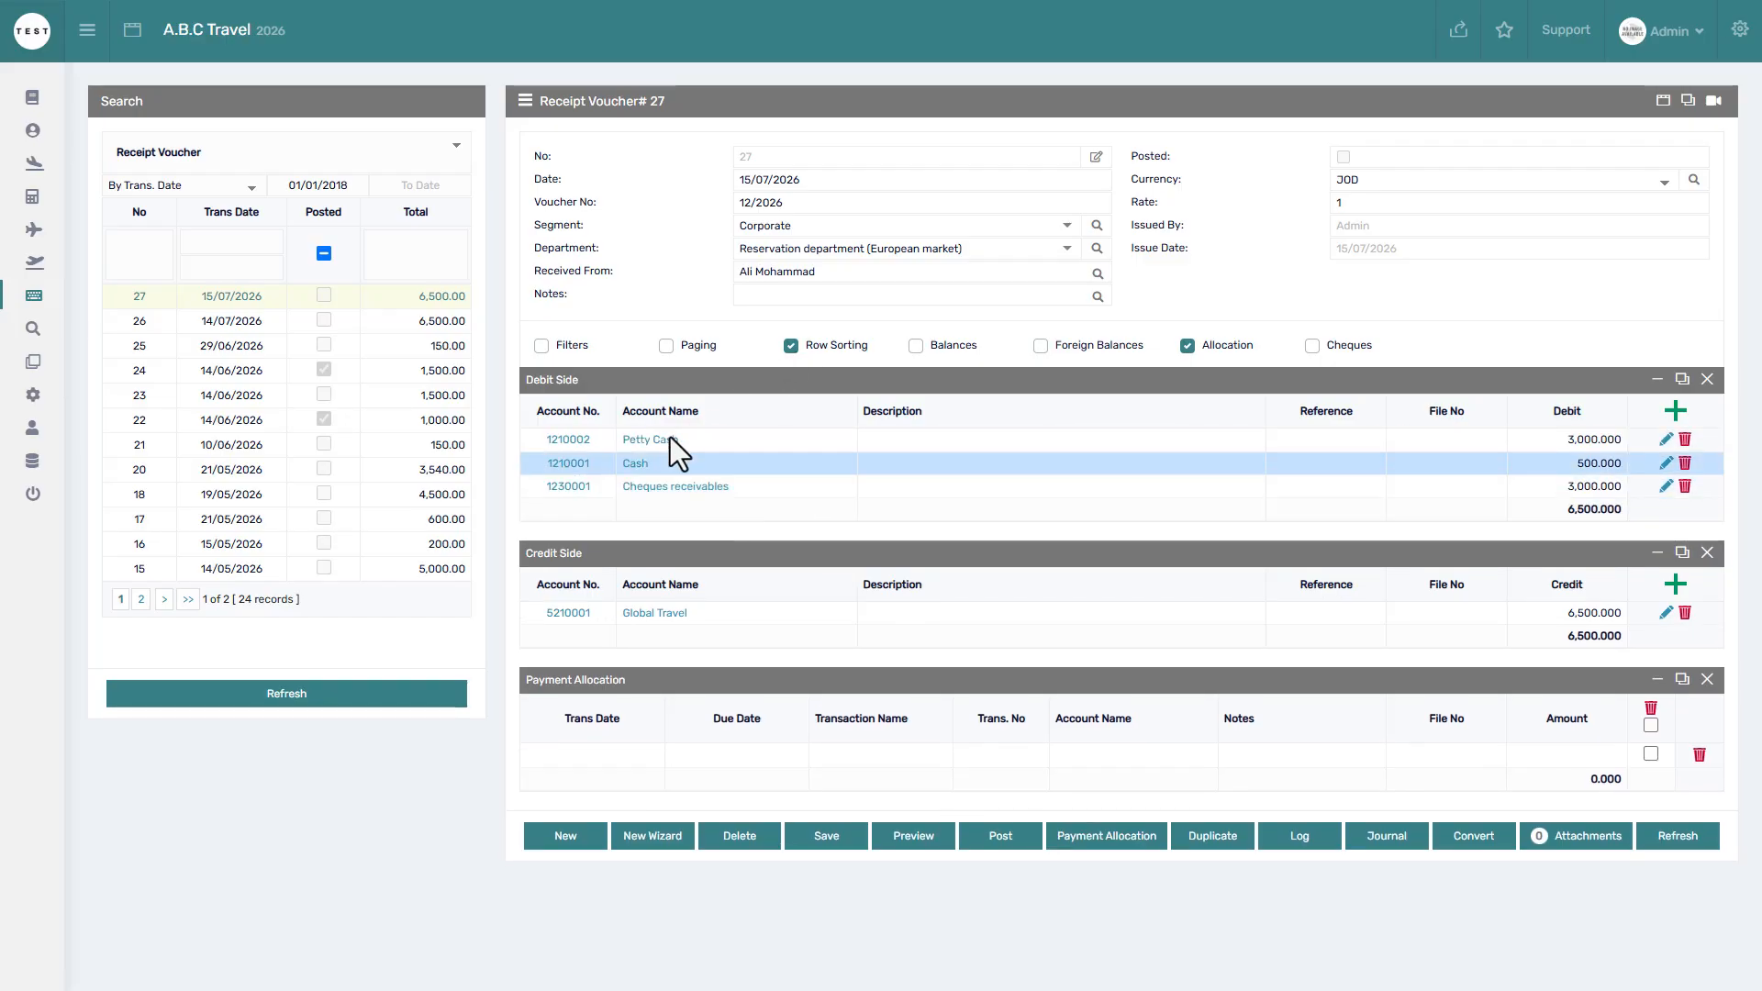
mouse_move(673, 487)
mouse_down()
mouse_move(665, 461)
mouse_move(664, 498)
mouse_up()
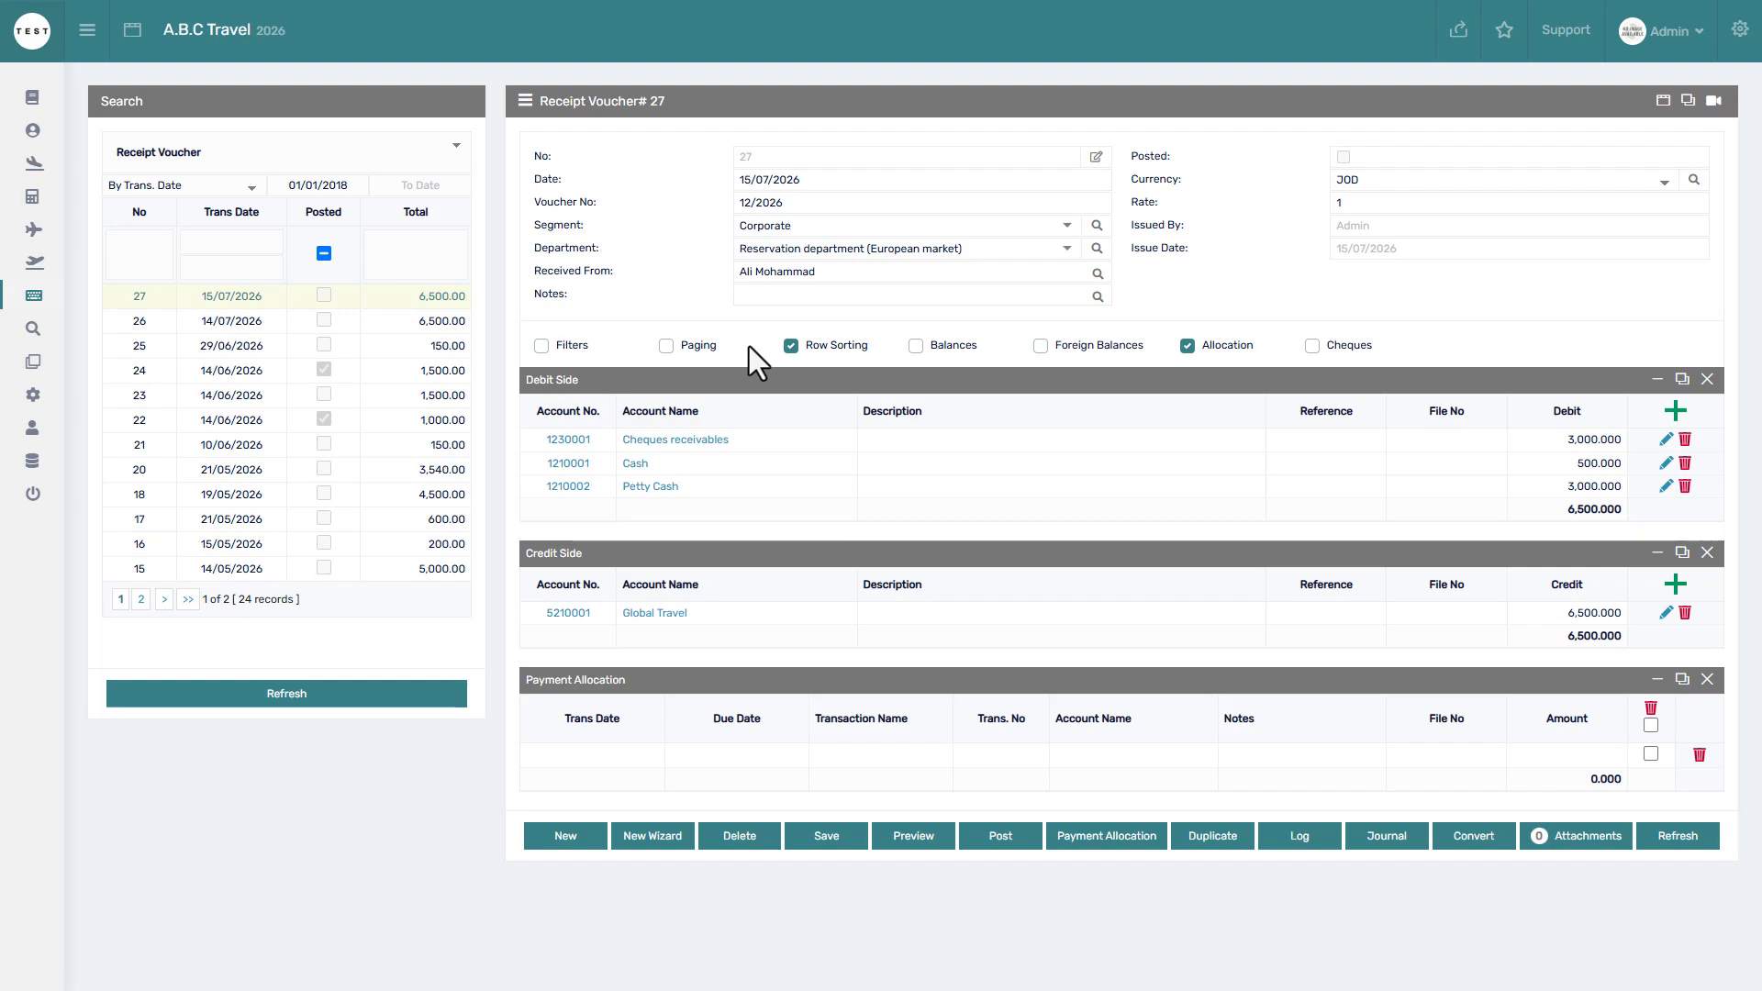
Try account balances on and off, then show foreign debit, credit and exchange-rate columns.
click(915, 346)
click(1677, 413)
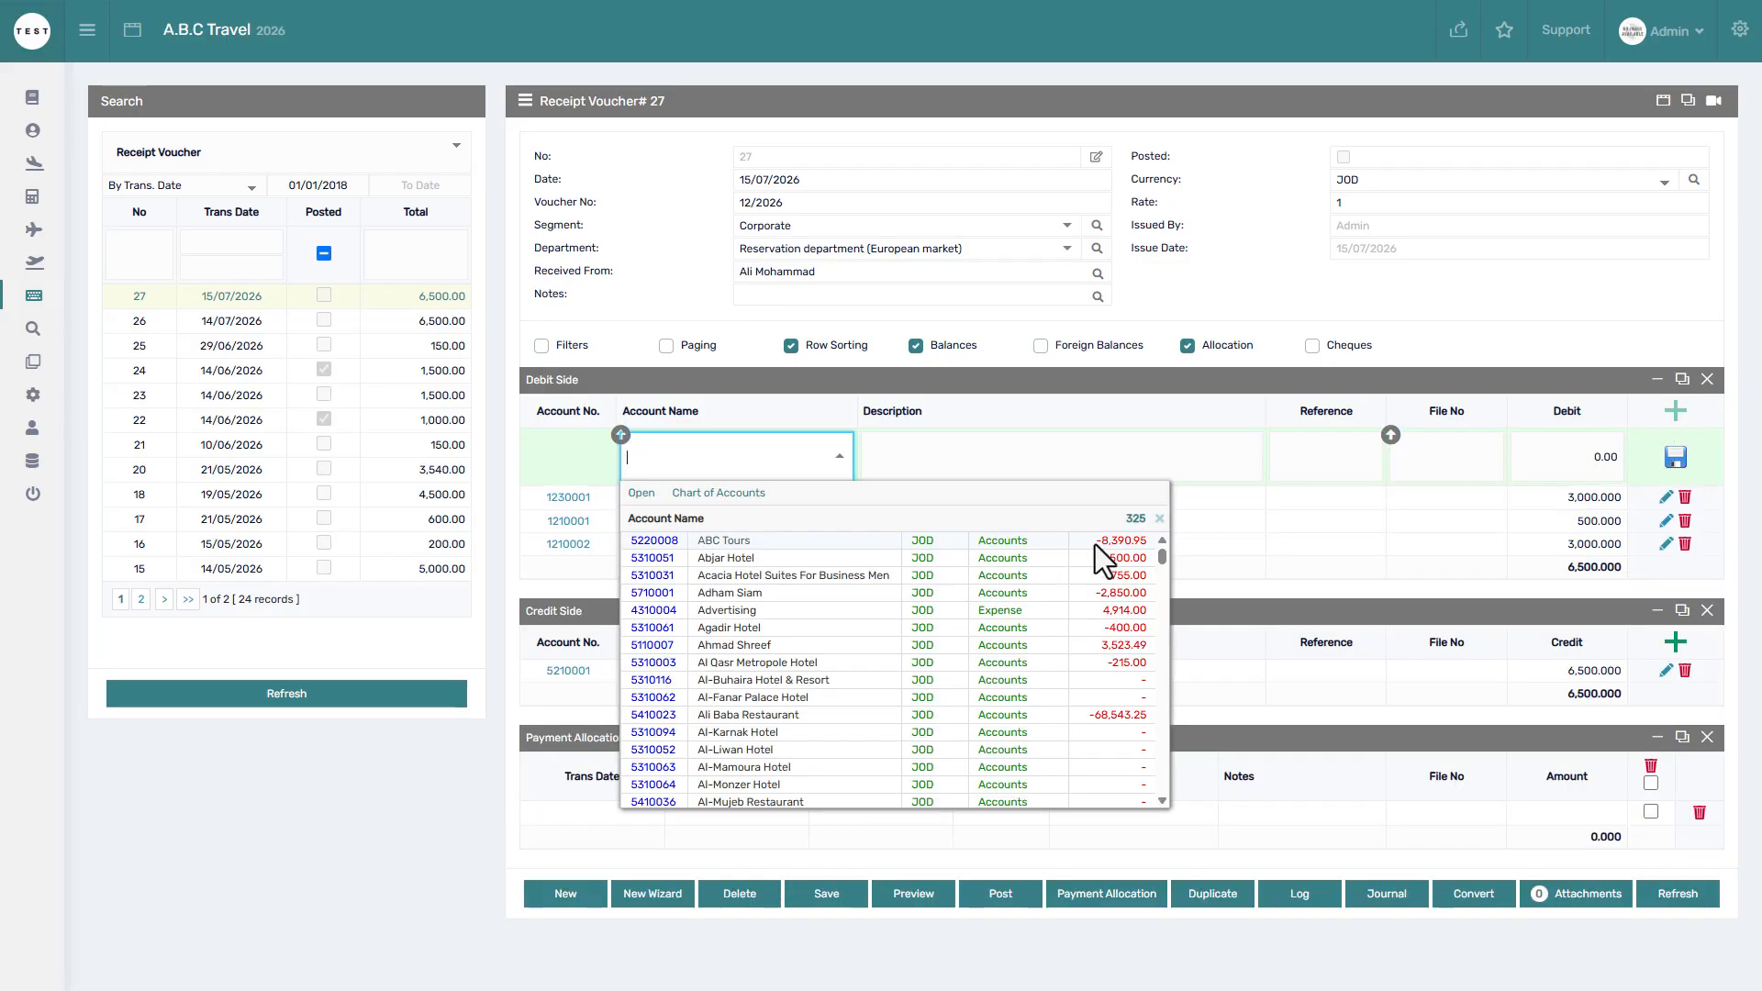
click(1672, 418)
click(916, 345)
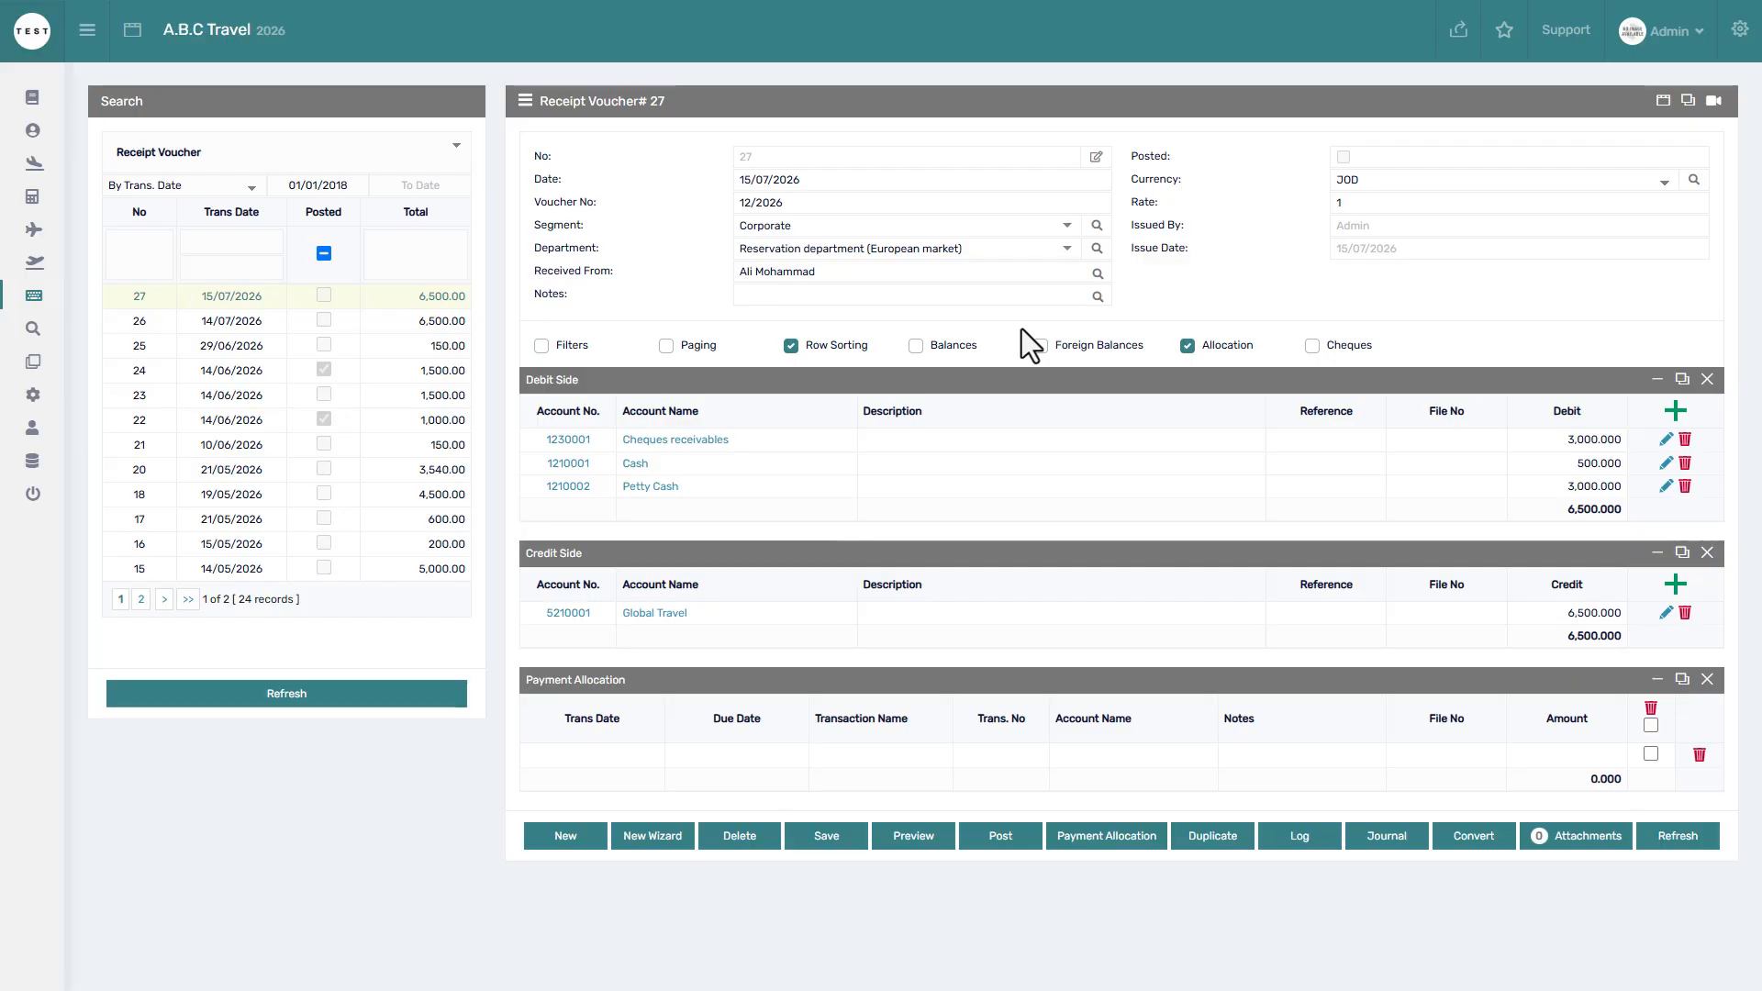
click(1043, 344)
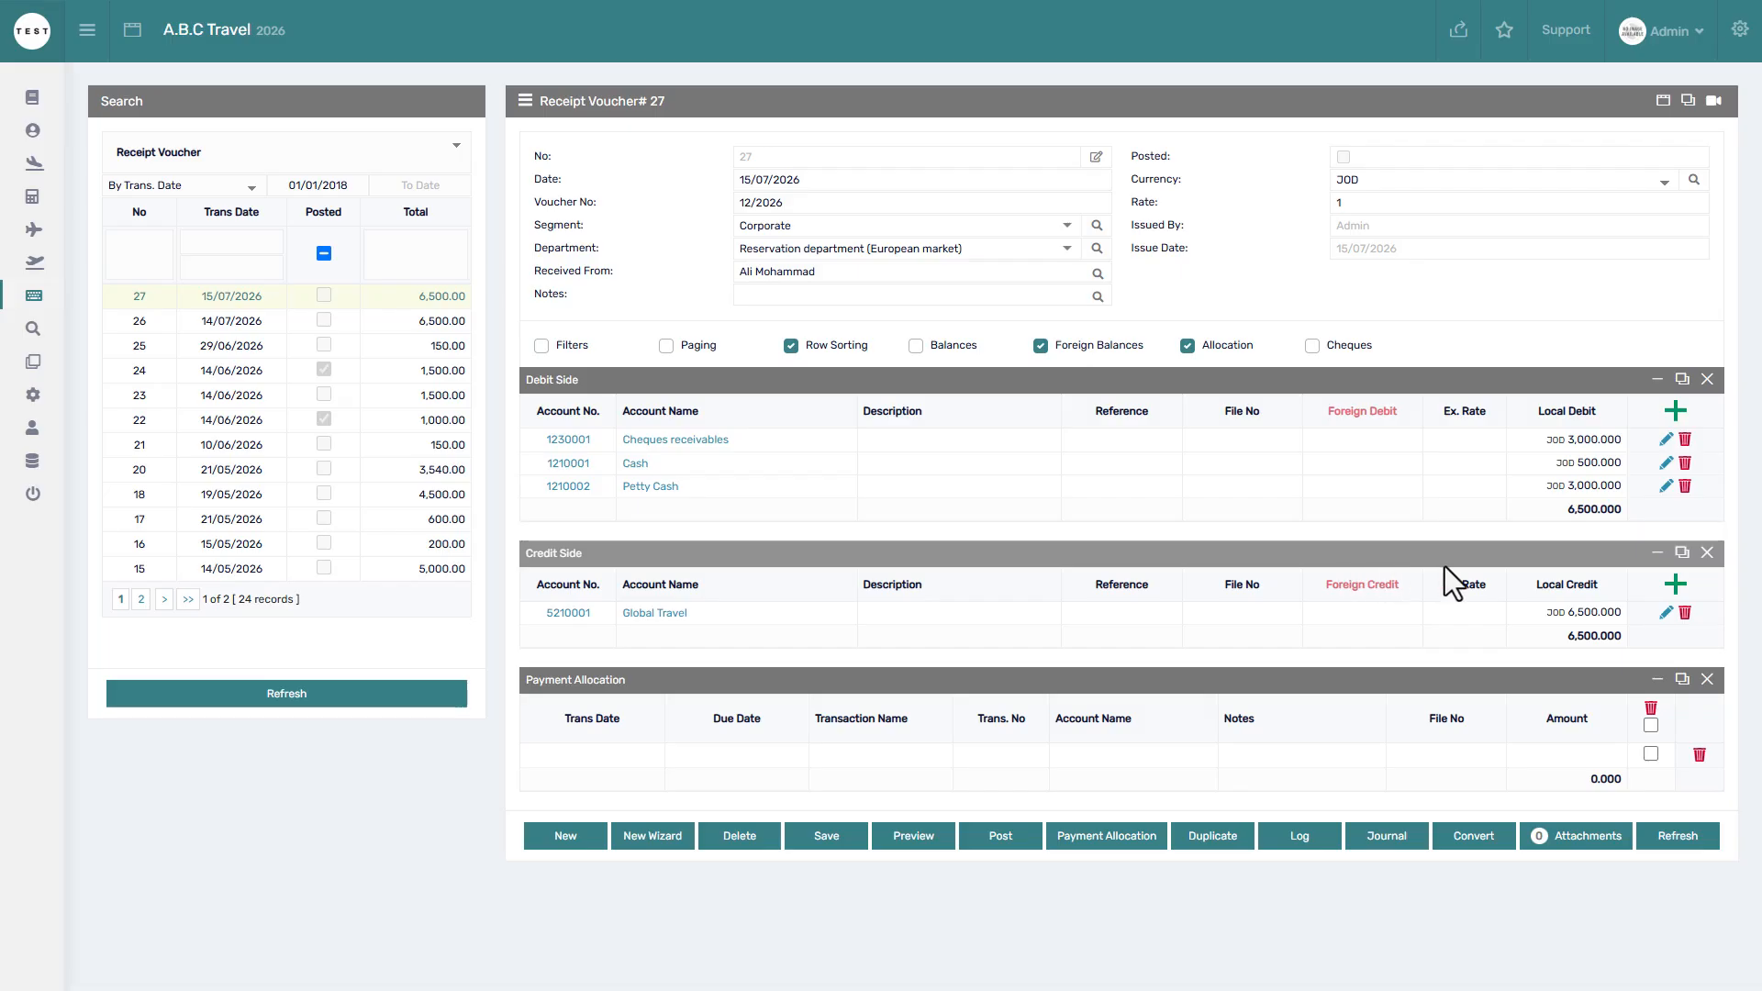
Start a new receipt voucher debiting Housing Bank (USD) USD 1,000.000 at rate 0.708.
click(591, 836)
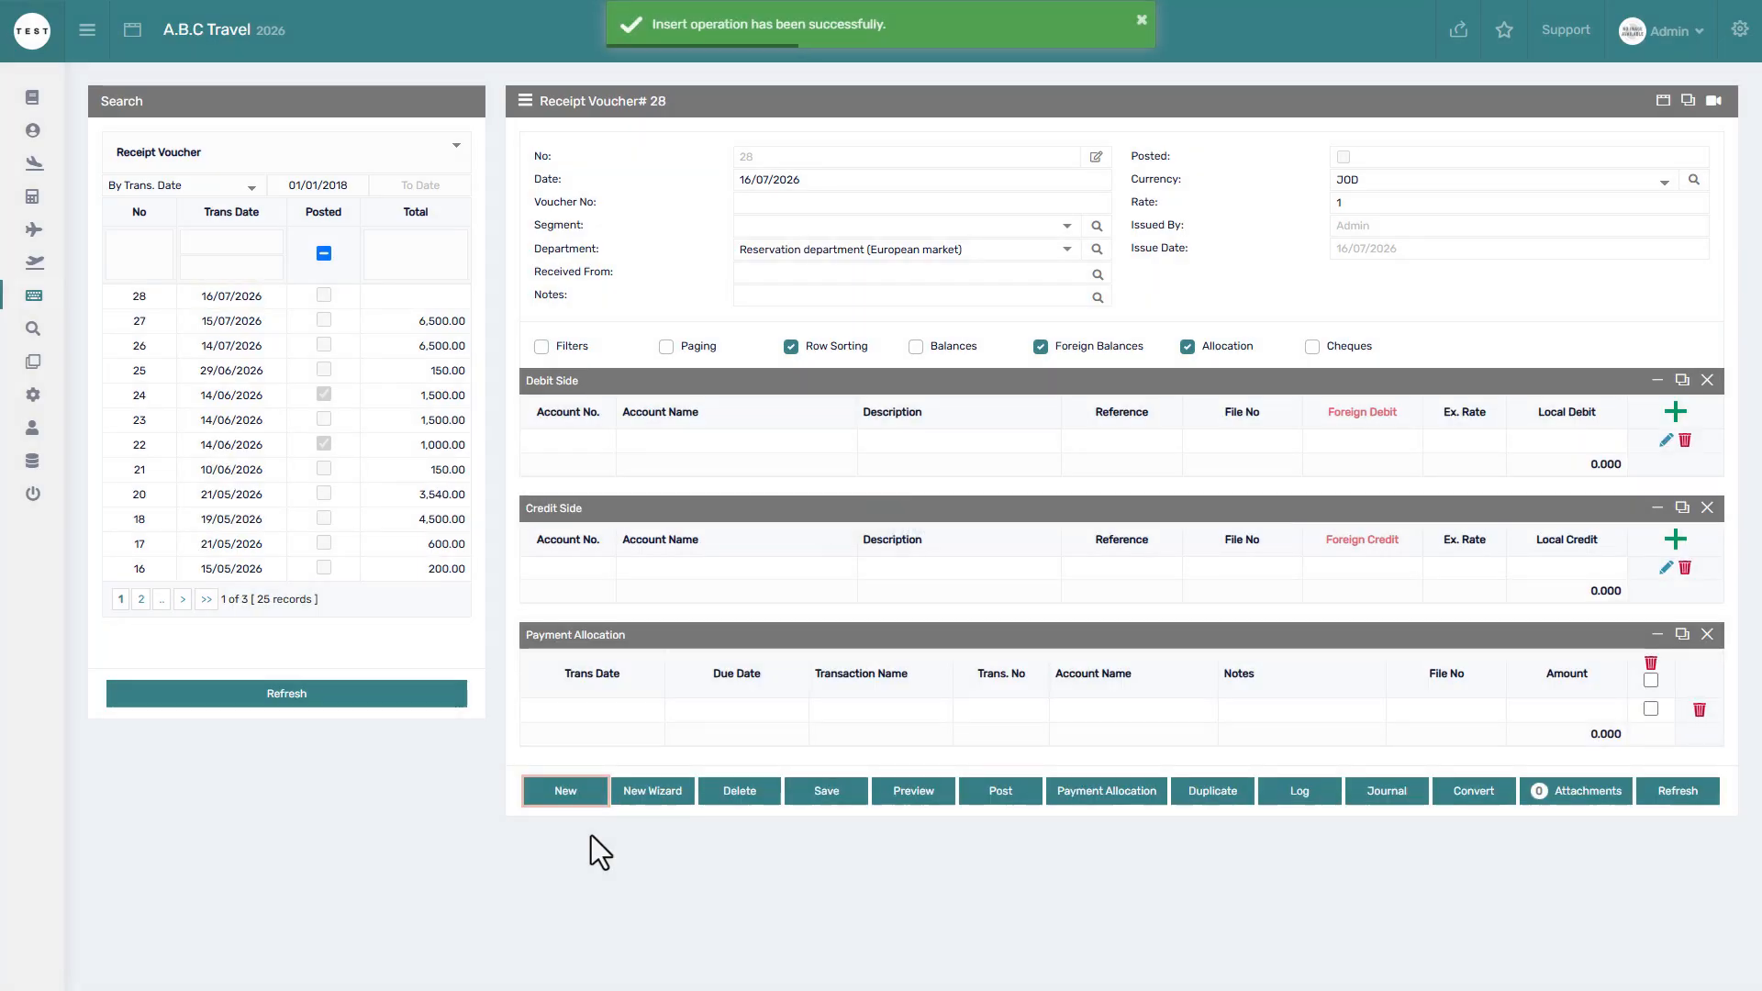
click(1683, 409)
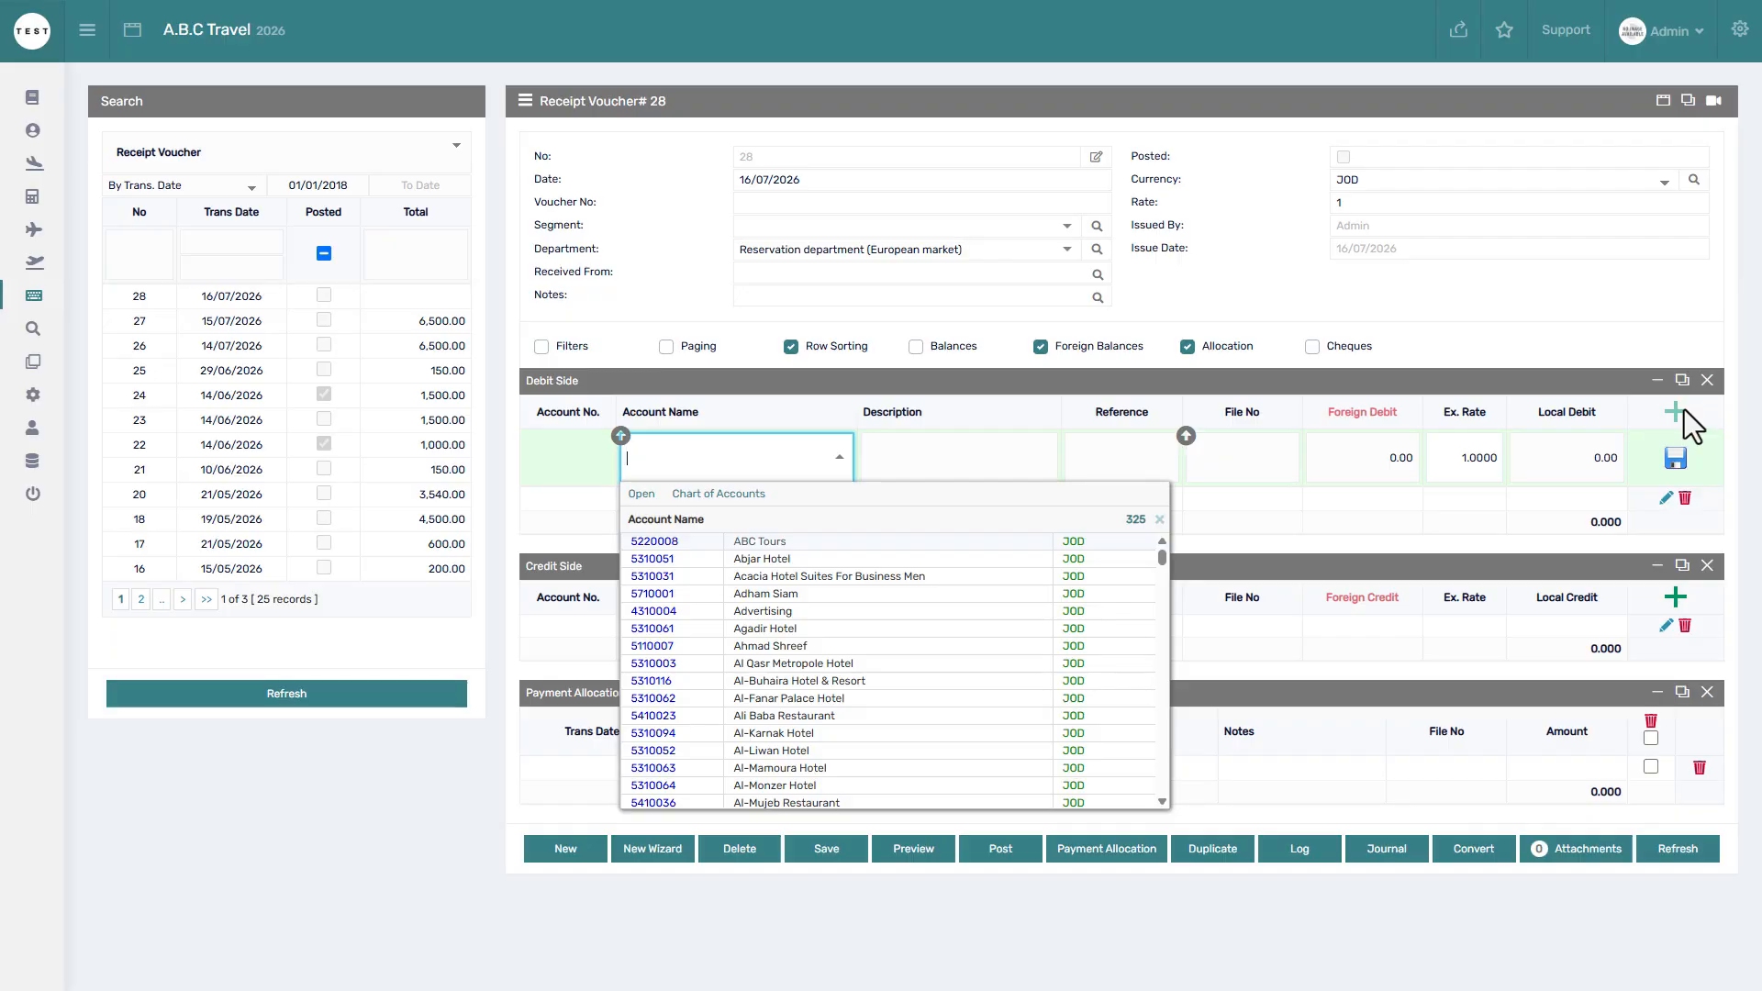
text(bank)
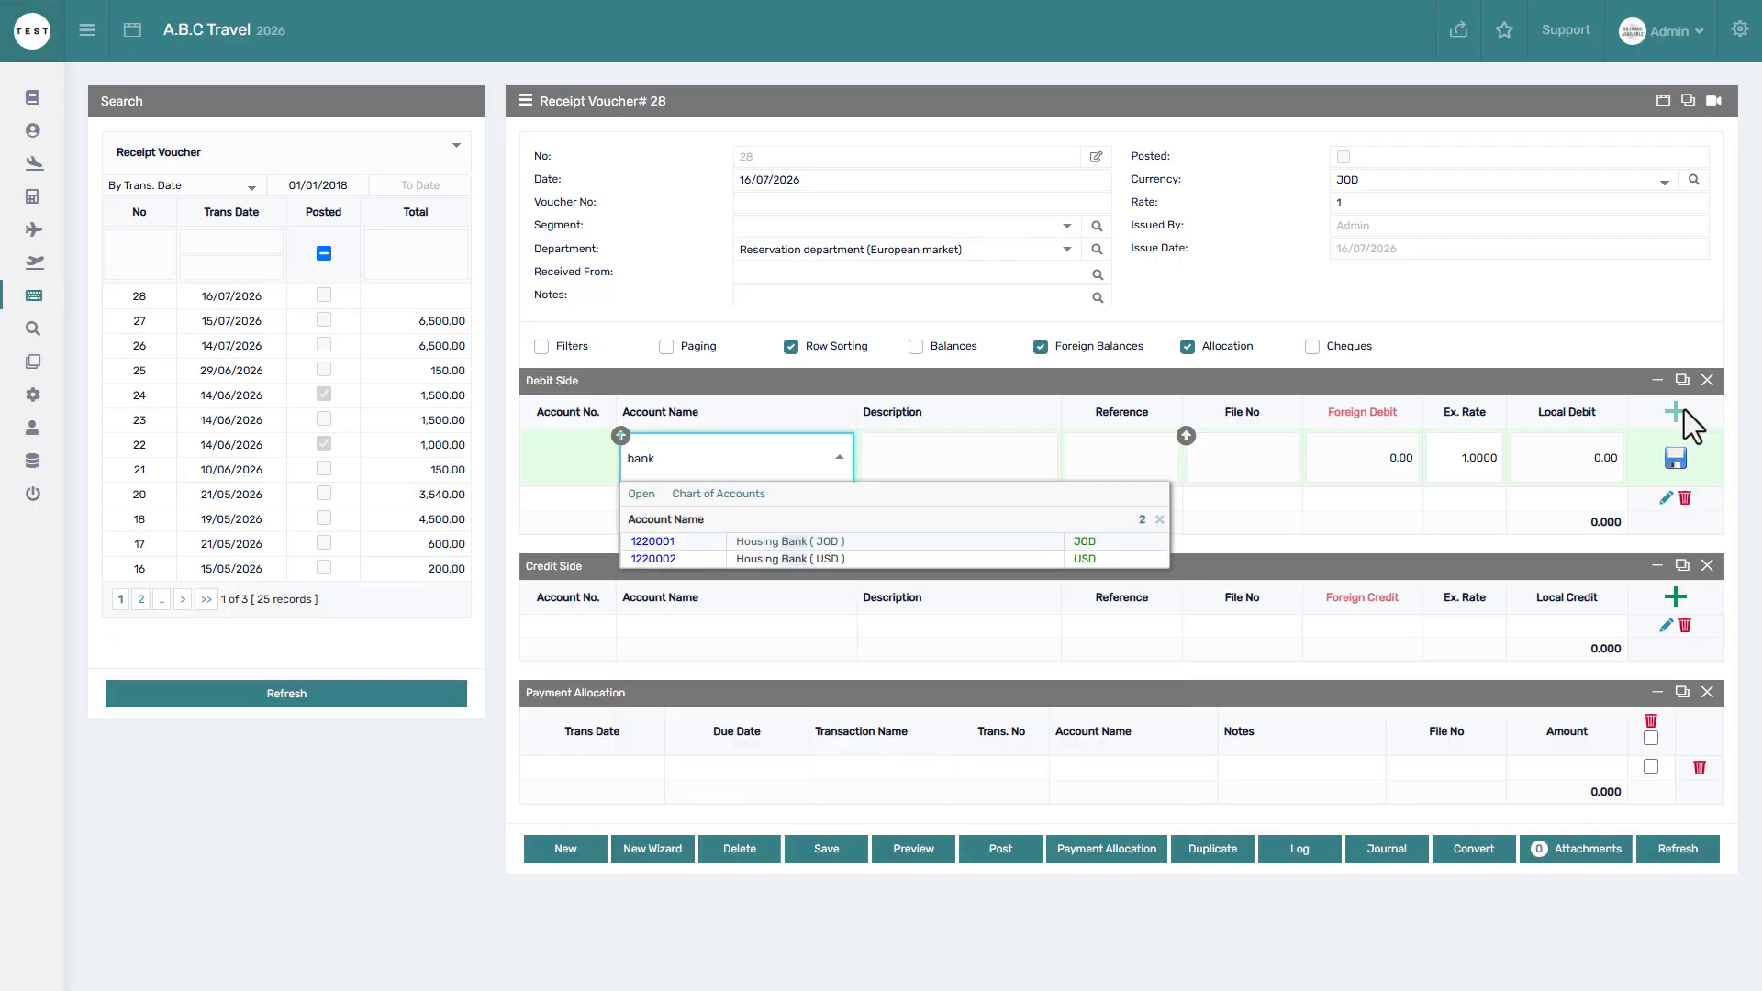
click(911, 565)
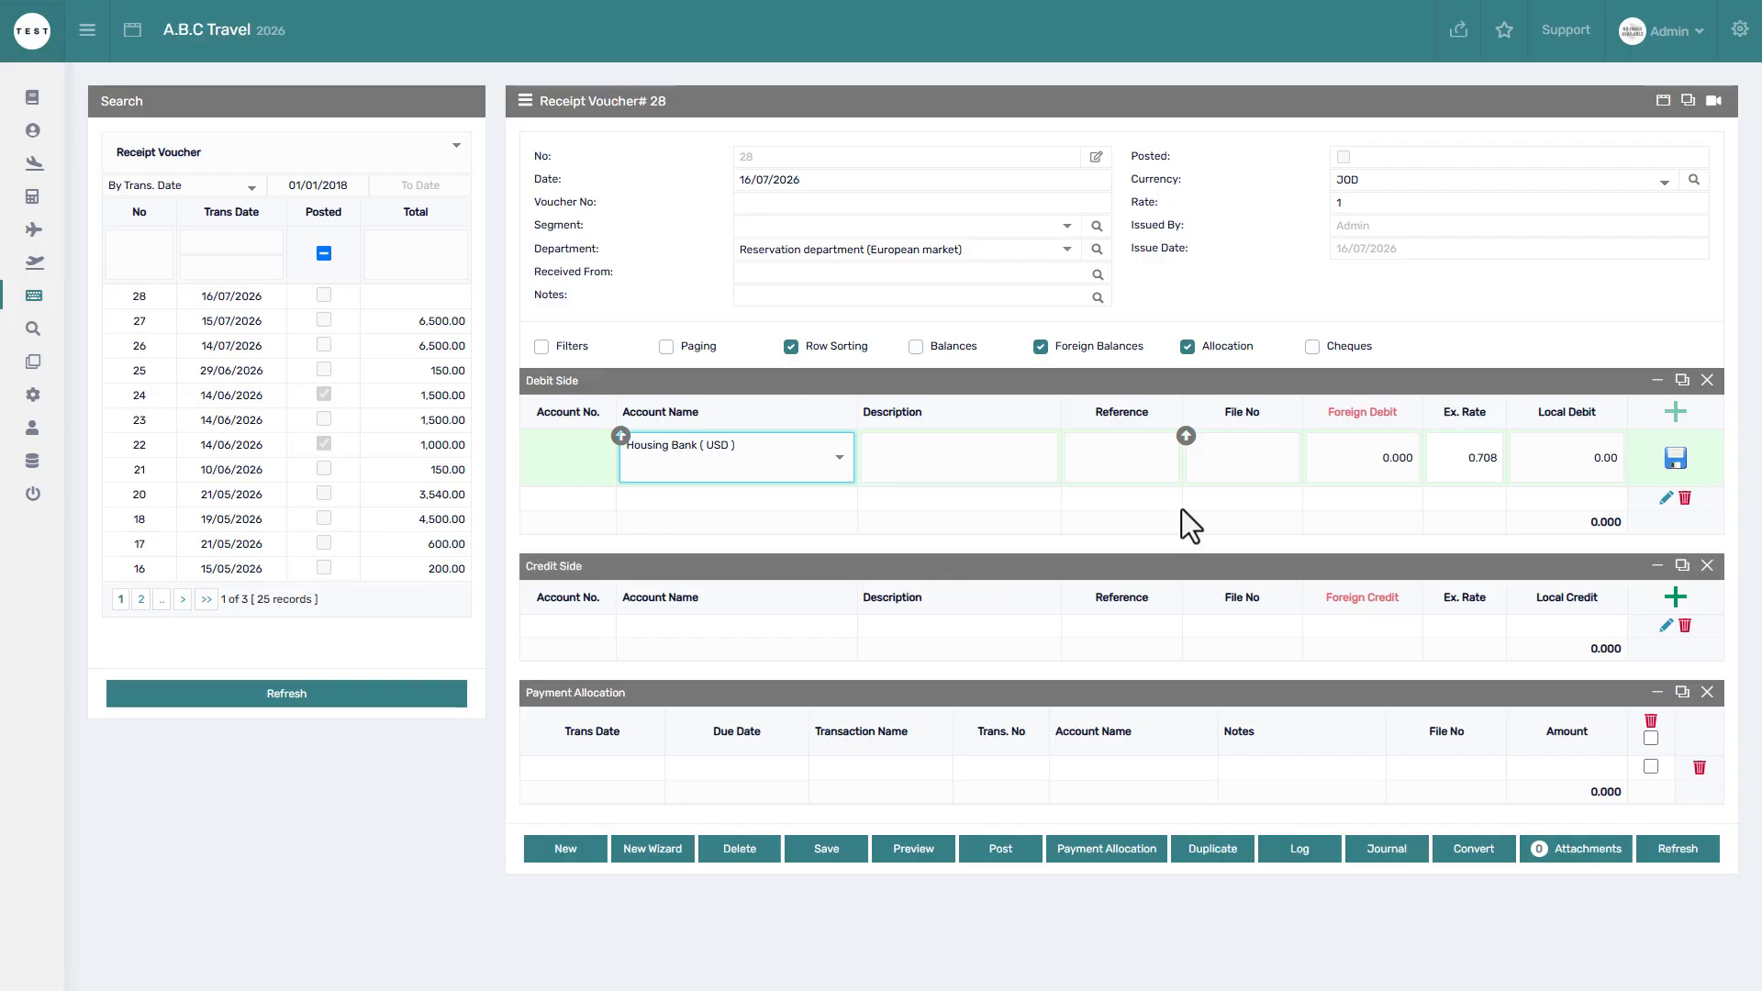
click(1489, 455)
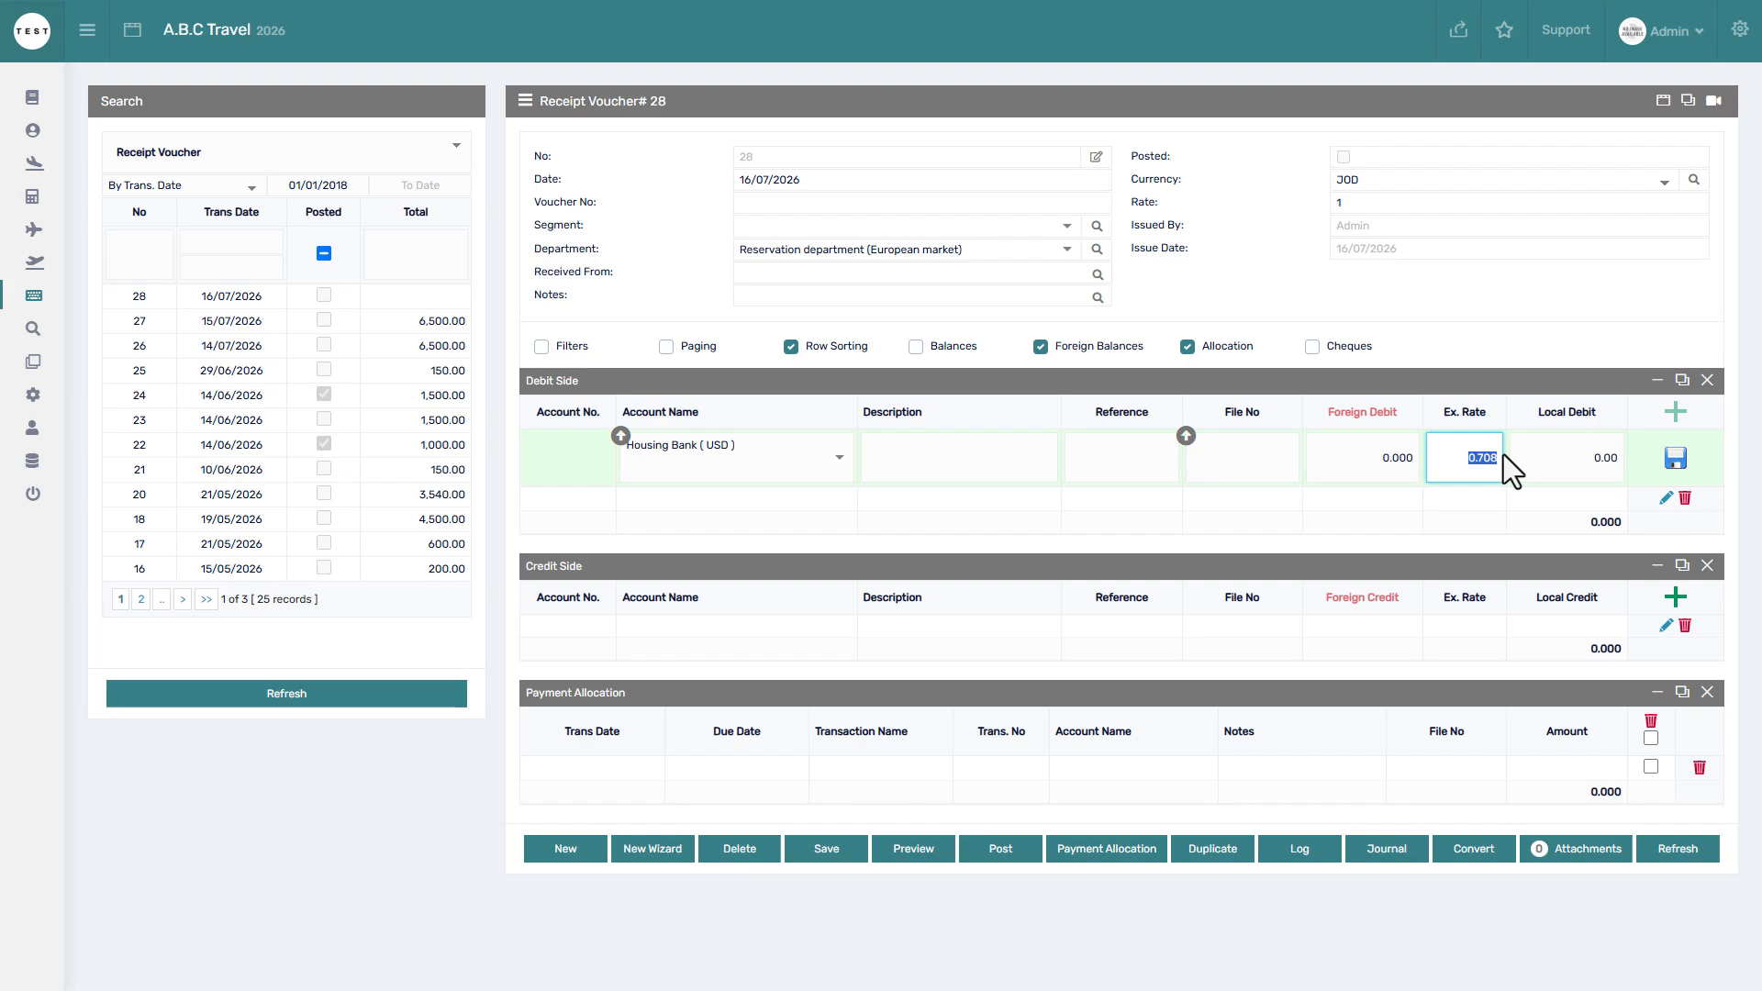
click(1392, 459)
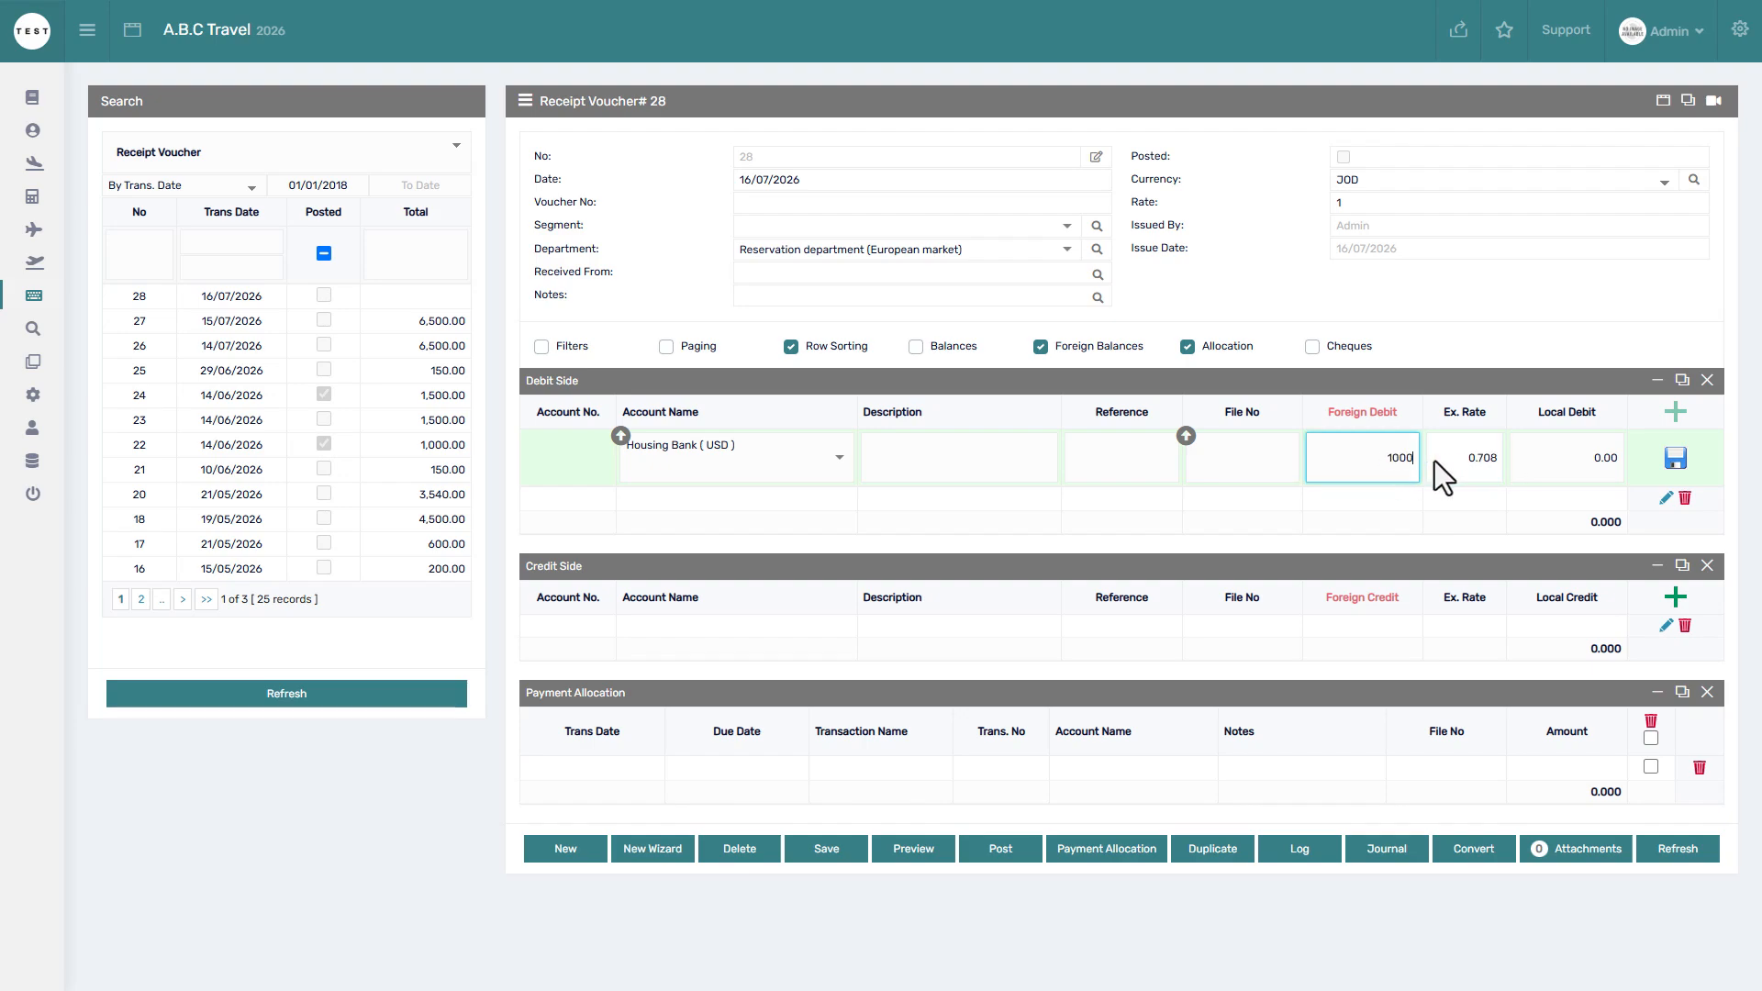
click(1582, 456)
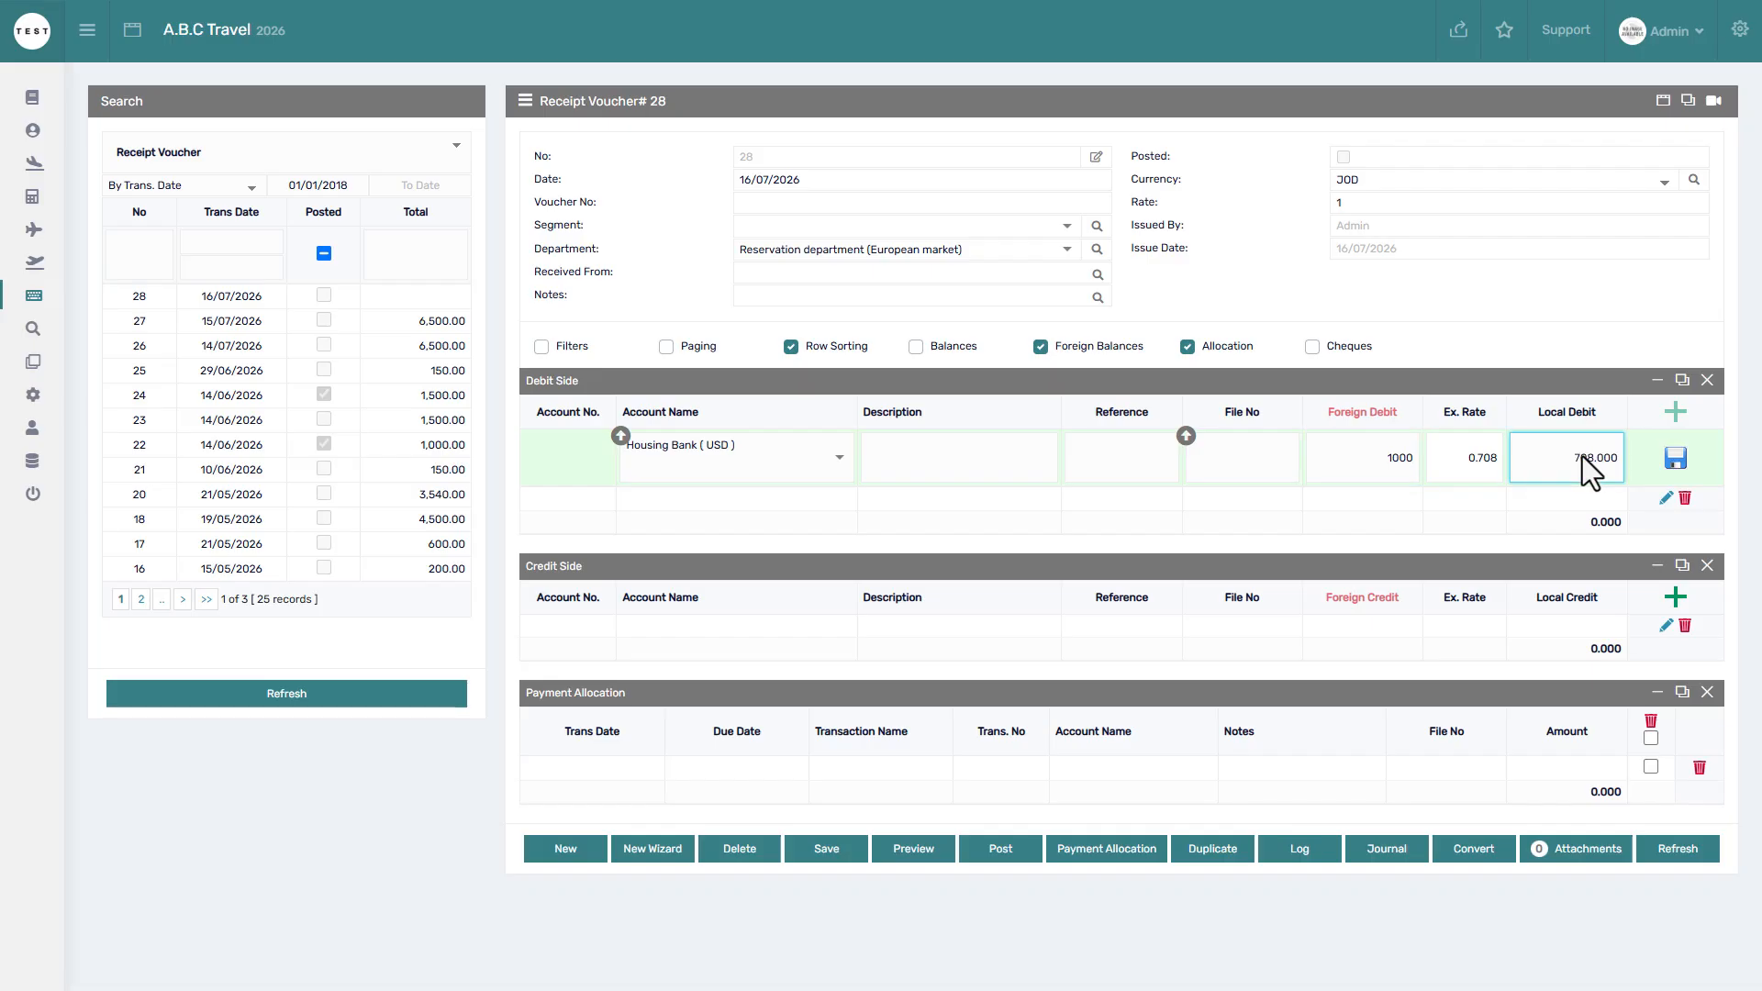
click(1673, 459)
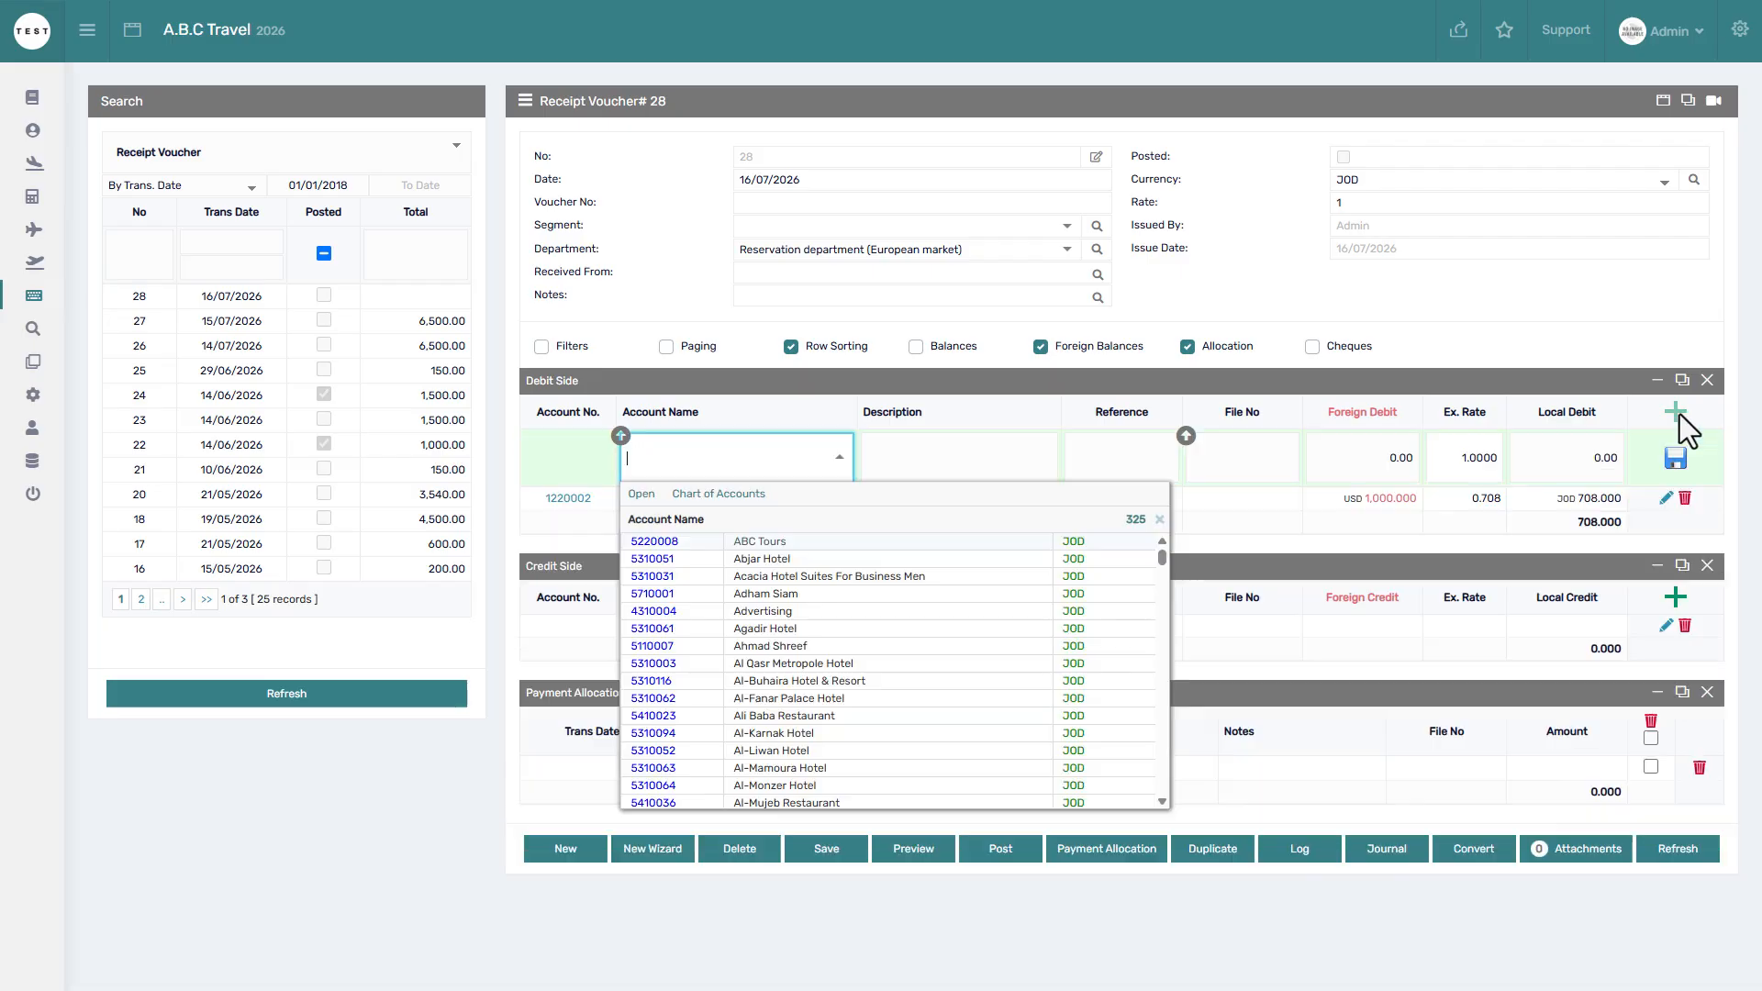
click(1679, 415)
Credit Global travel (USD) USD 1,000.000 at rate 0.708, JOD 708.000, and reload the voucher.
click(1675, 540)
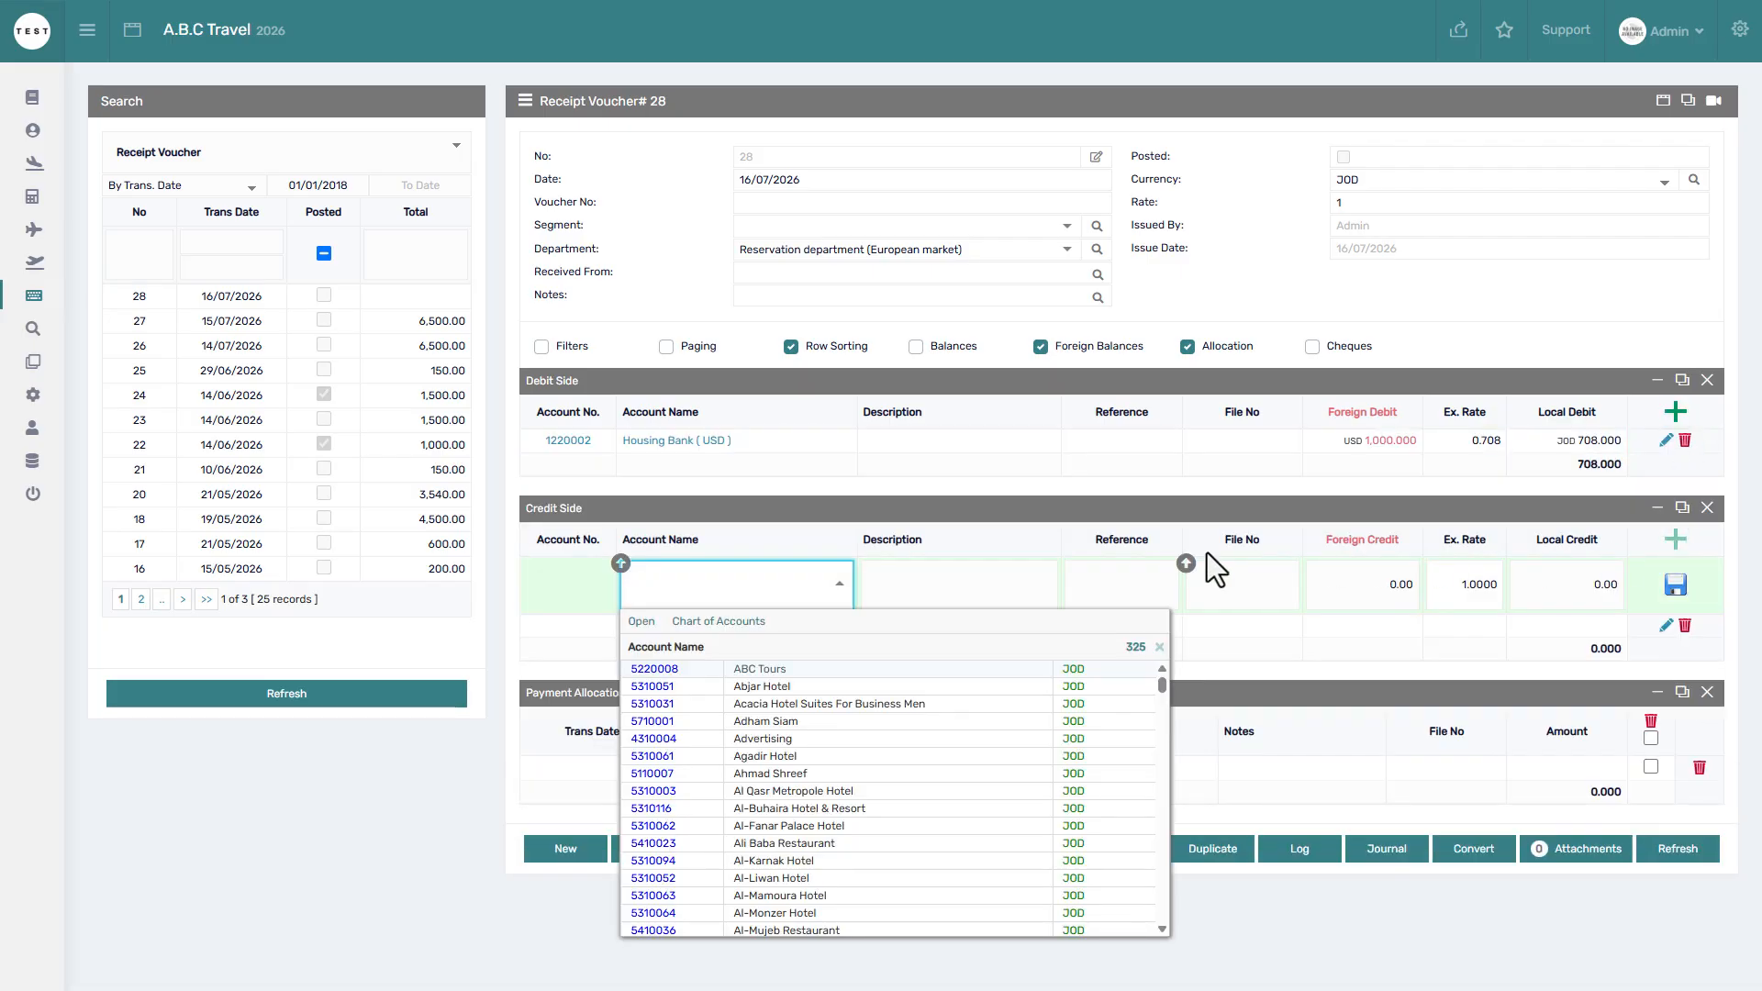
text(globa)
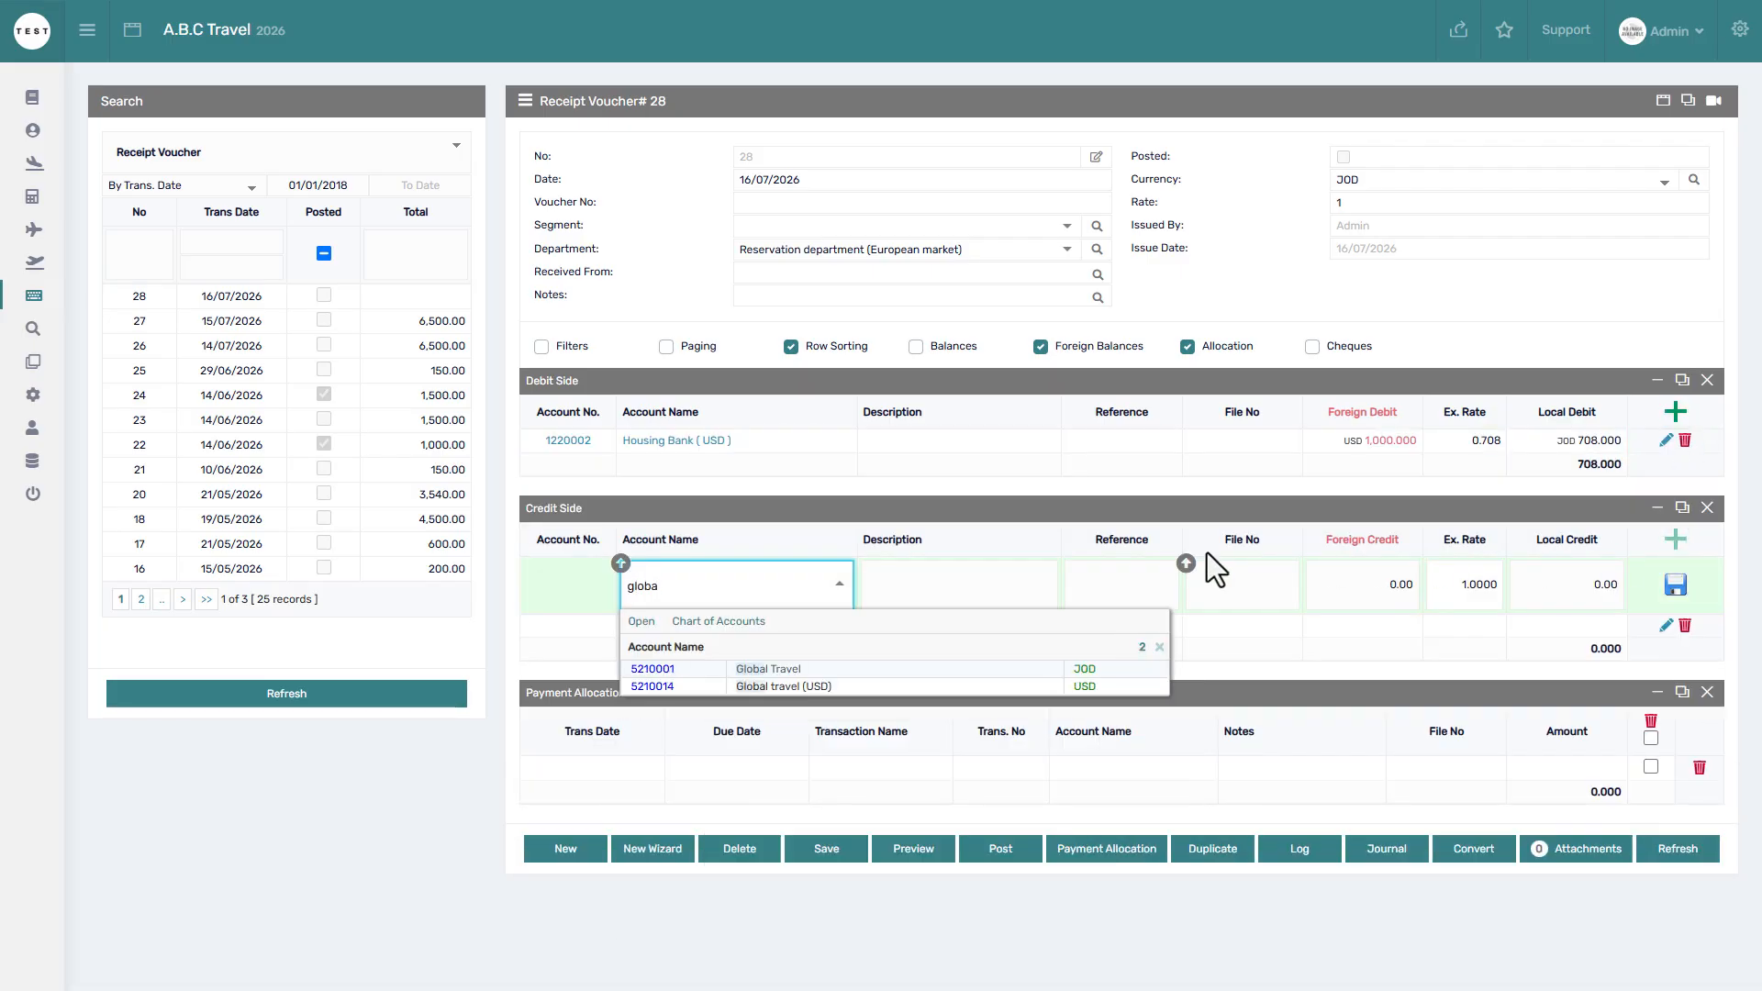
click(856, 685)
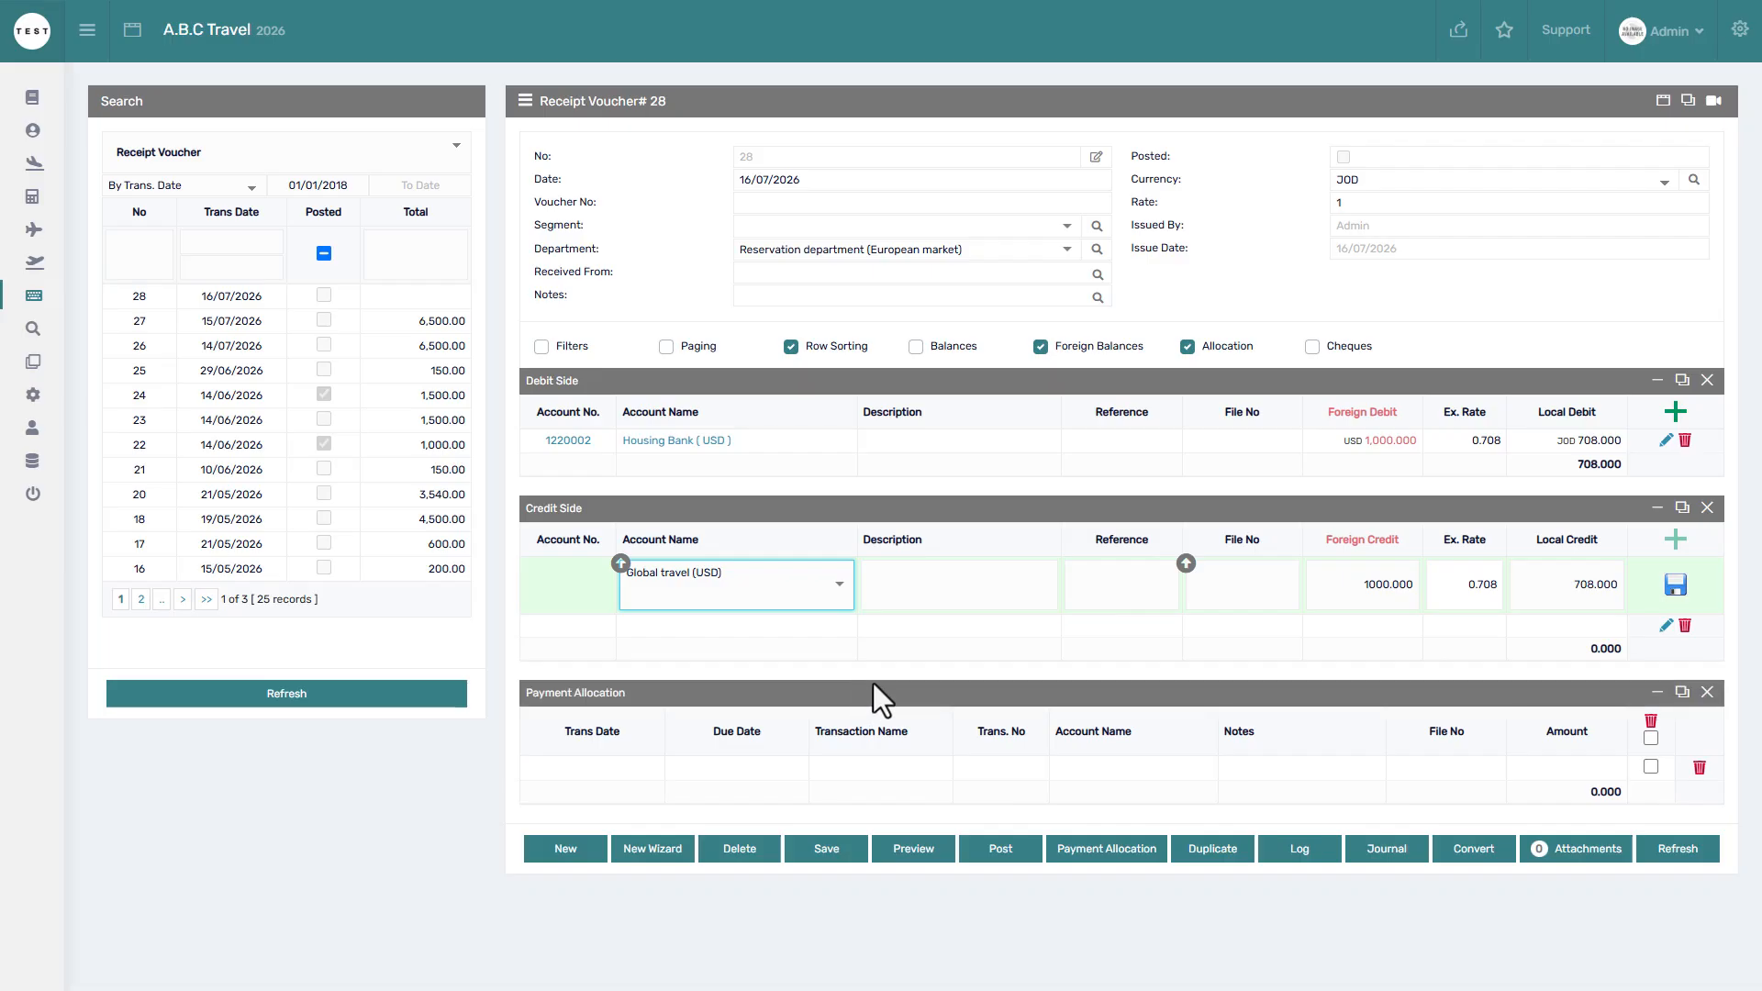
click(1441, 606)
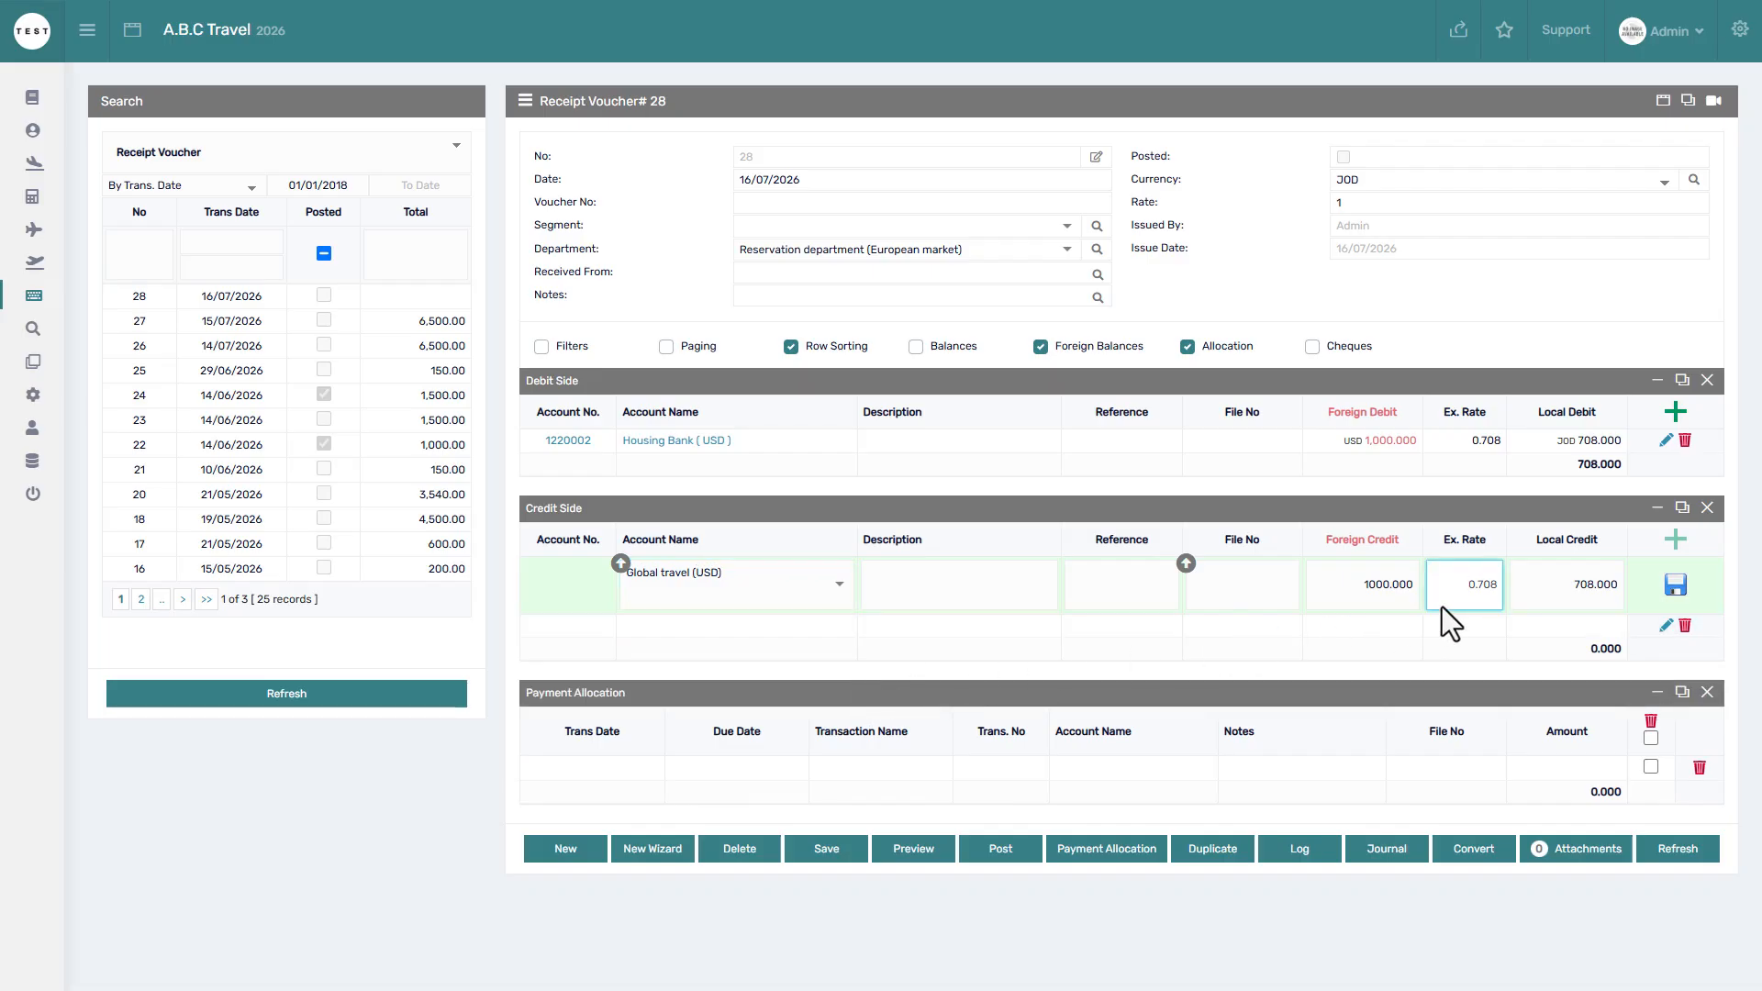
click(1544, 598)
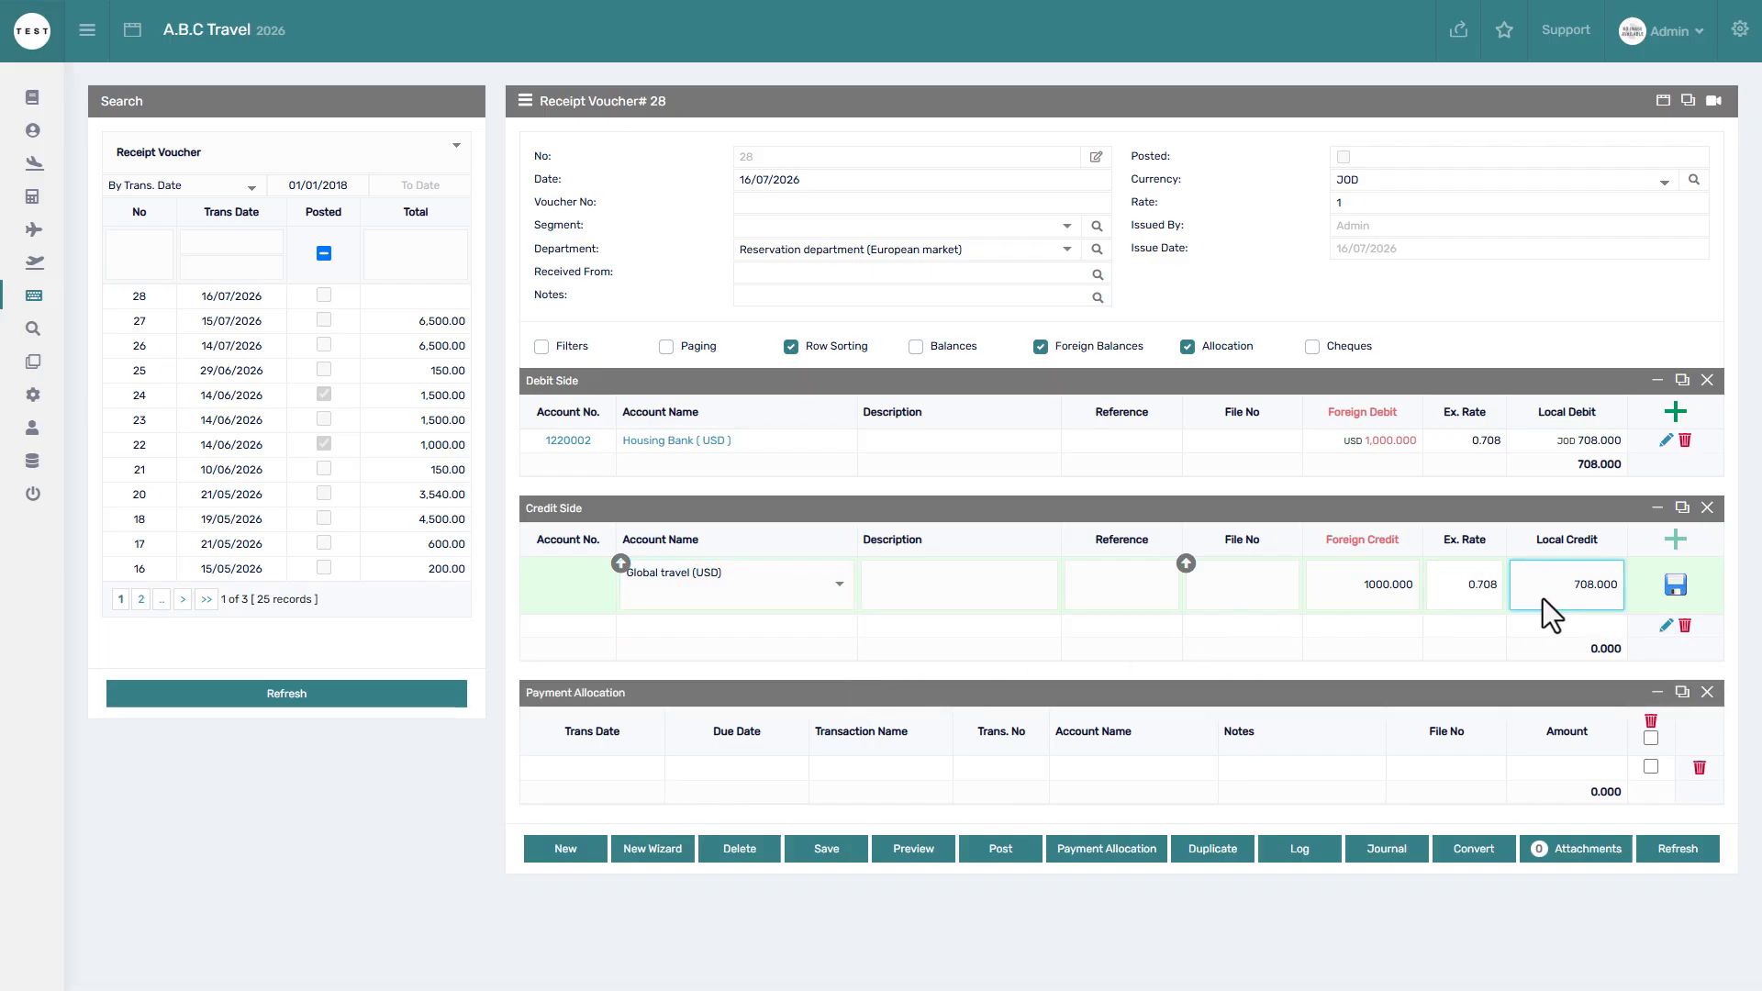
click(1672, 585)
click(1677, 542)
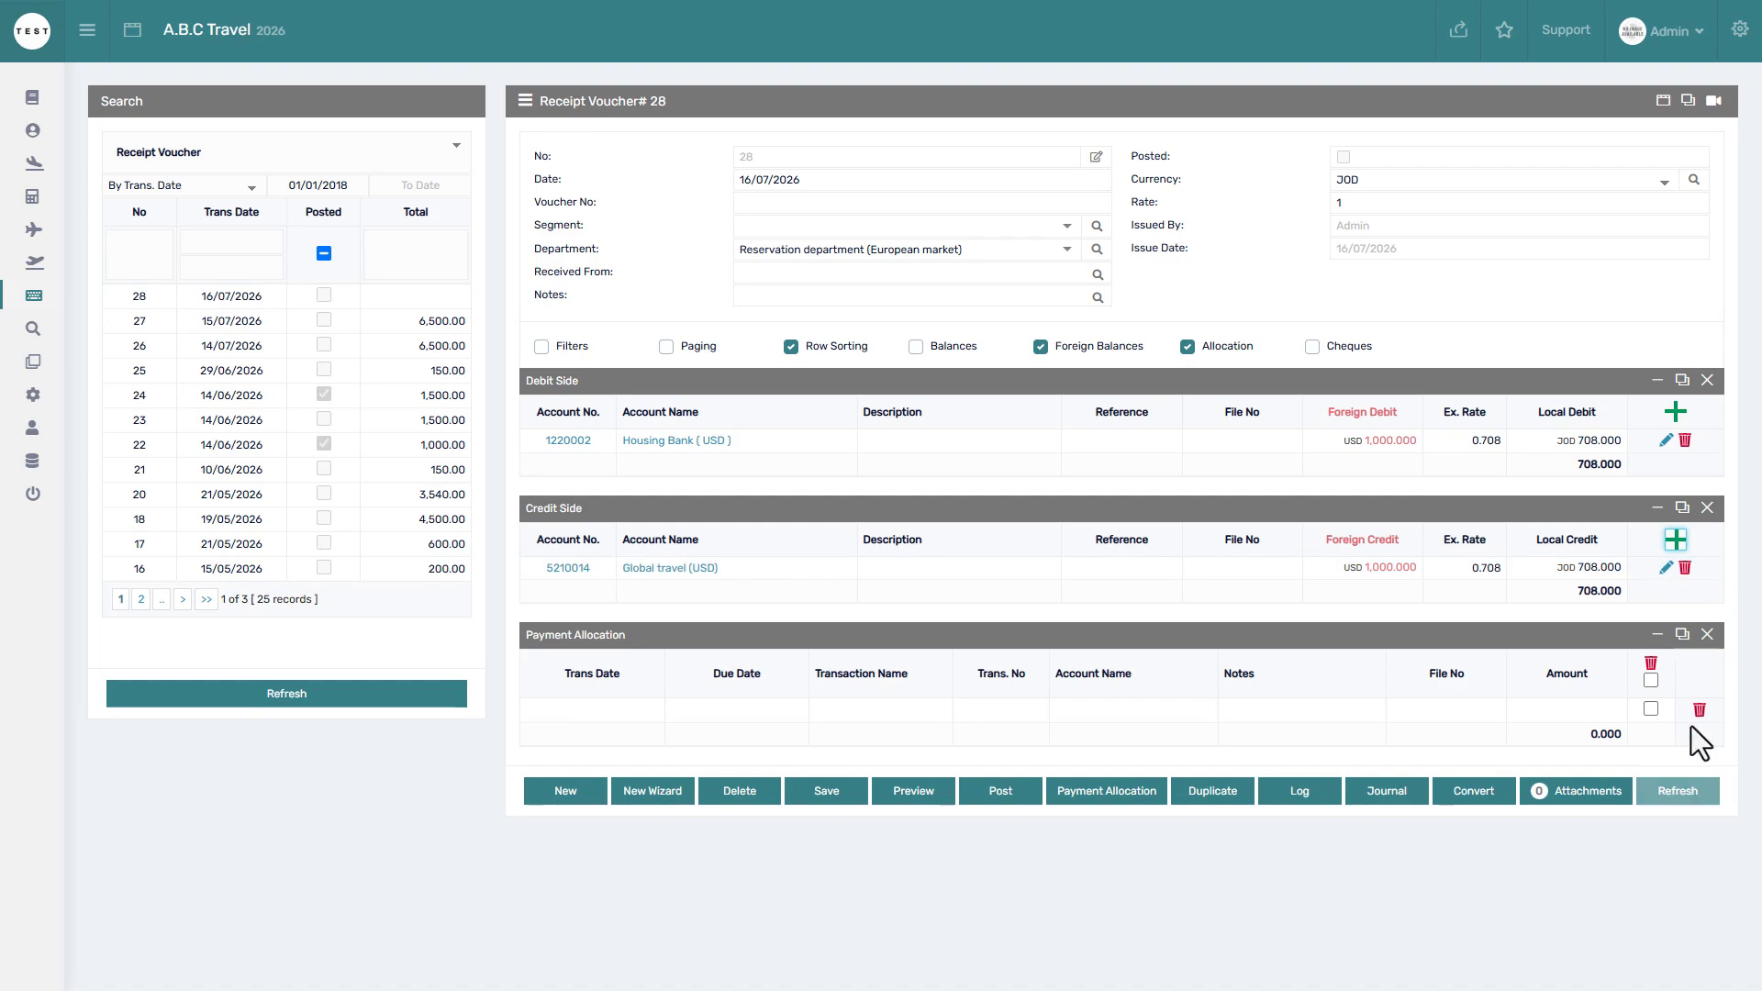
click(1683, 790)
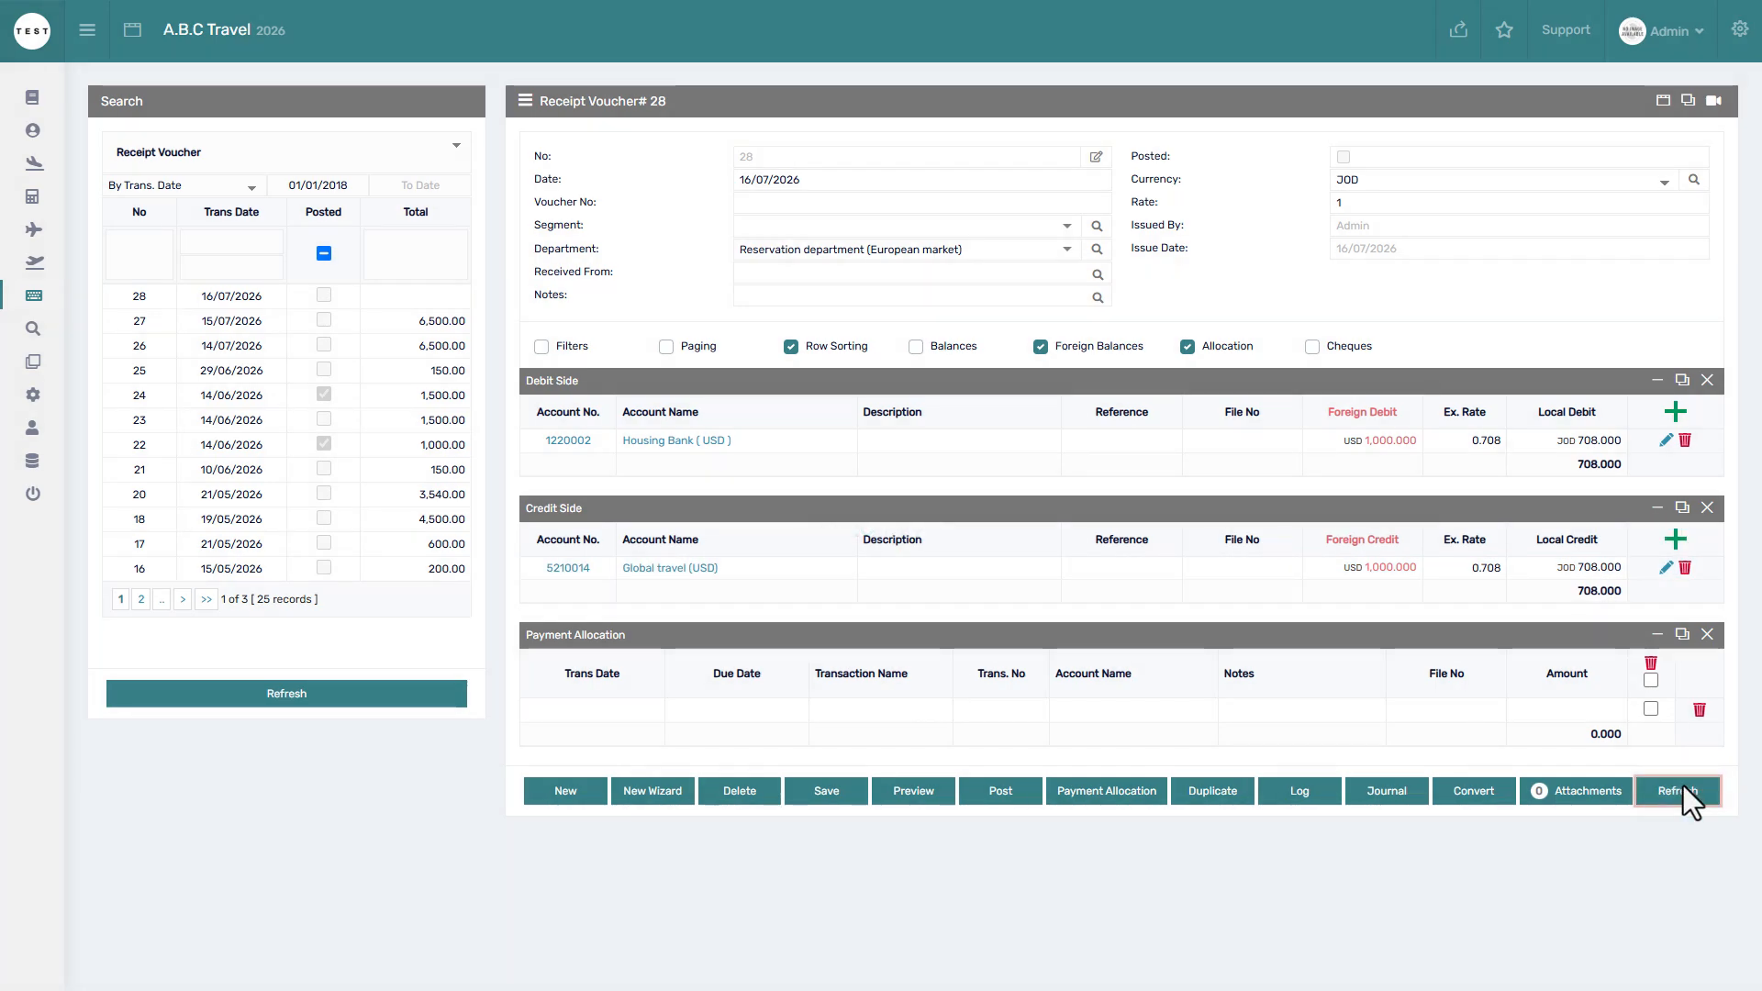
Reopen receipt voucher 26 and display its cheques, showing cheque 213213 for 6,500.000.
click(1190, 349)
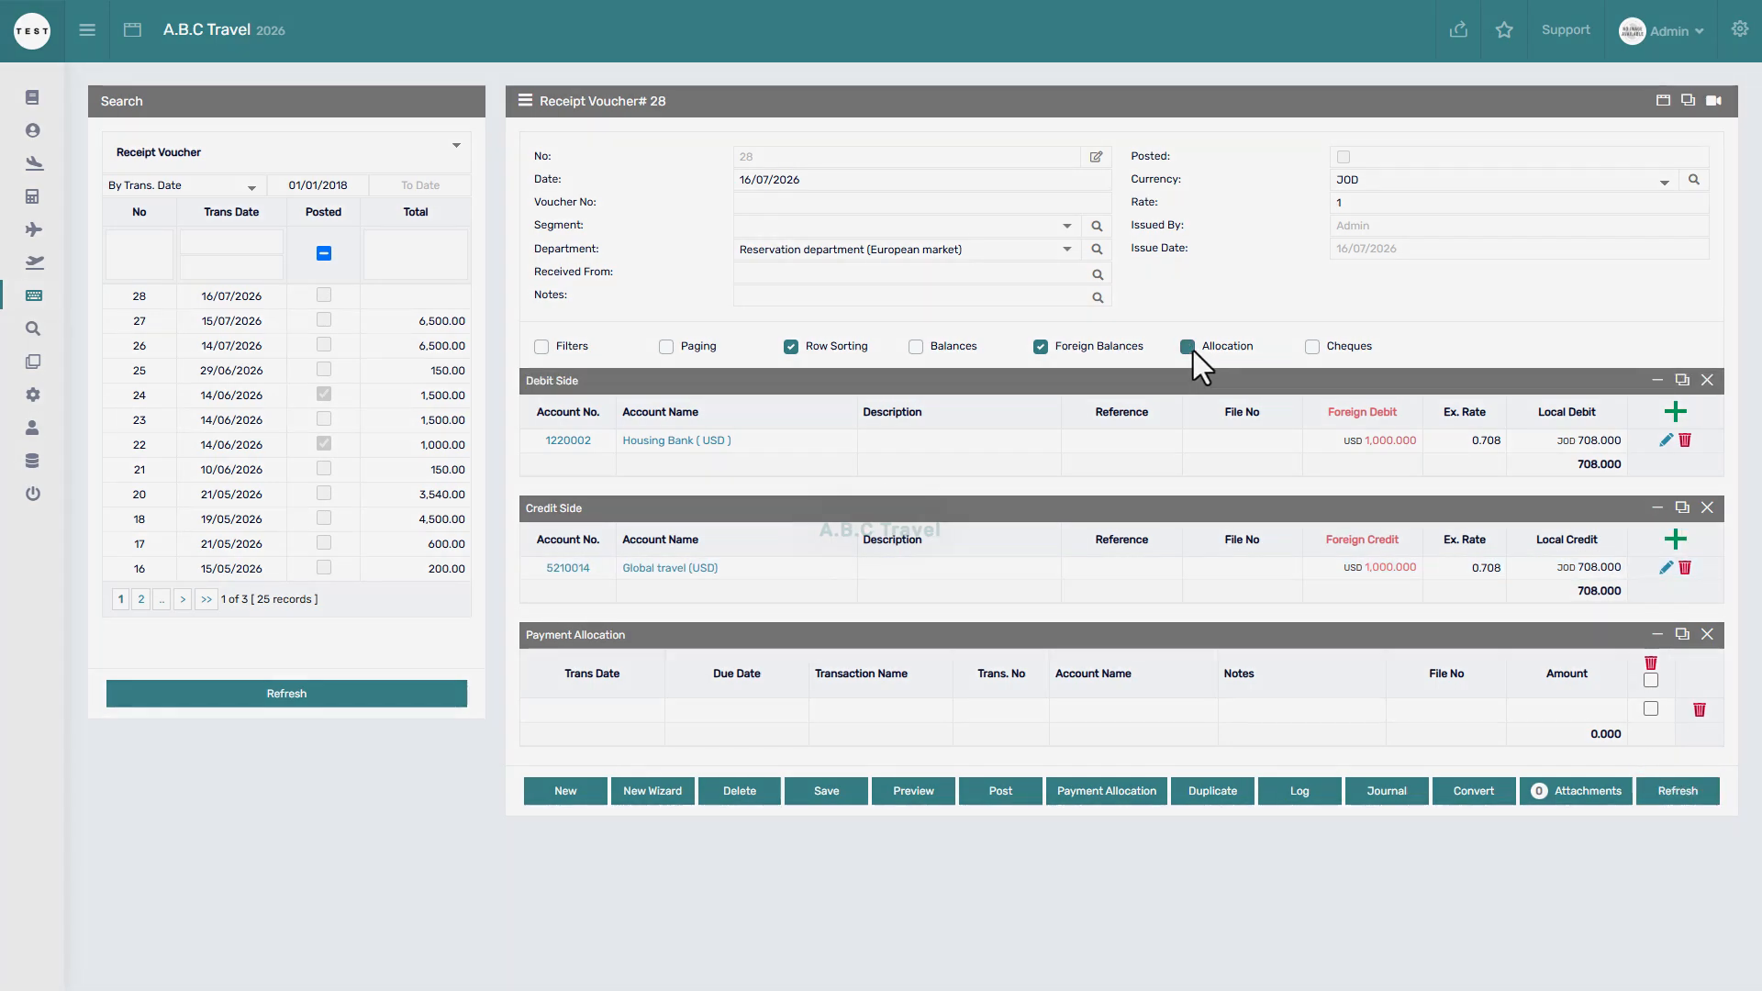
click(1190, 348)
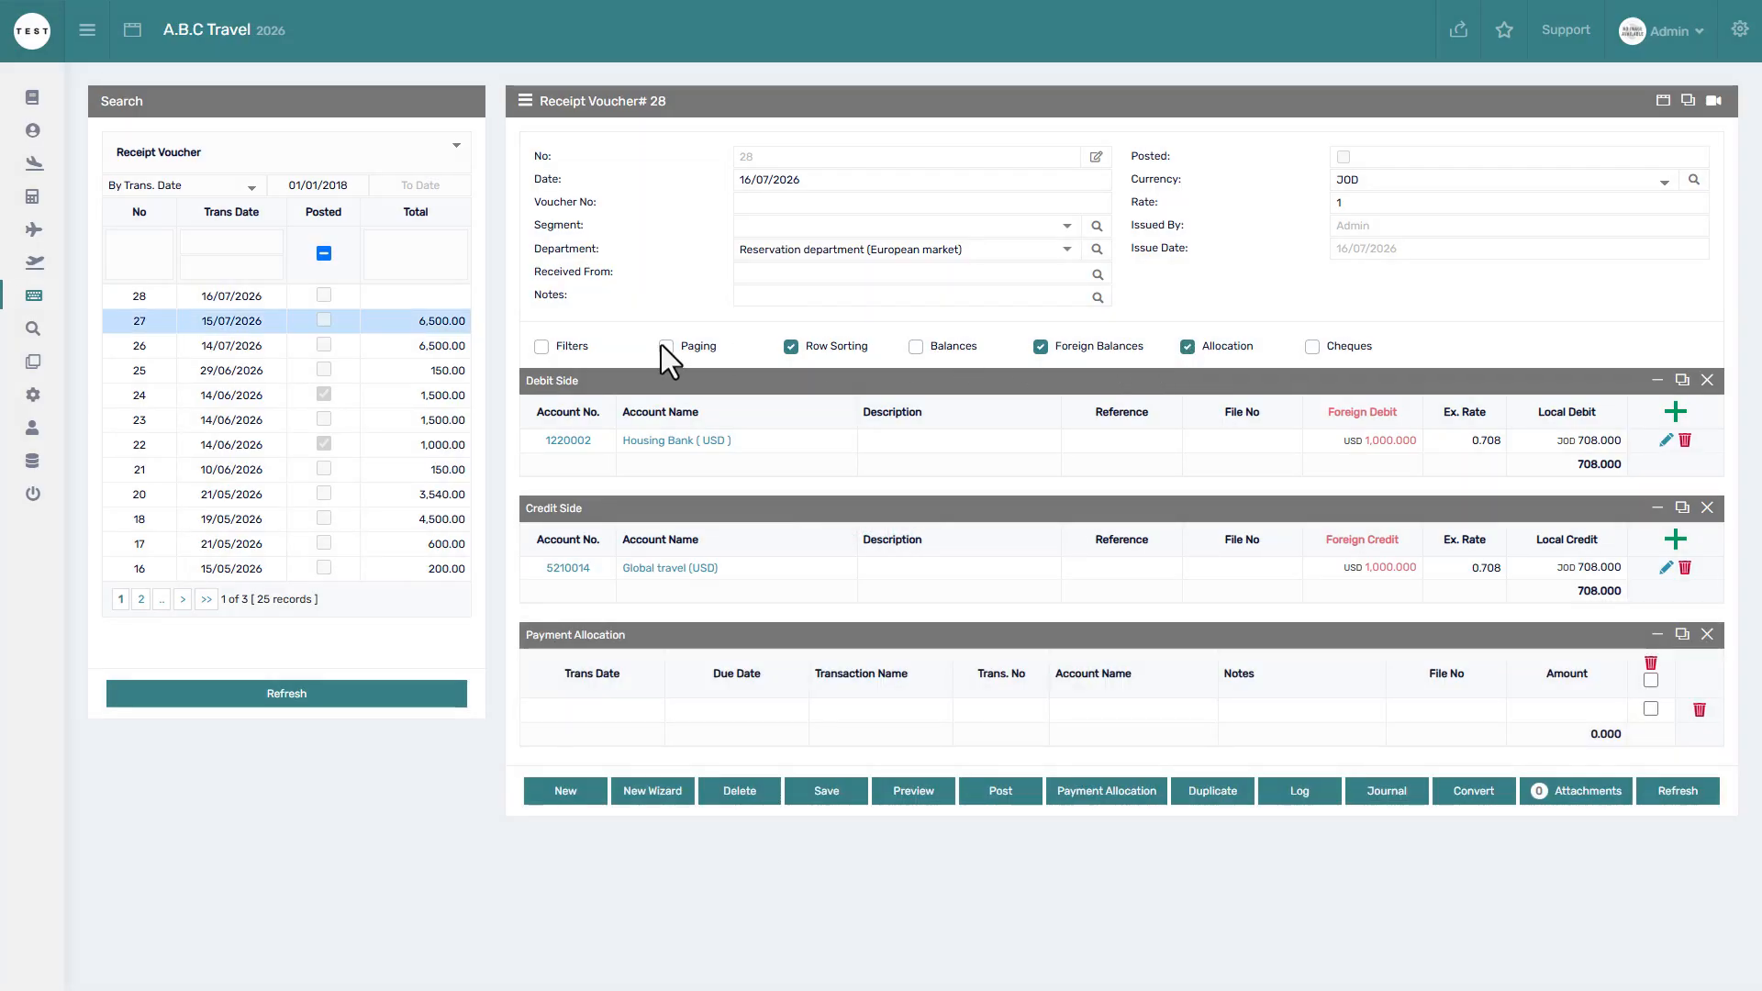
click(369, 344)
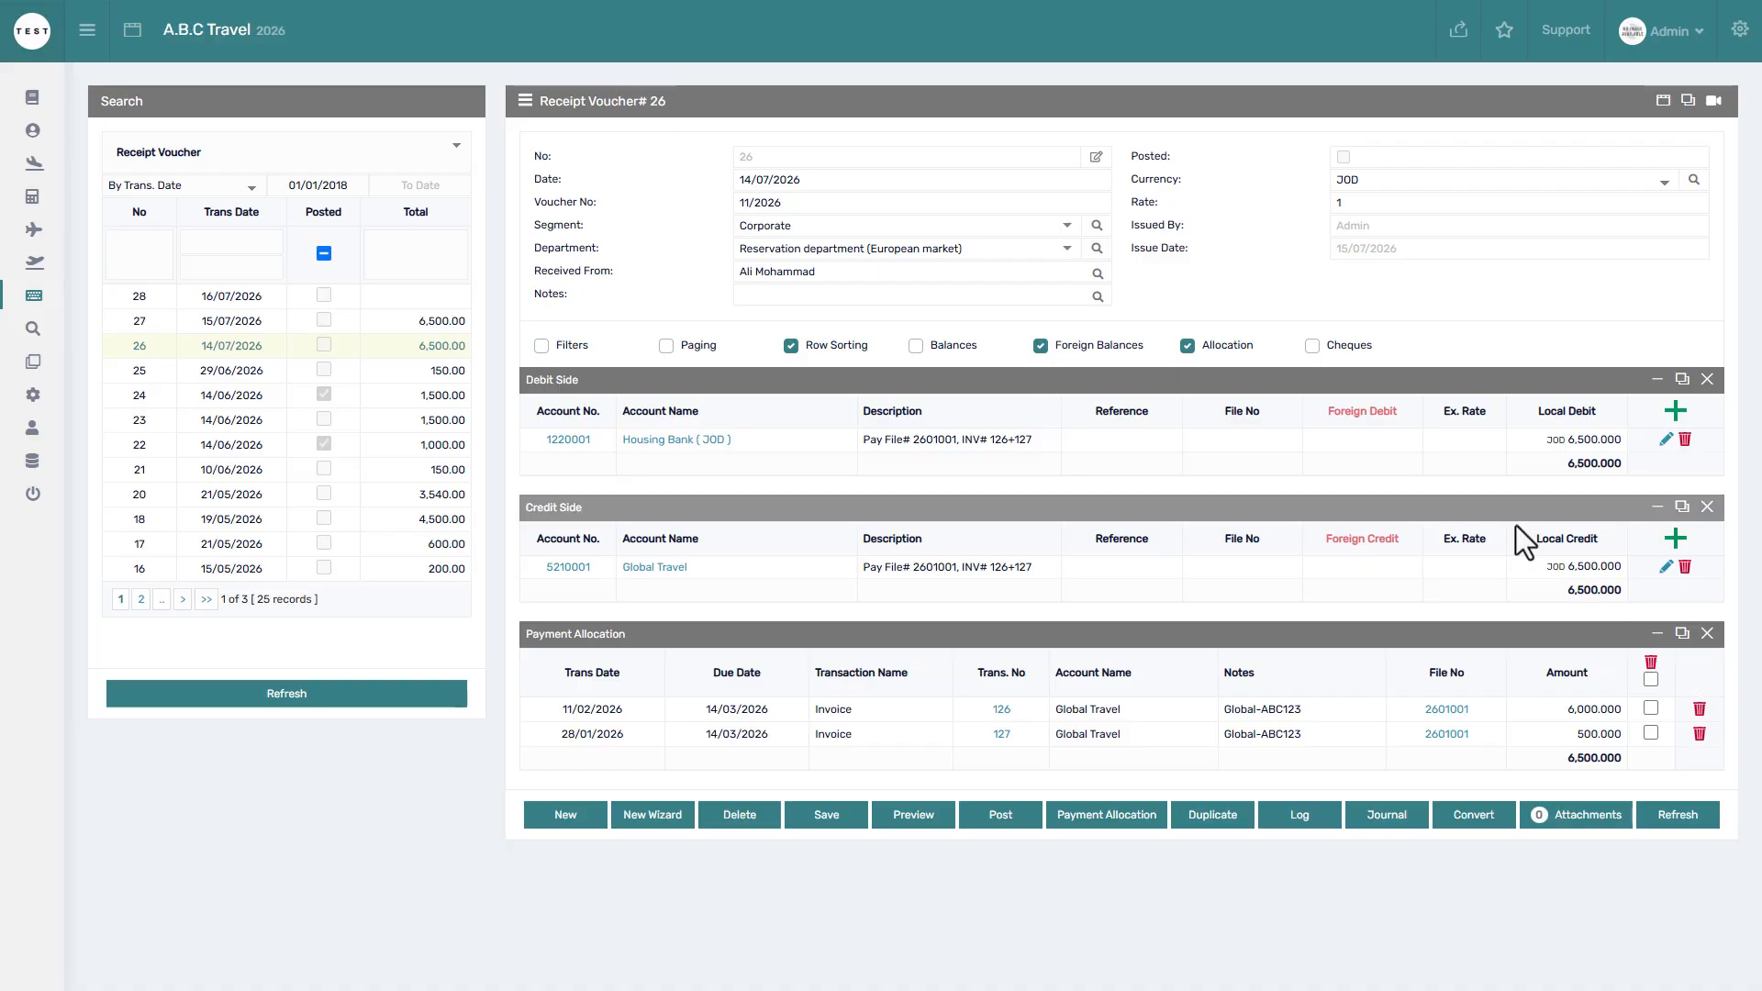
click(1311, 346)
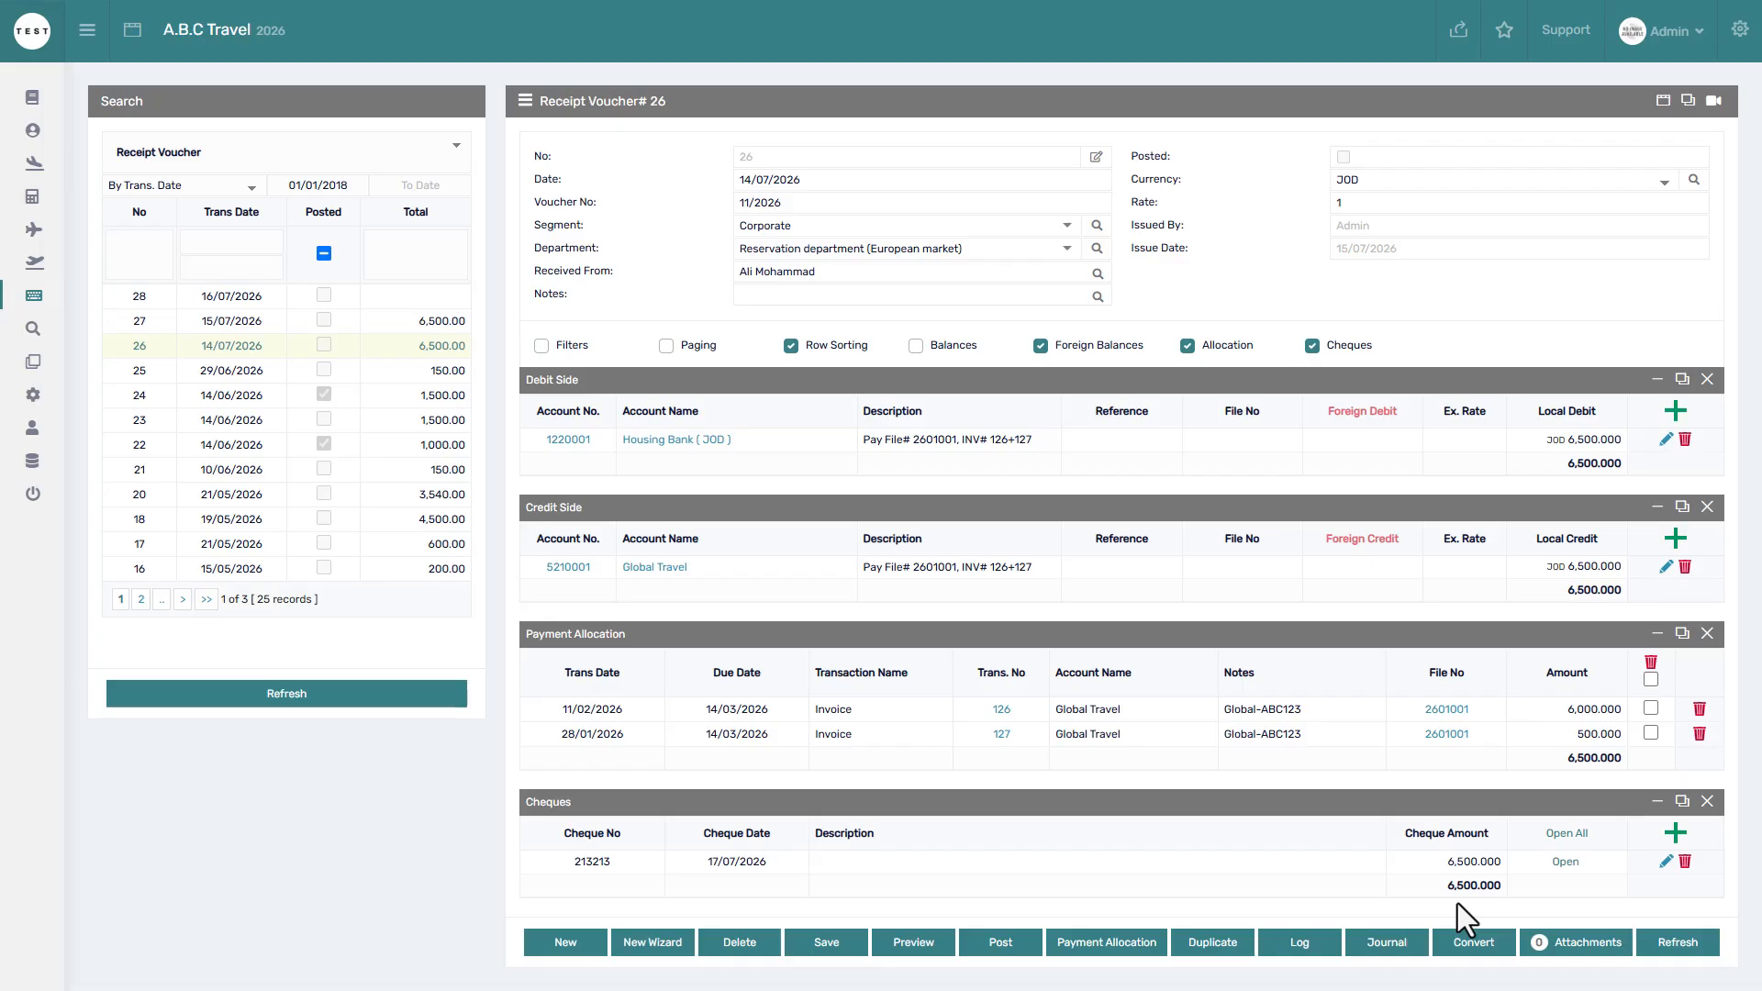
Switch voucher 26's 6,500.000 debit line to Cheques receivables (1230001).
click(1666, 440)
text(ch)
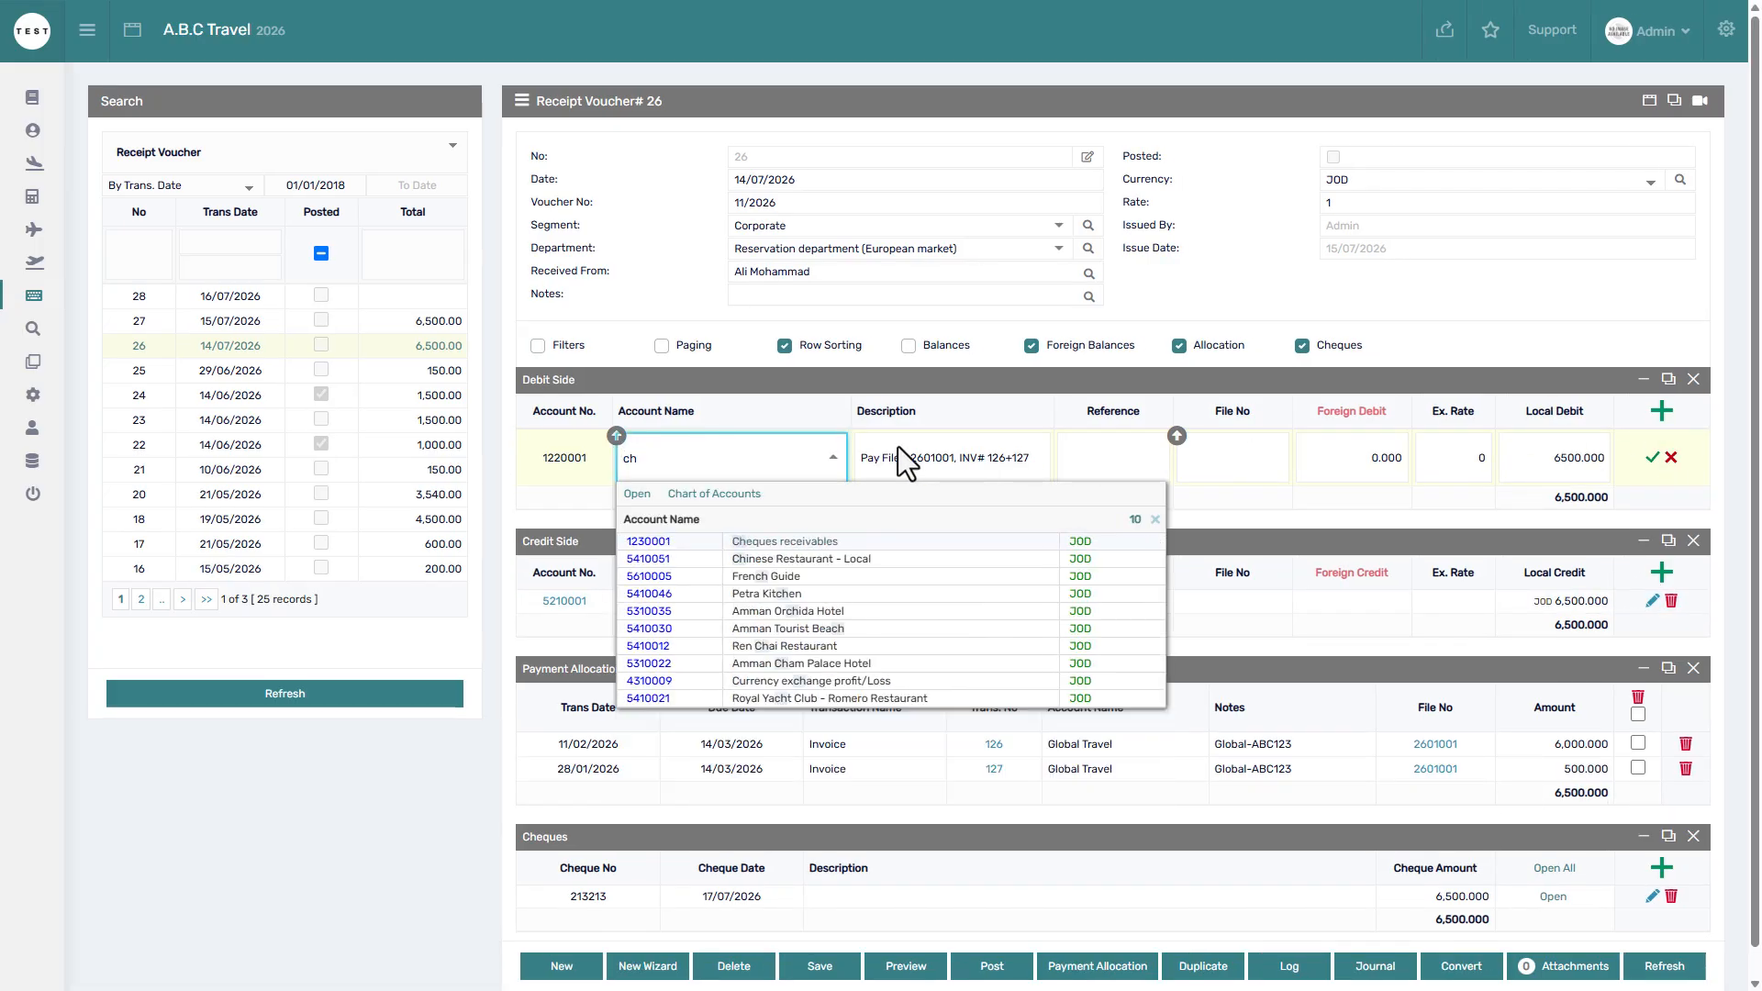
click(792, 540)
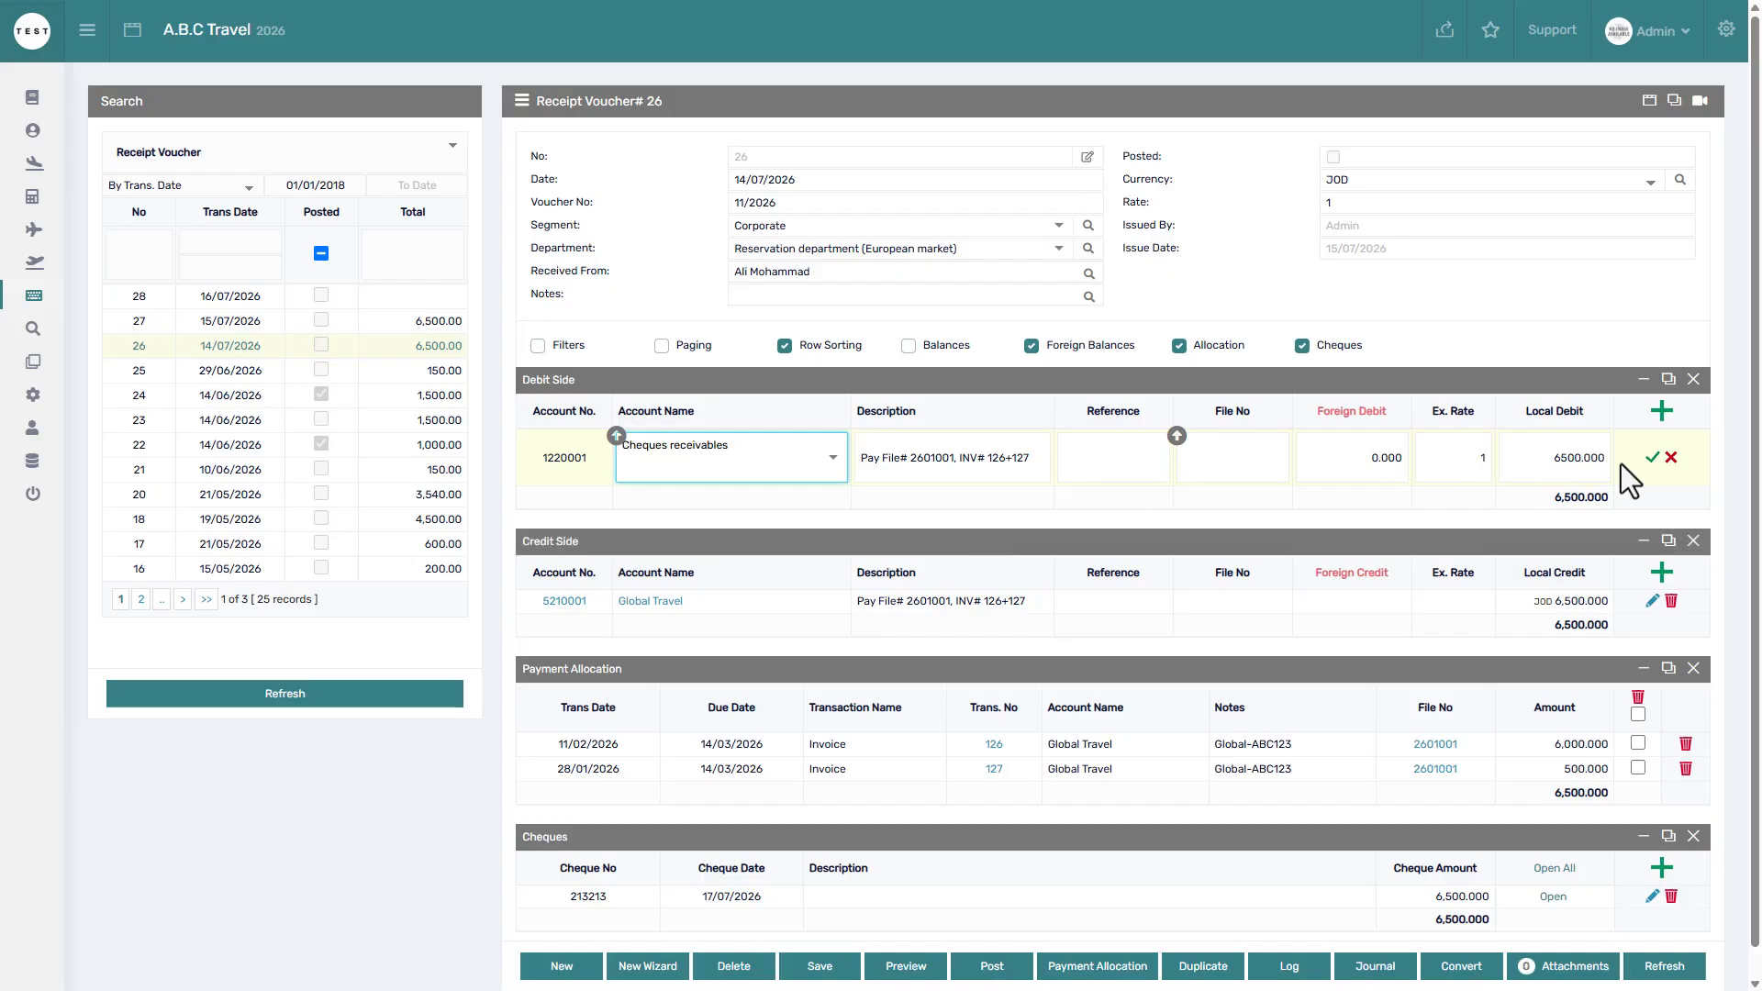
click(1652, 457)
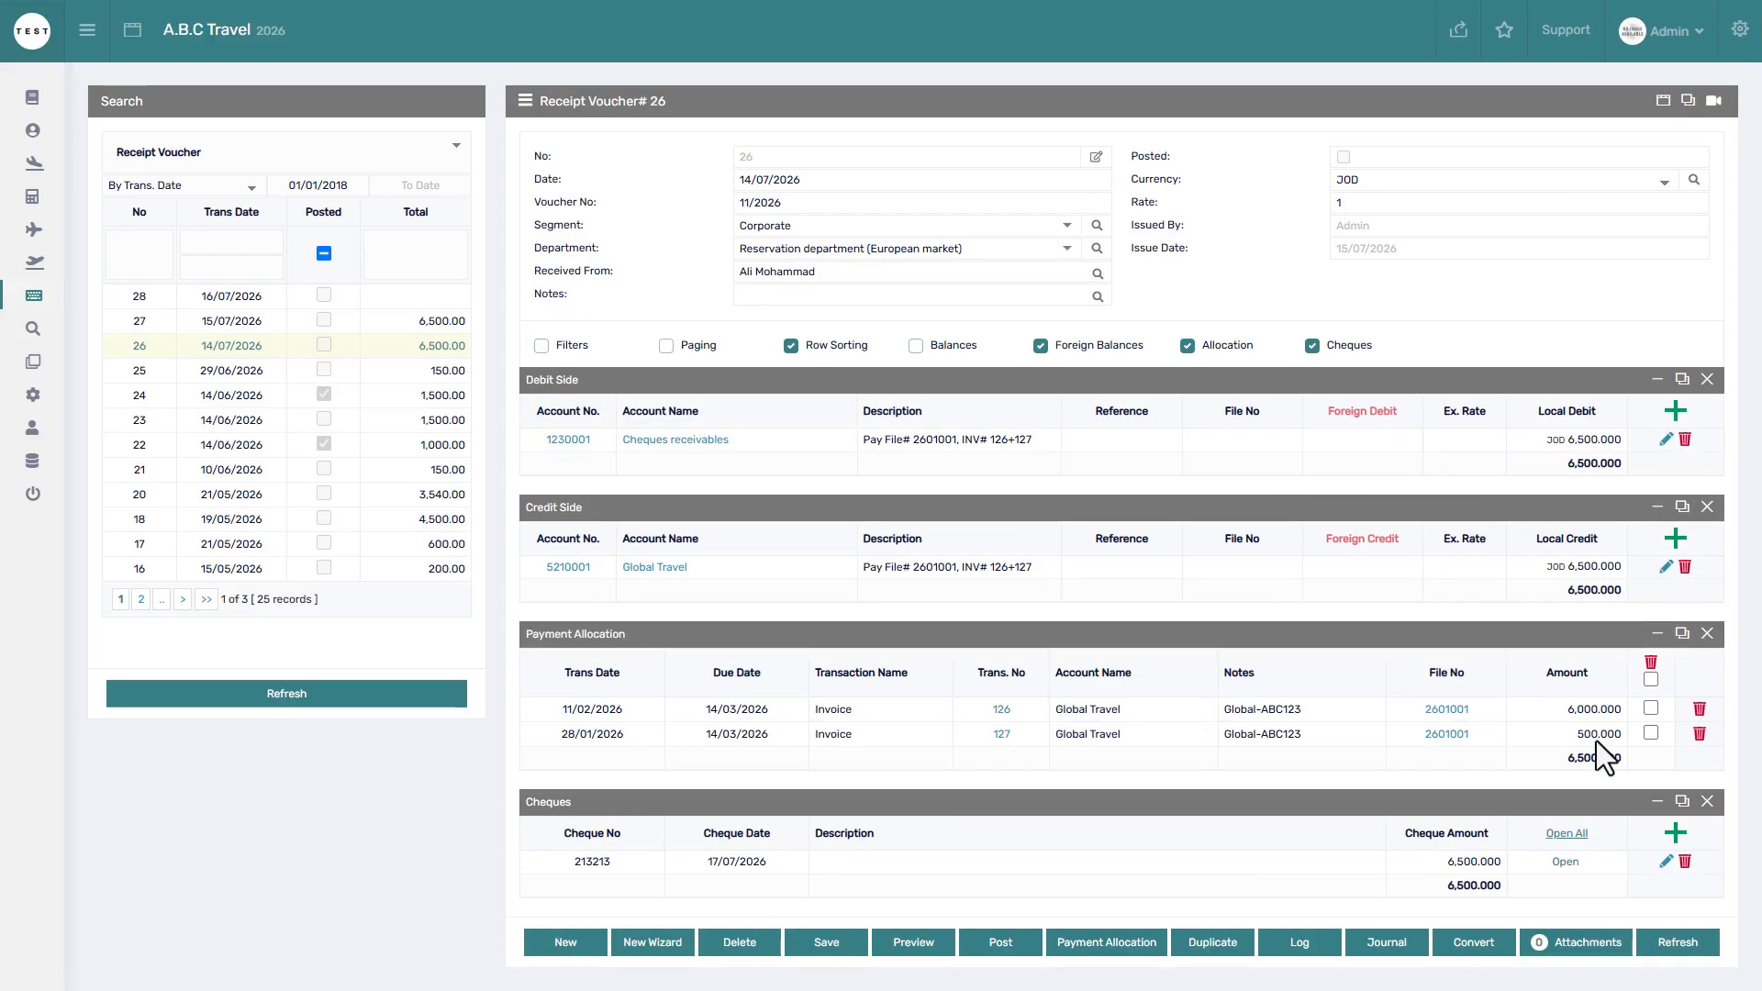
click(1567, 863)
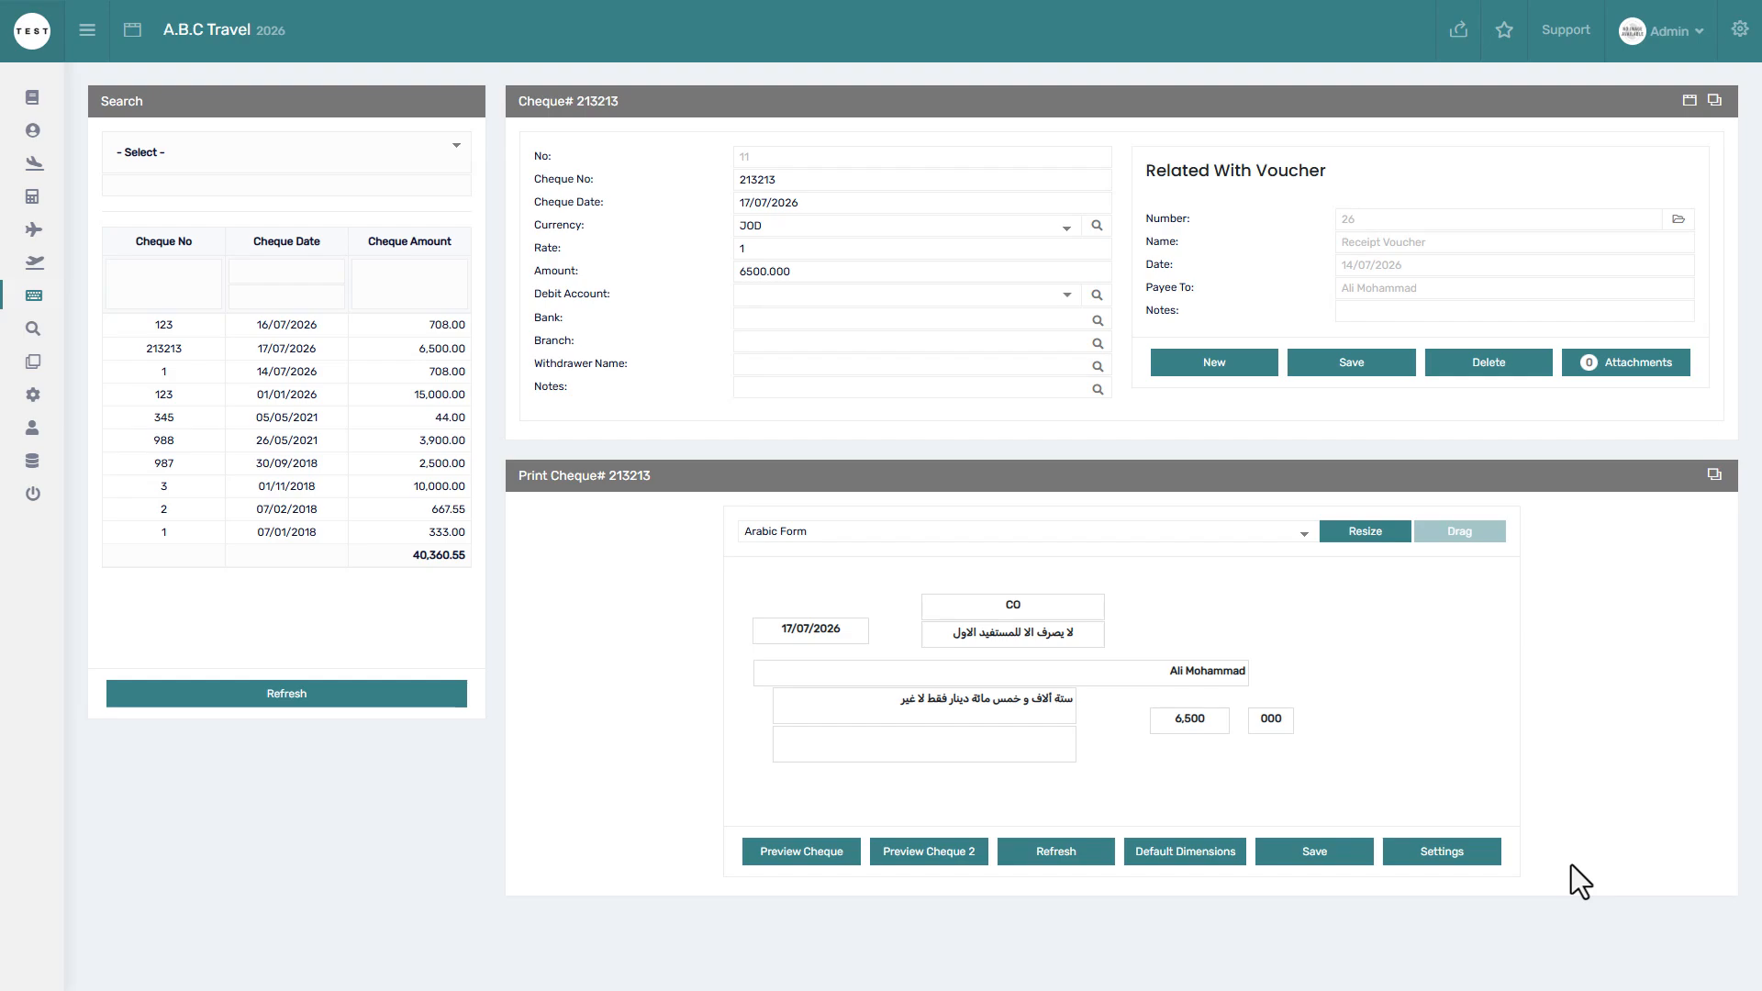
key(ctrl+w)
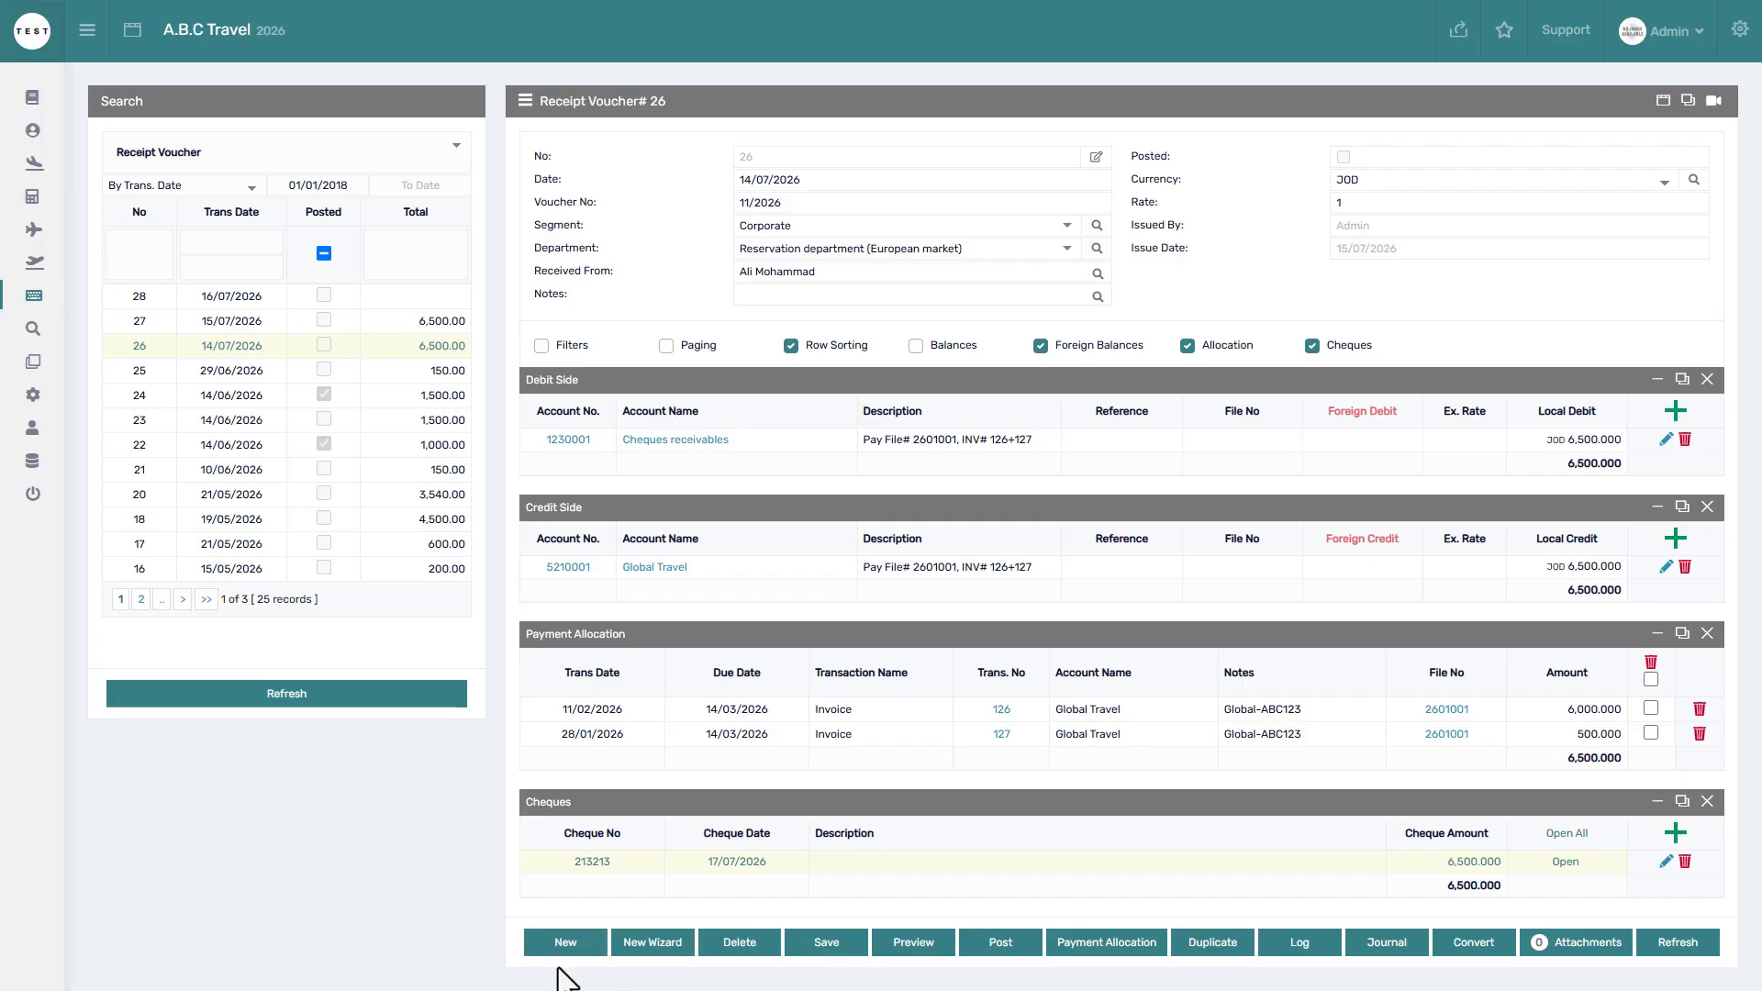
click(663, 951)
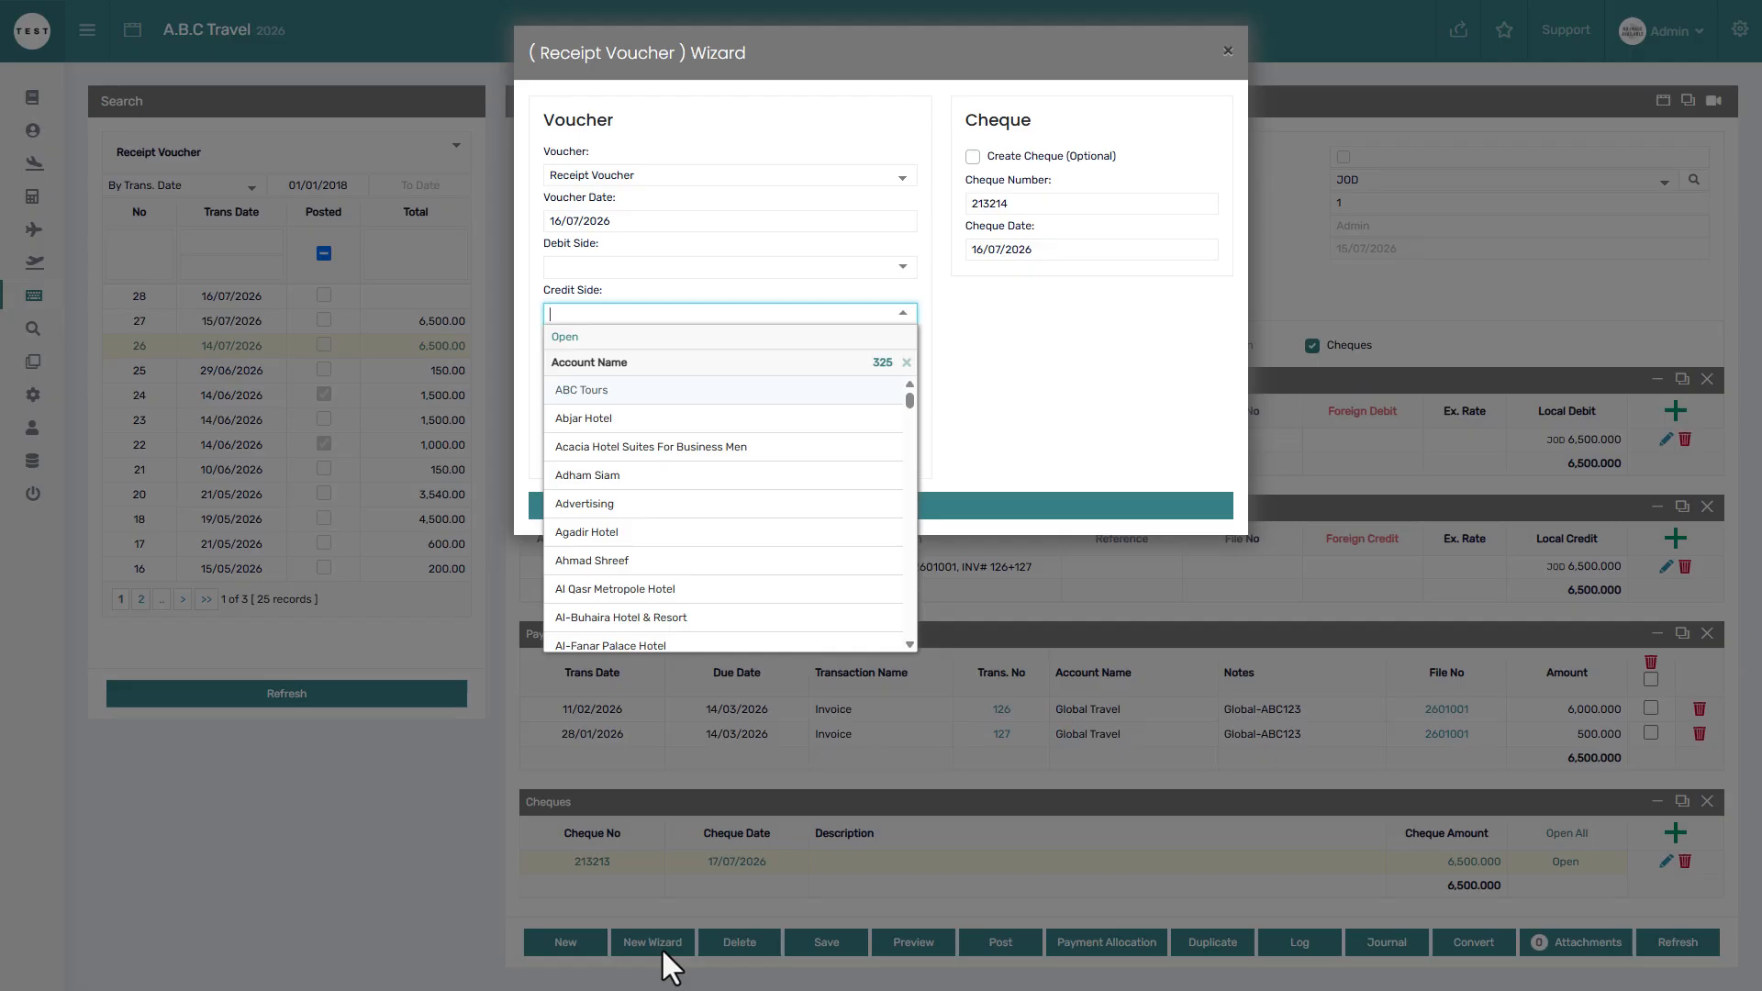
click(1000, 415)
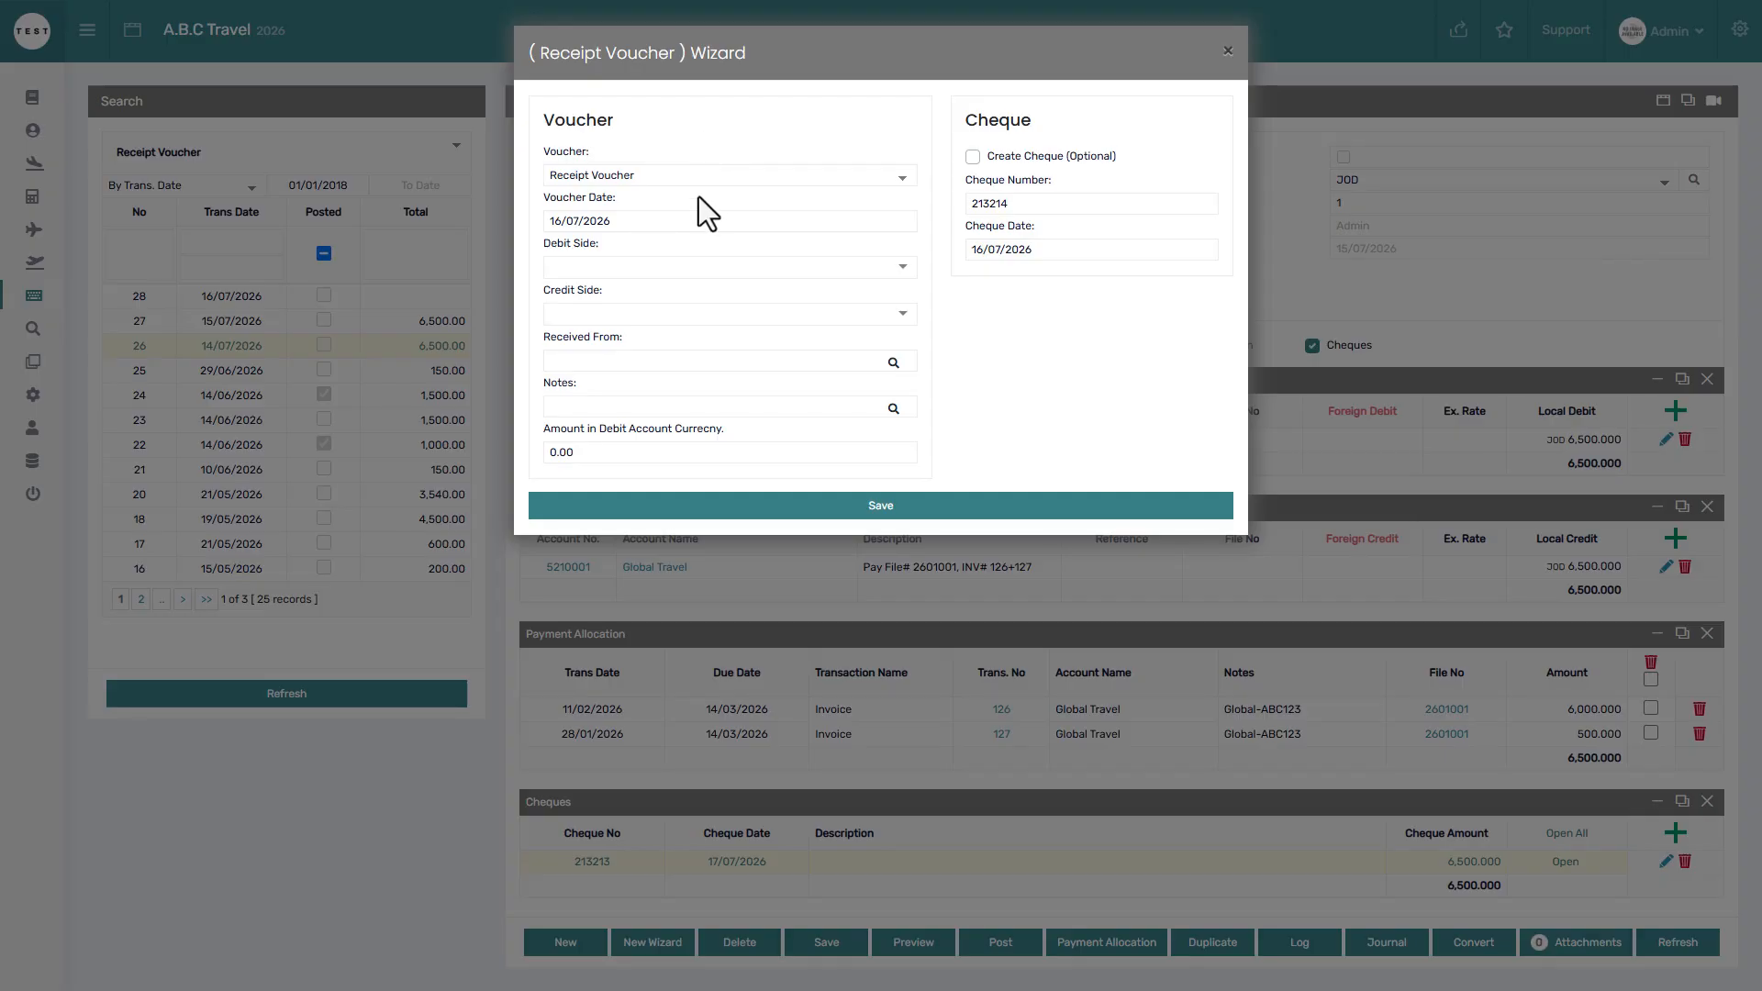
click(684, 268)
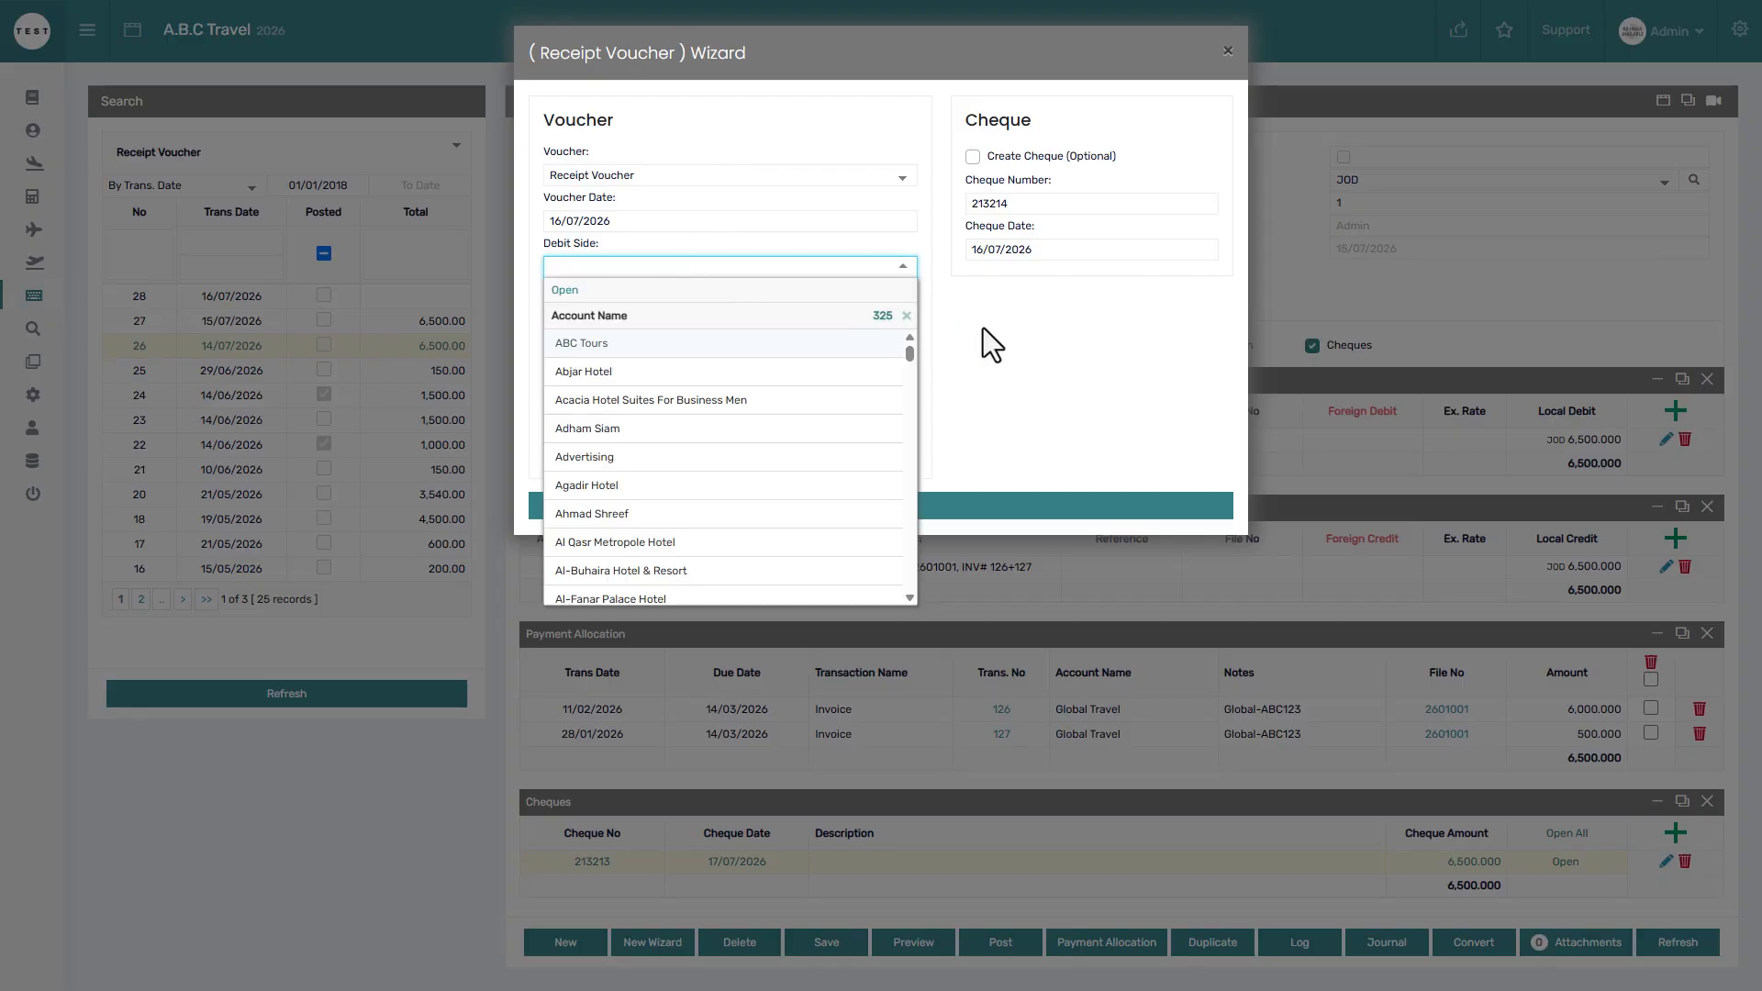
click(950, 325)
click(771, 315)
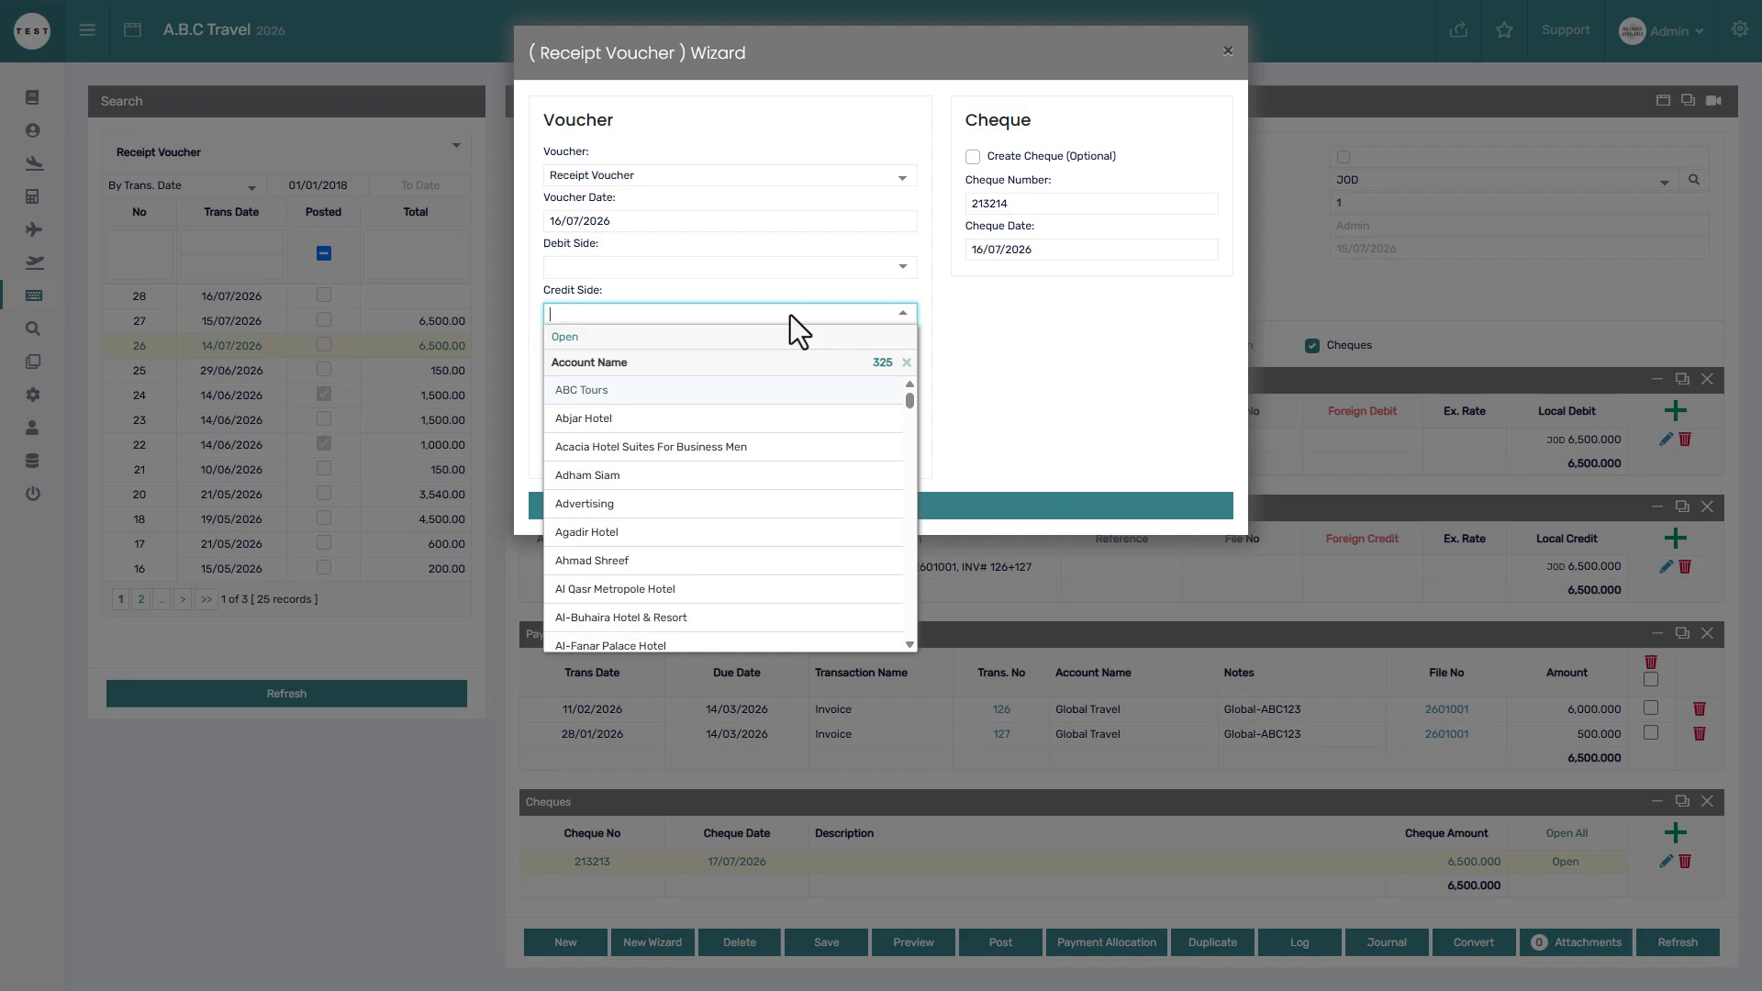
click(946, 363)
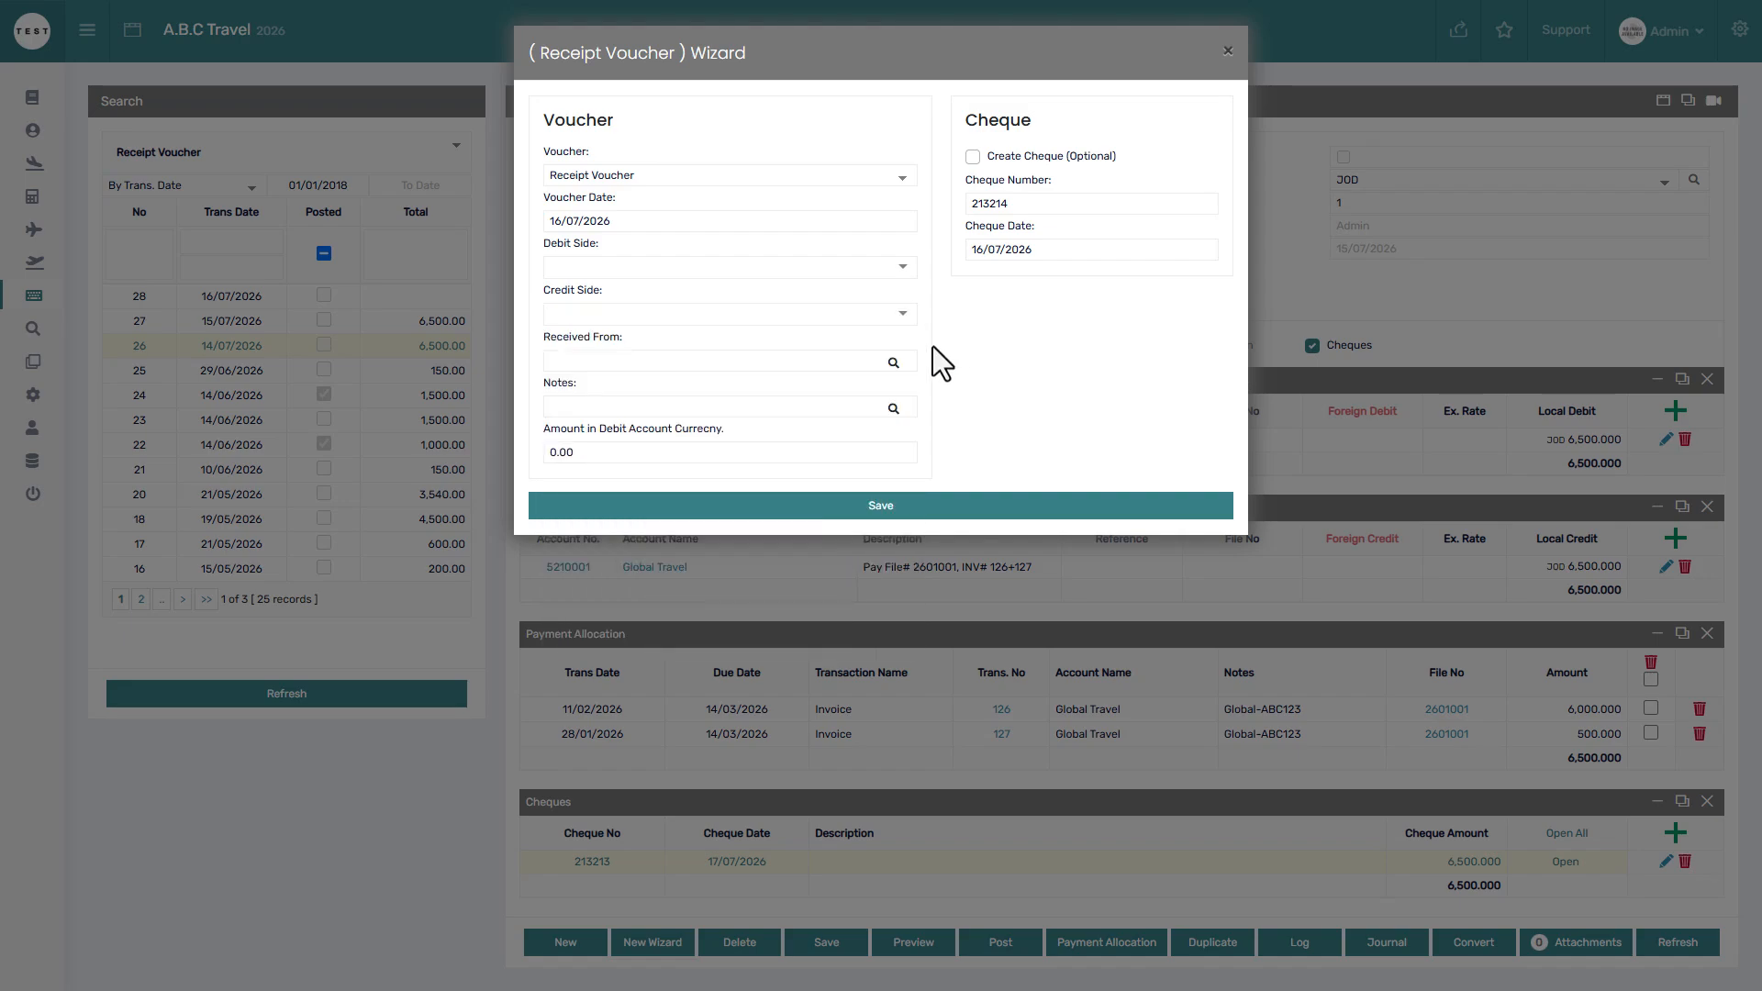
click(807, 361)
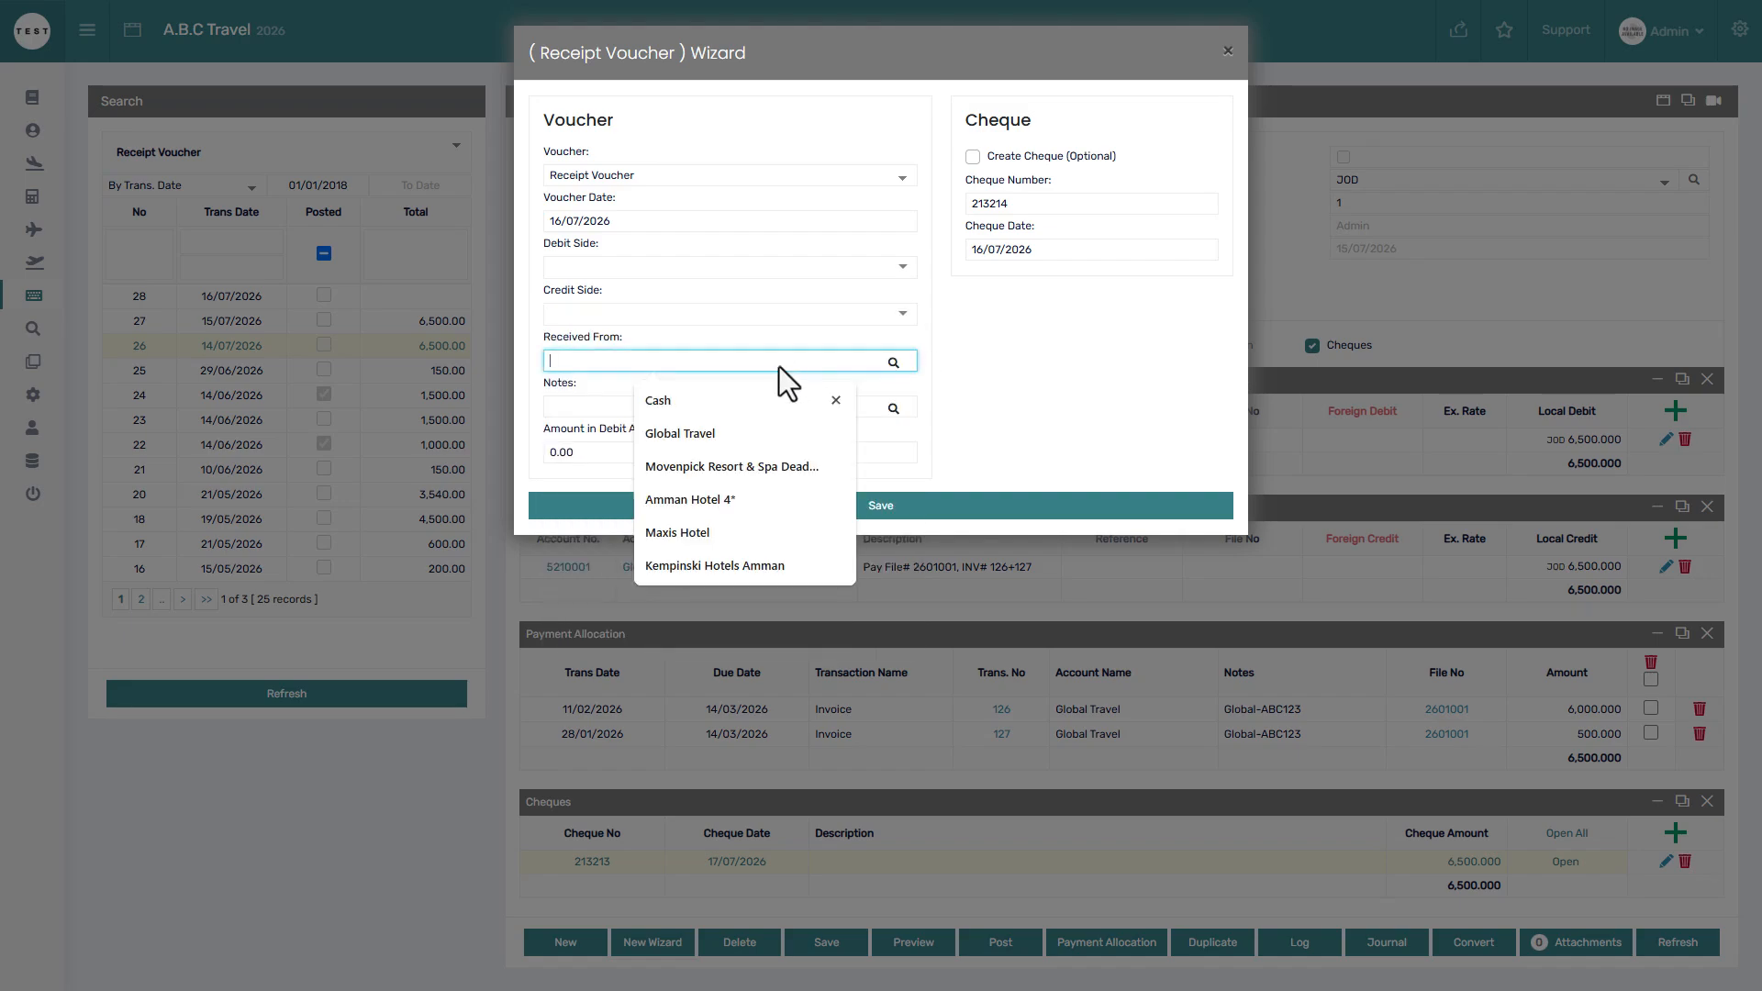
click(628, 401)
click(599, 448)
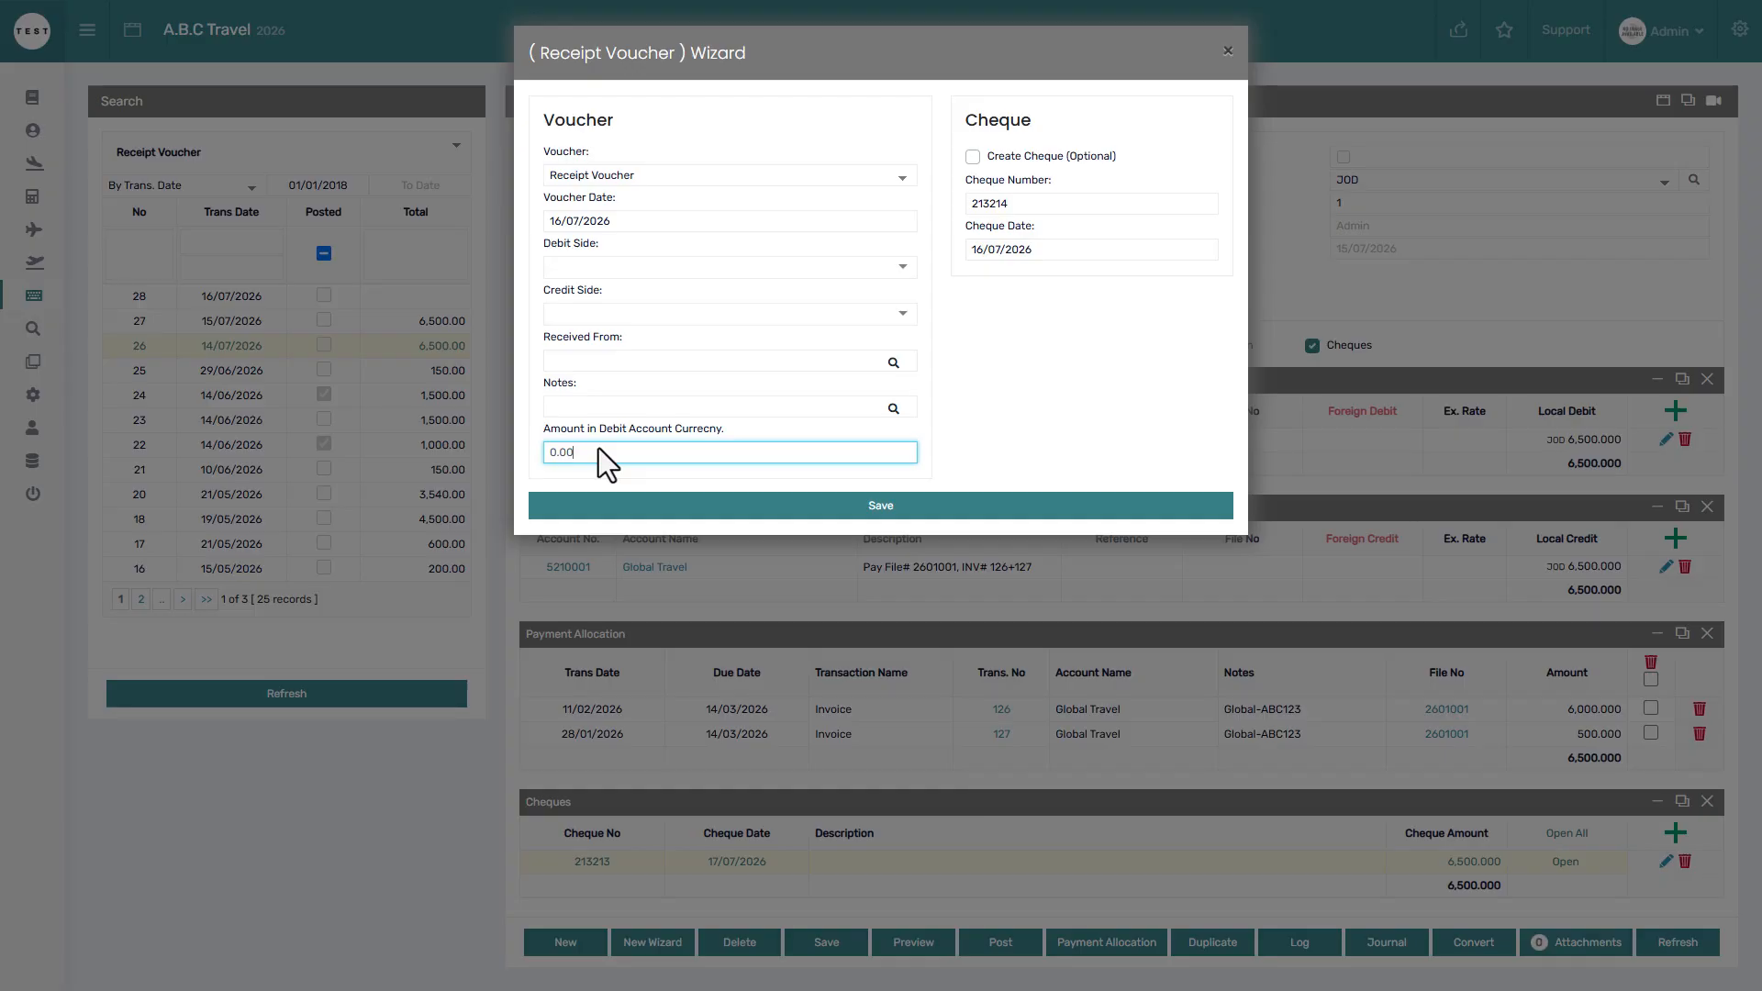
click(1054, 133)
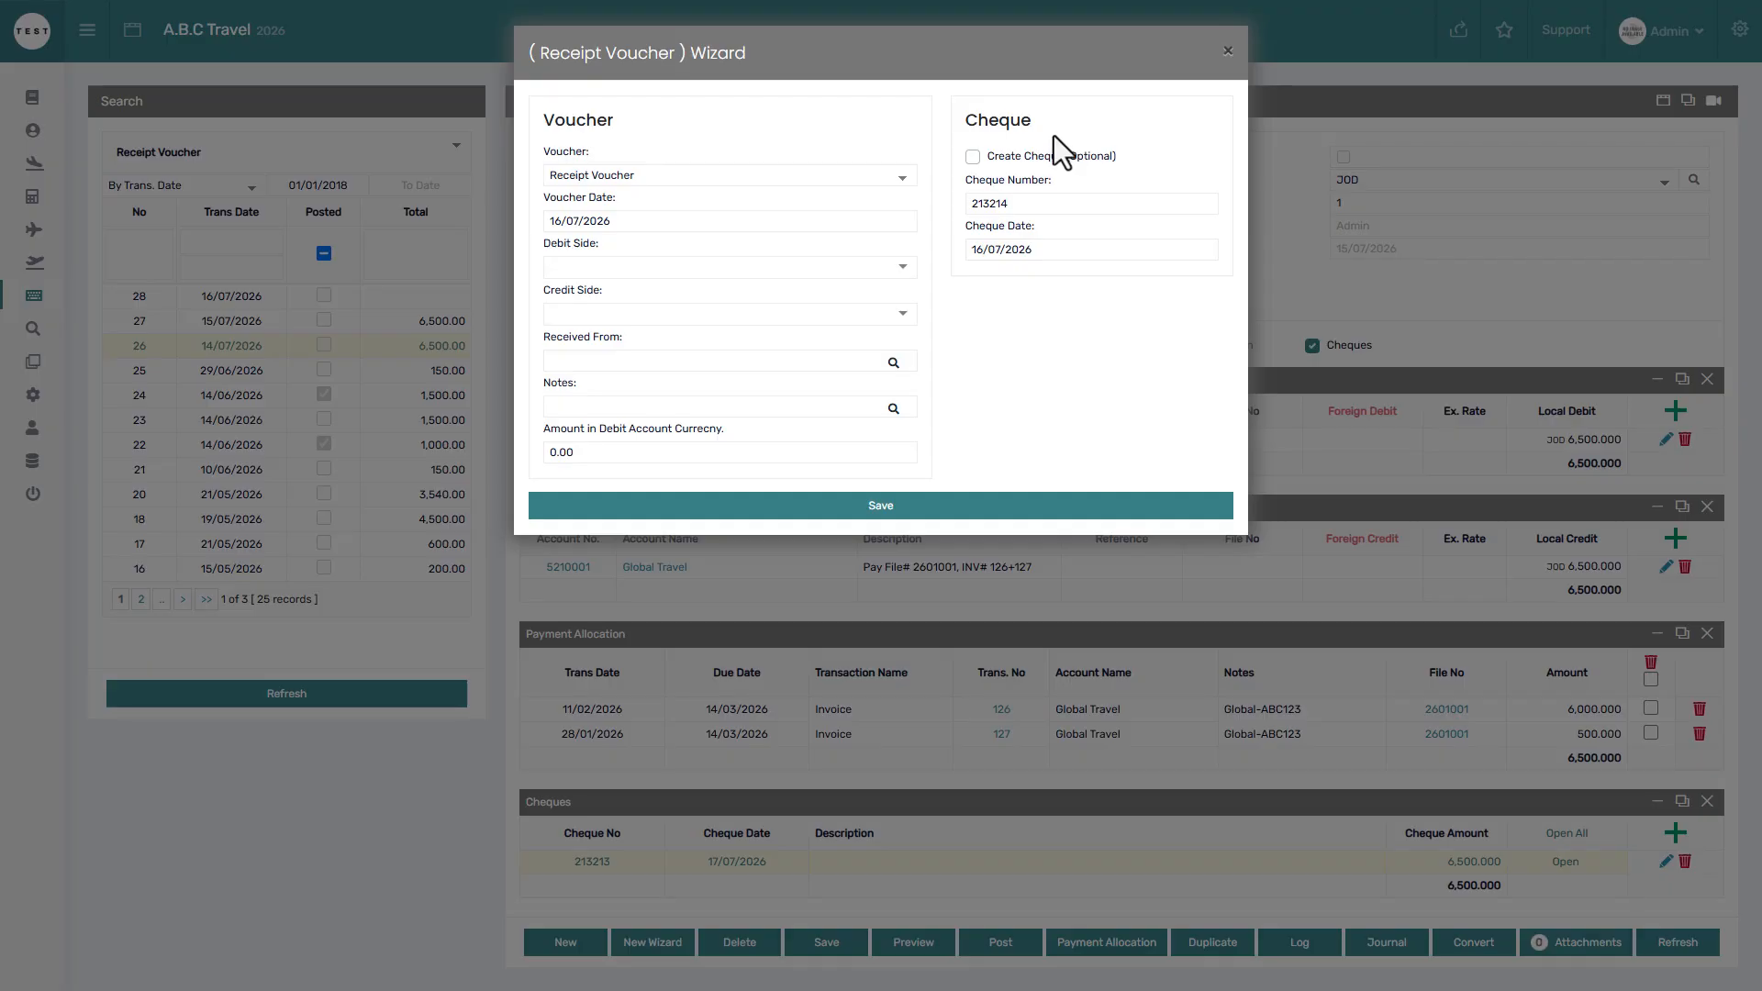
click(1048, 159)
click(1285, 351)
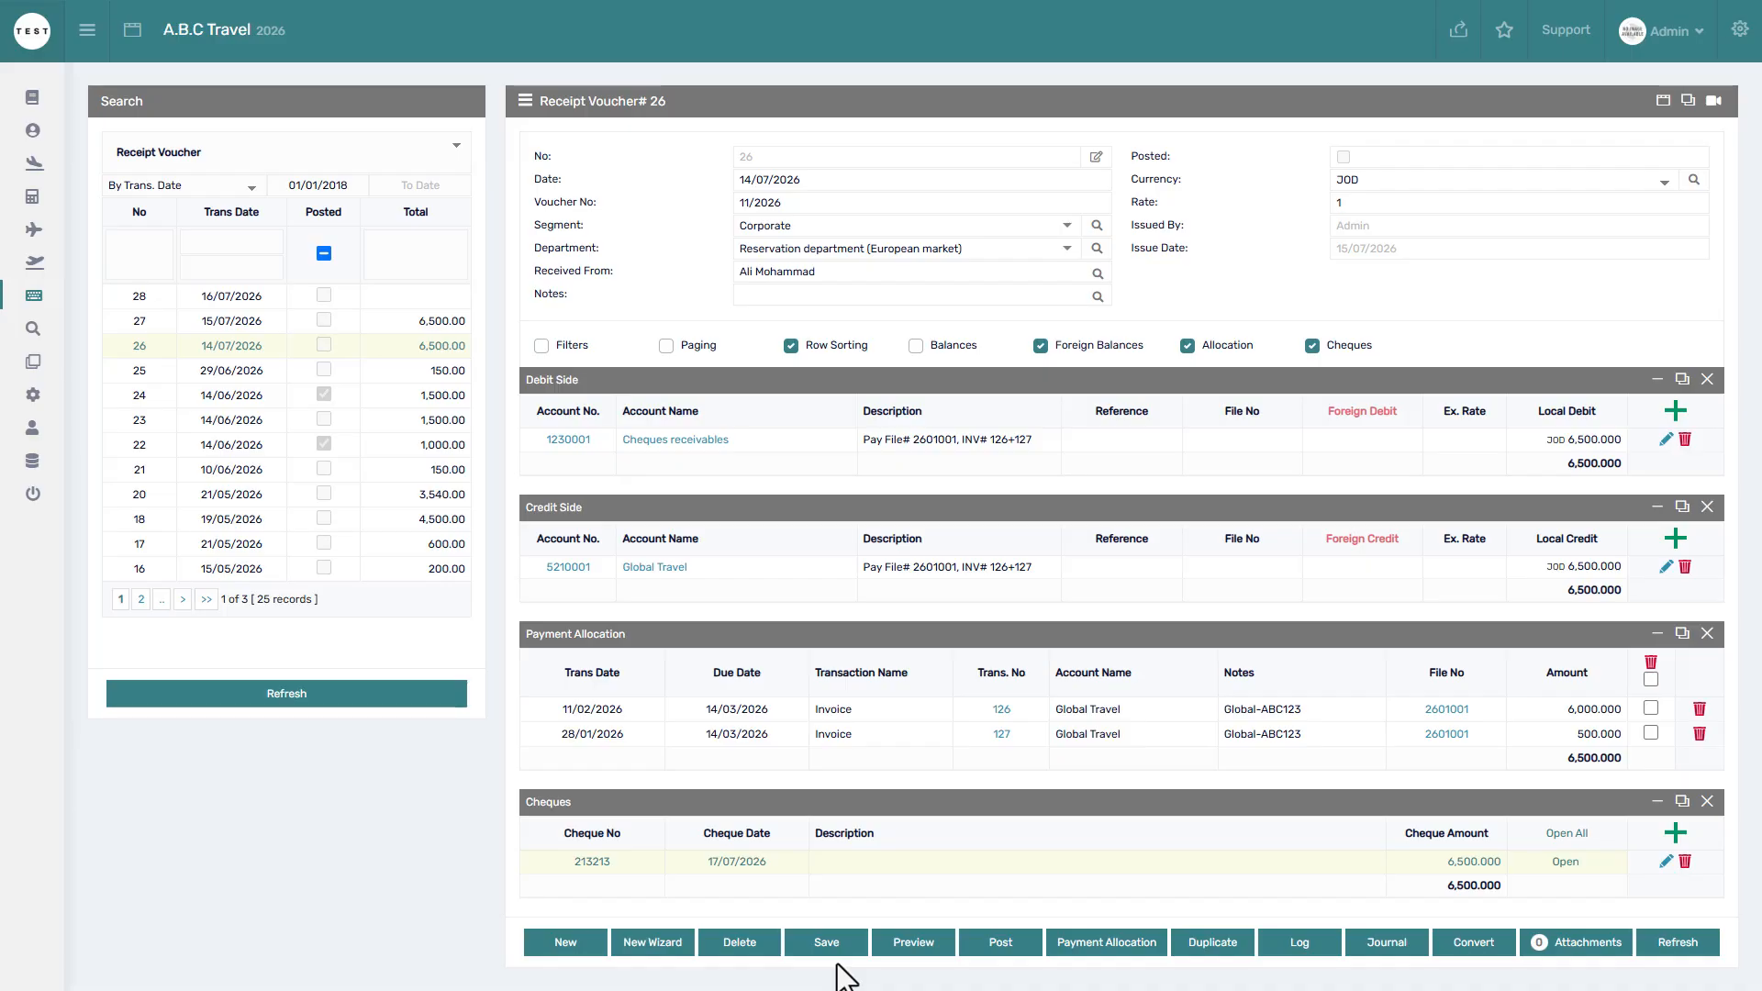
click(919, 959)
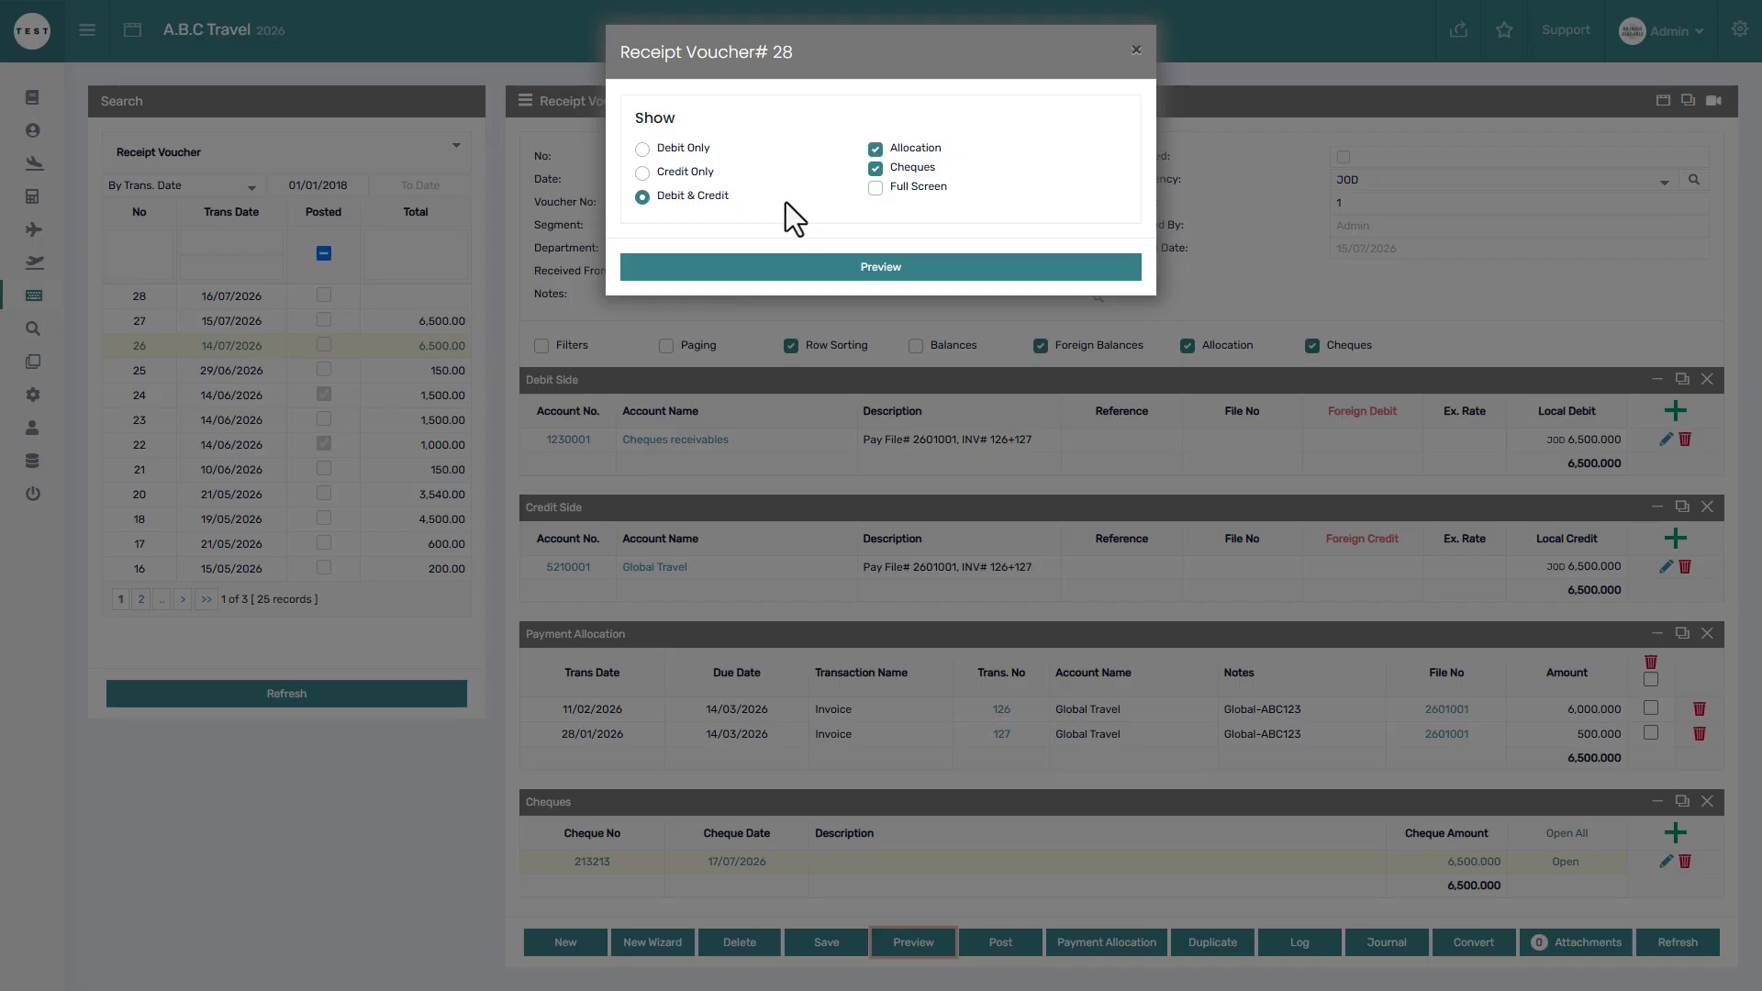
click(676, 152)
click(907, 265)
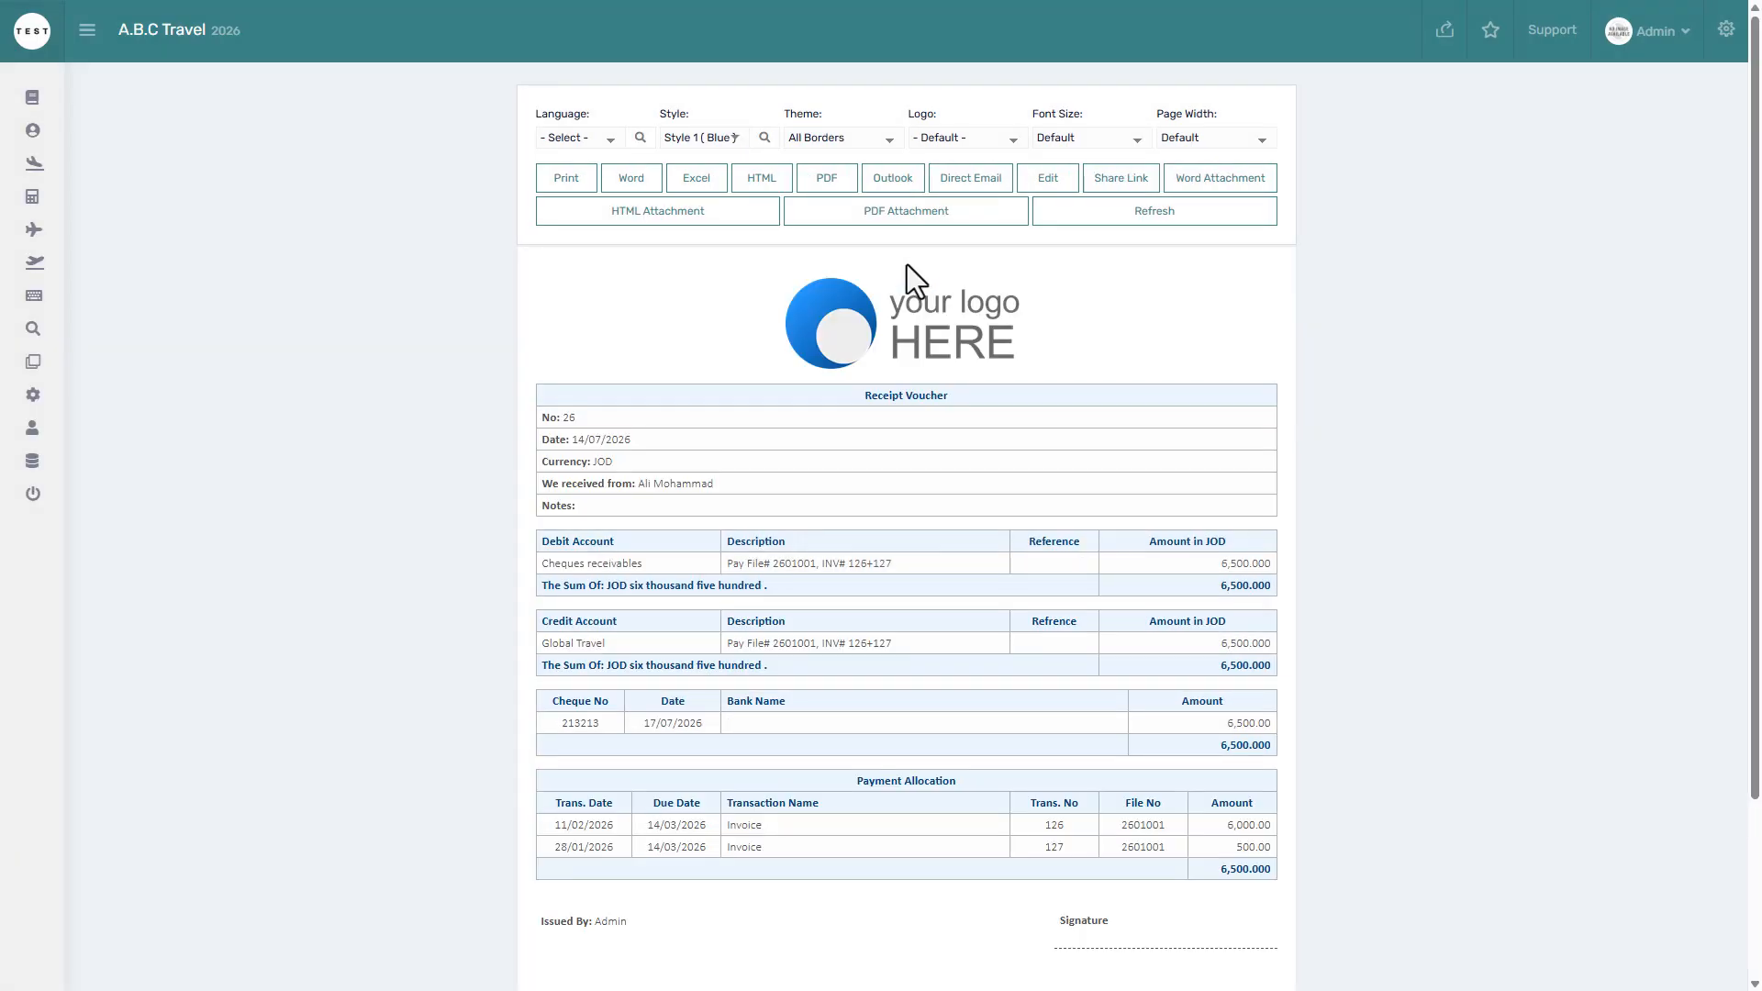
scroll(909, 276, down, 2)
scroll(906, 265, up, 2)
key(ctrl+w)
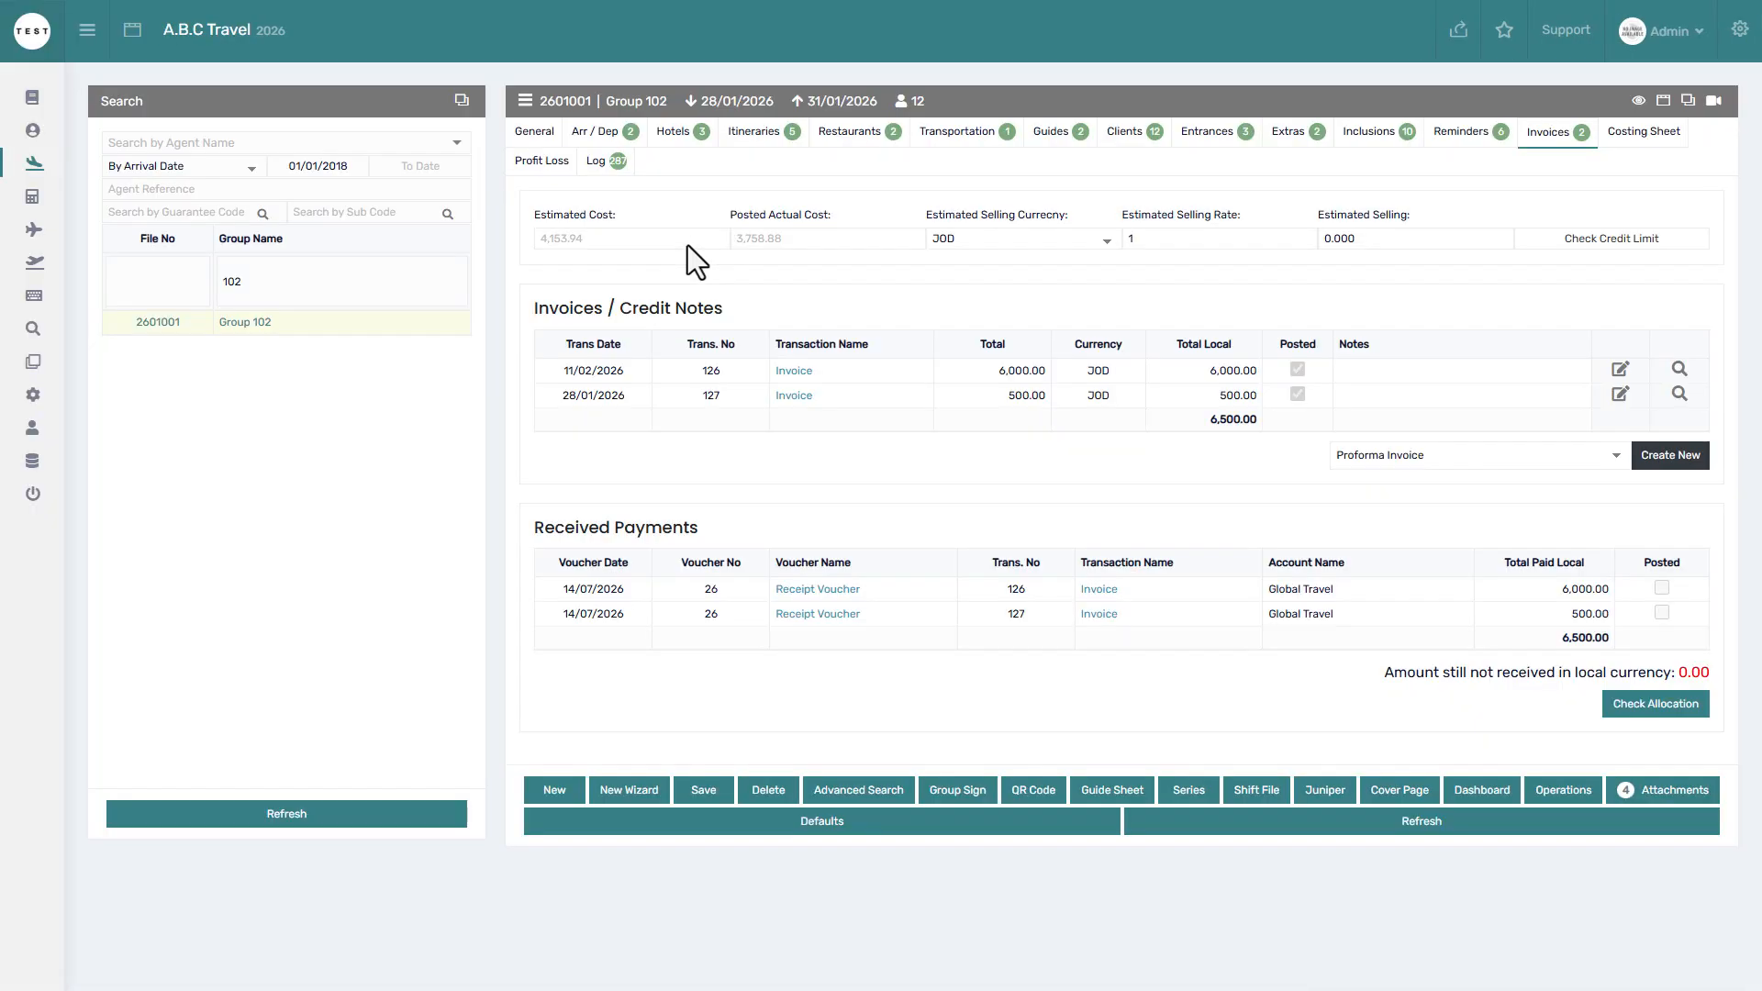
key(ctrl+w)
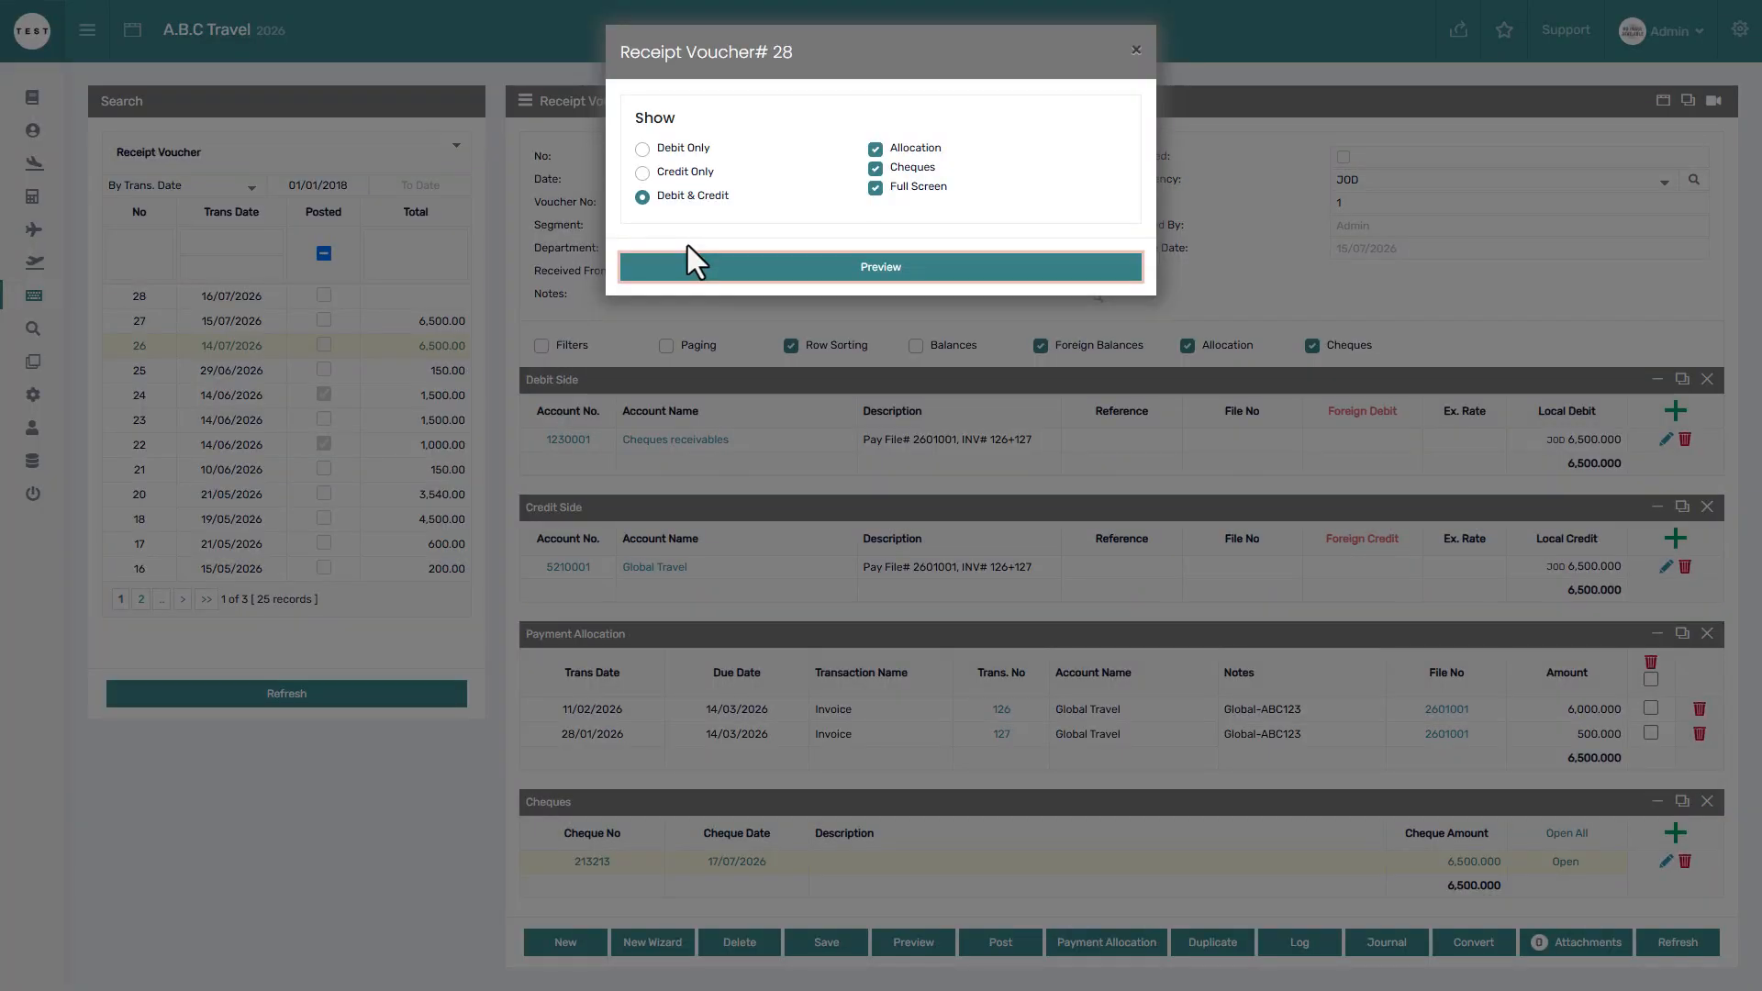
click(767, 334)
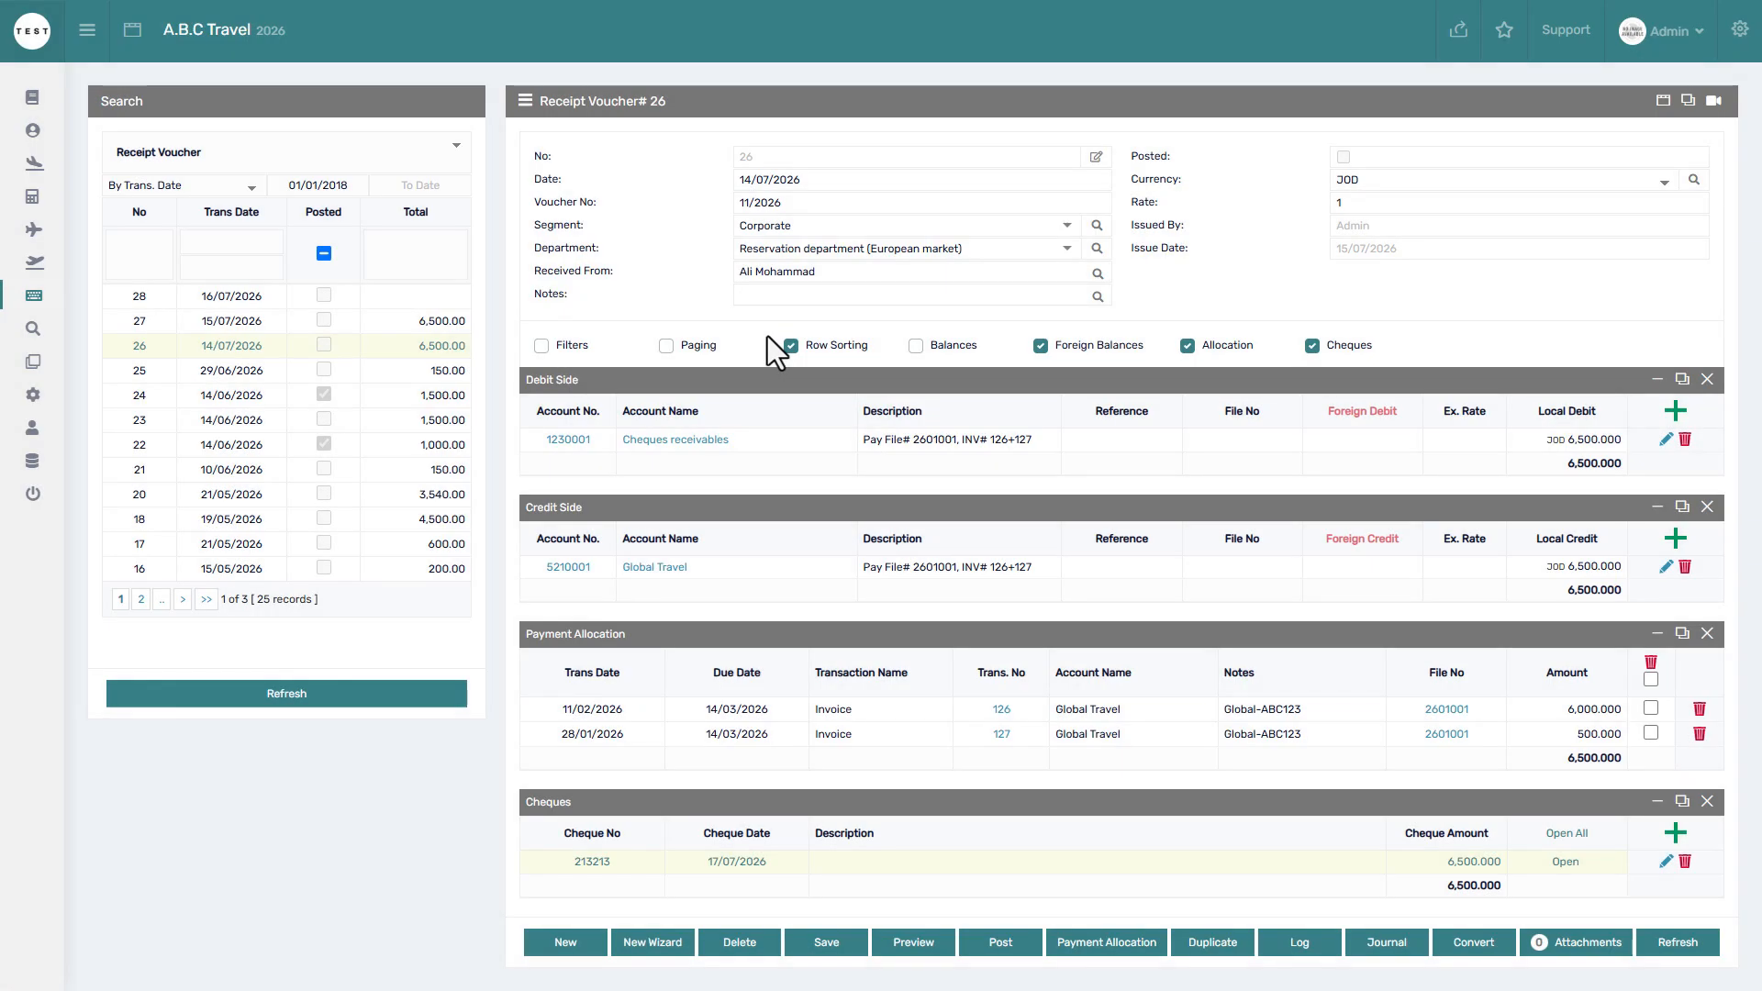
Post receipt voucher 26, then unpost it again, confirming both prompts.
click(998, 943)
click(973, 102)
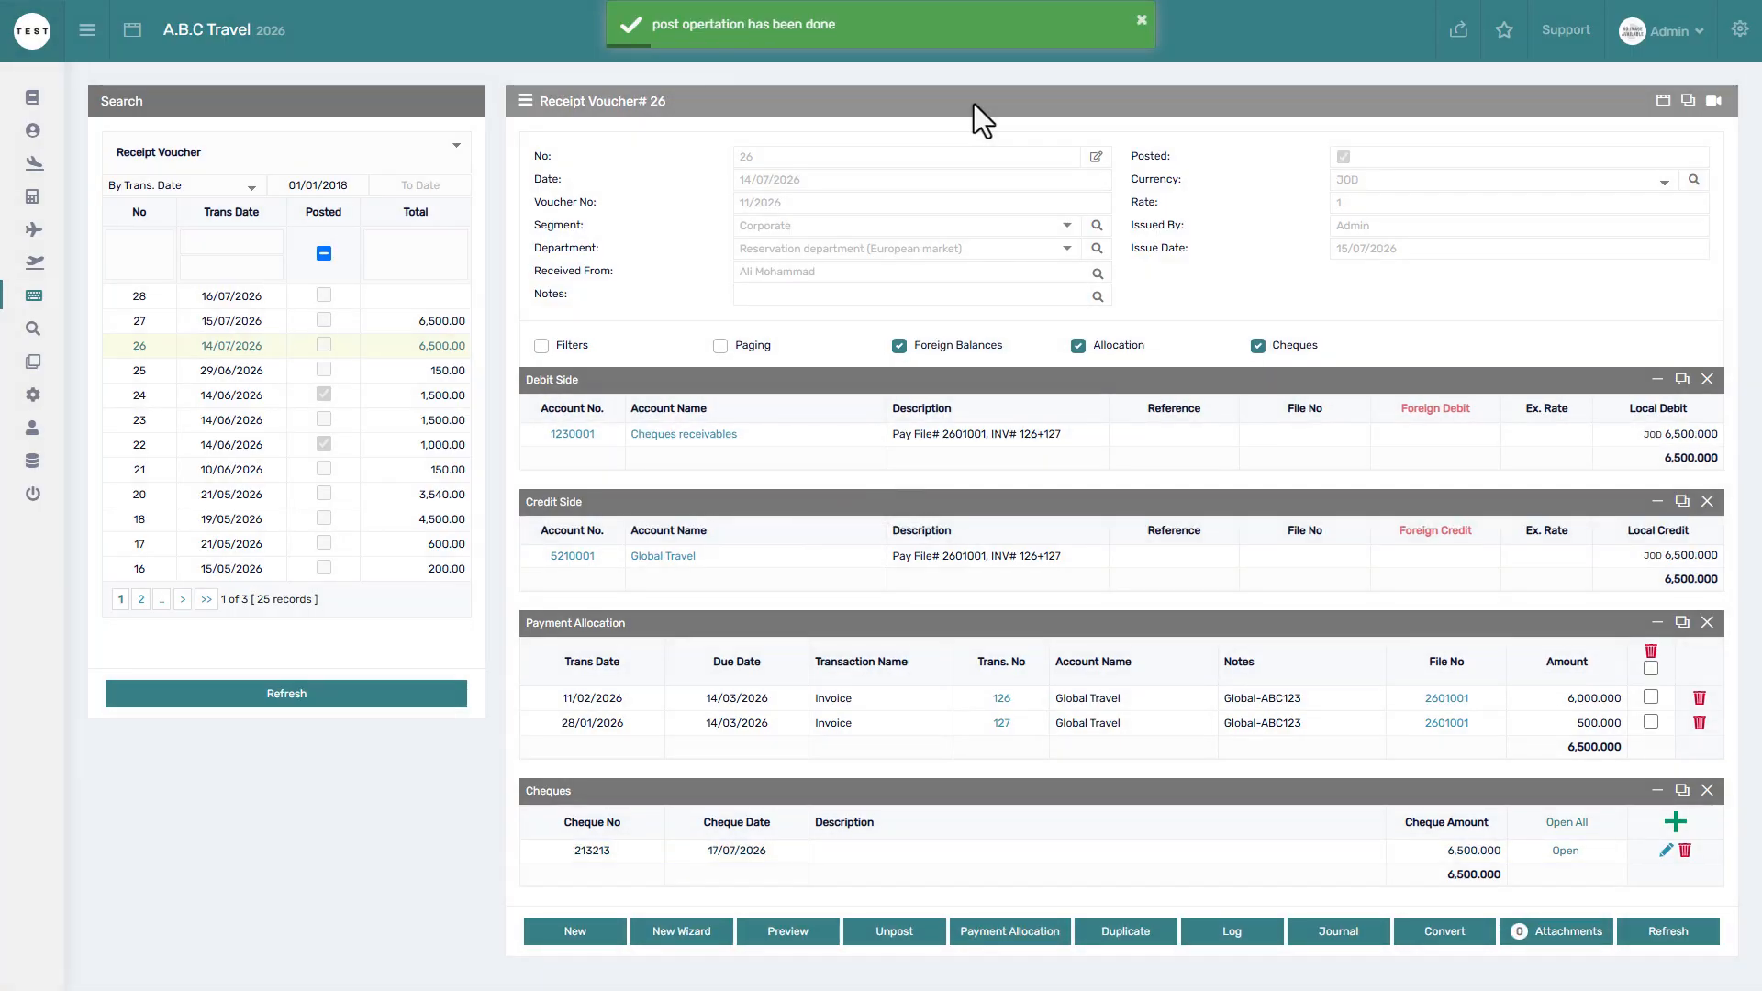
click(932, 929)
click(932, 929)
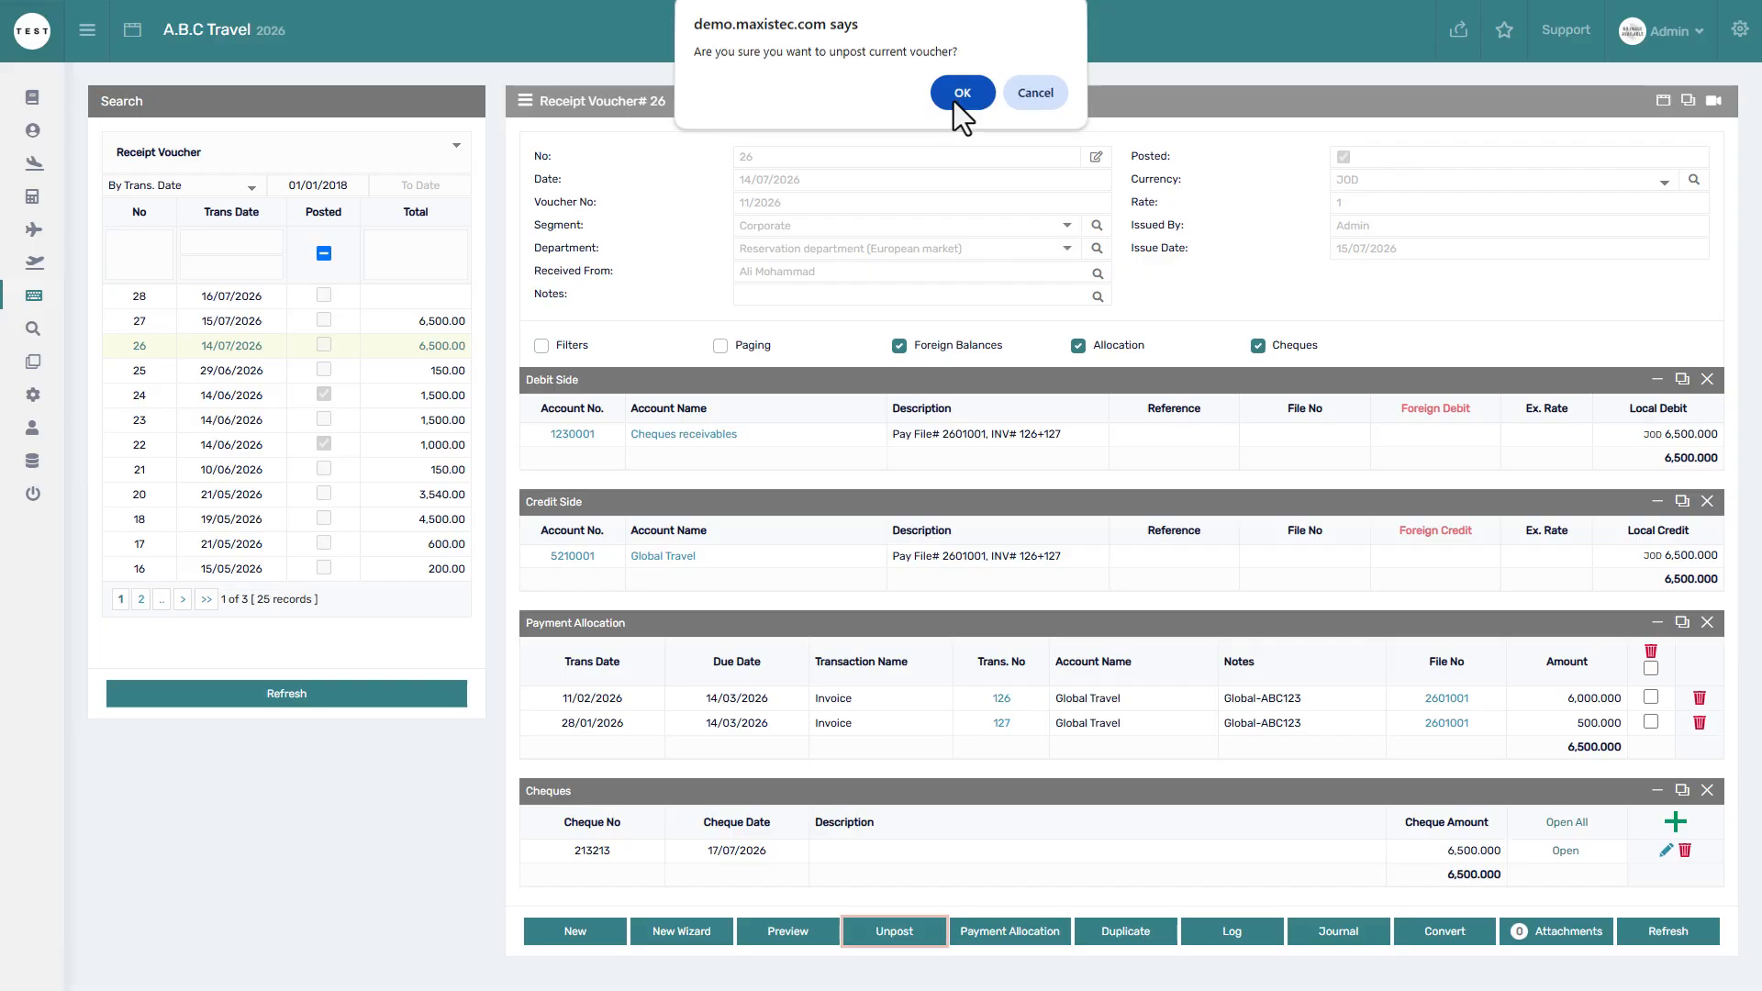
click(955, 101)
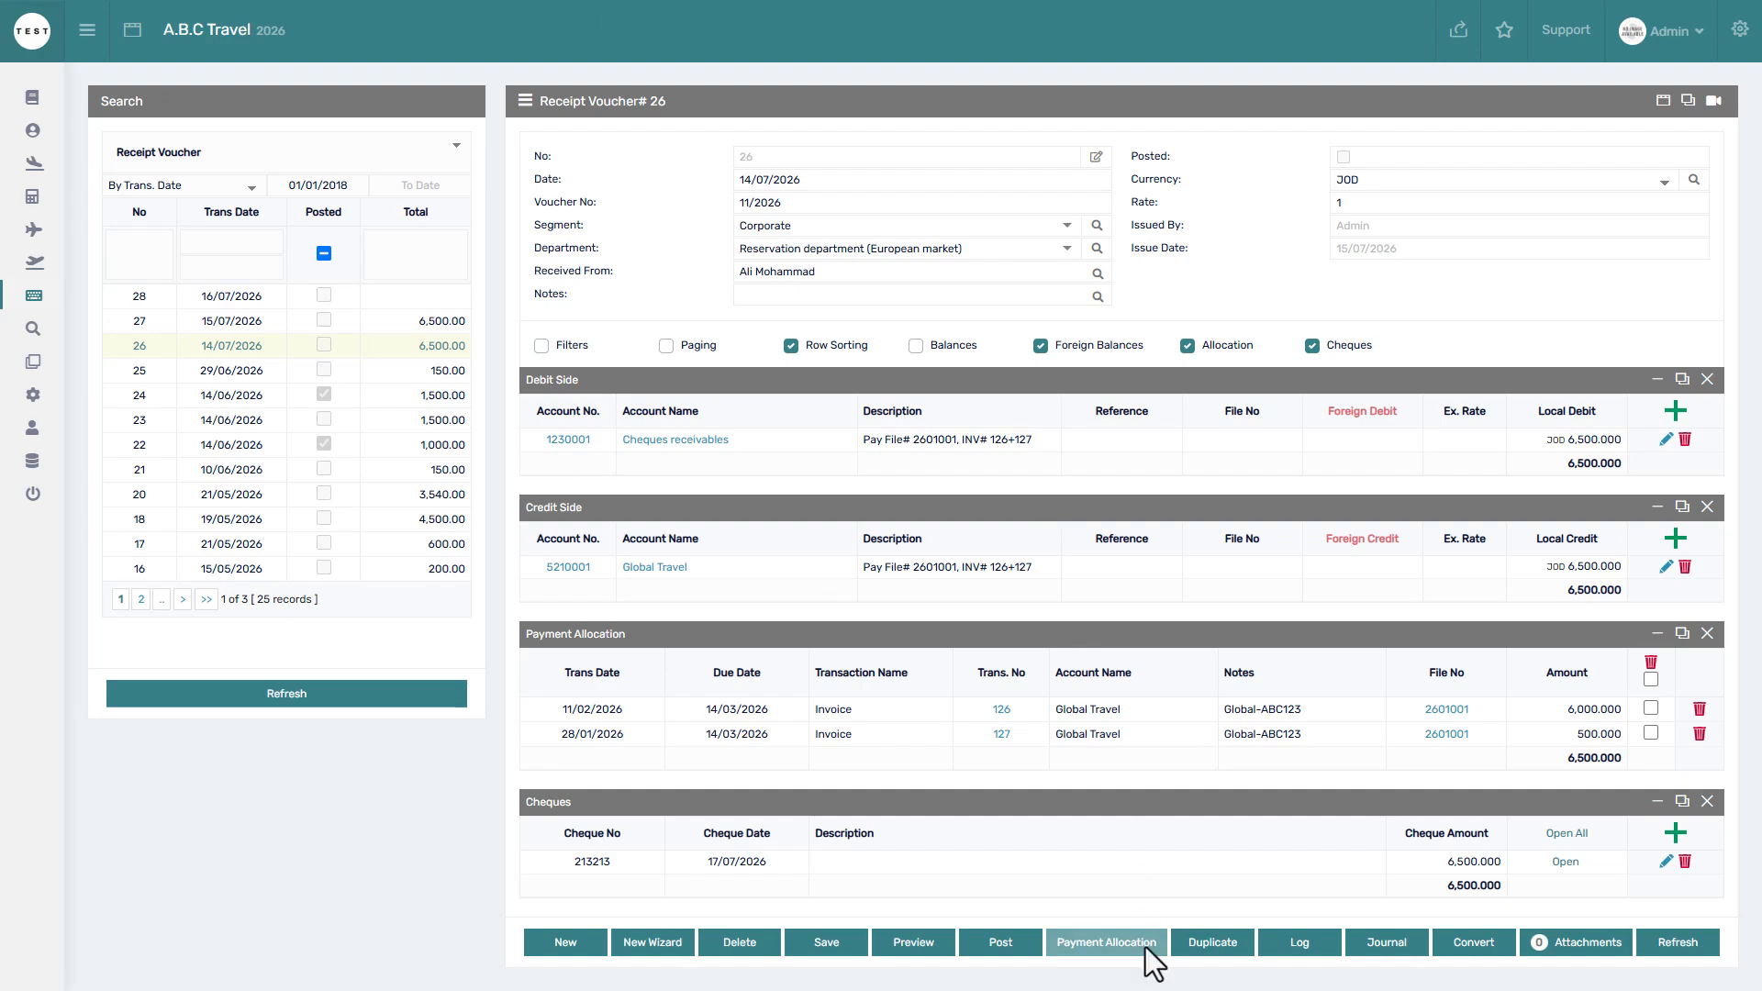
click(1107, 942)
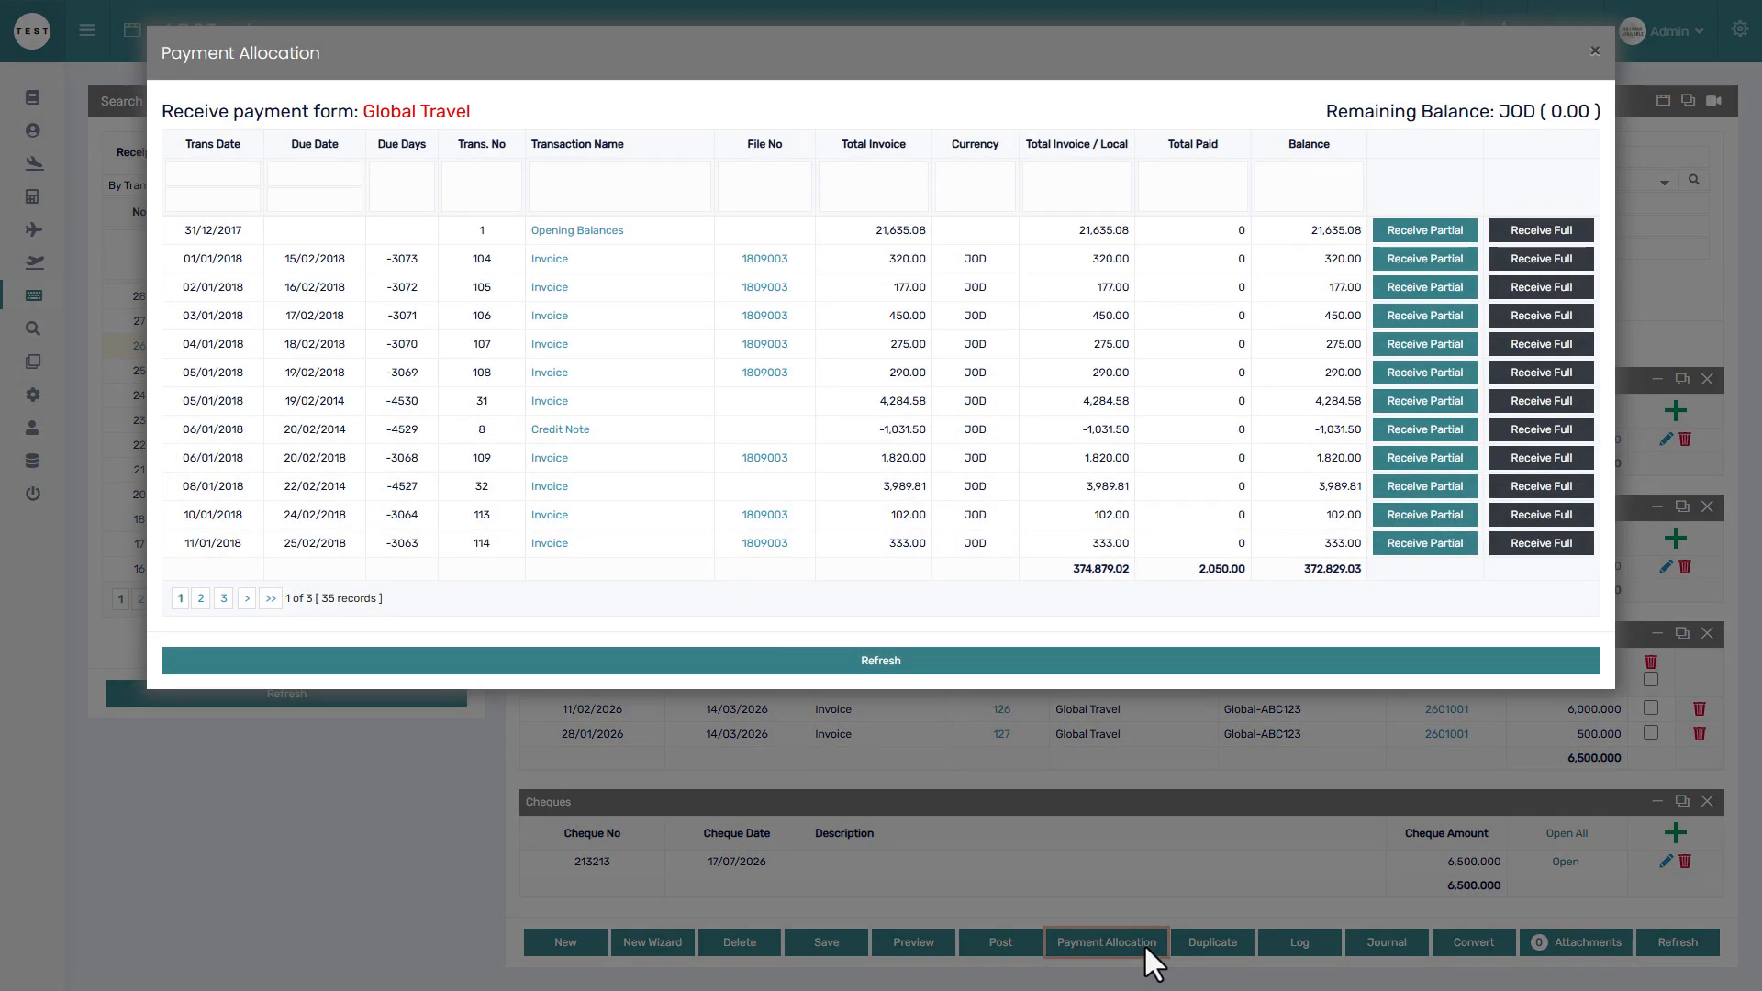
click(756, 183)
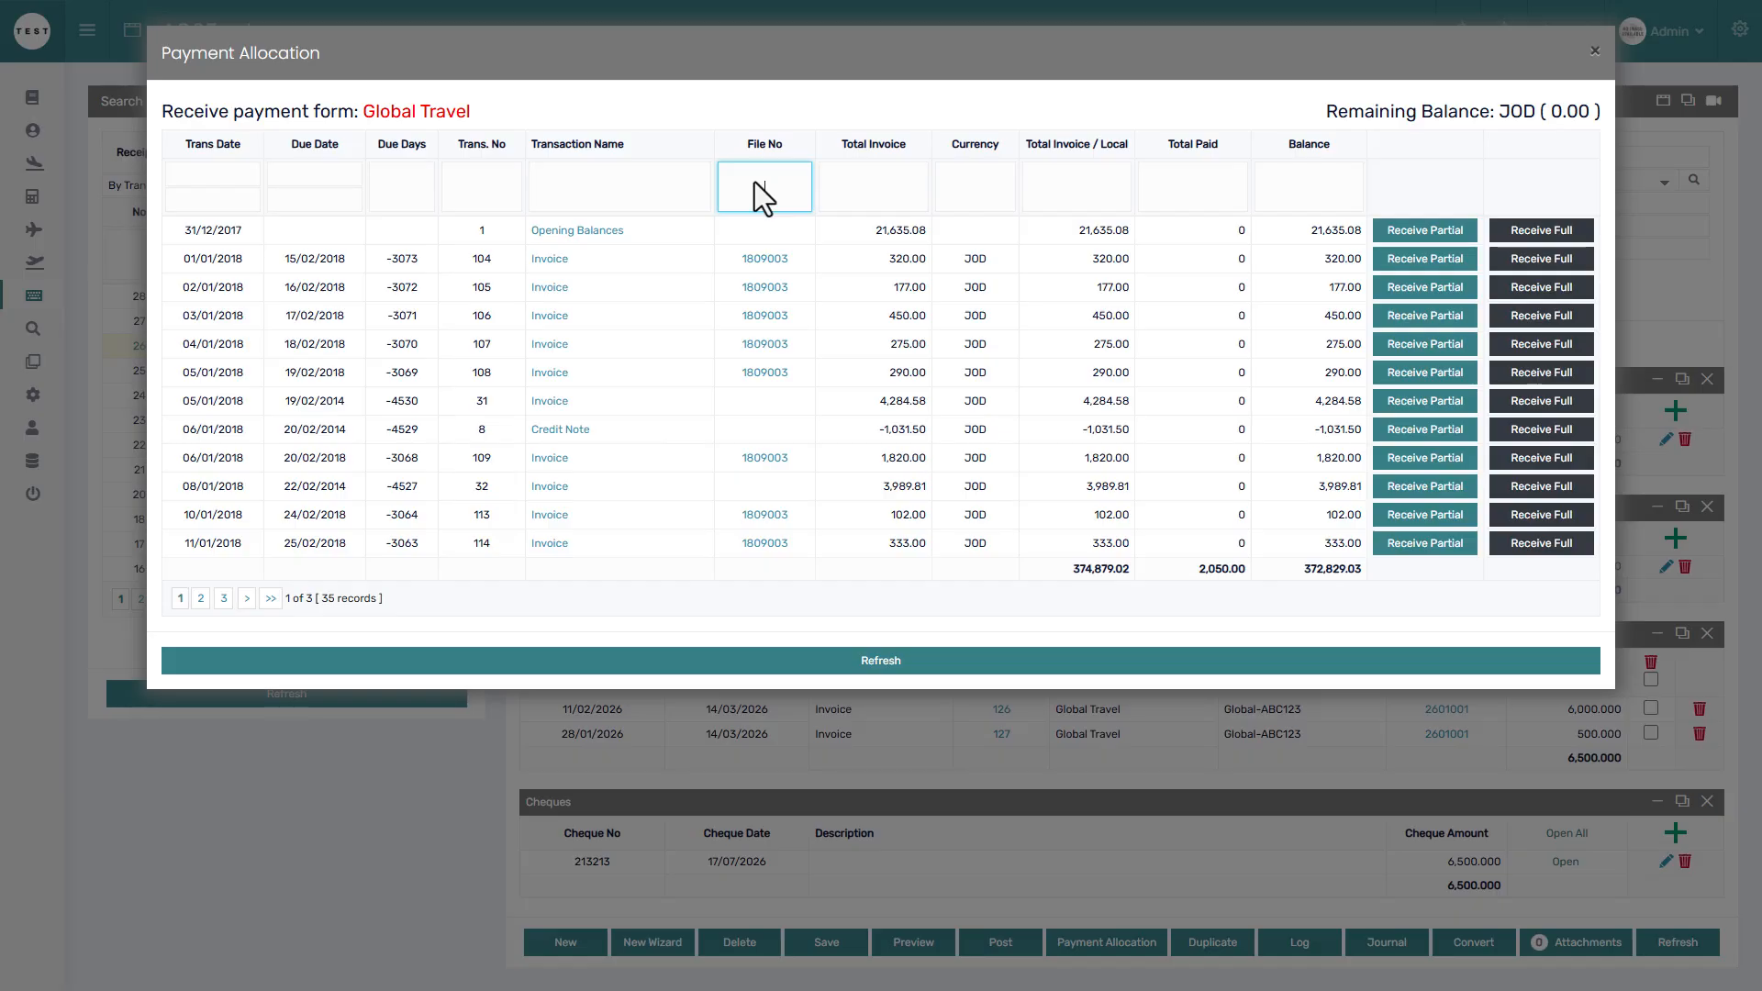
click(1418, 184)
click(1643, 267)
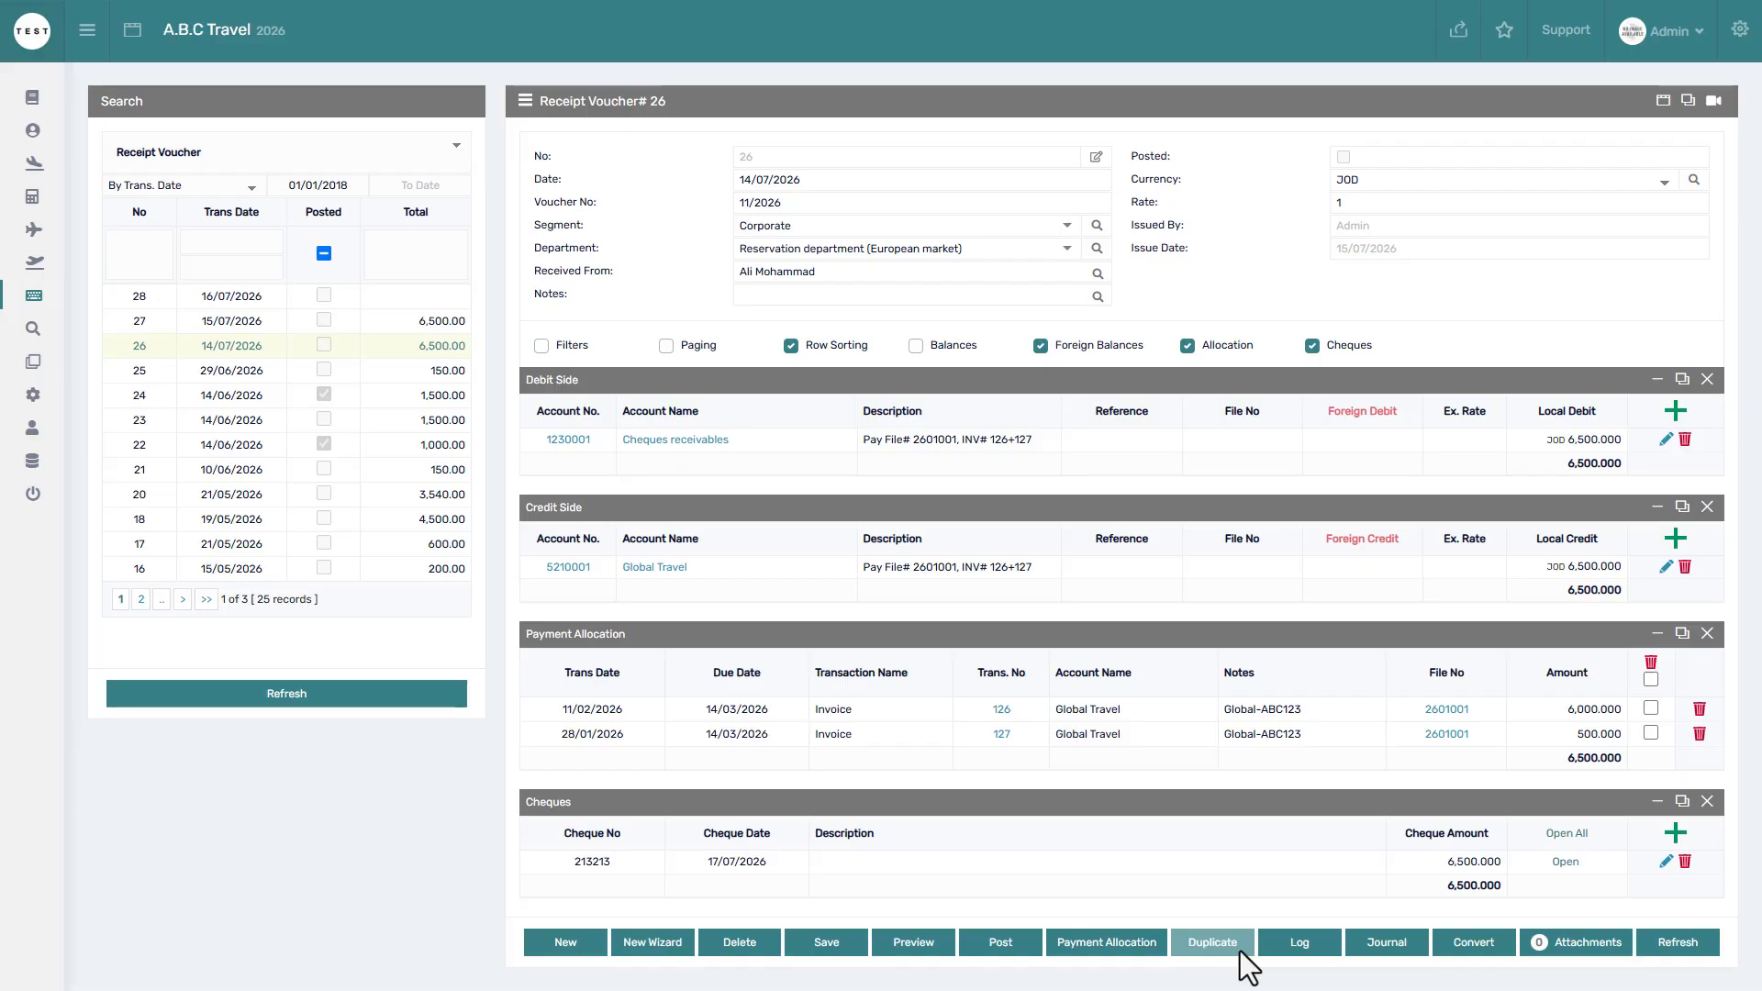
Duplicate voucher 26 as receipt voucher 29, then refresh the list and reopen voucher 26.
click(1213, 942)
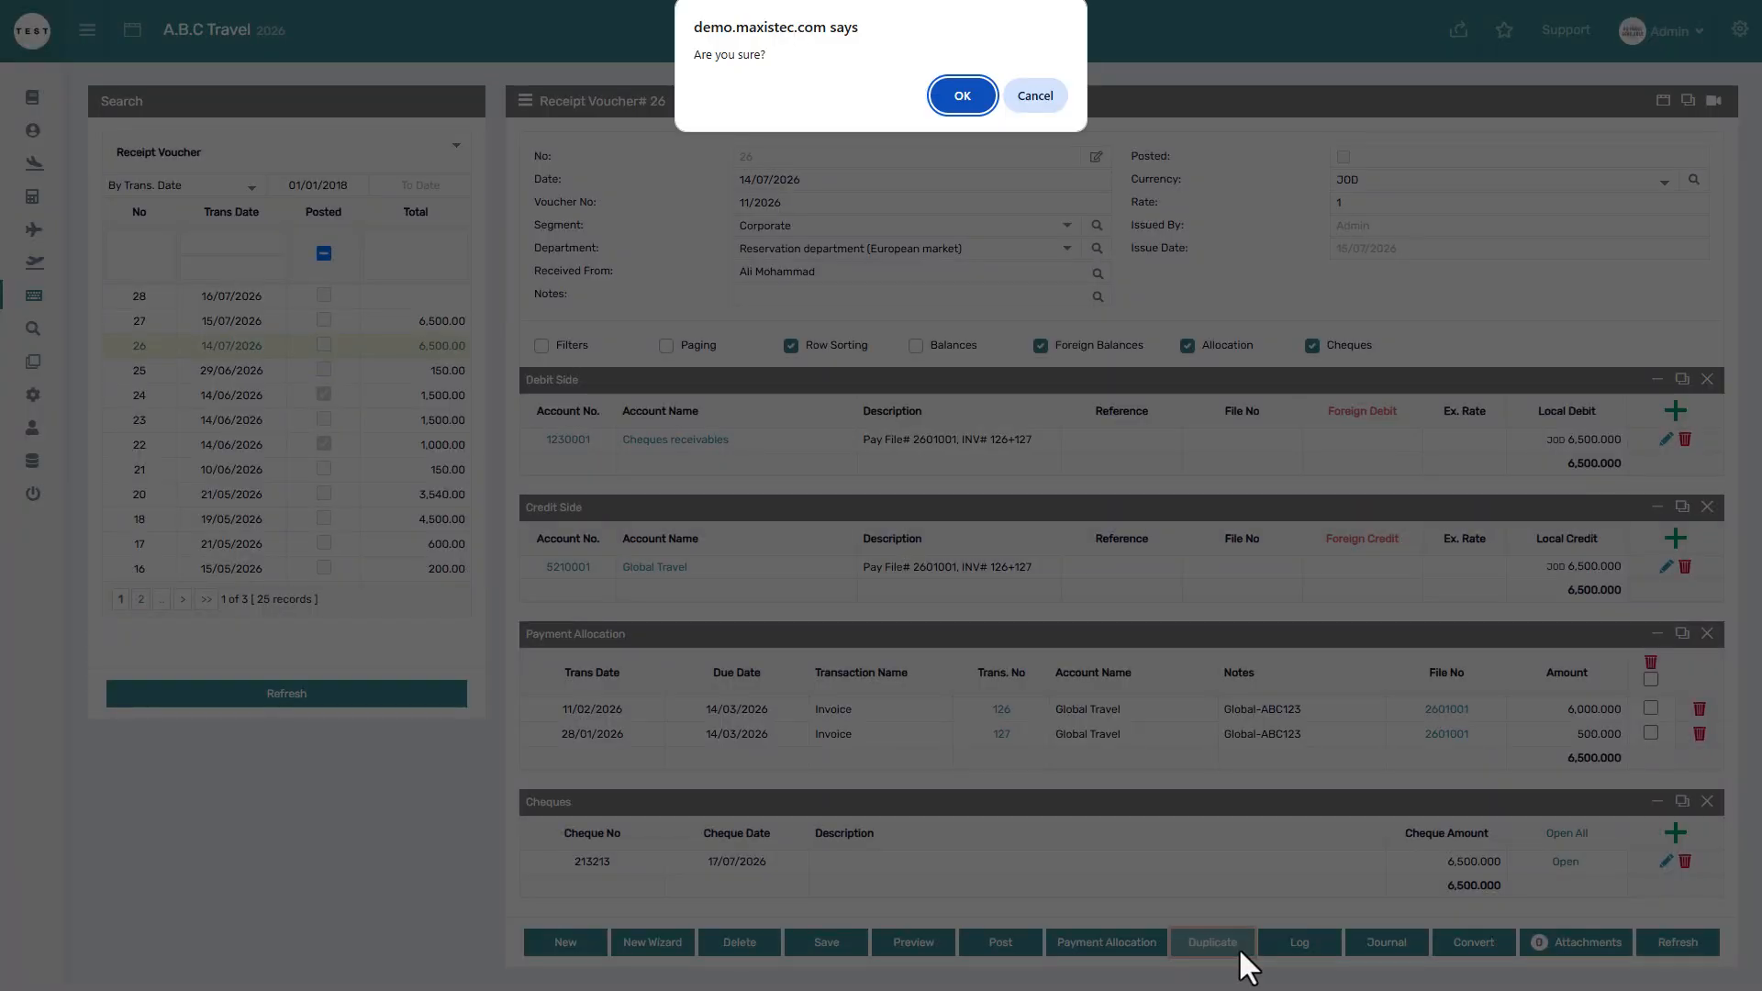
click(953, 104)
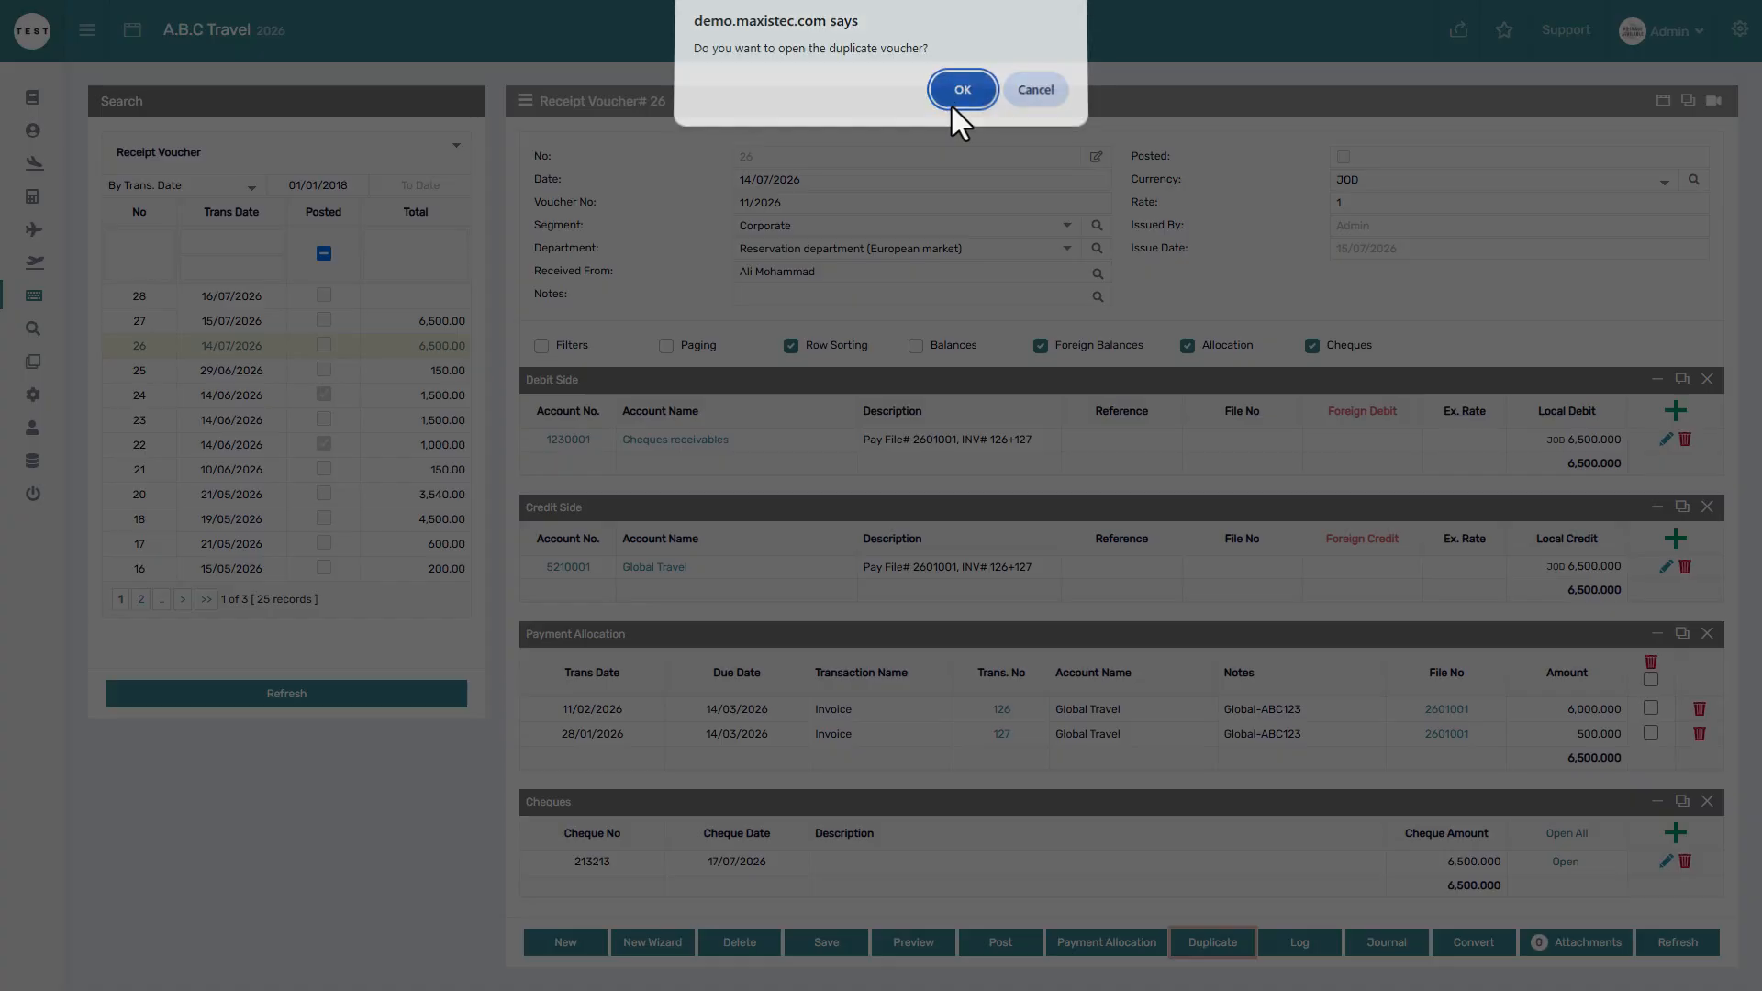
click(953, 105)
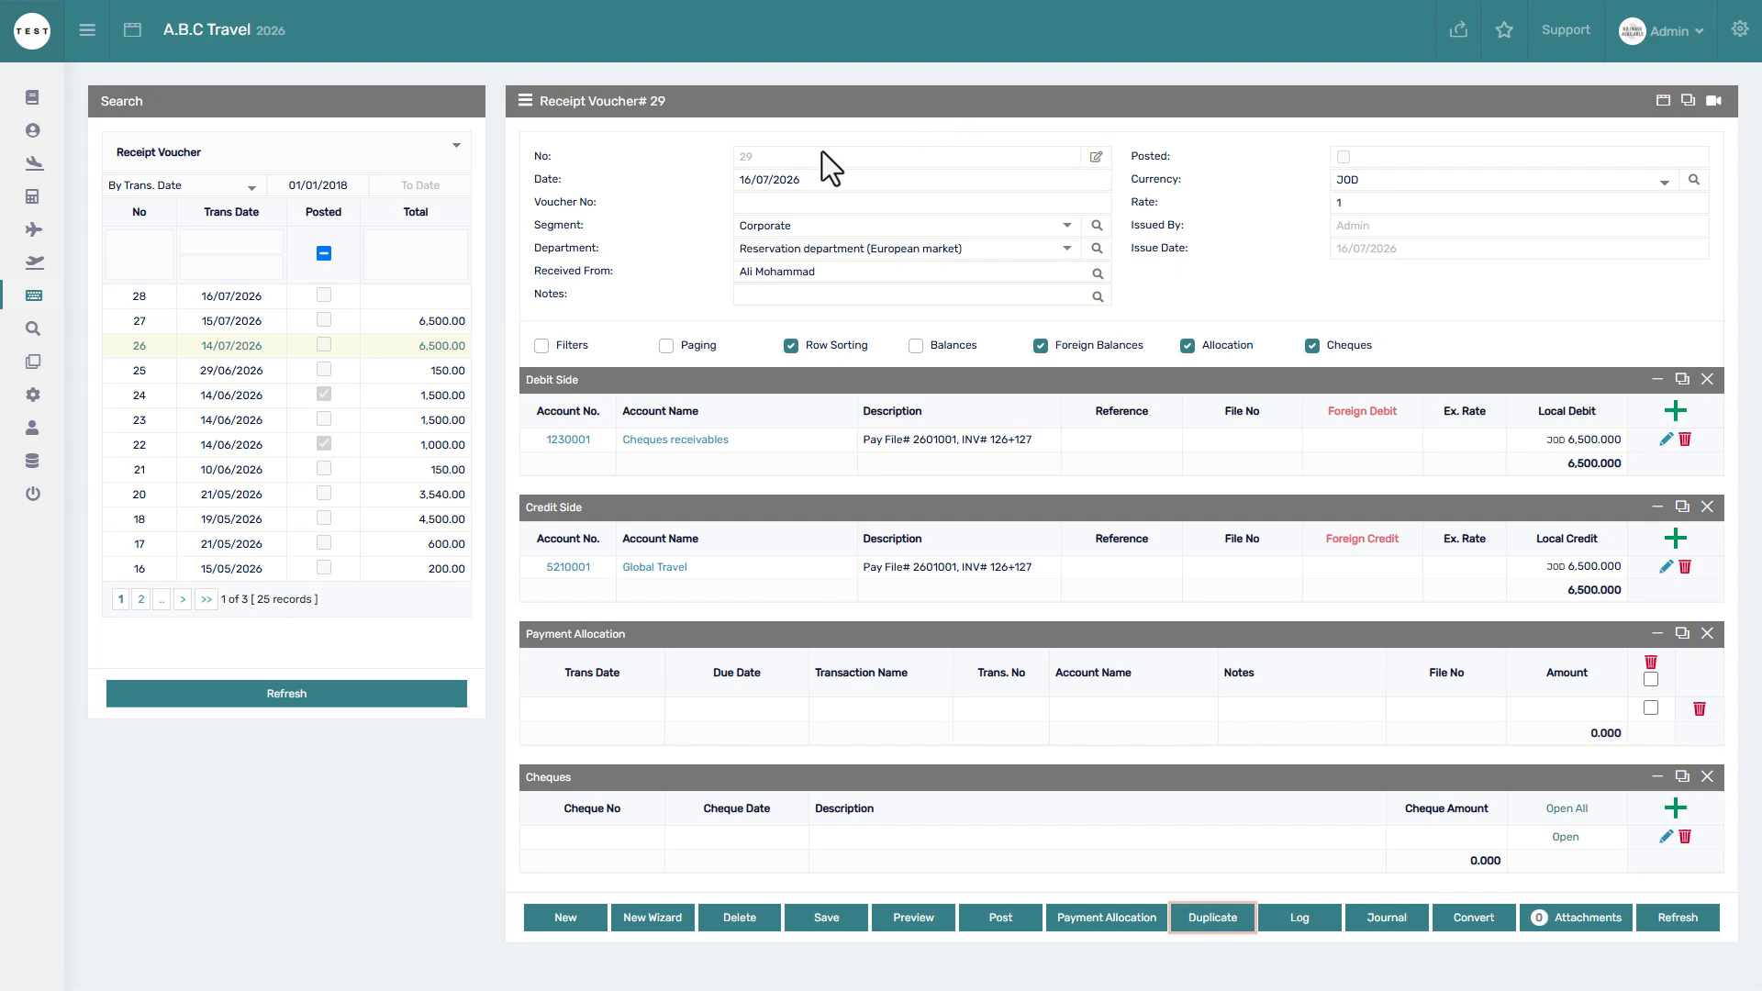
double_click(745, 157)
click(424, 701)
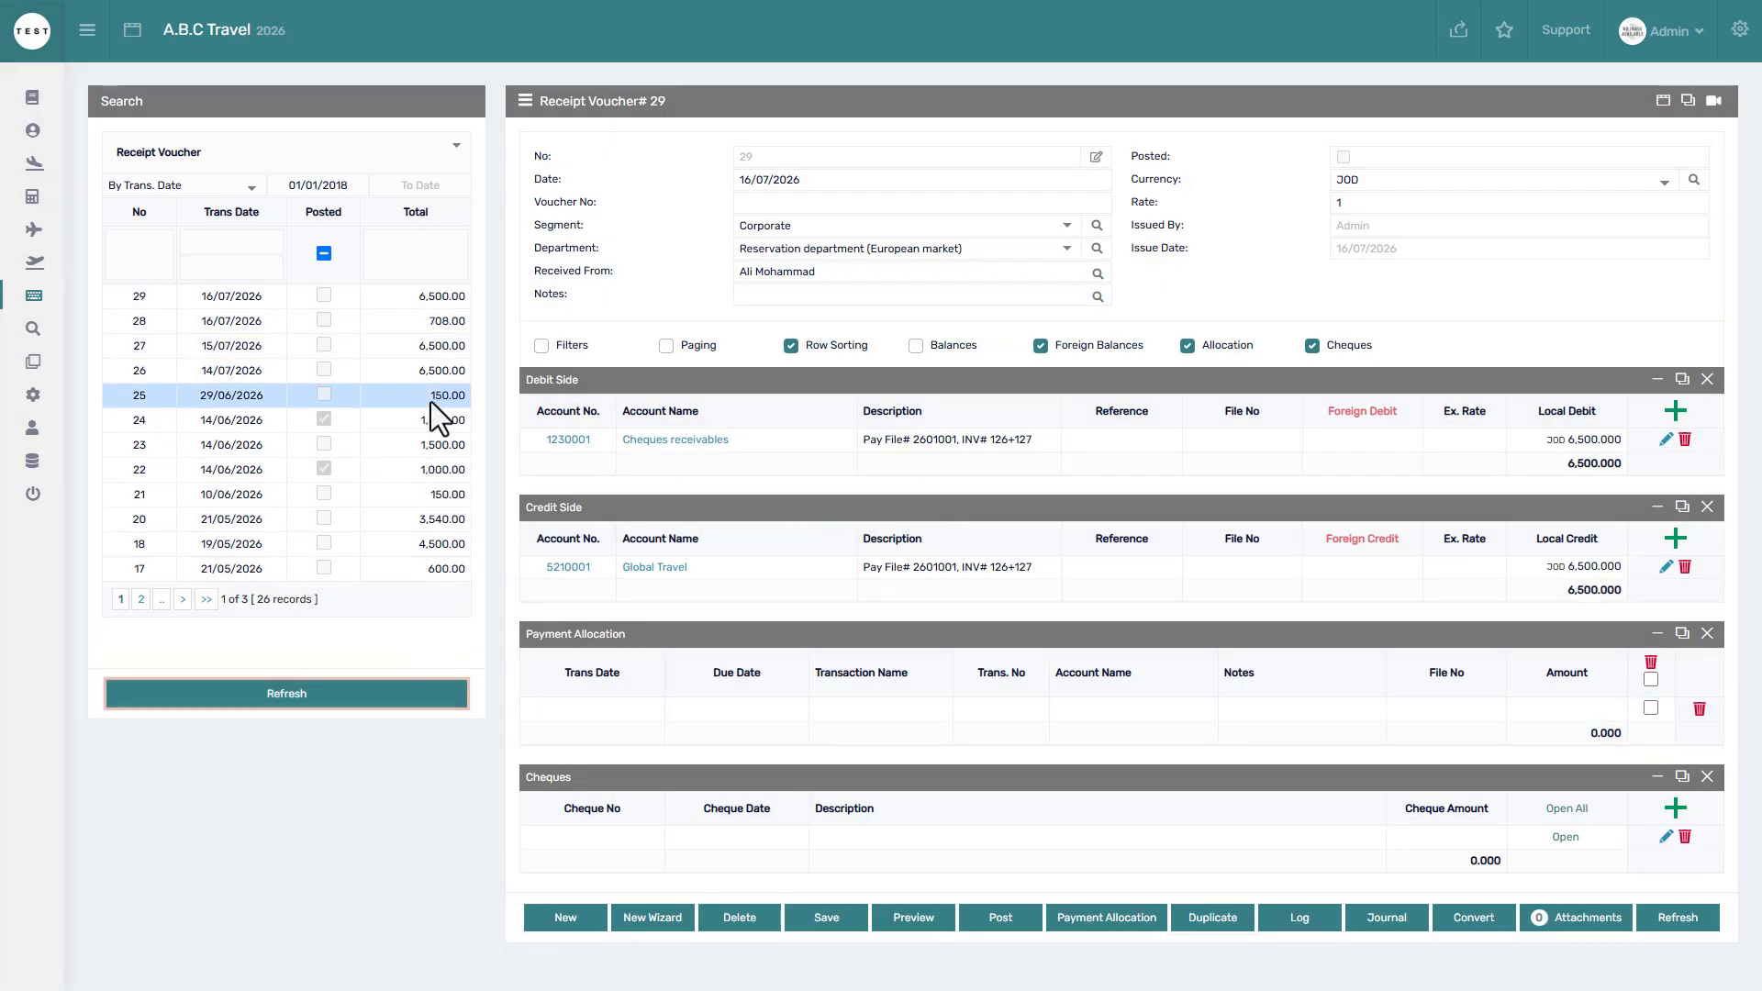
click(431, 371)
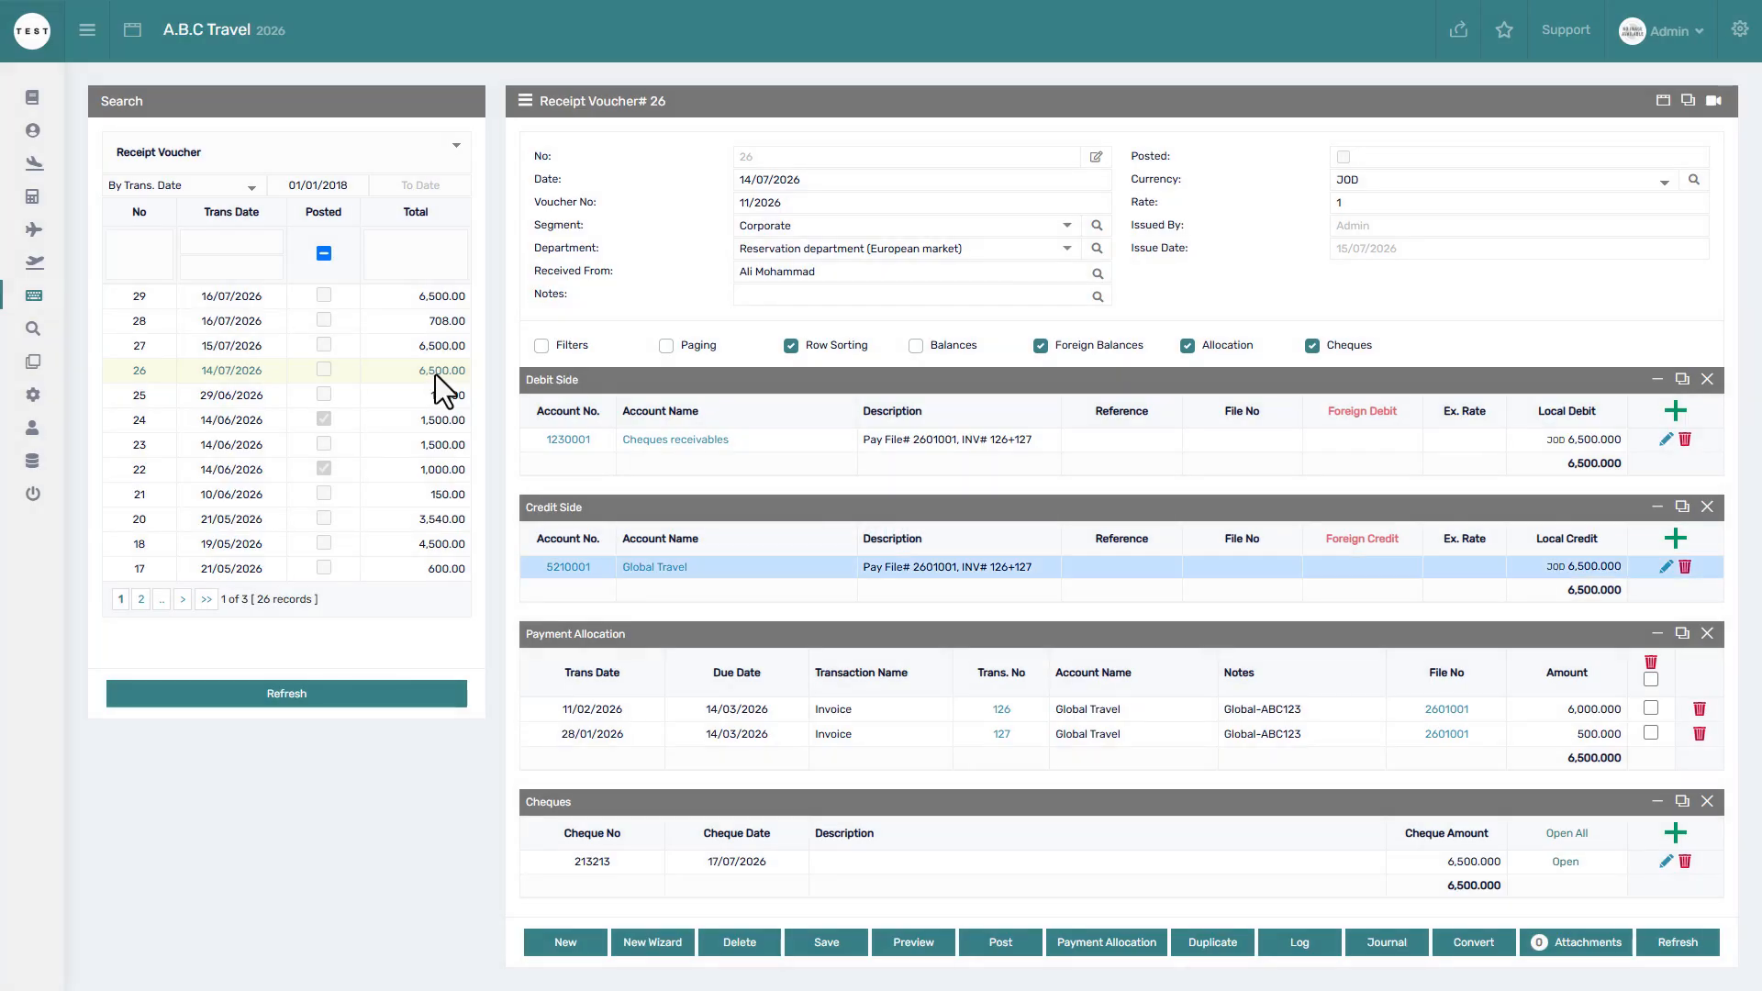
click(1317, 942)
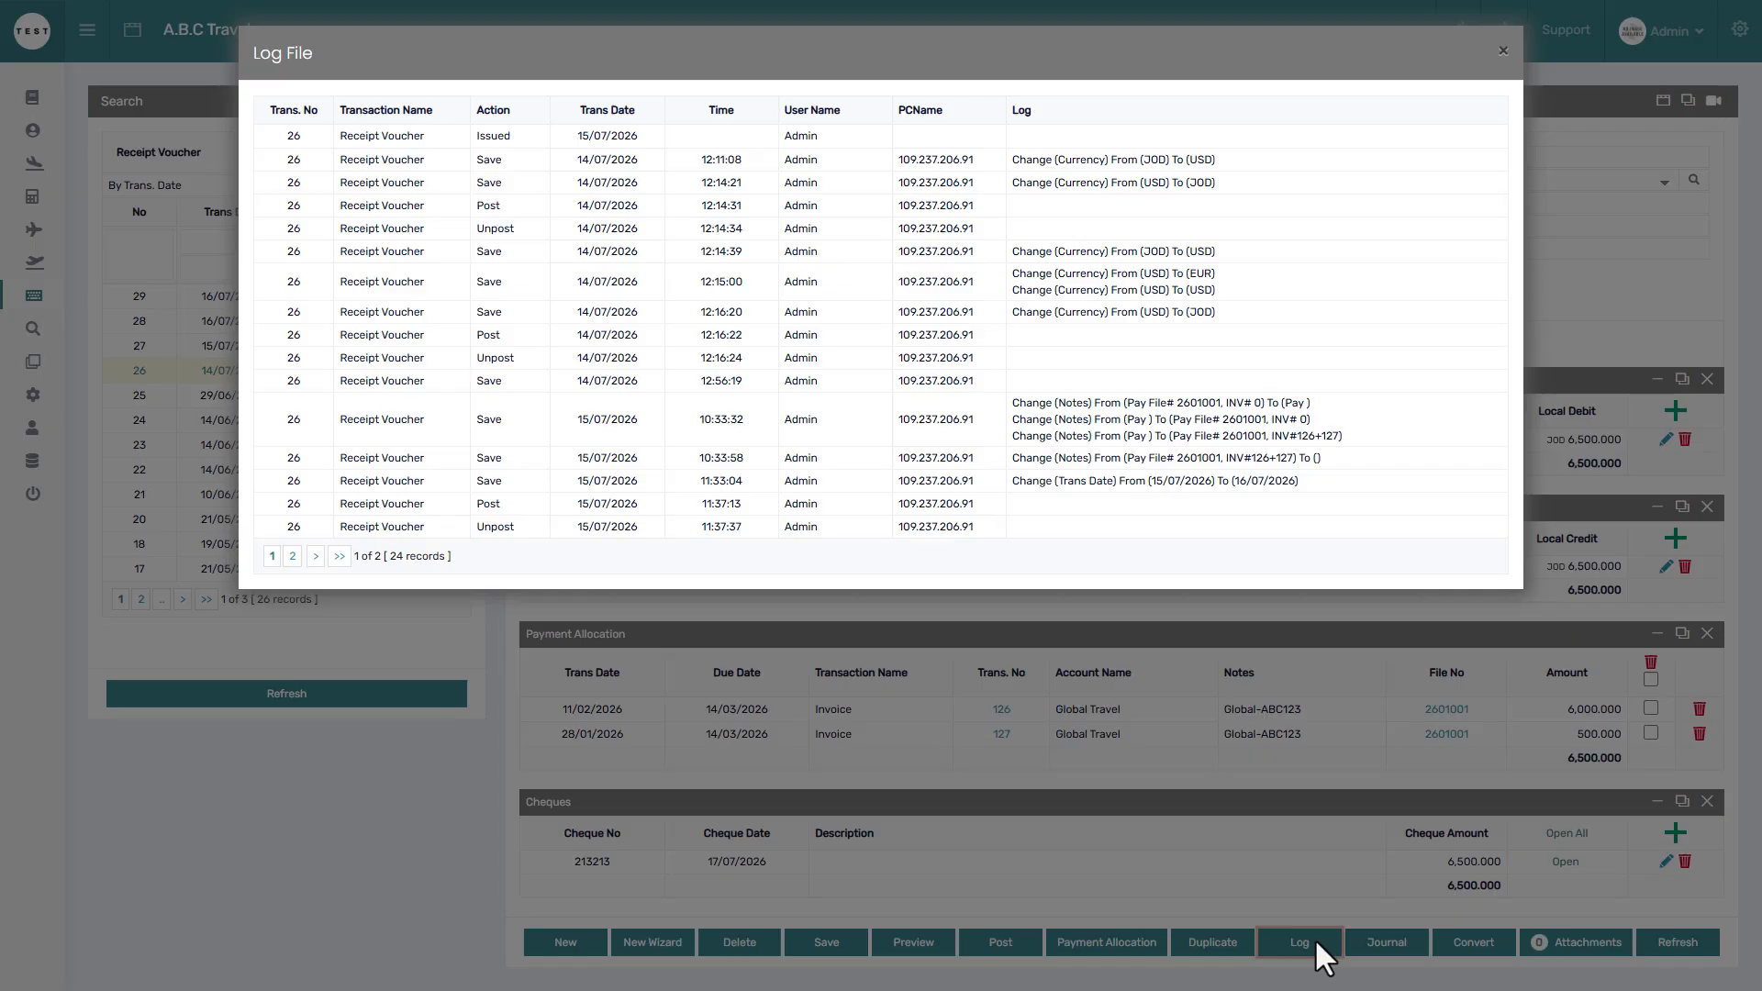
click(1268, 879)
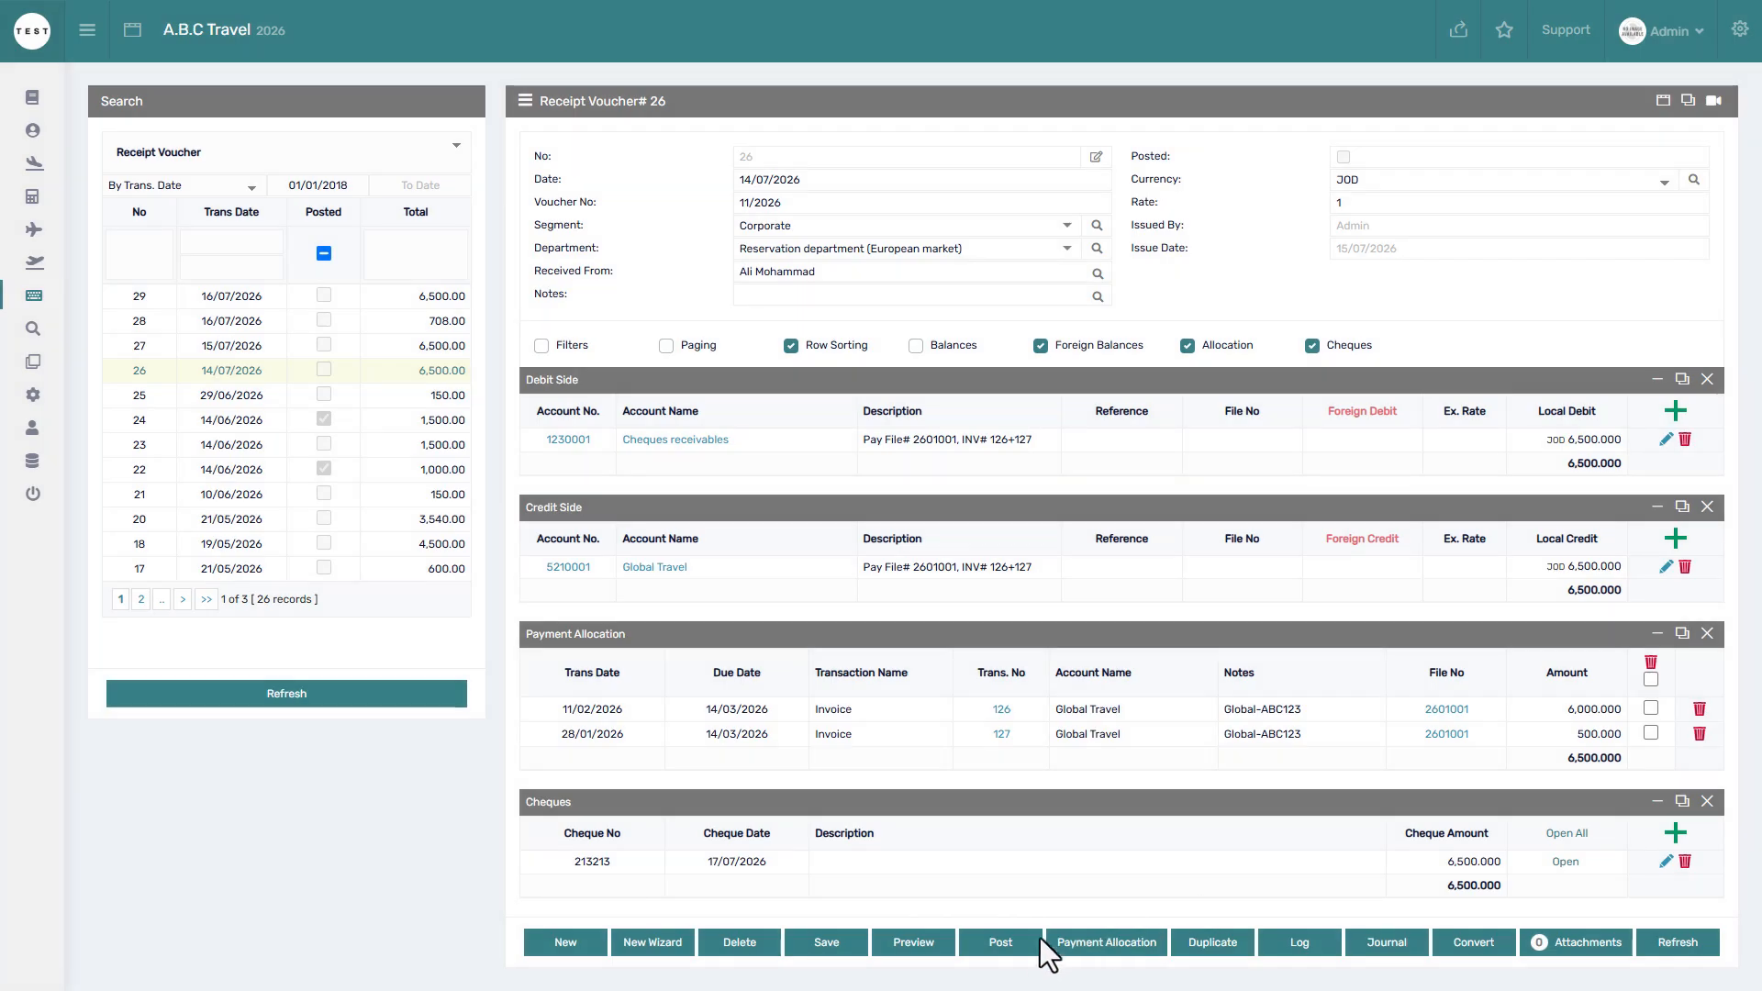
click(1028, 940)
click(961, 98)
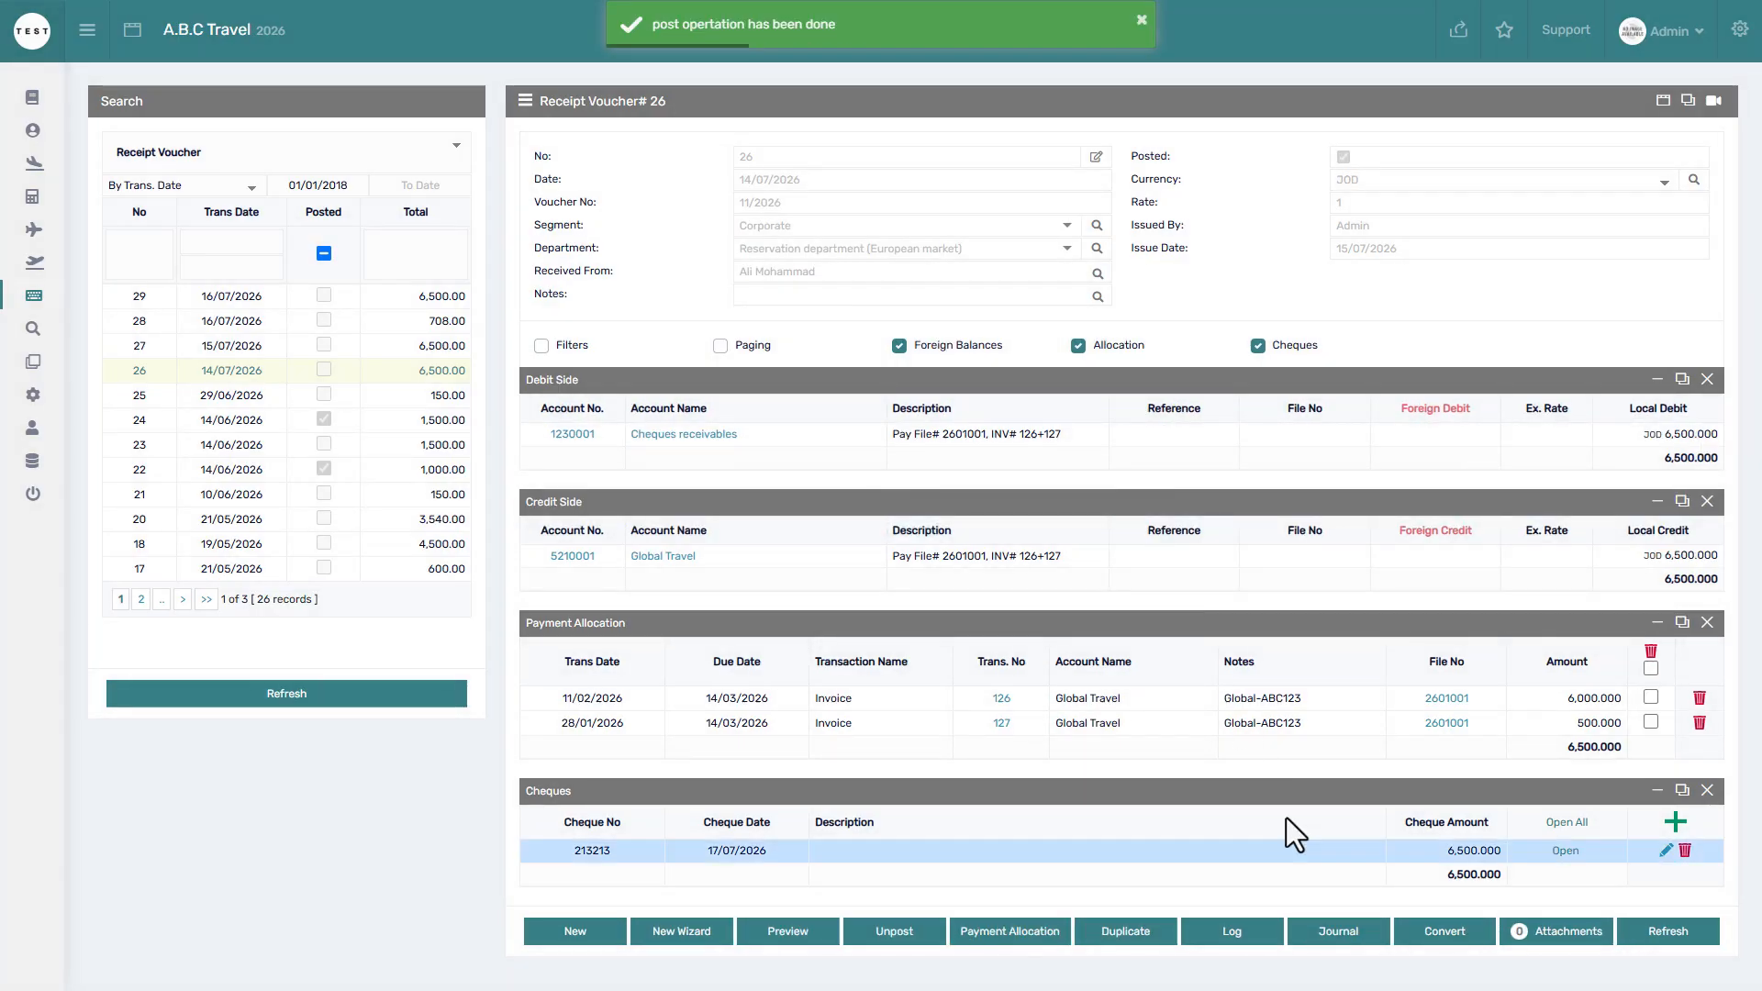
click(1339, 927)
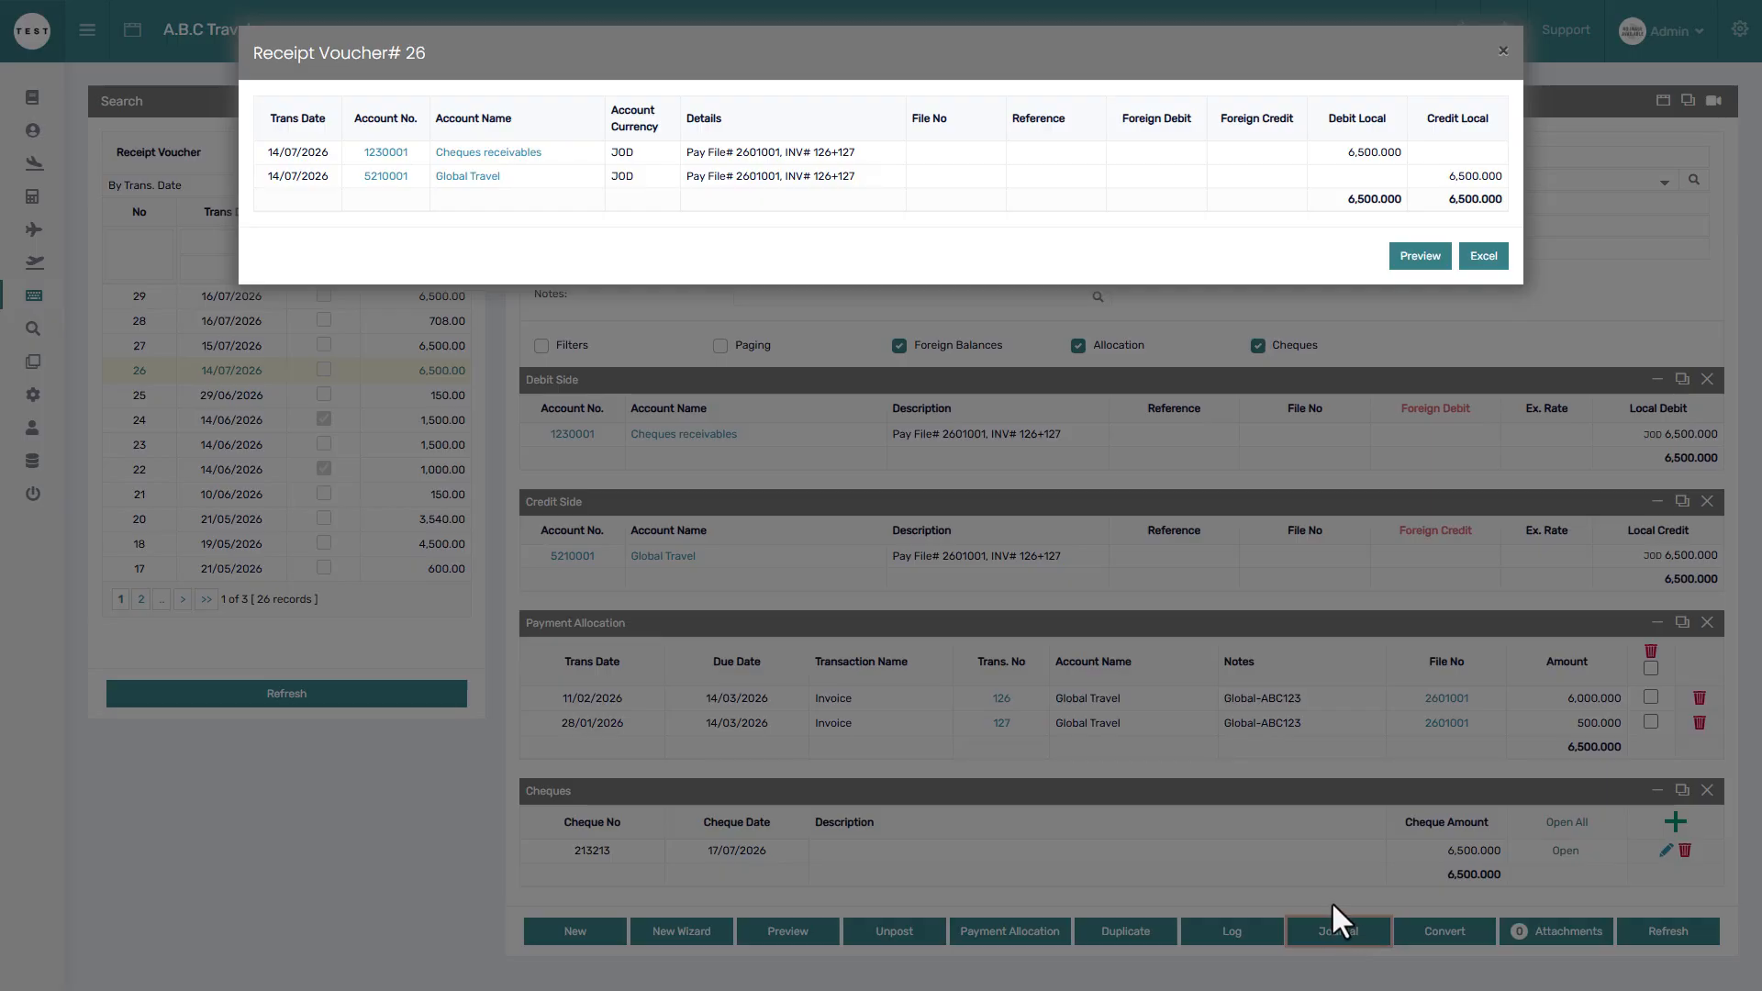
click(1331, 901)
click(904, 927)
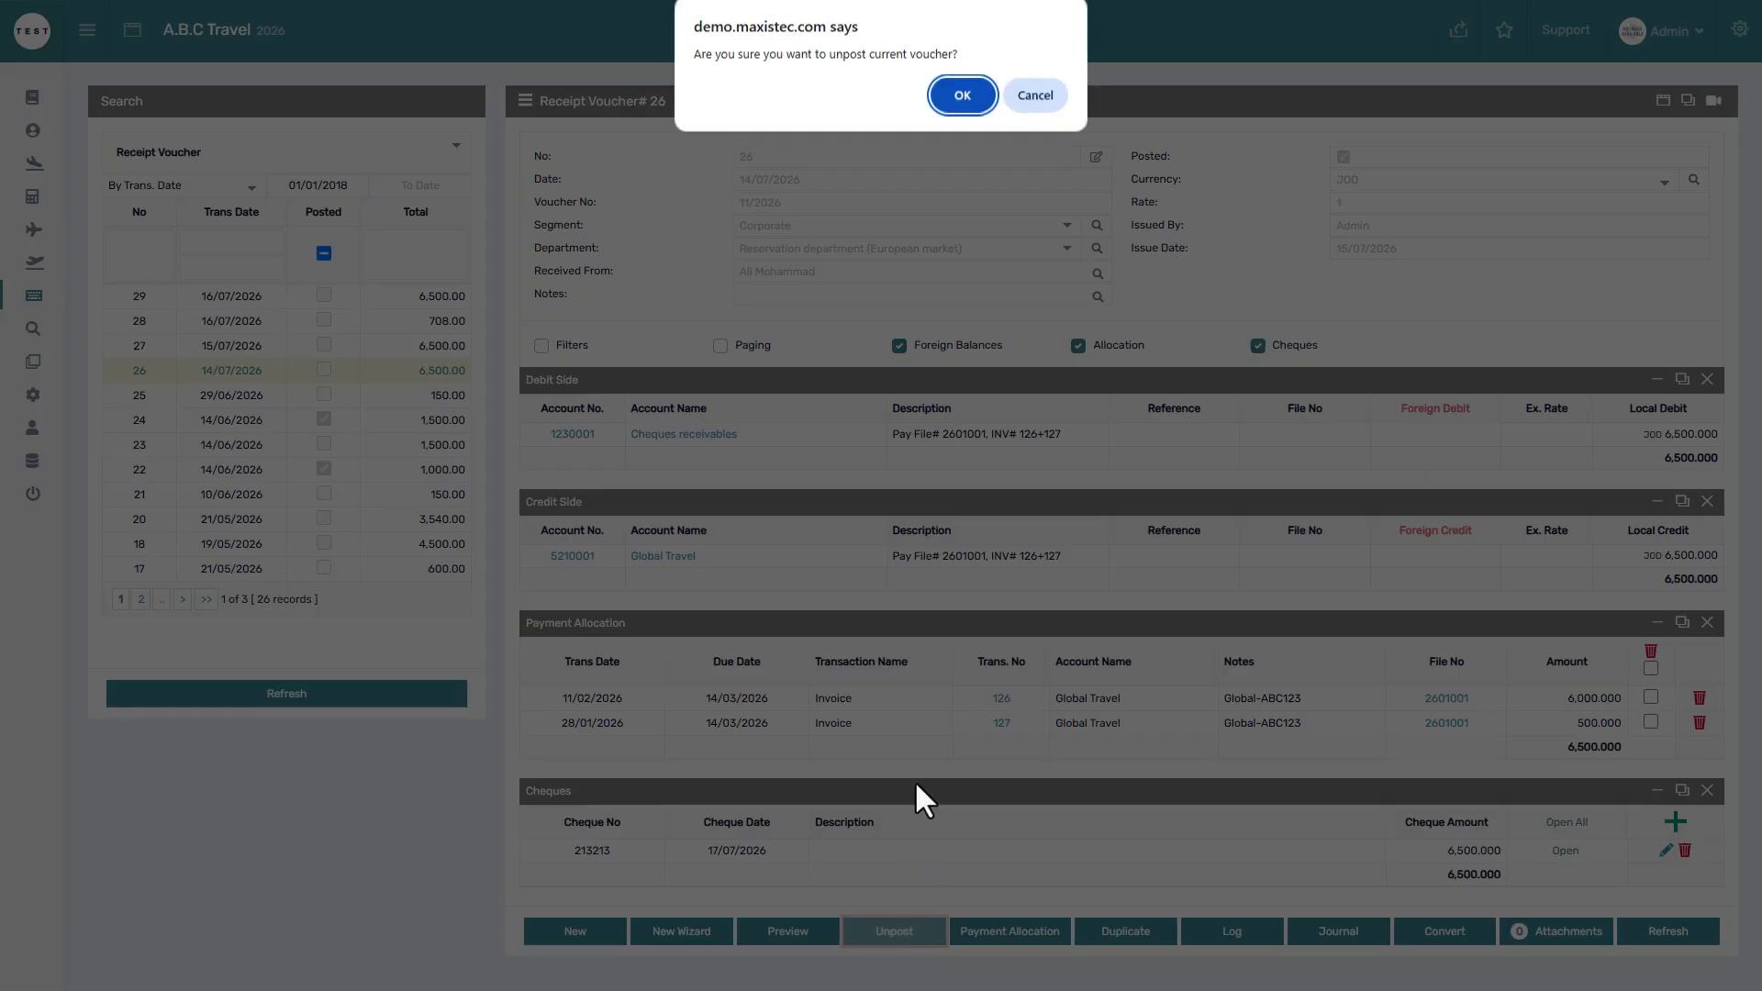
click(970, 97)
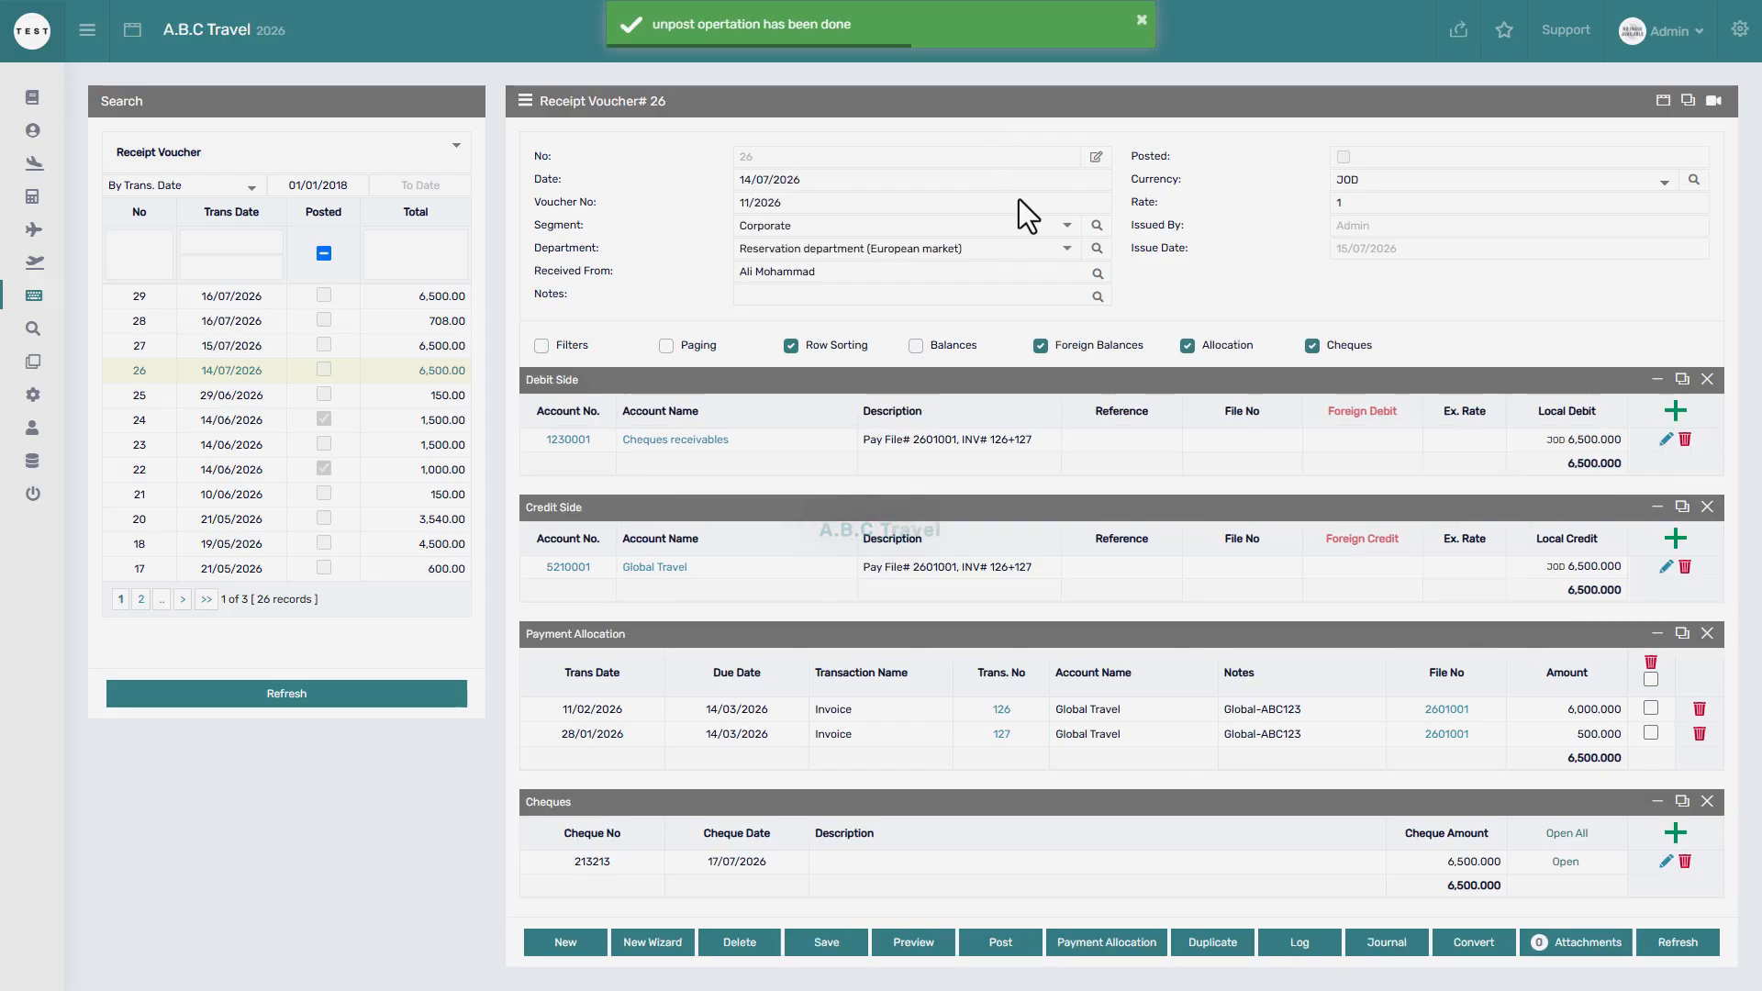
click(1382, 942)
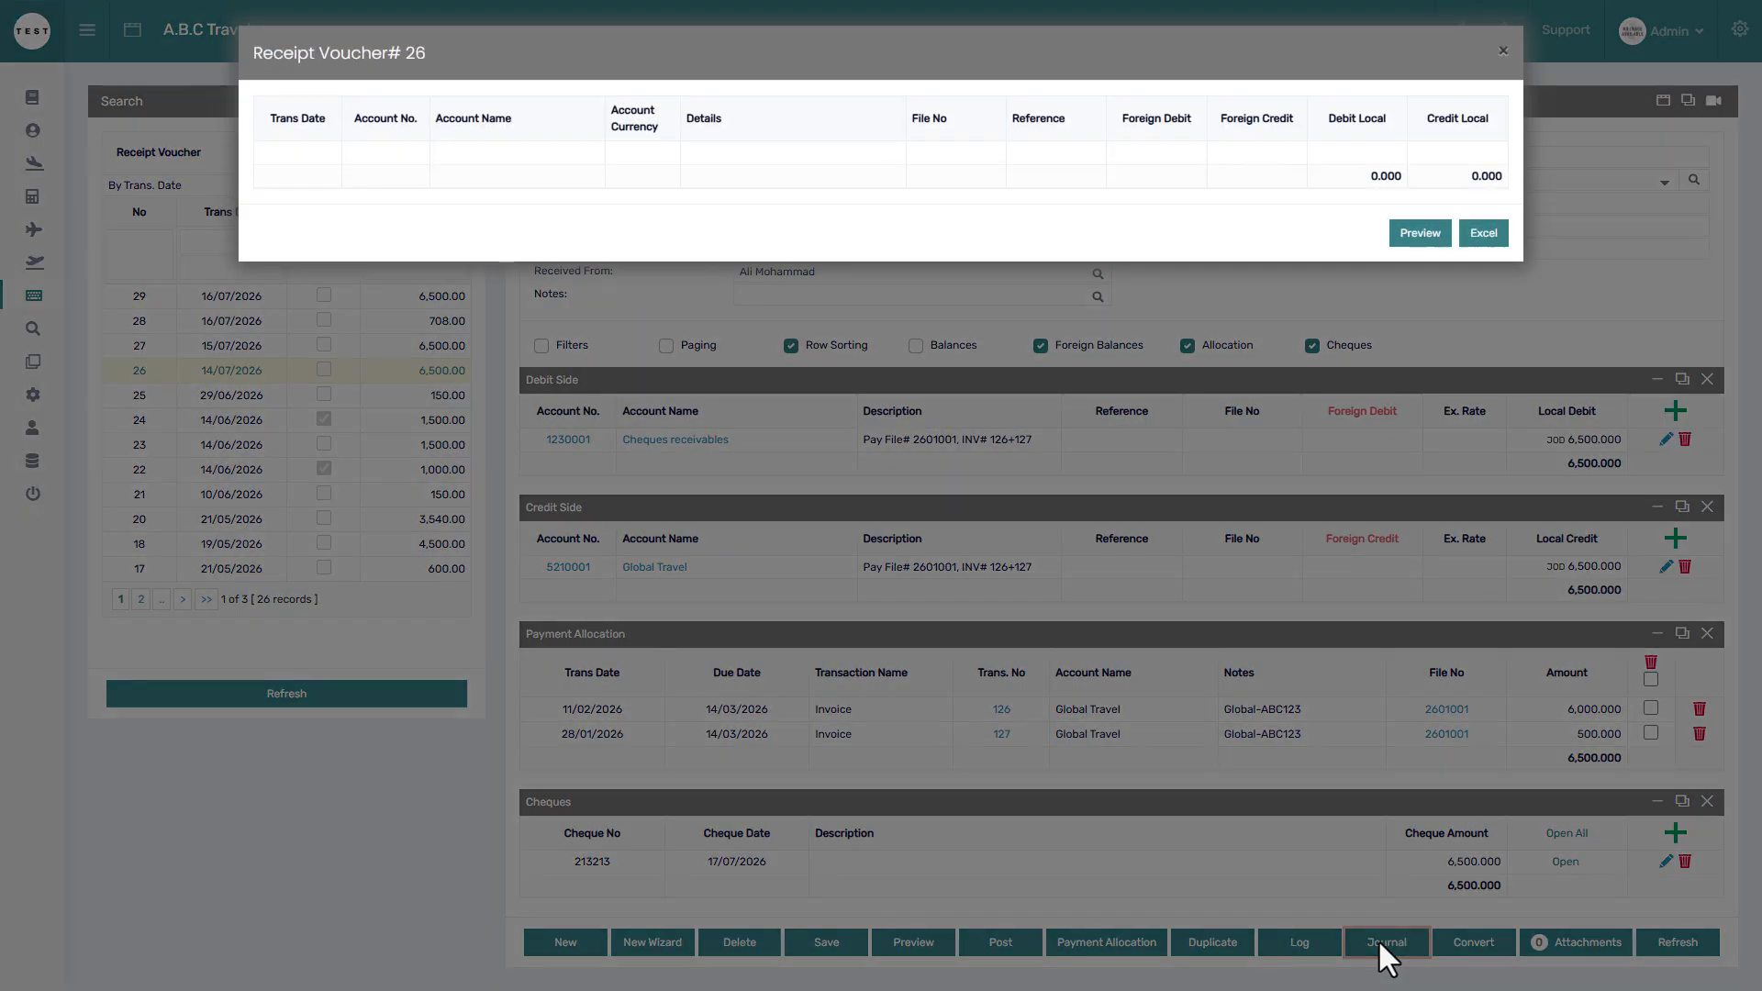
click(1379, 939)
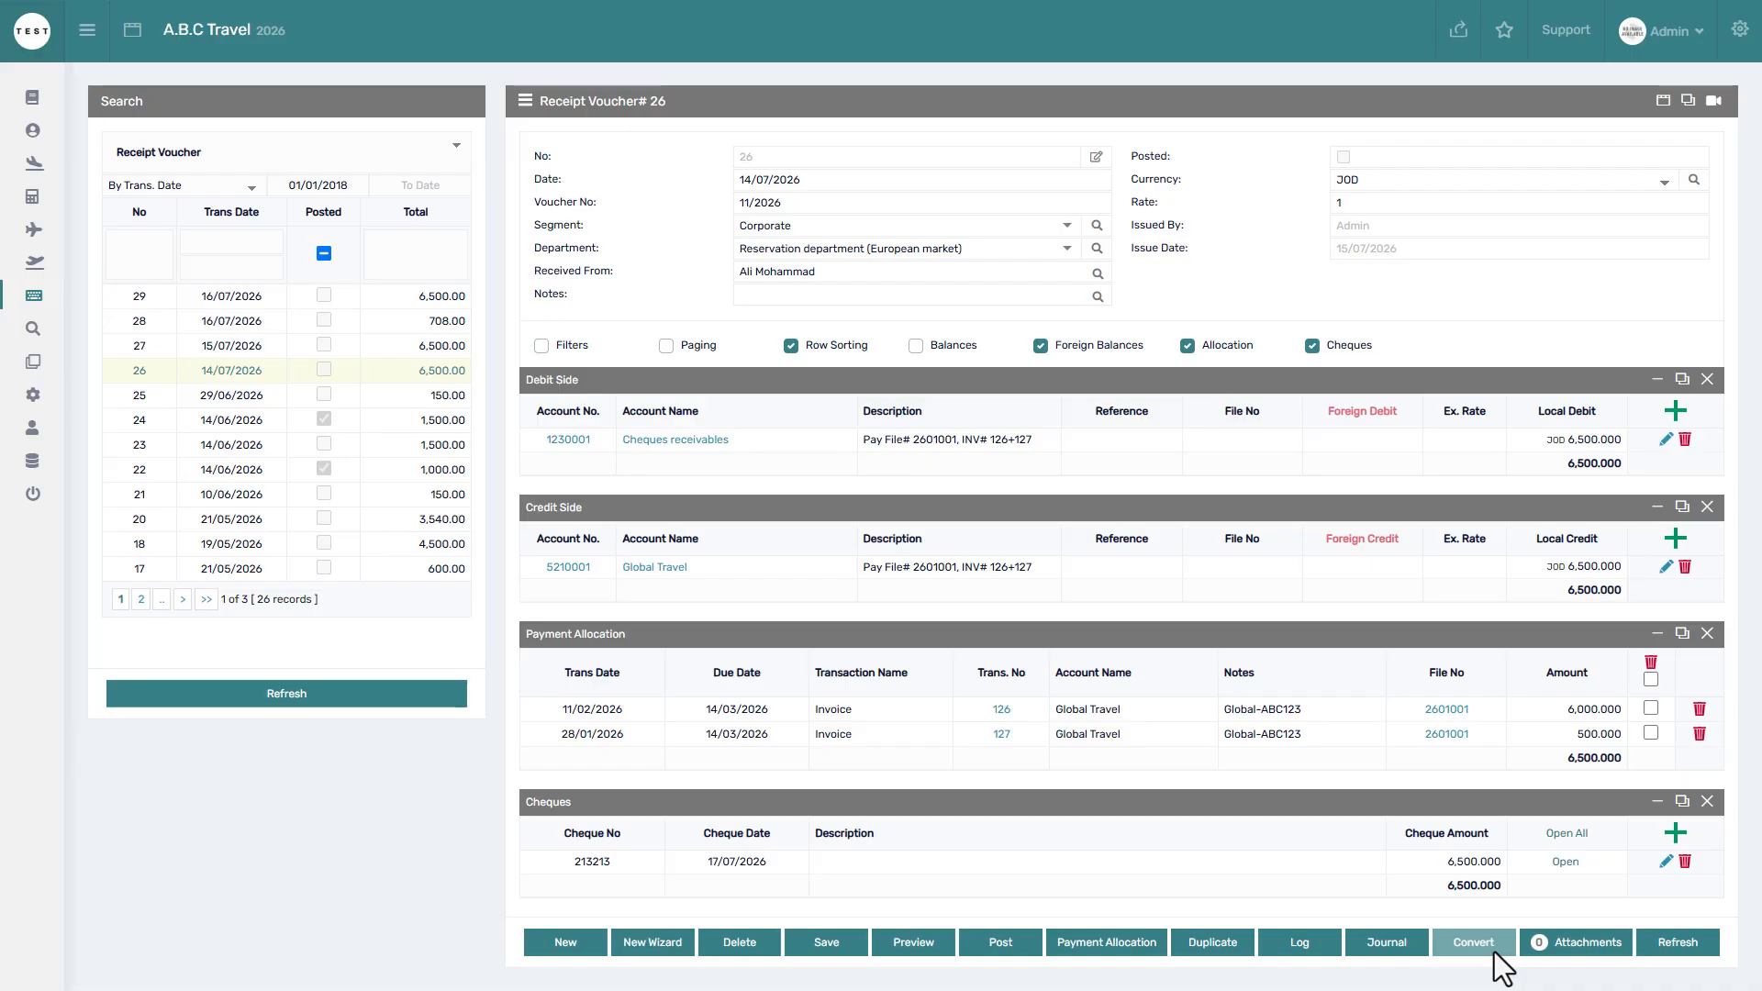
Convert voucher 26 into Journal Voucher #44 with Delete Voucher Data ticked.
click(1473, 943)
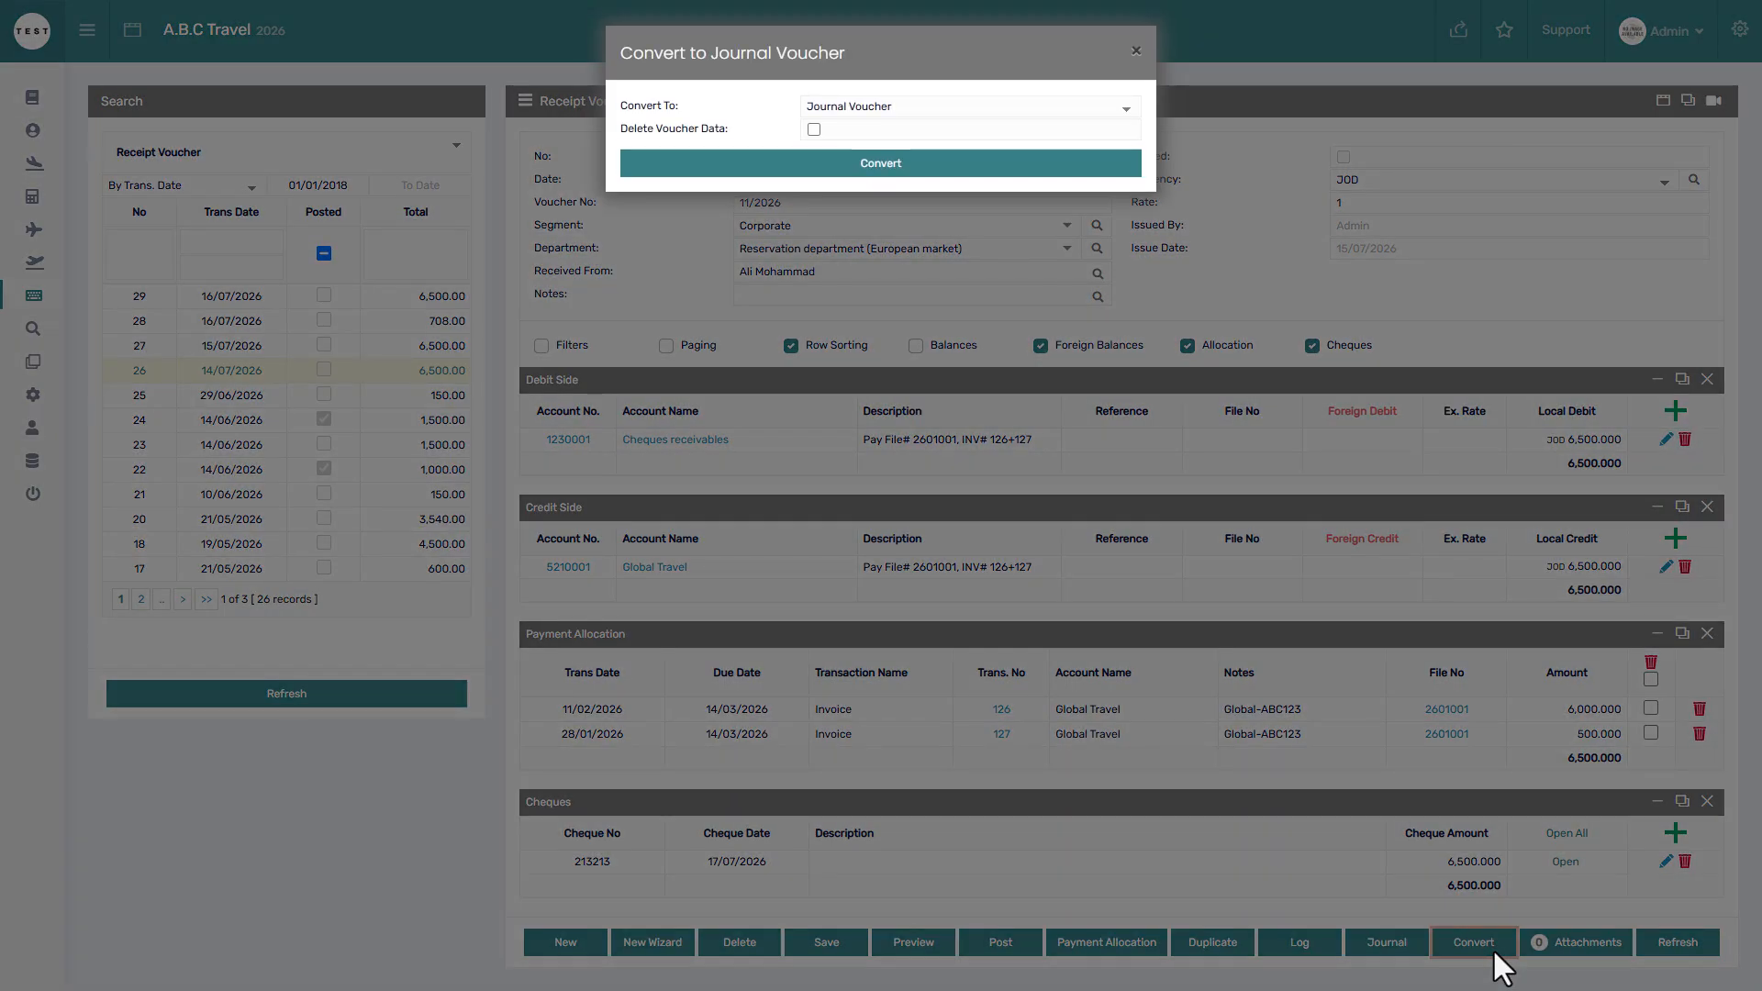
click(813, 130)
click(879, 168)
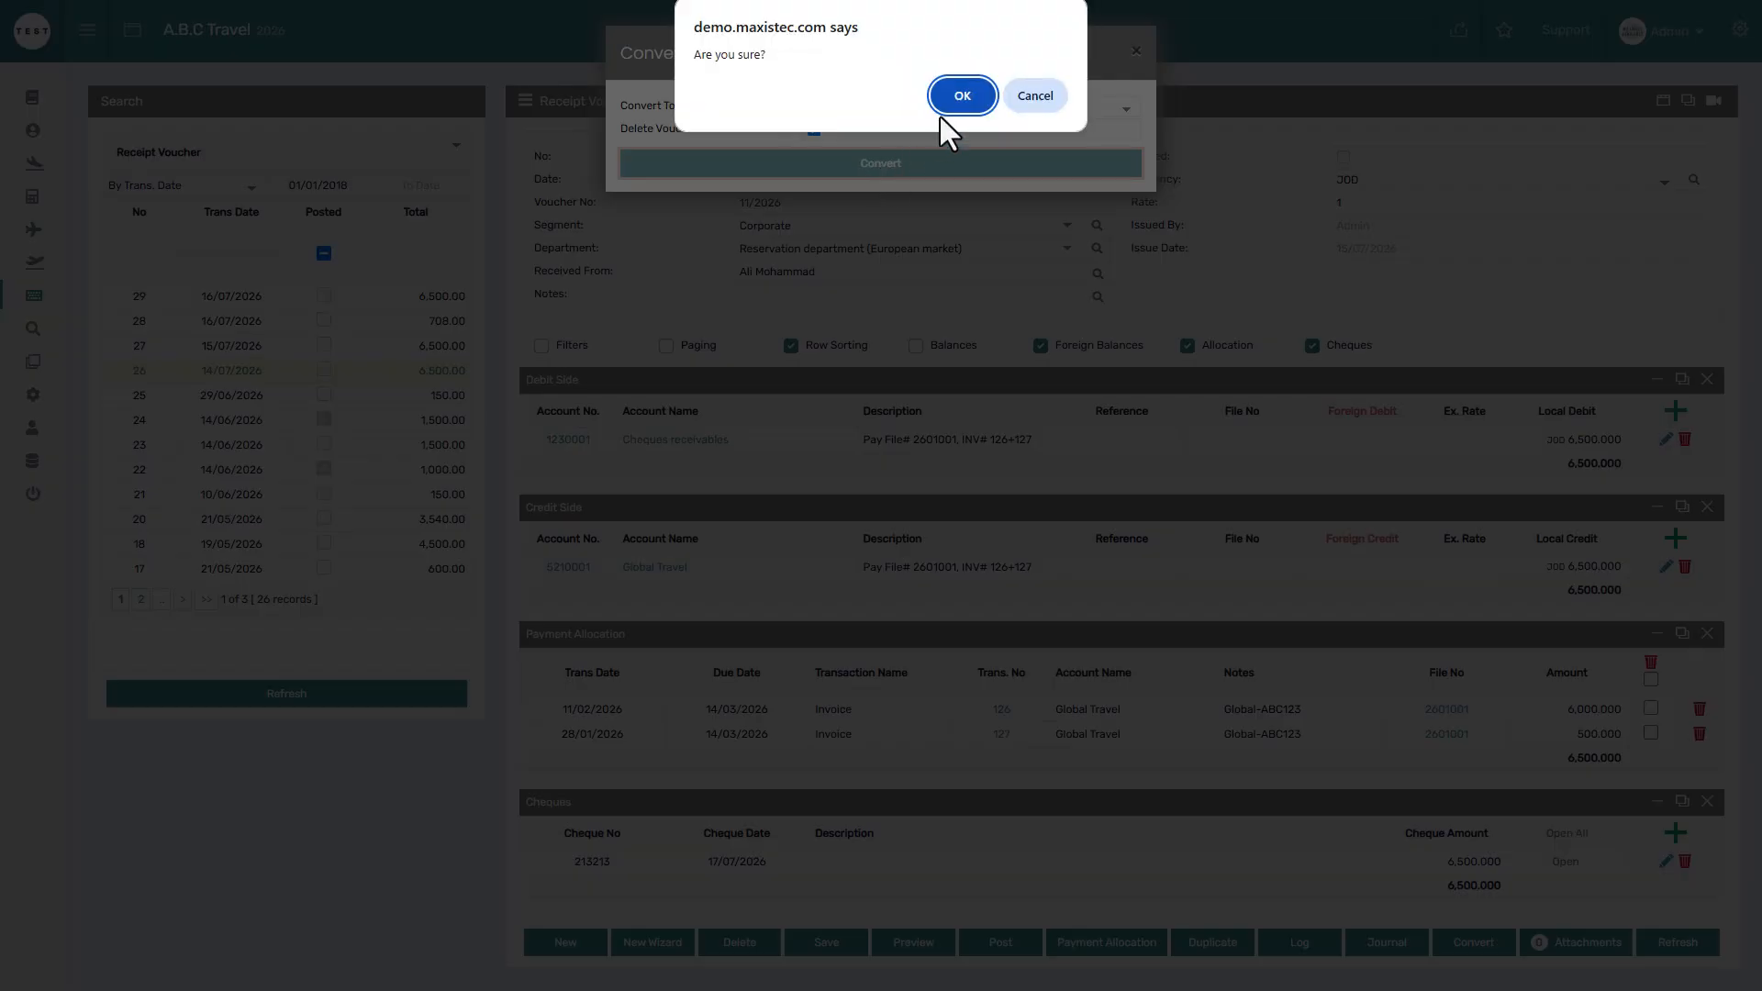
click(960, 101)
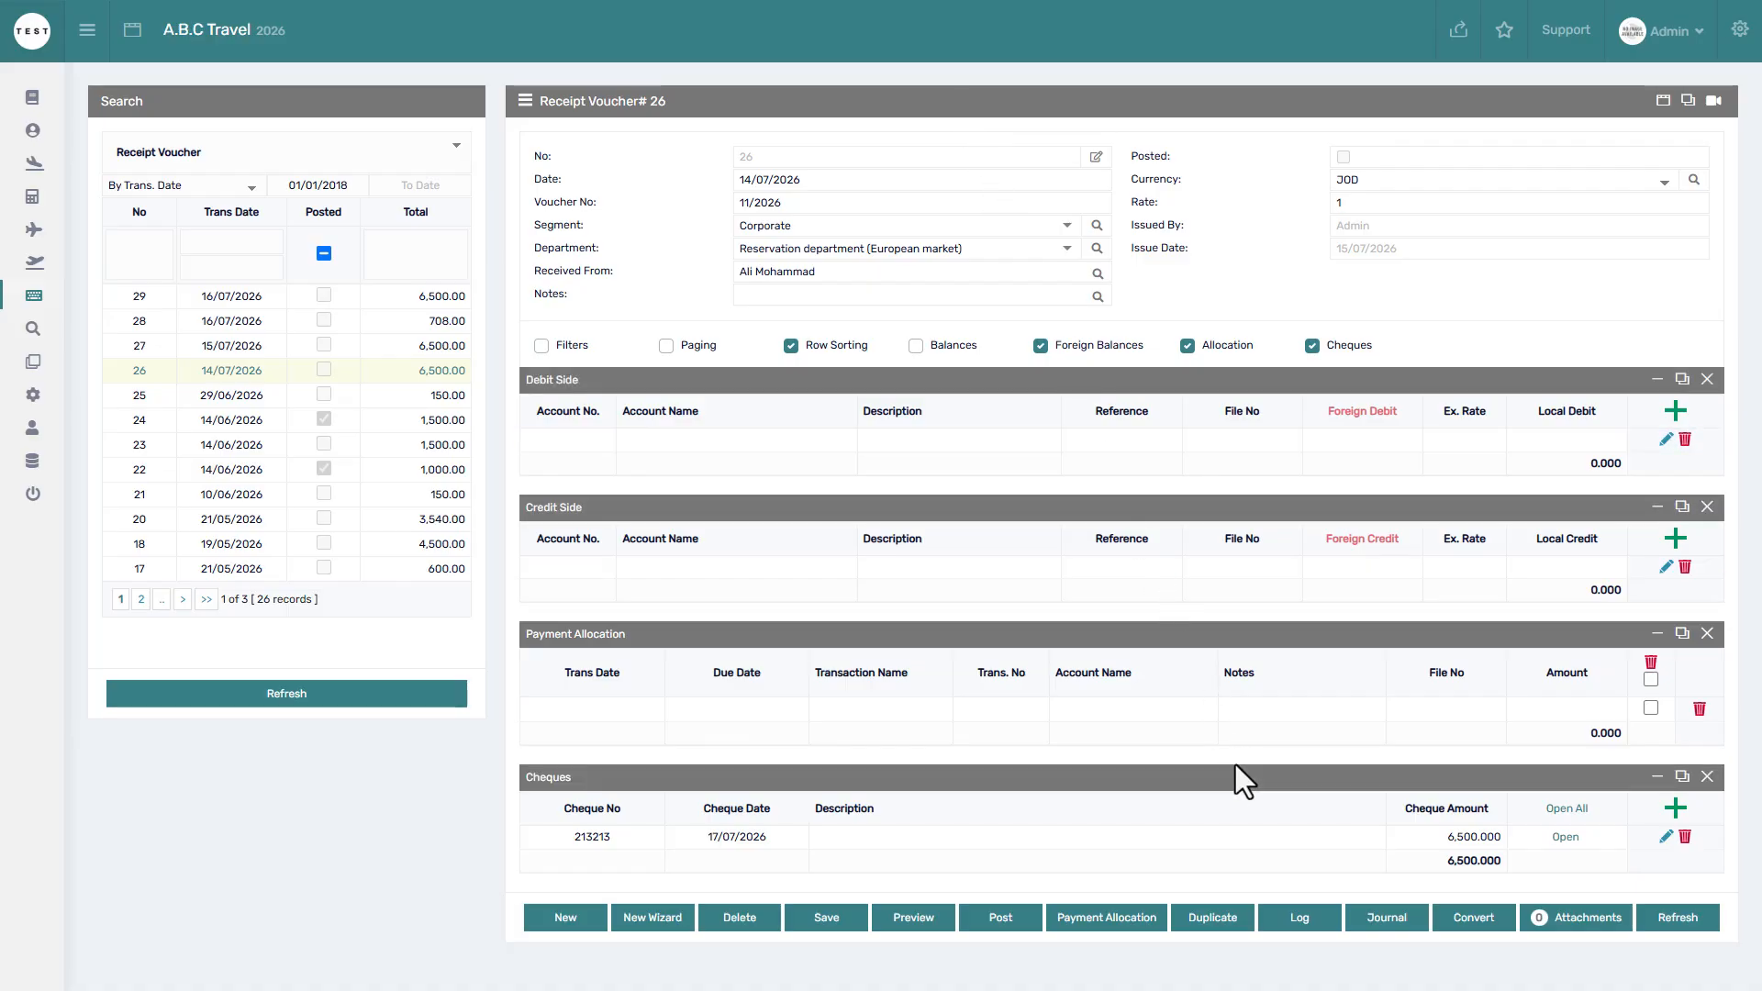
click(1562, 922)
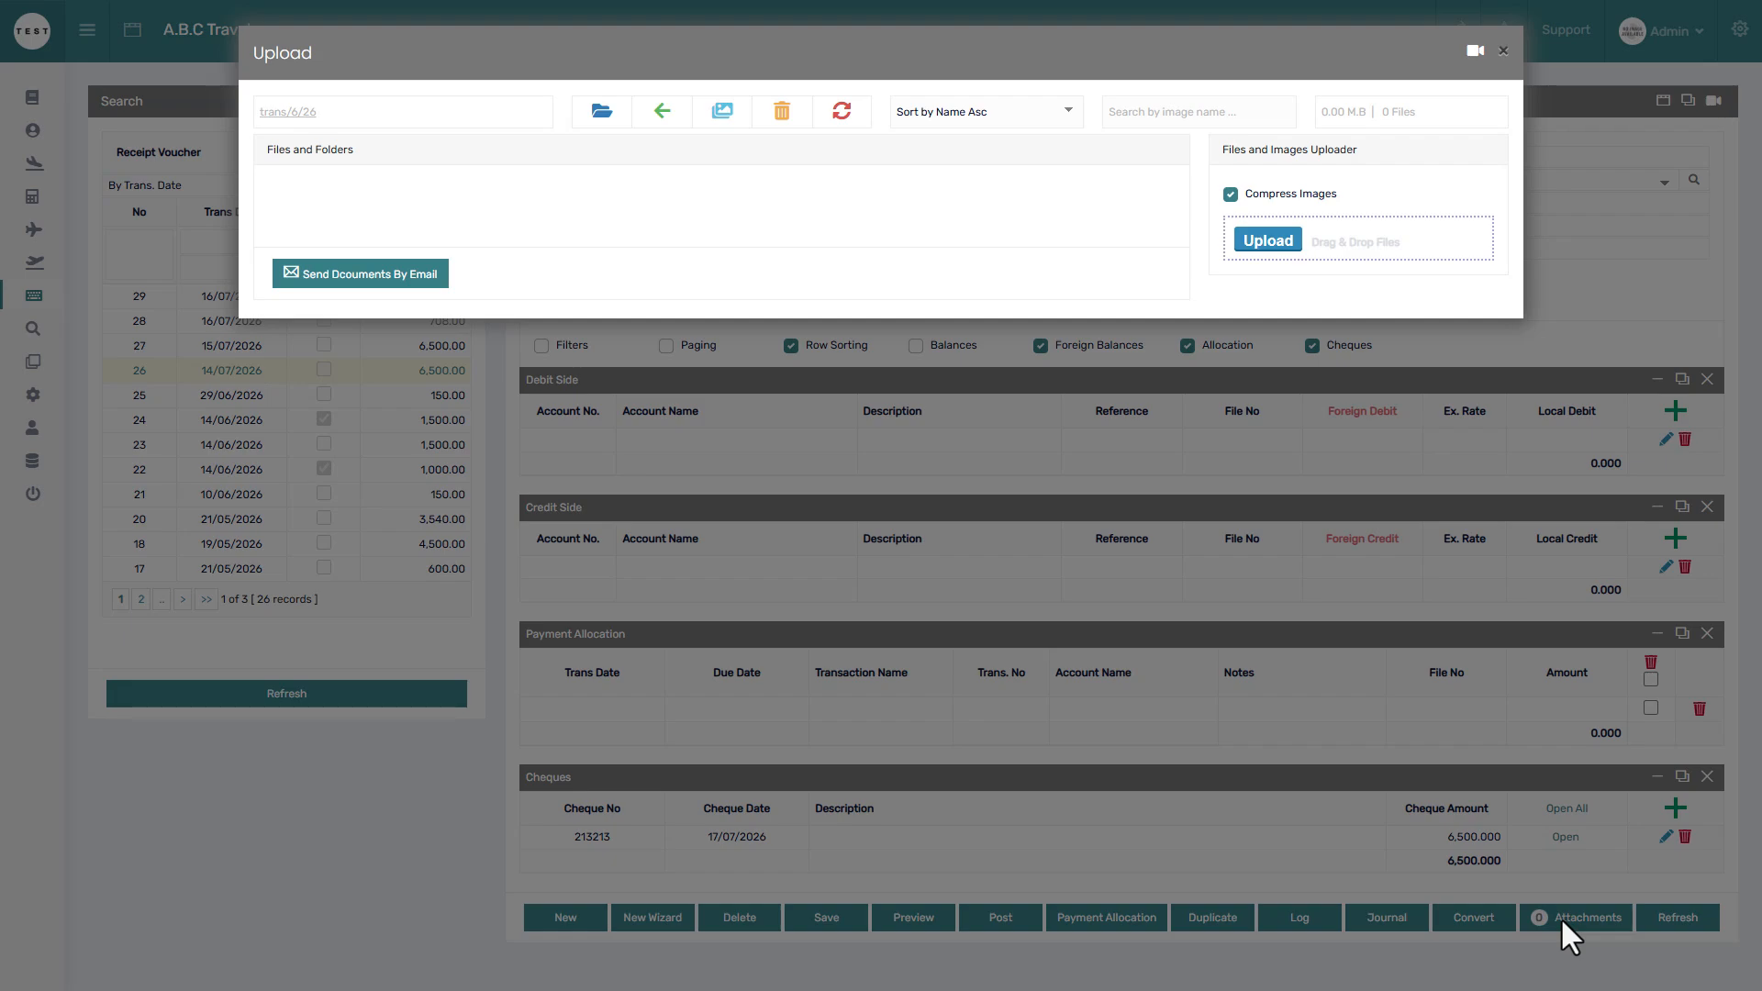
click(1562, 918)
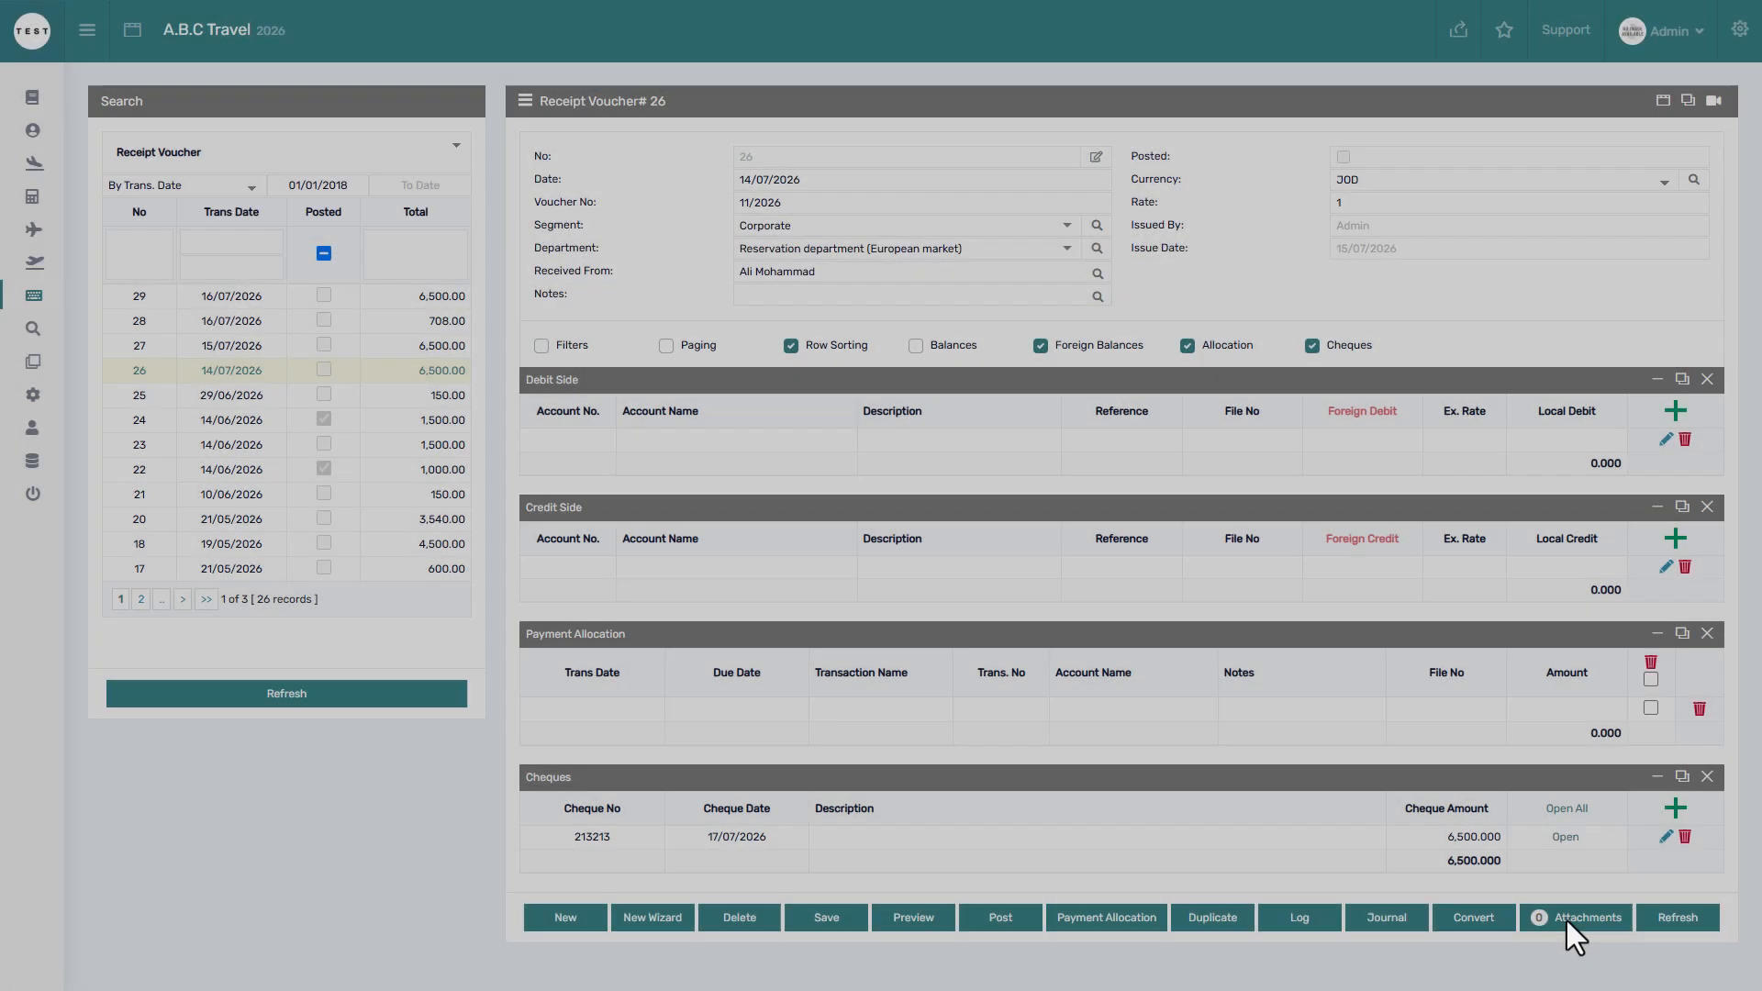
click(1683, 927)
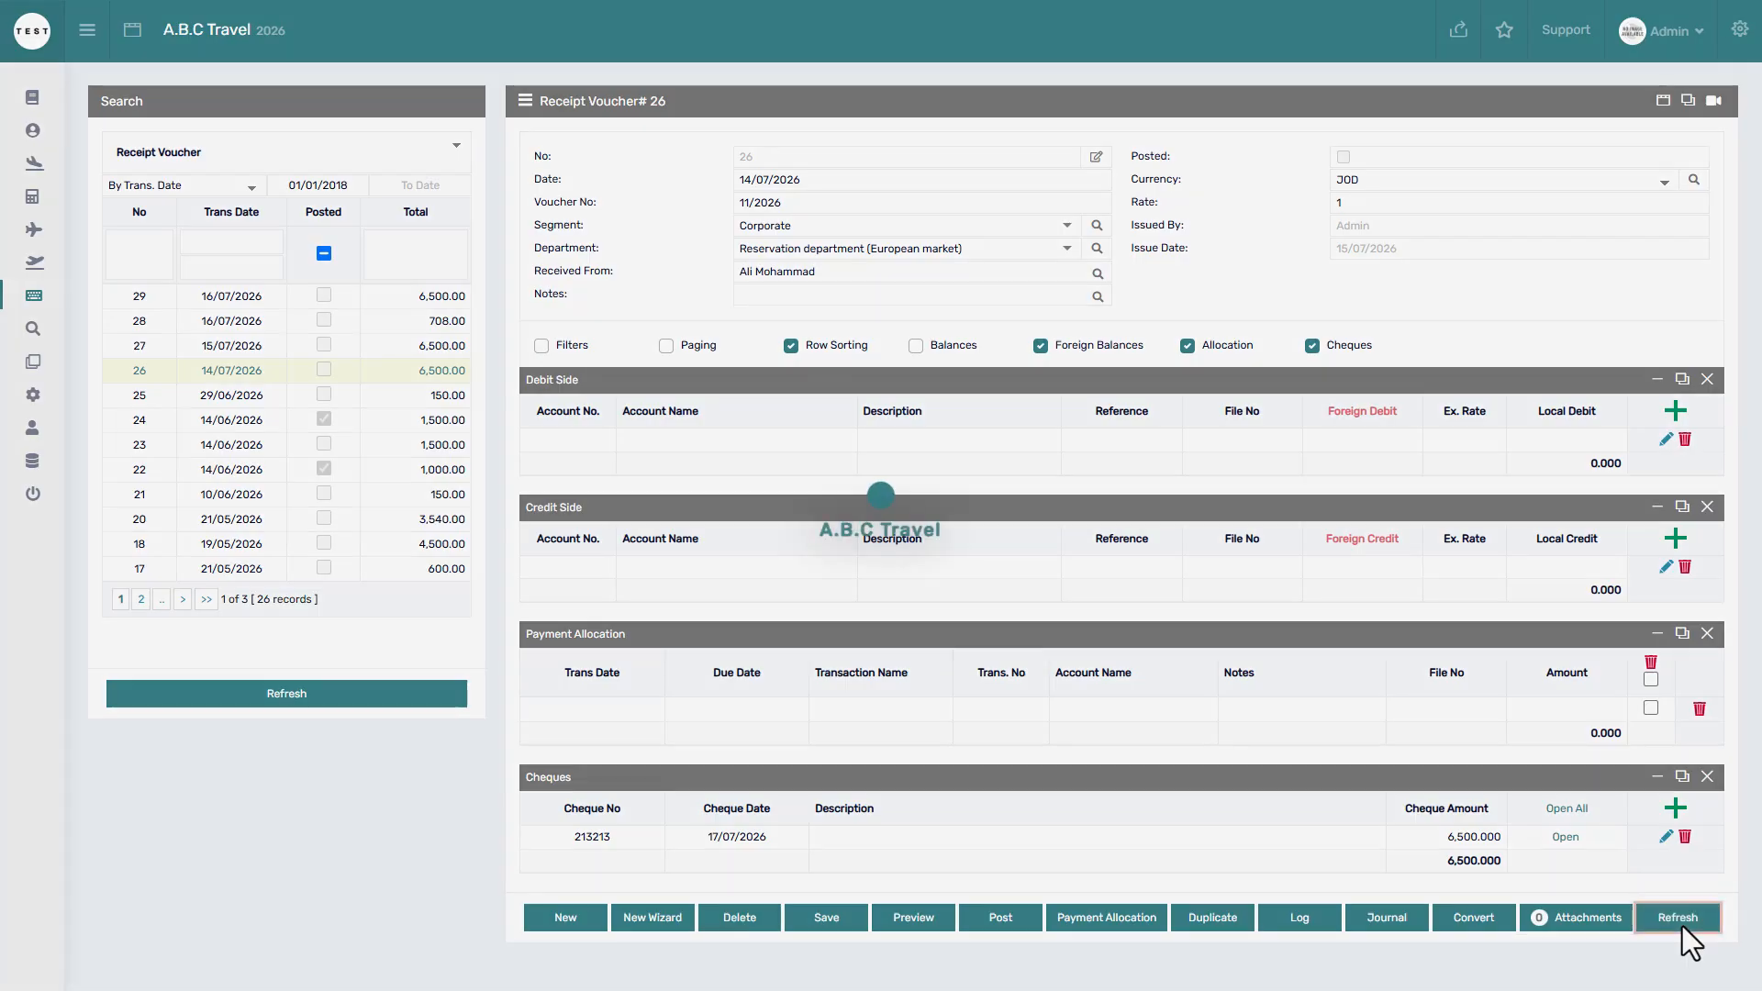